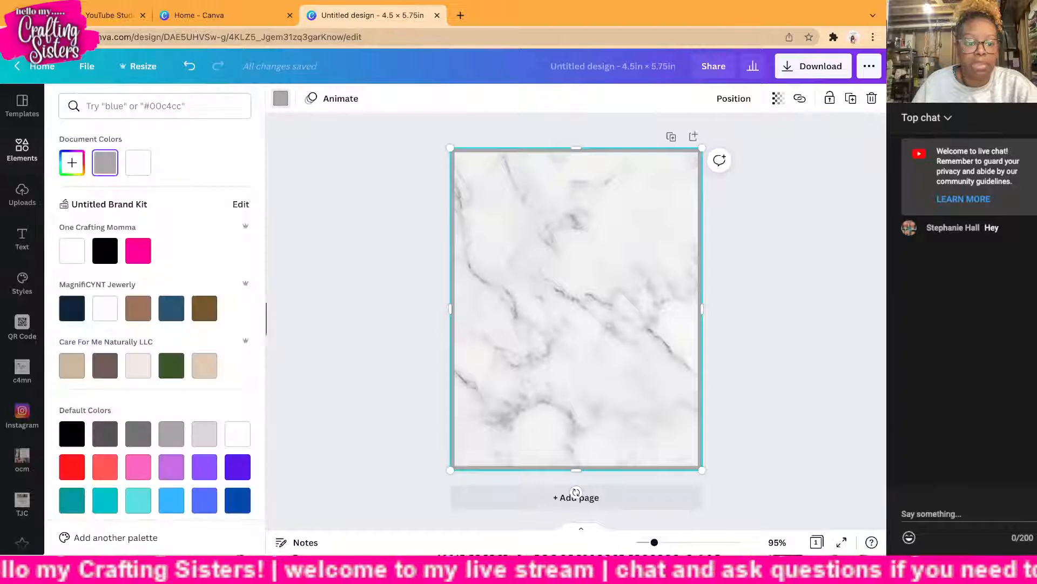
Step: Try a dark grey colour on the border frame around the marble page
click(104, 433)
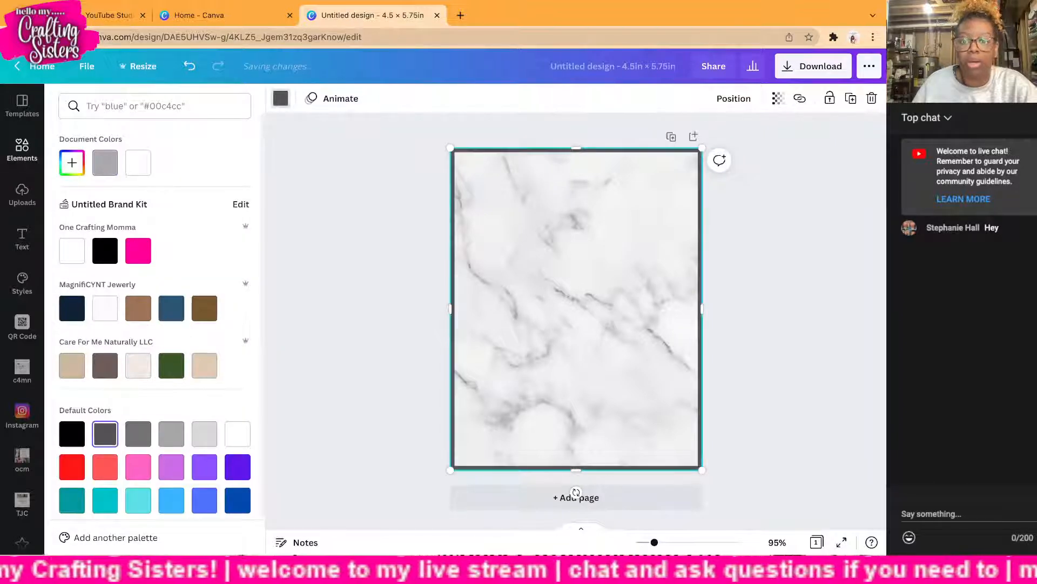
key(Escape)
key(Escape)
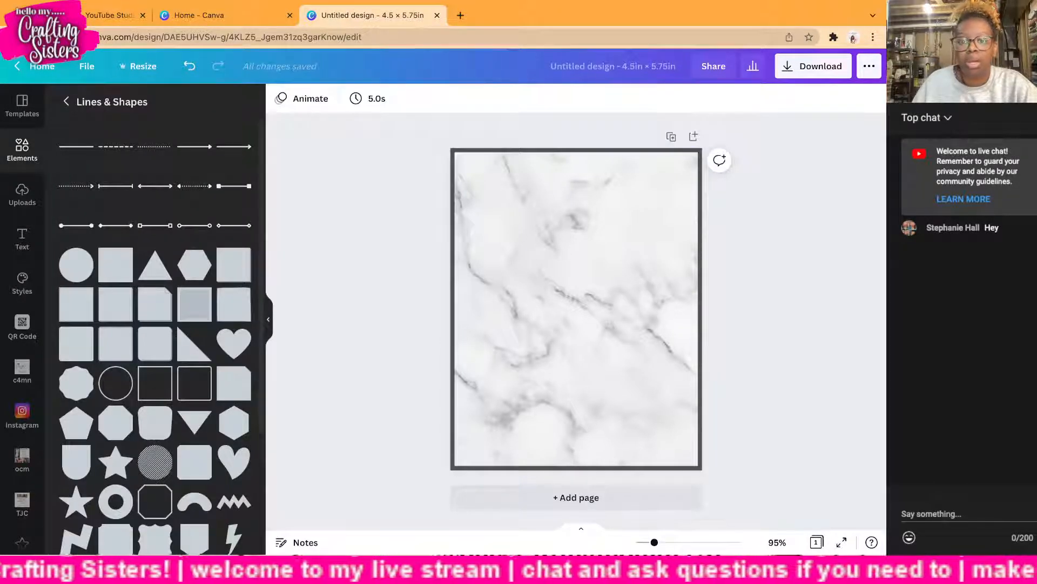
Step: Recolour the border frame around the marble page black, using the One Crafting Momma palette
click(638, 149)
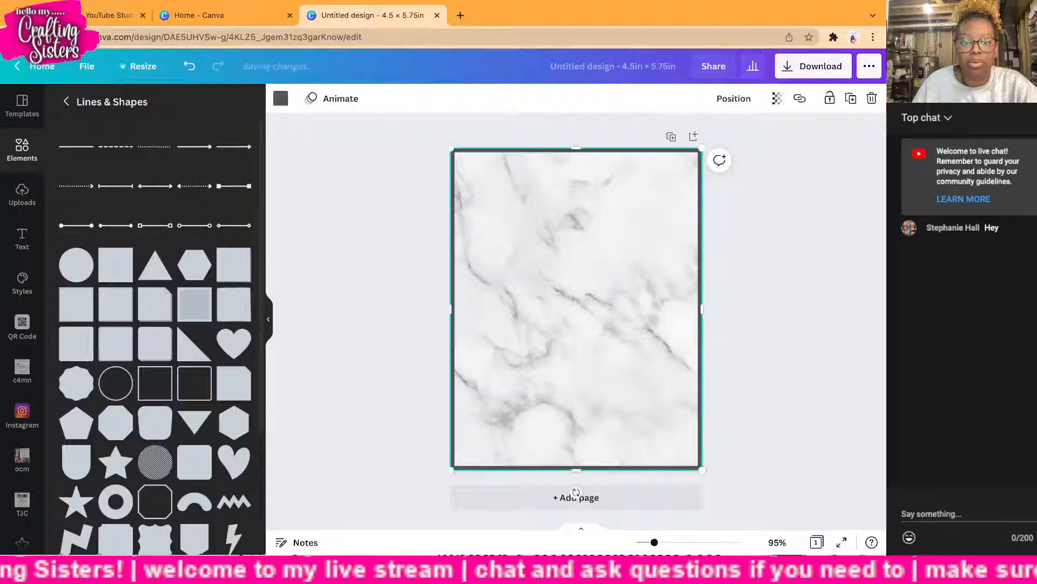
click(280, 98)
click(105, 251)
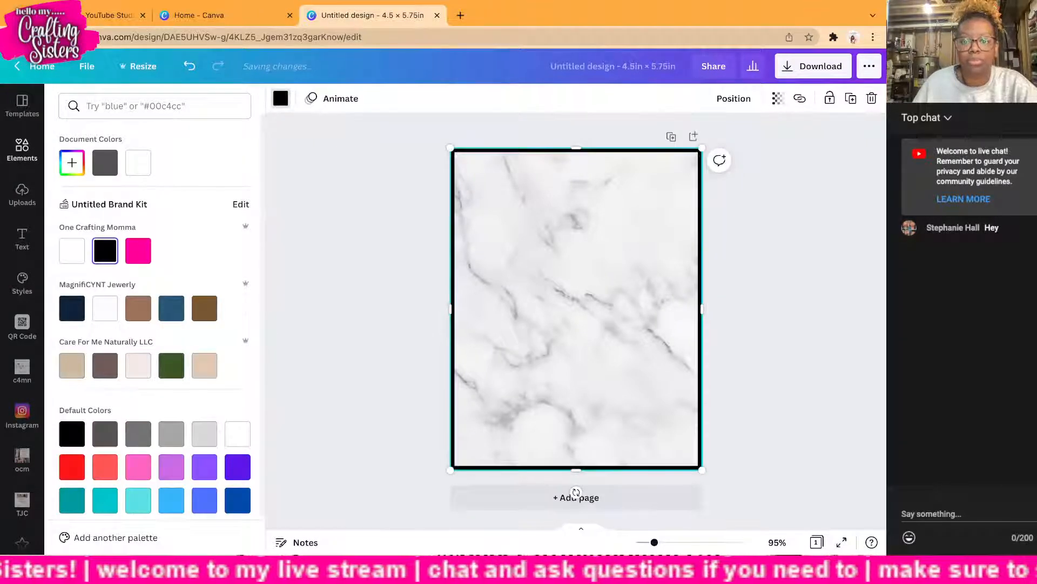
key(Escape)
key(Escape)
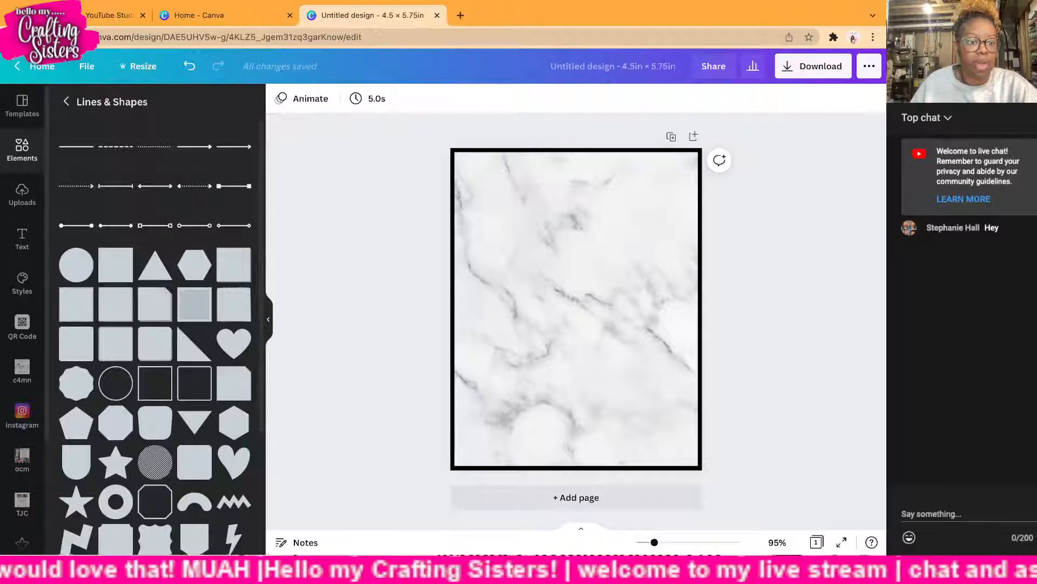
Step: Add the pink neon GLOW text design and centre it across the upper part of the page
click(21, 238)
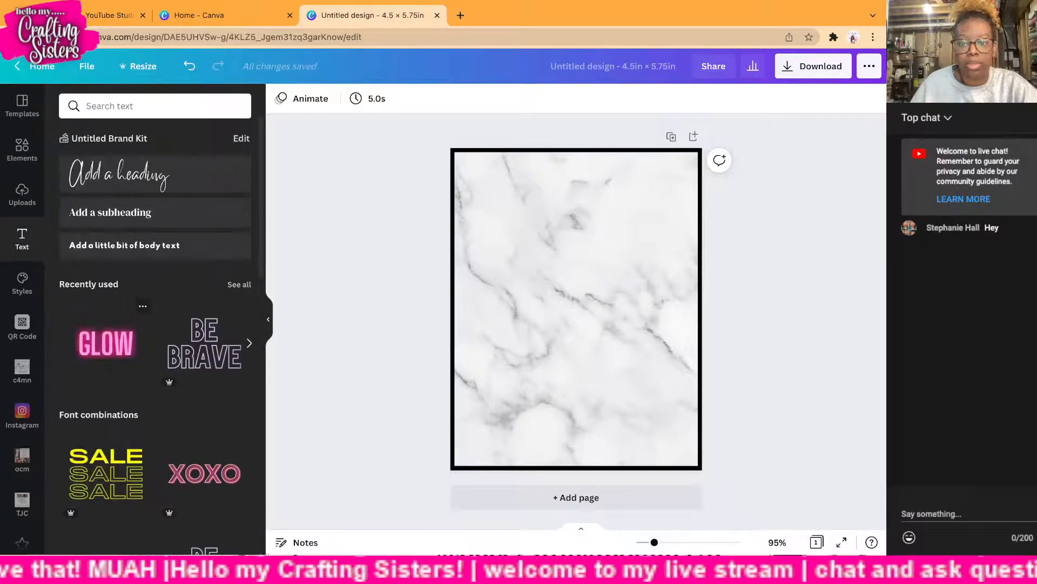
click(105, 342)
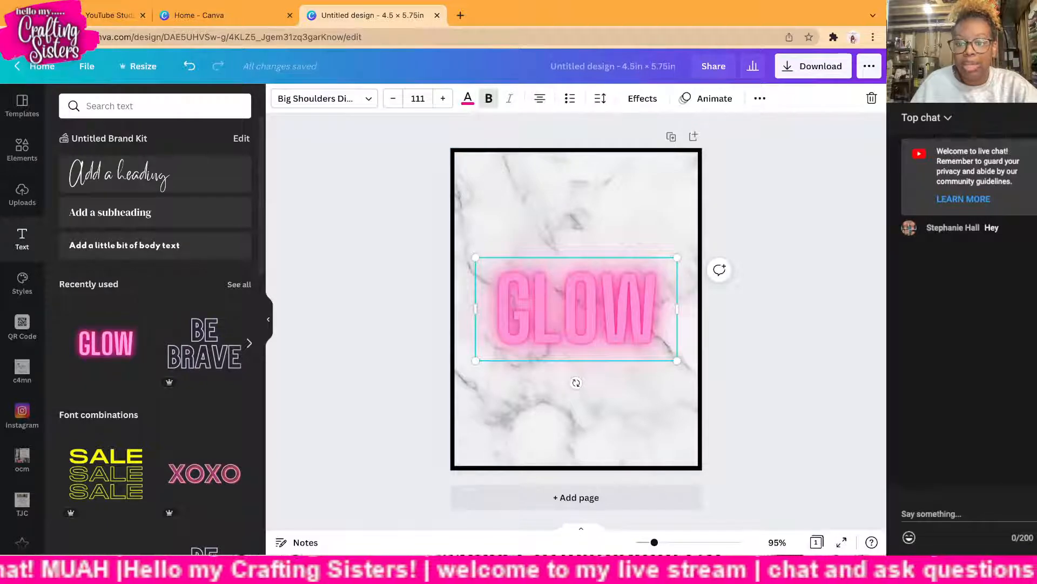
drag(576, 309, 576, 204)
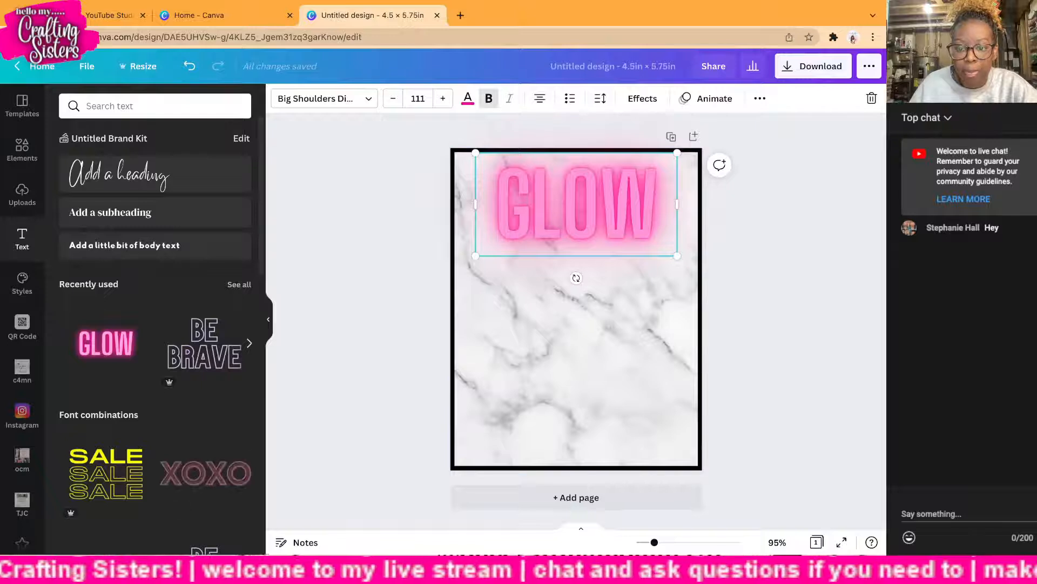
Step: Try the XOXO text design on the page, and remove both it and the GLOW text
click(204, 473)
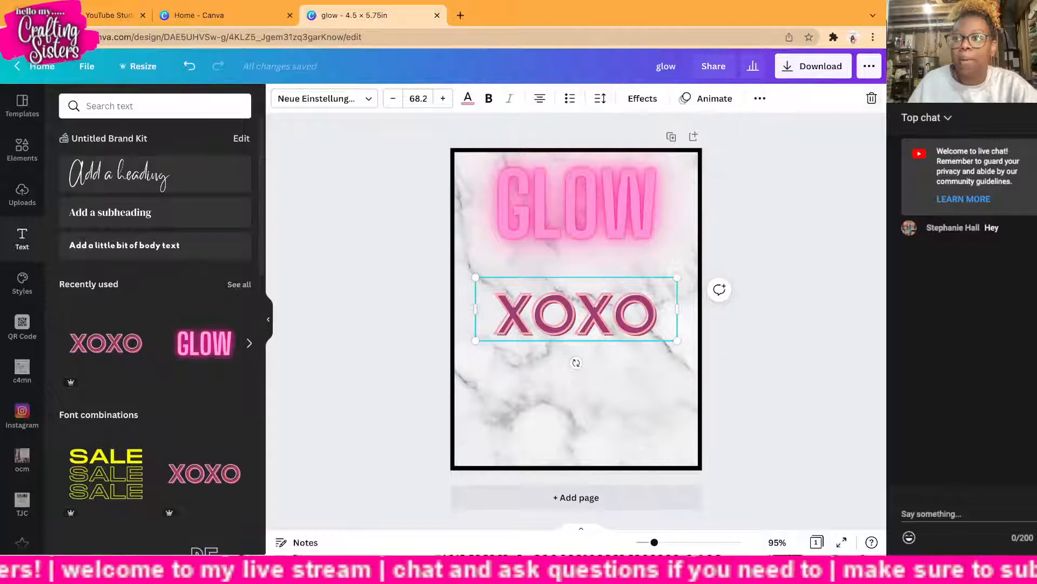
key(Delete)
drag(576, 204, 574, 256)
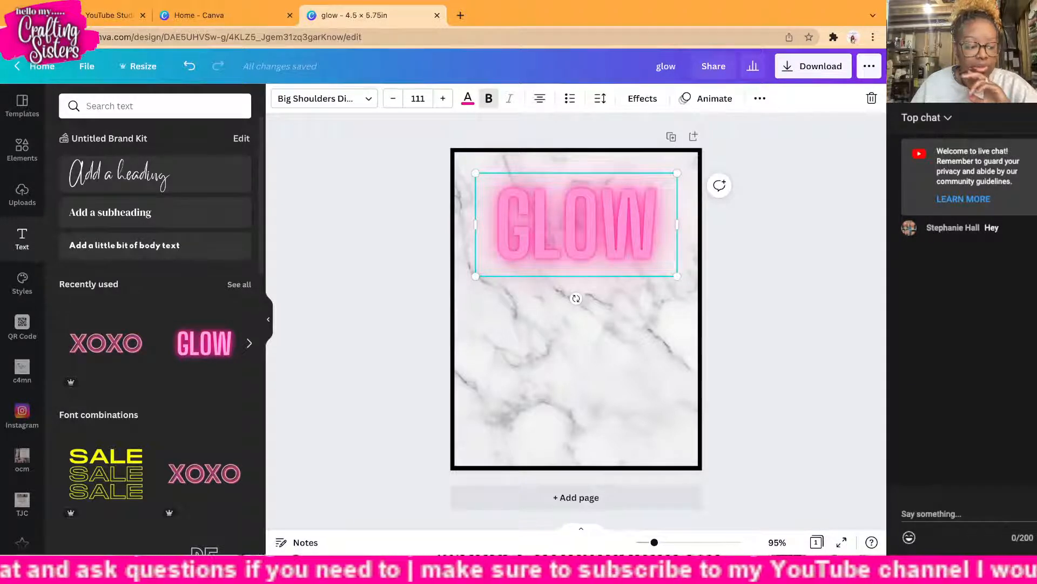
key(Delete)
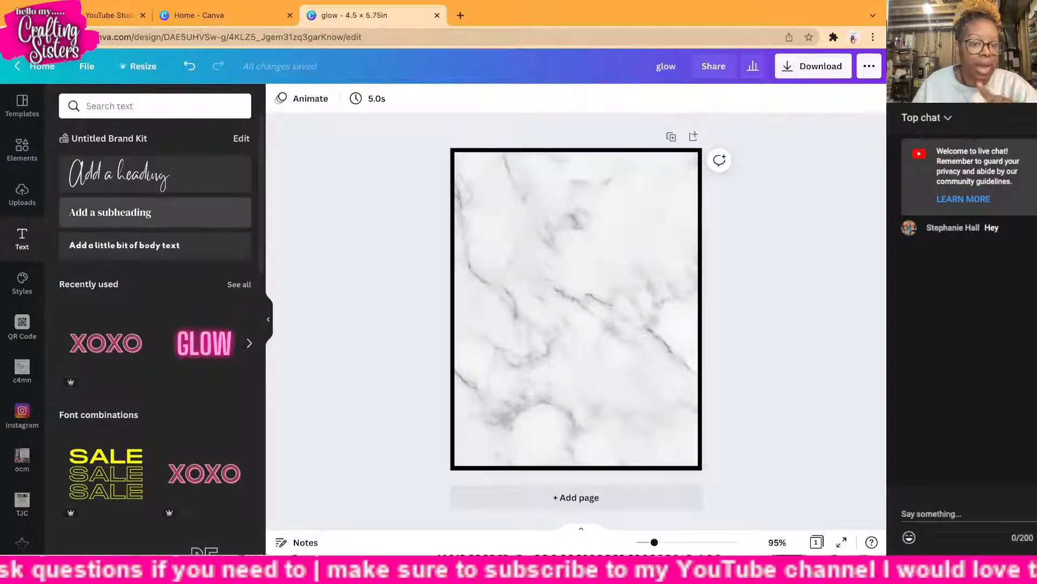
Step: Add a subheading reading "we accept" and place it near the page's left edge at mid-height
click(155, 212)
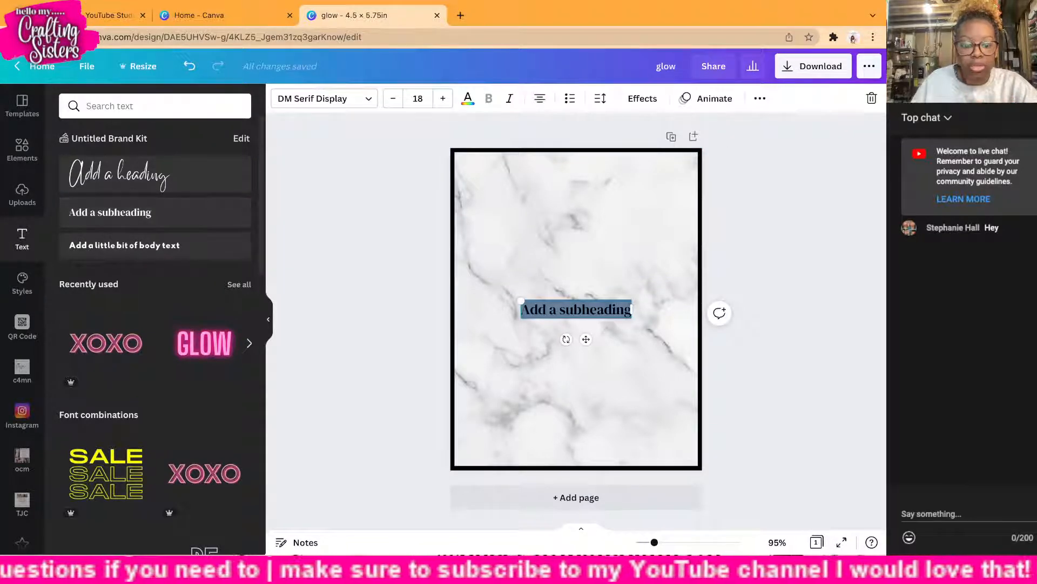
text(we)
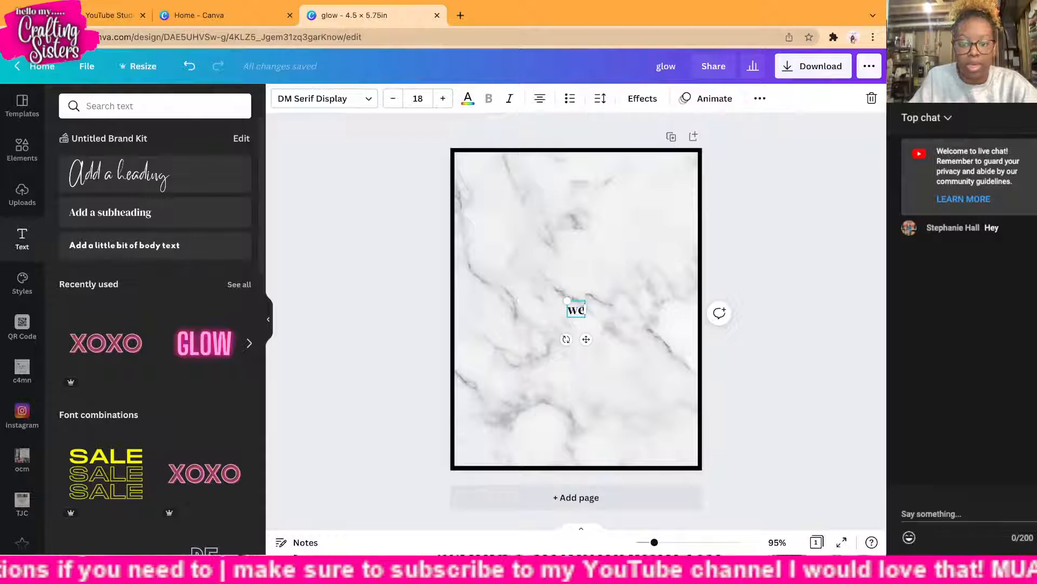
text( acc)
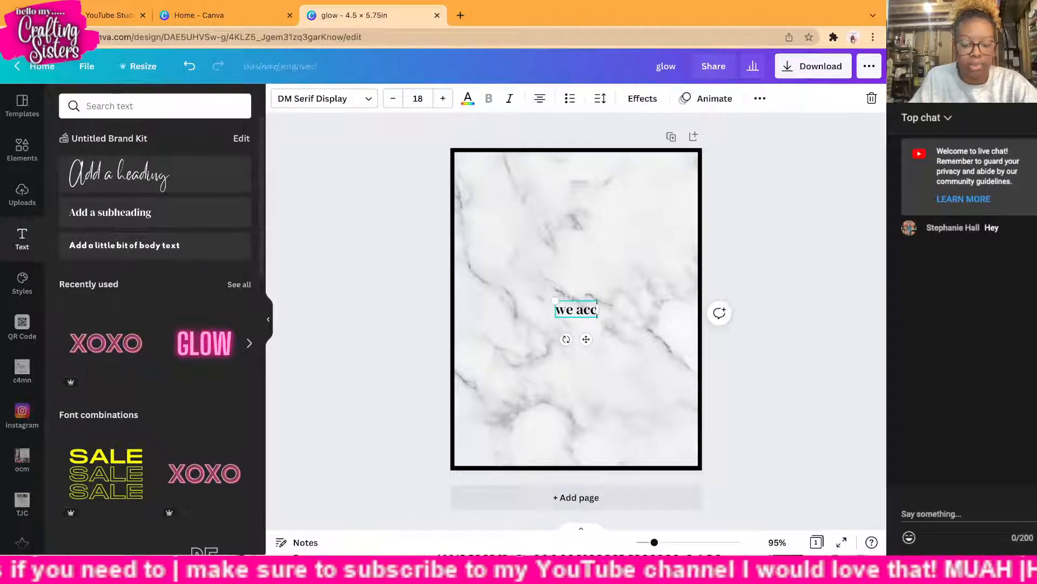
text(ept)
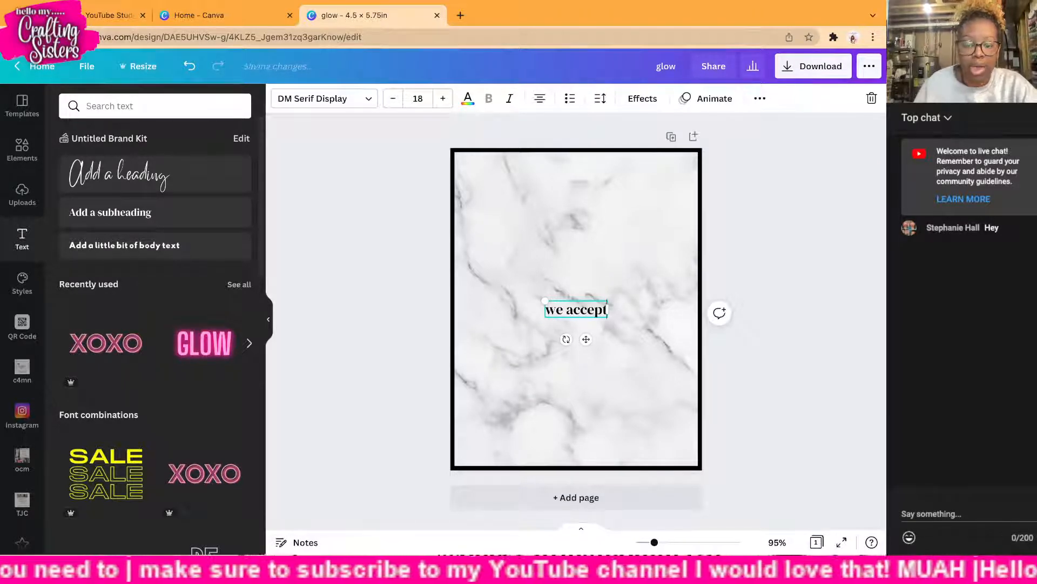
click(648, 324)
drag(576, 309, 498, 309)
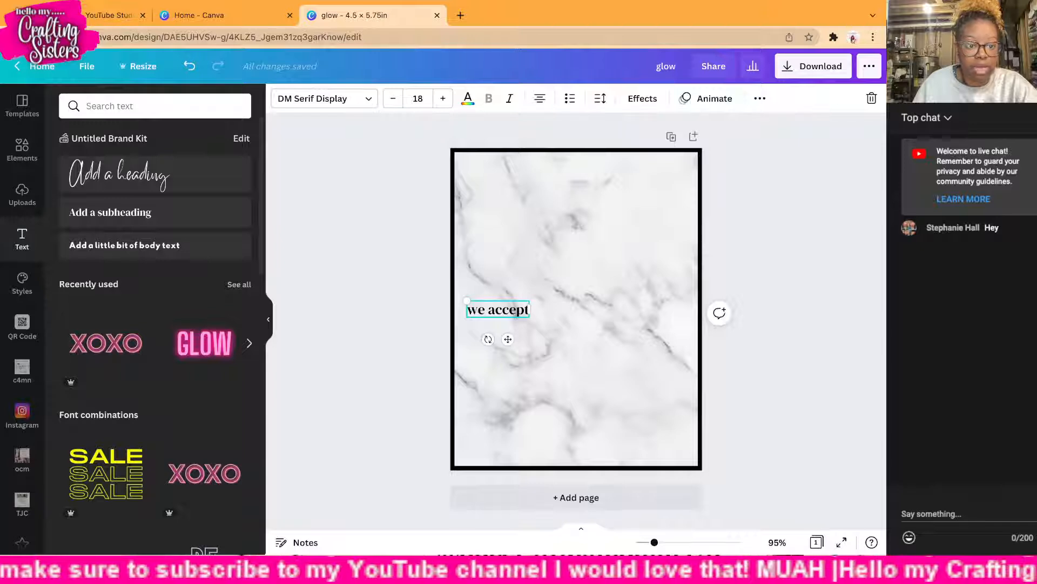
click(154, 106)
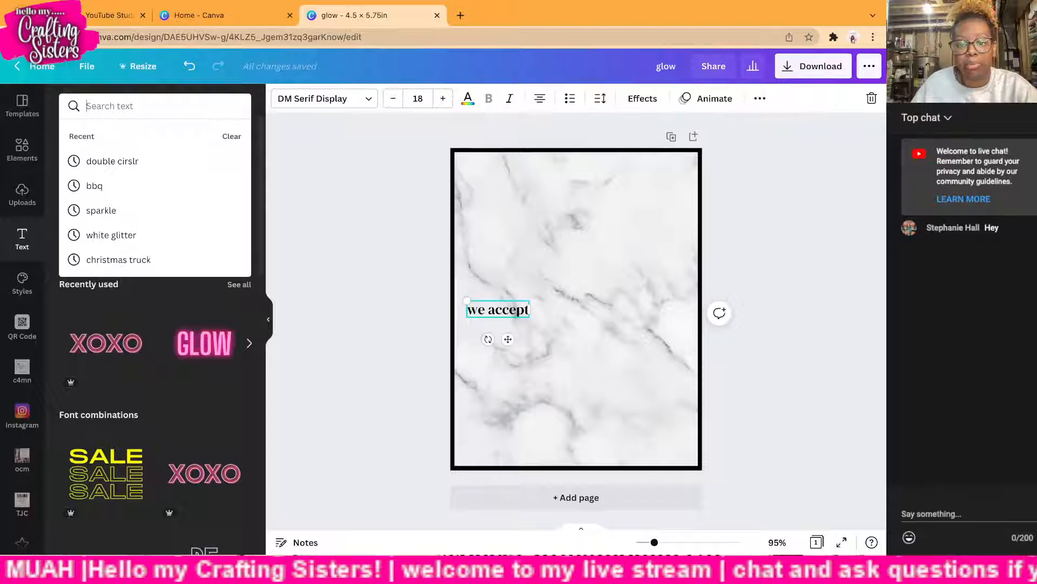
drag(498, 310, 494, 309)
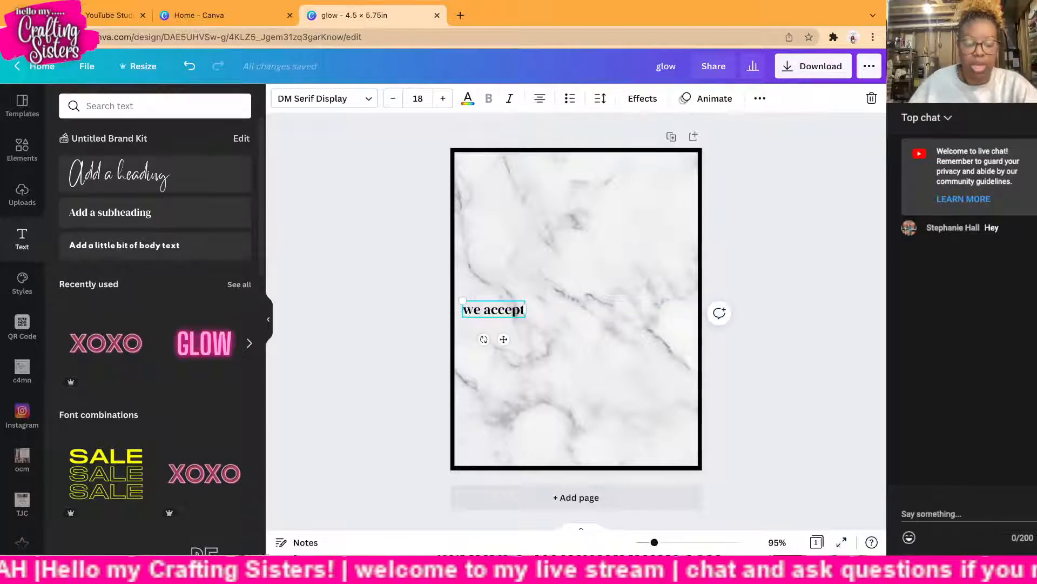
Step: Search the elements library for "cash" and add the flat green banknotes graphic to the page
click(155, 106)
click(22, 150)
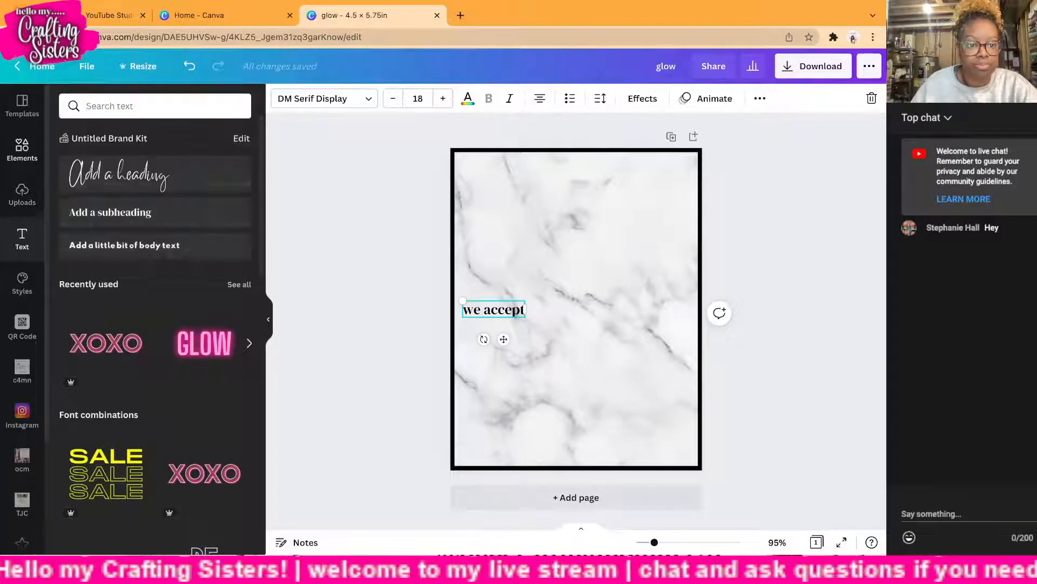
click(66, 102)
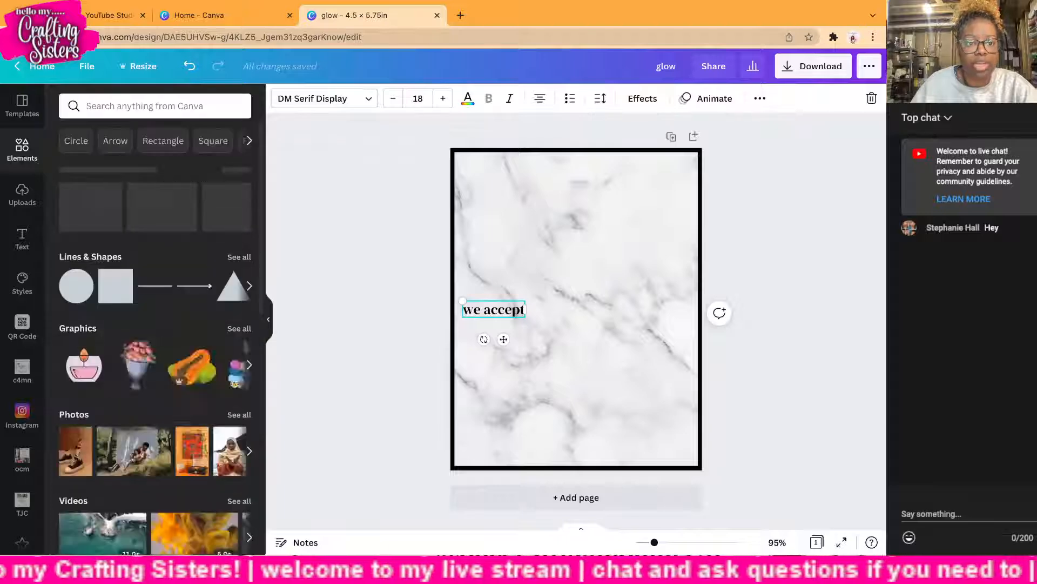
click(87, 106)
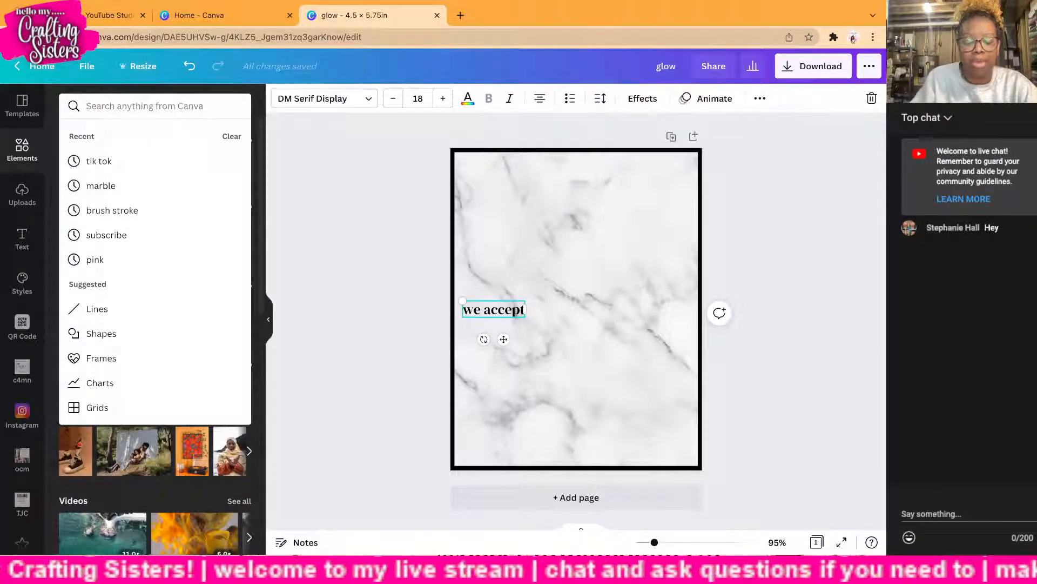
text(cash)
key(Return)
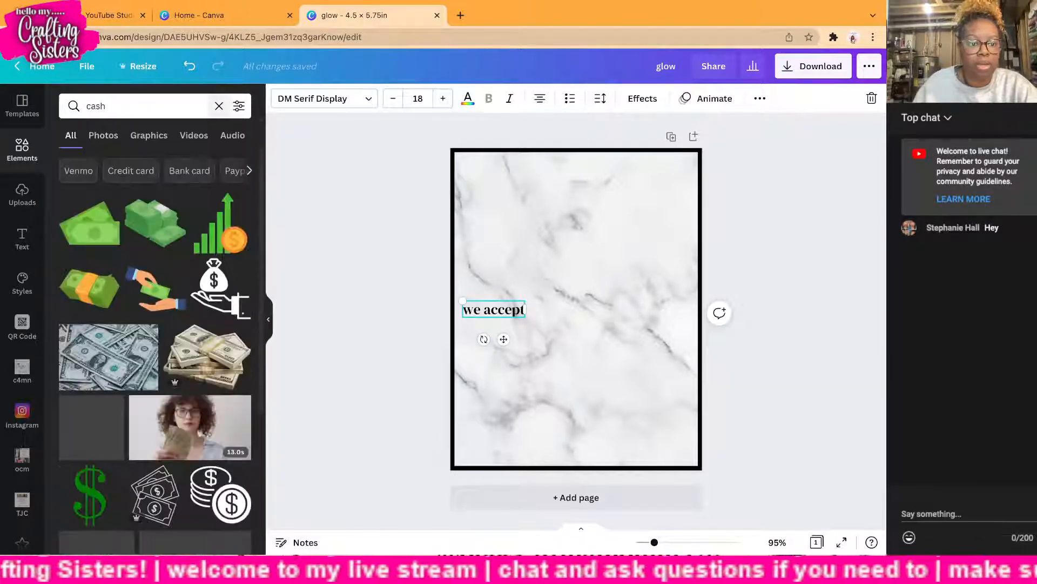
click(105, 208)
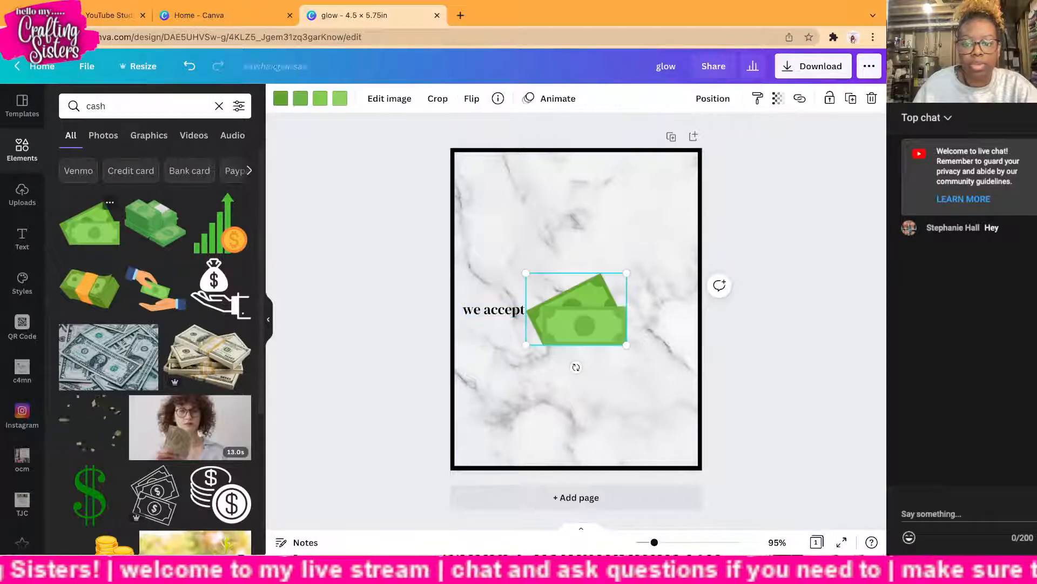
Step: Try the banknotes graphic shrunk and placed beneath the "we accept" text, and delete the graphic
drag(627, 273, 588, 302)
drag(494, 309, 495, 292)
drag(558, 325, 496, 315)
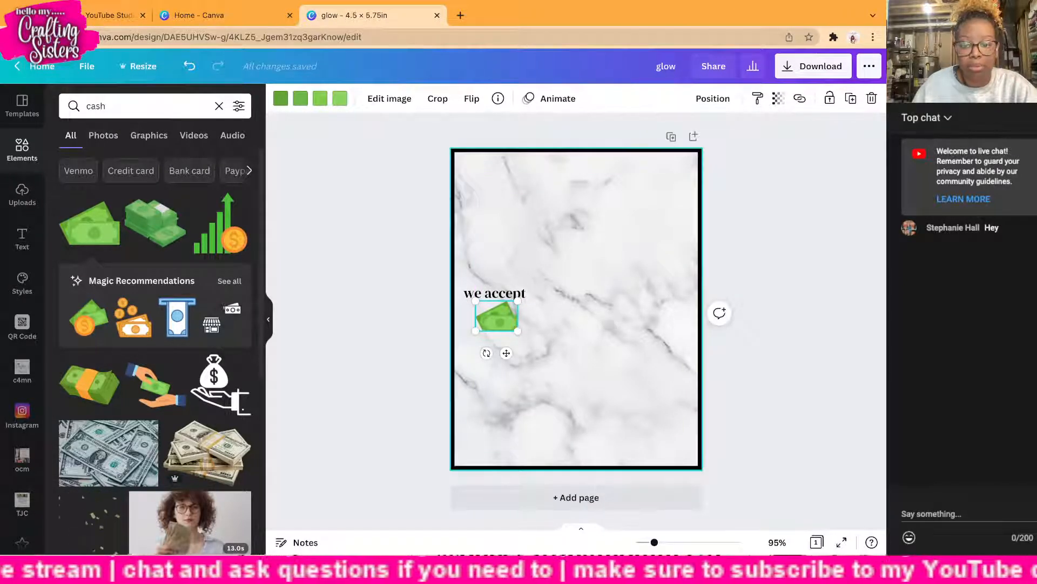
drag(497, 316, 504, 316)
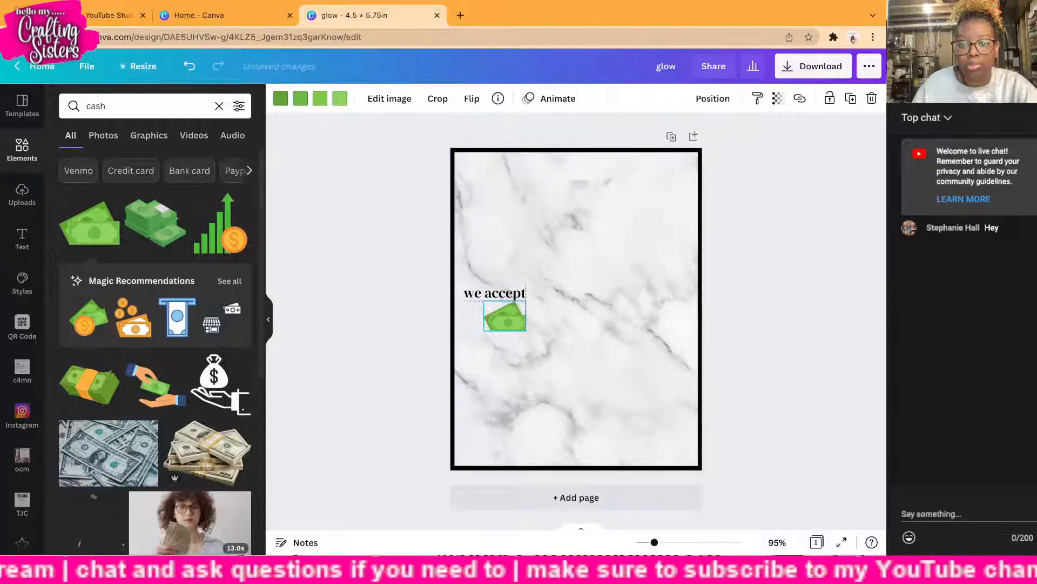
key(shift+Down)
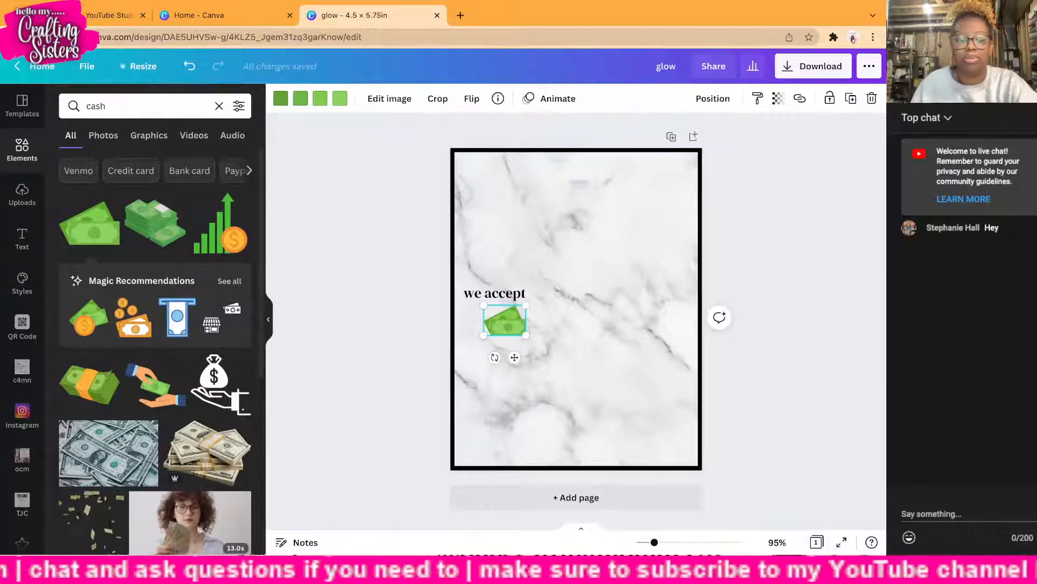
key(Delete)
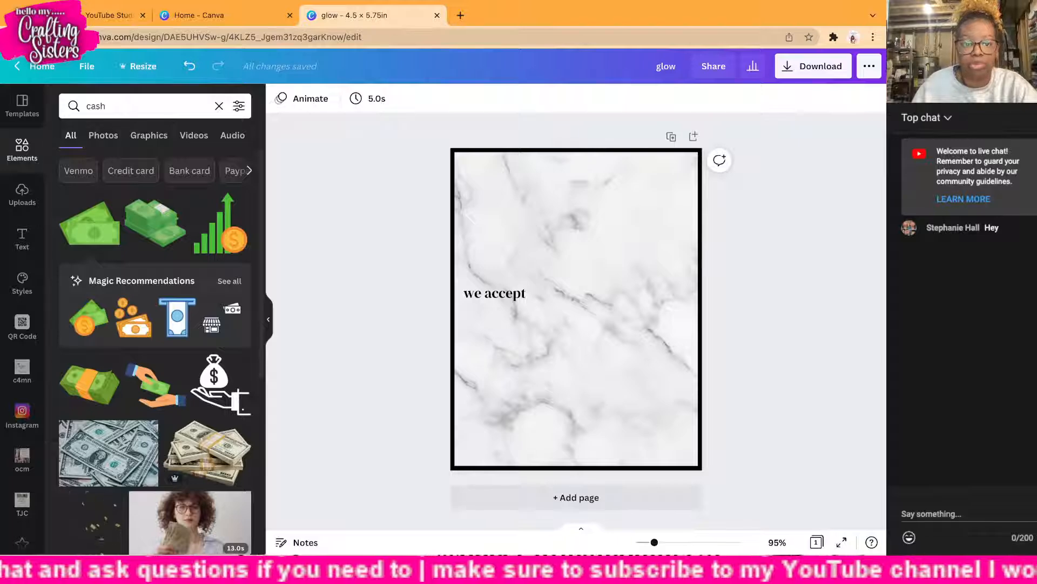
Step: Add a square shape and stretch it into a tall centred panel with an even marble margin inside the black border
click(219, 106)
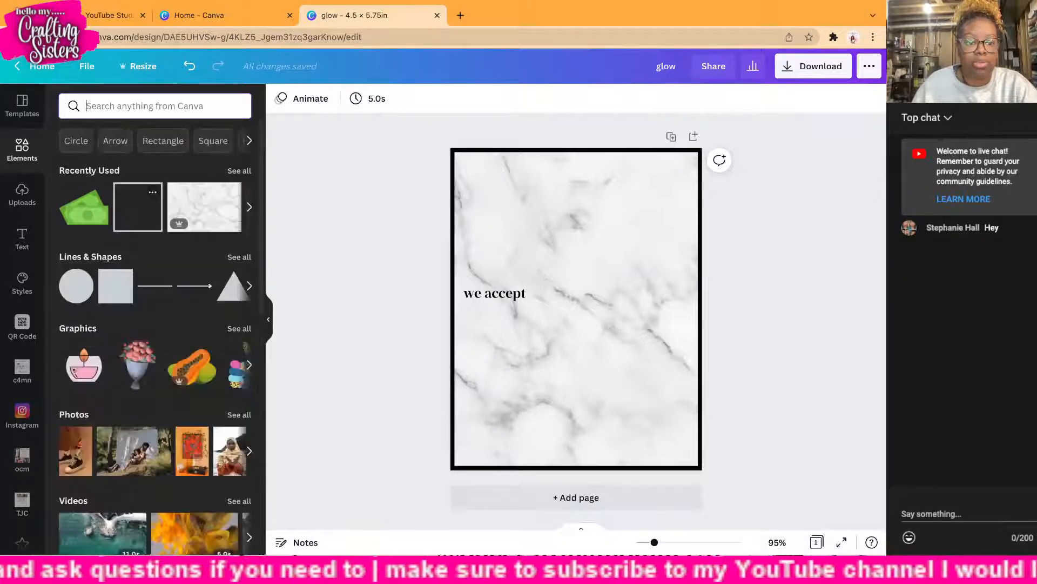
click(115, 285)
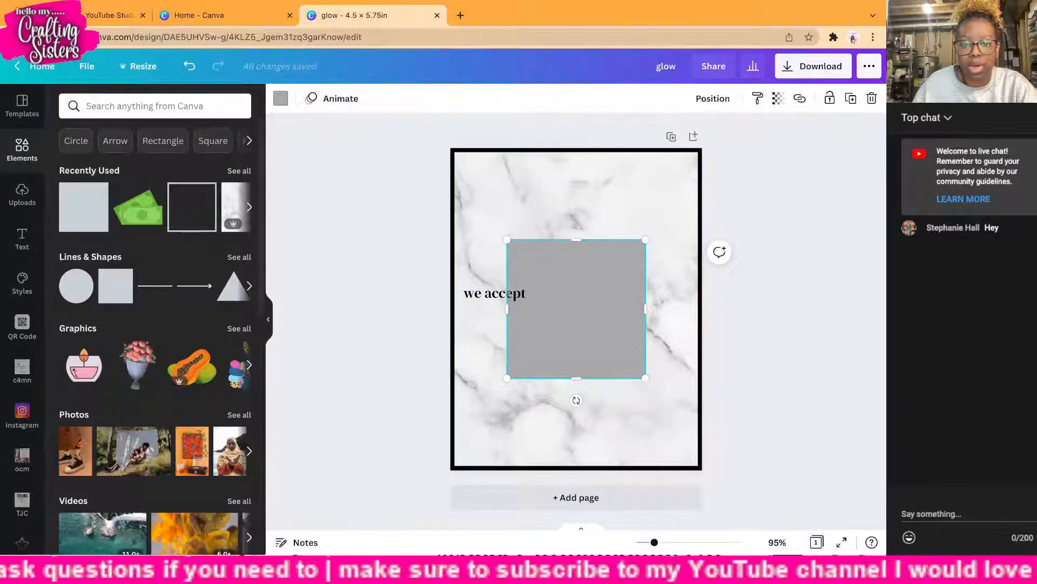
drag(576, 308, 544, 242)
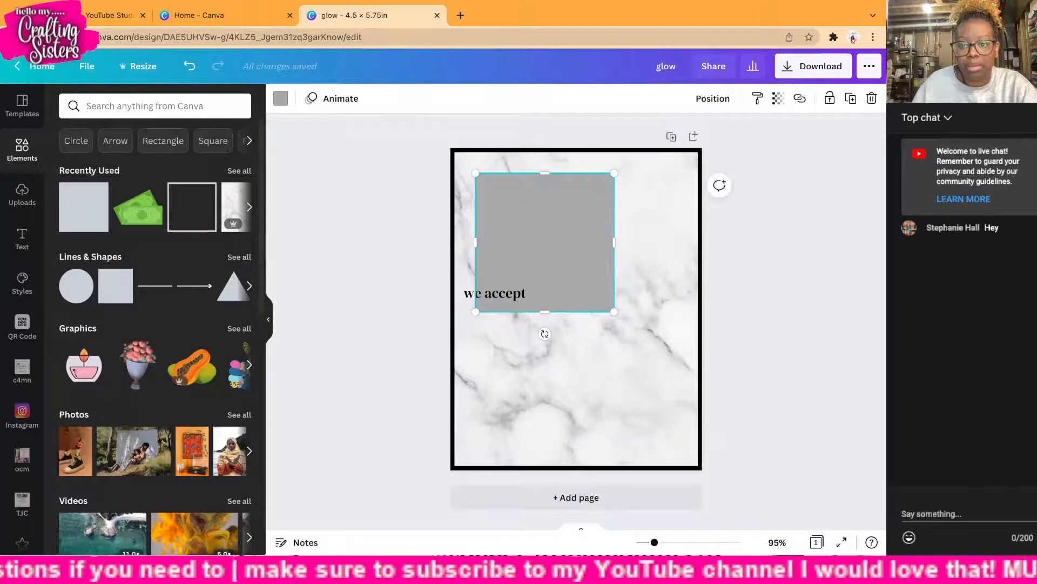
drag(614, 242, 677, 242)
drag(576, 312, 576, 444)
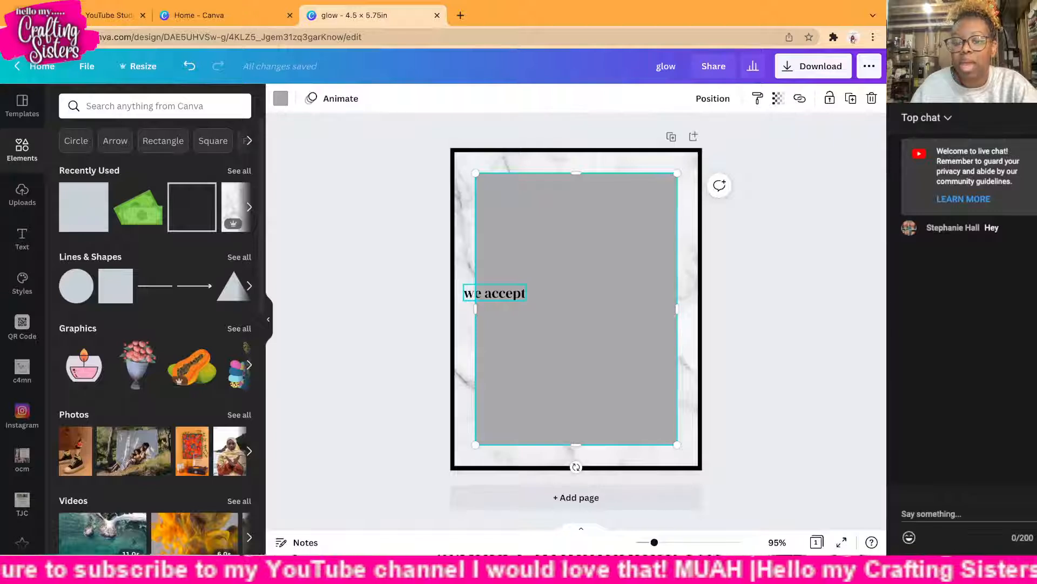
Step: Delete the "we accept" text from the page
drag(495, 293, 516, 318)
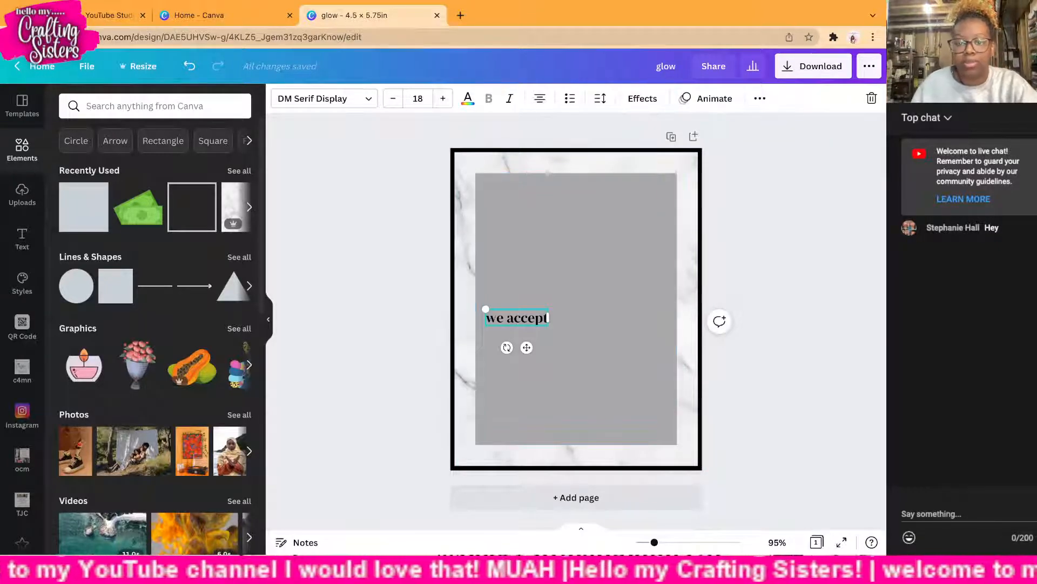
key(Delete)
Step: Fill the large centre panel with the white document colour and return to the elements library
click(576, 308)
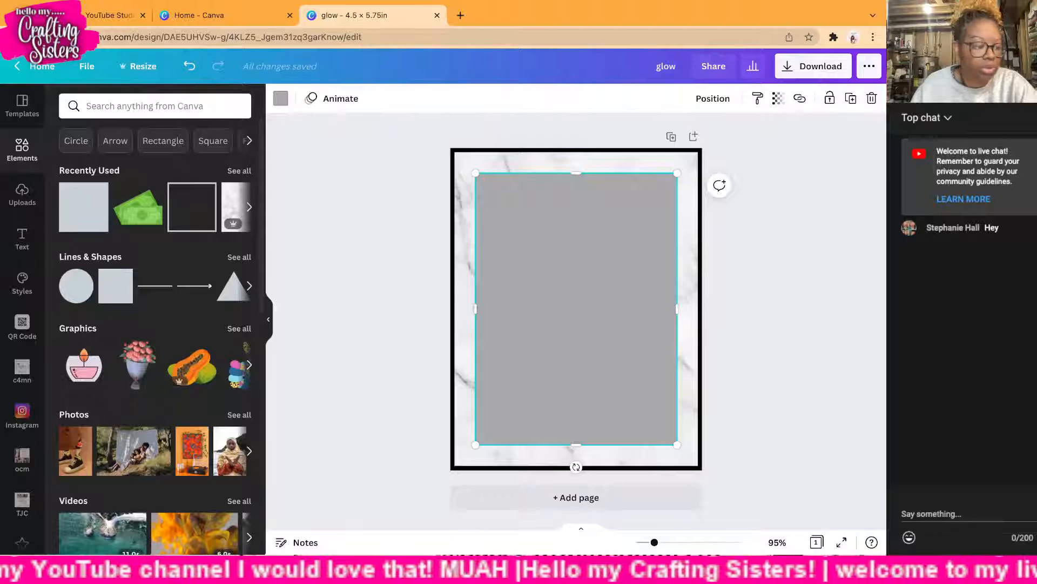
click(281, 98)
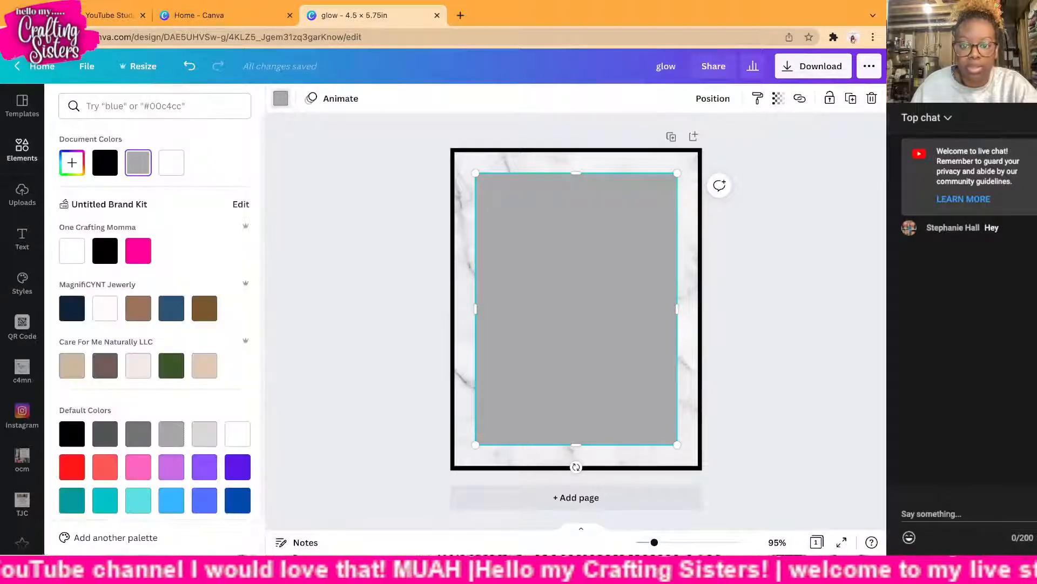
click(171, 163)
click(22, 150)
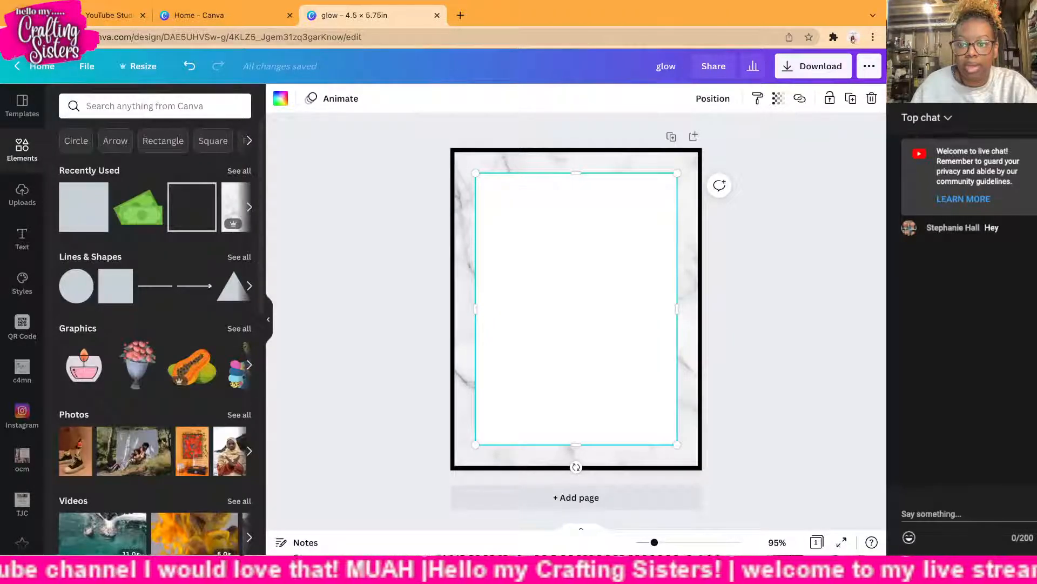
Step: Search the elements library for "rectangle" and look through the results for a suitable frame shape
key(Escape)
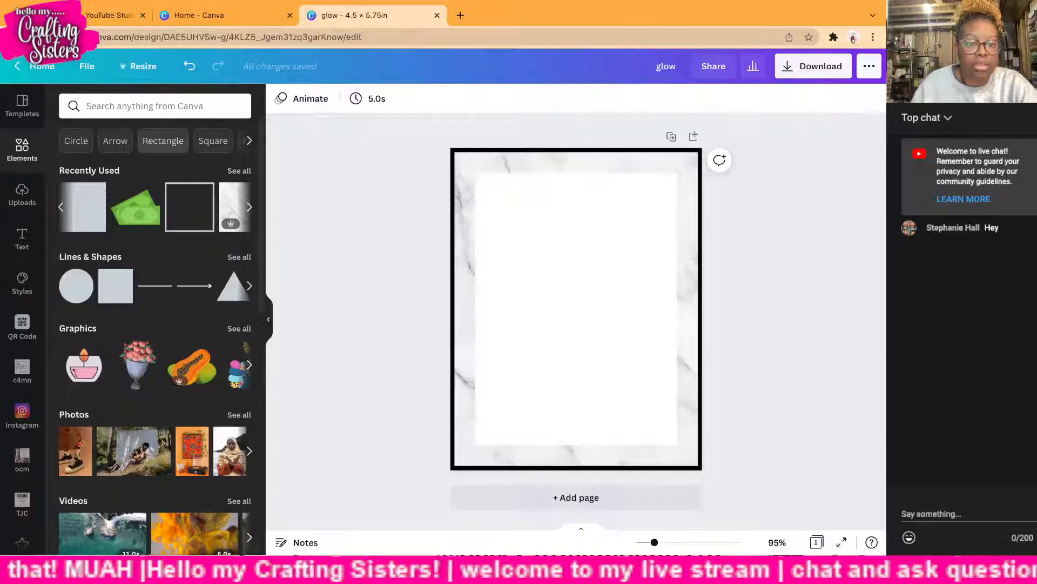
click(154, 106)
text(rec)
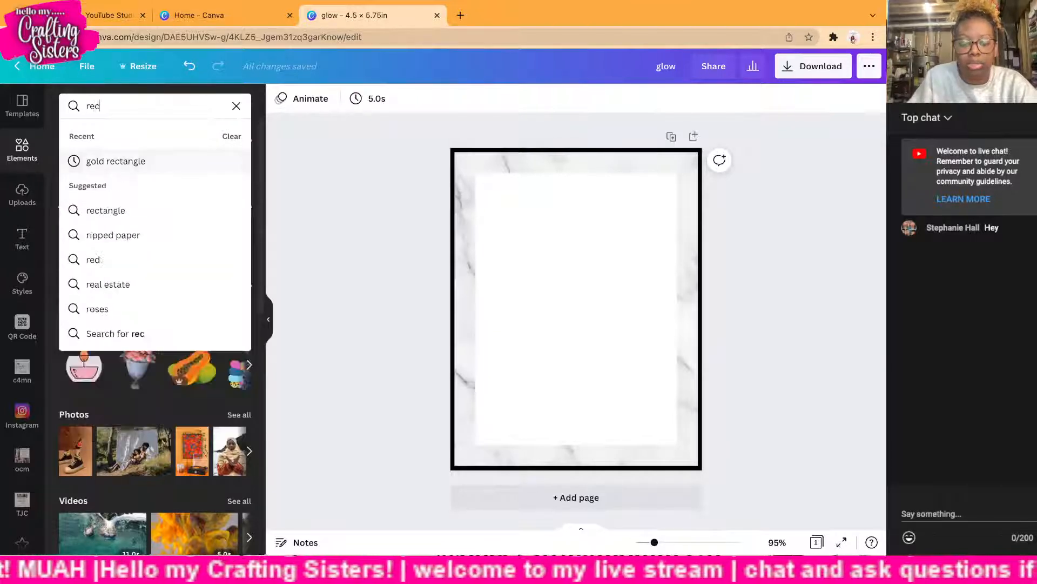
text(tangle)
key(Return)
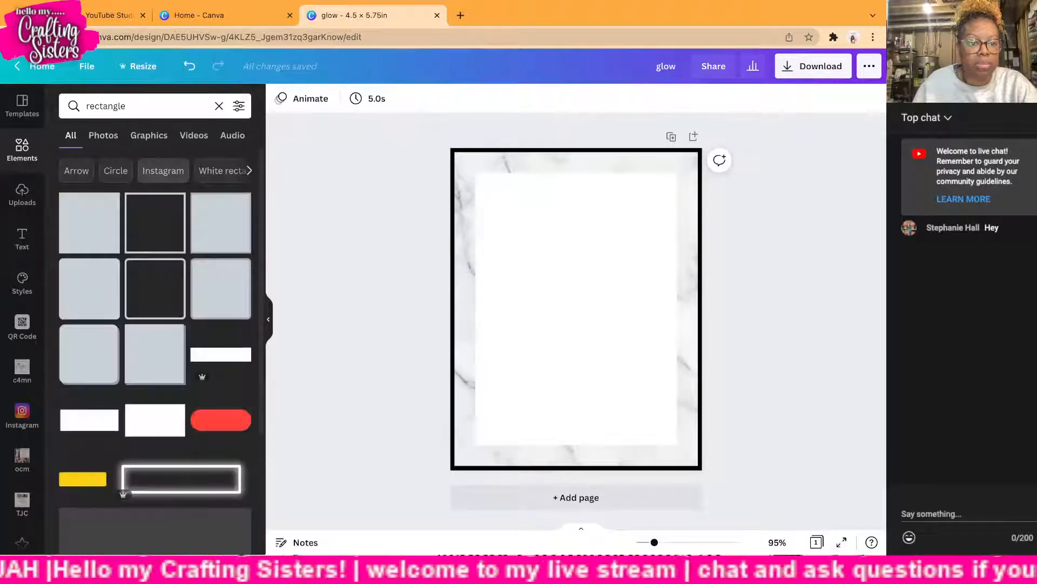
scroll(218, 365, down, 8)
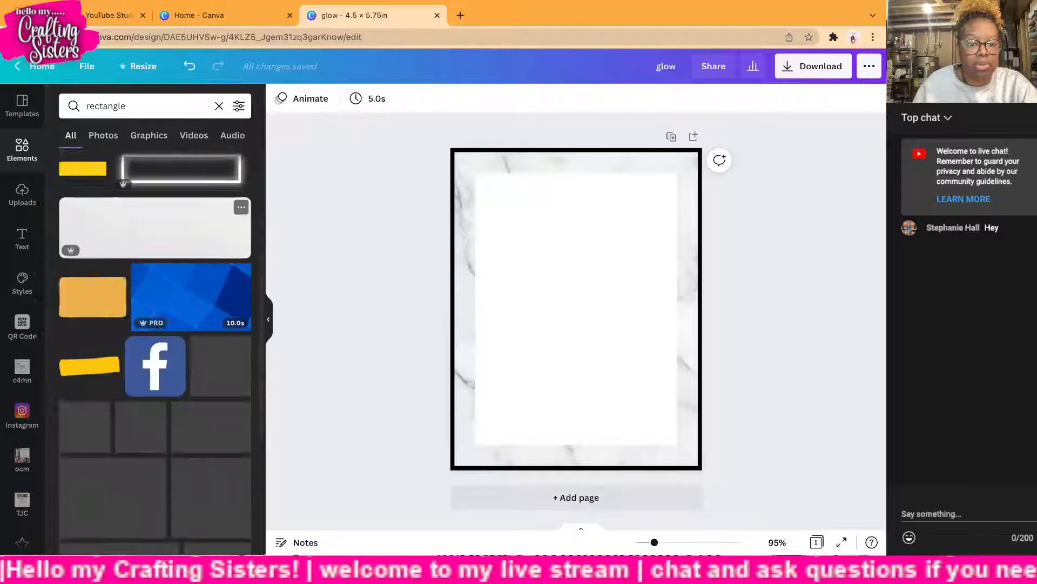
scroll(156, 352, down, 2)
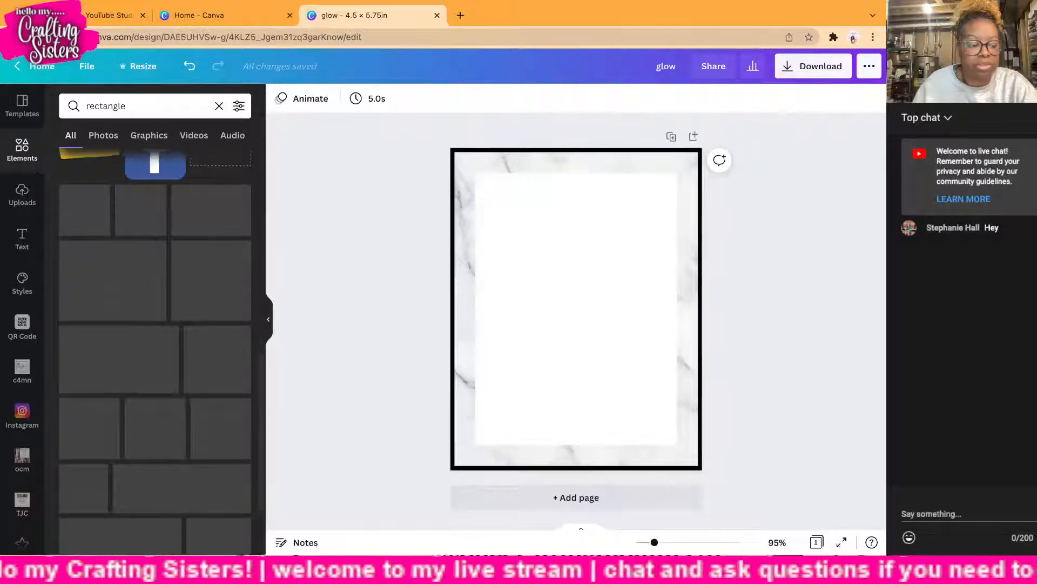
scroll(155, 333, down, 2)
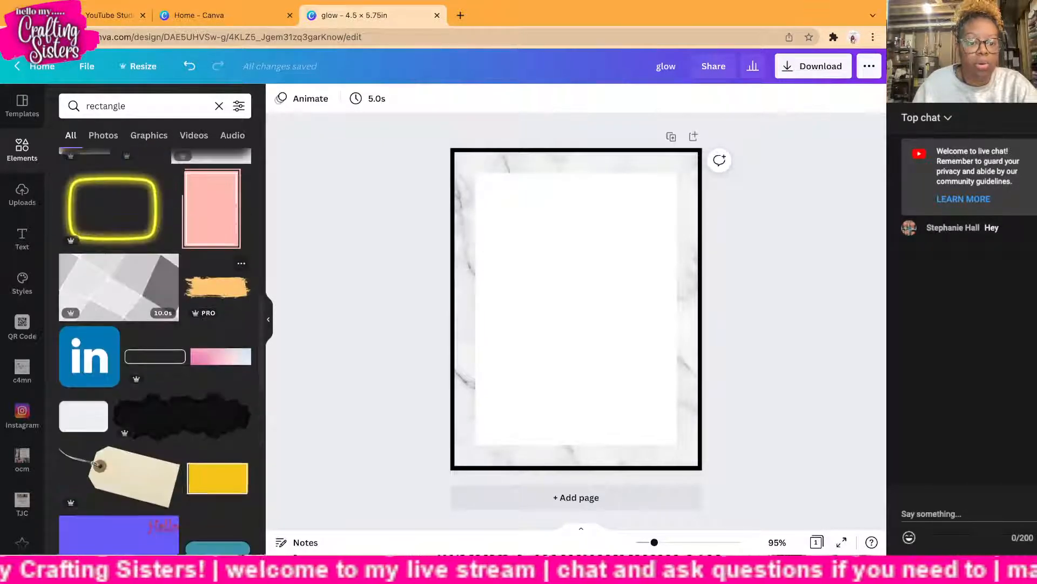
scroll(219, 267, down, 3)
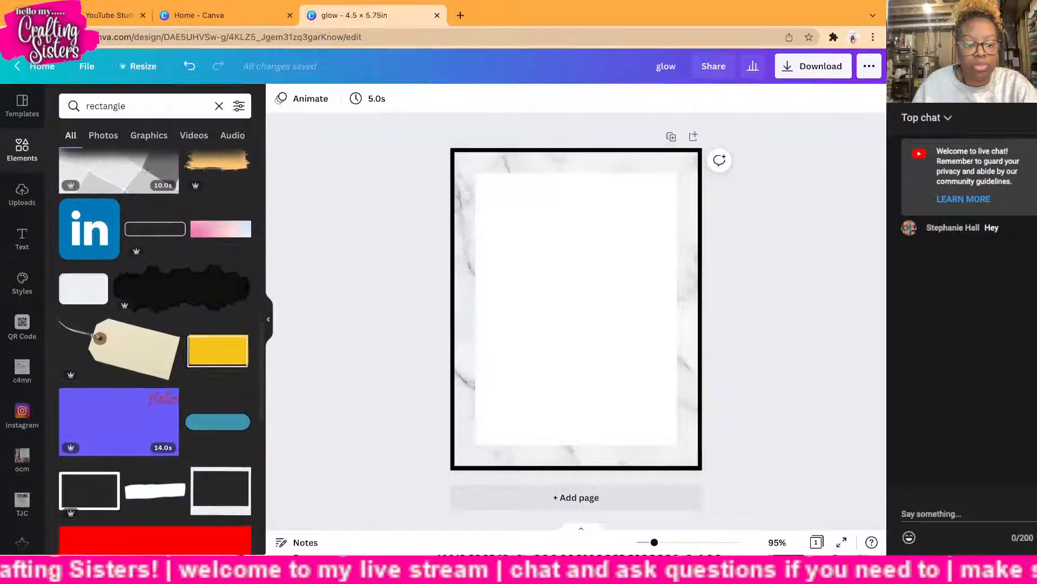
scroll(219, 267, down, 3)
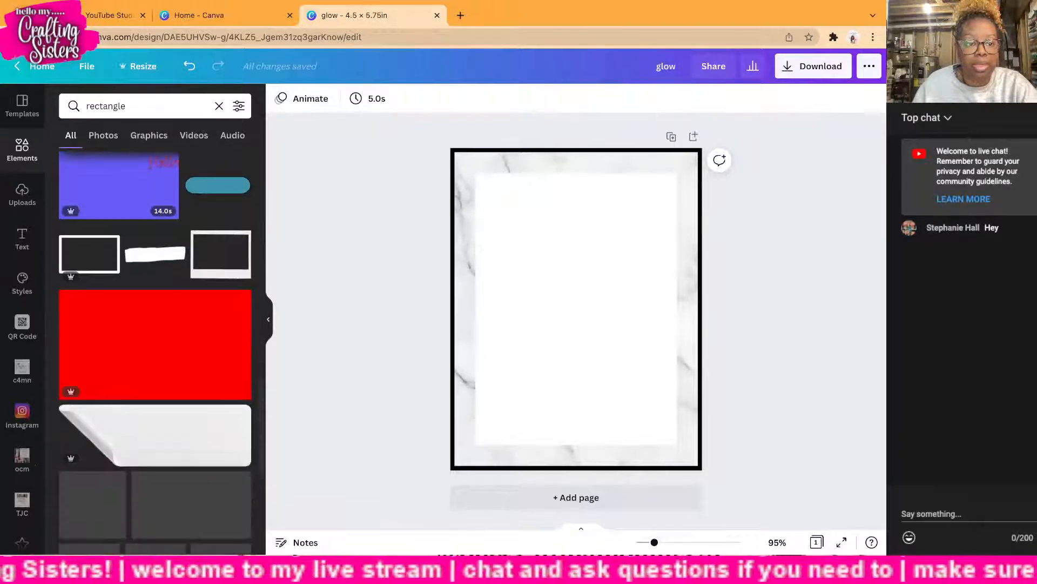
Step: Browse the full Lines & Shapes collection and add the Frame with Concave Corners to the page
click(21, 150)
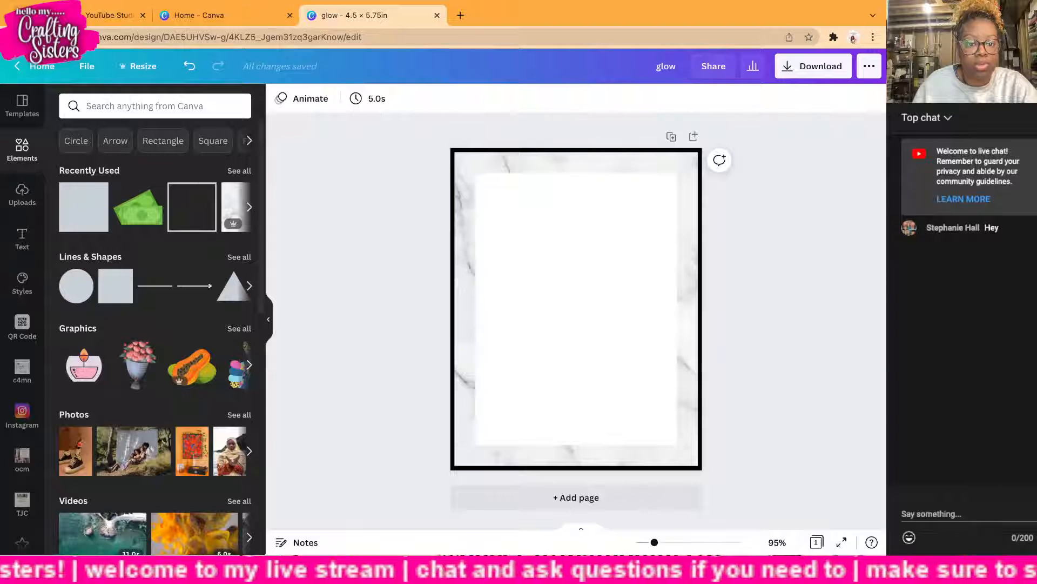
click(239, 256)
scroll(162, 267, down, 3)
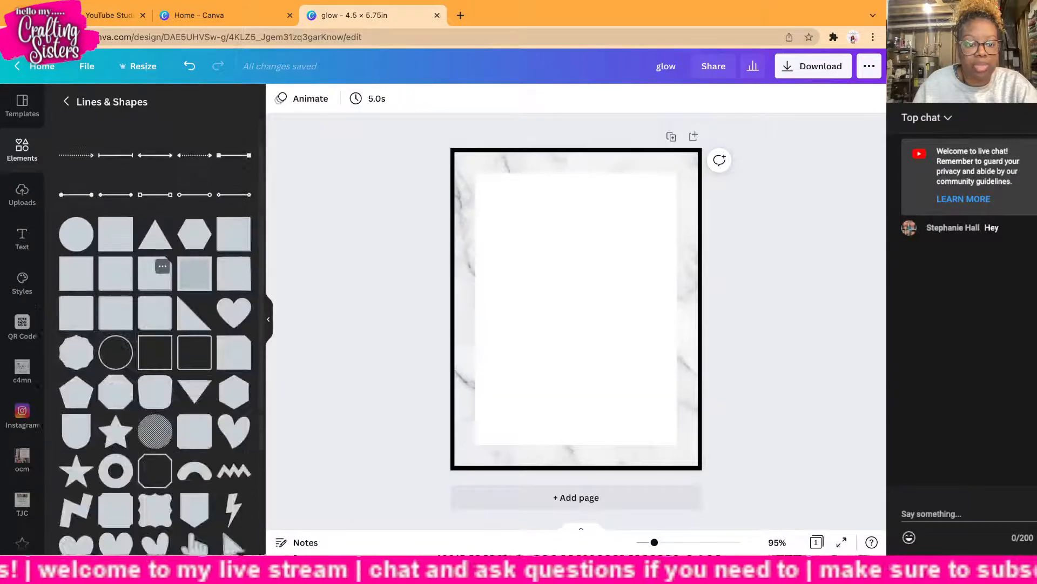
scroll(155, 319, down, 4)
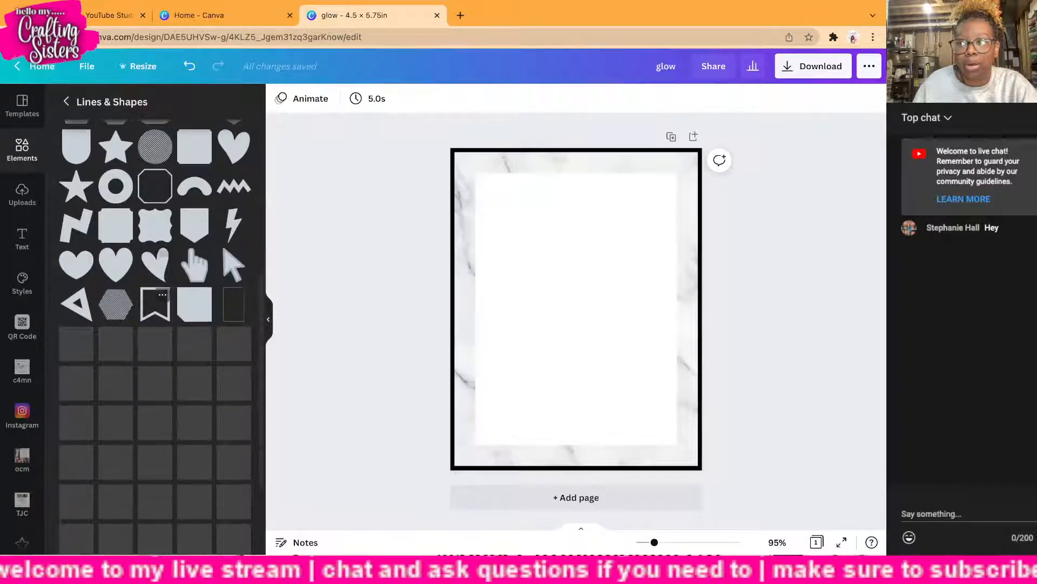
scroll(155, 319, down, 1)
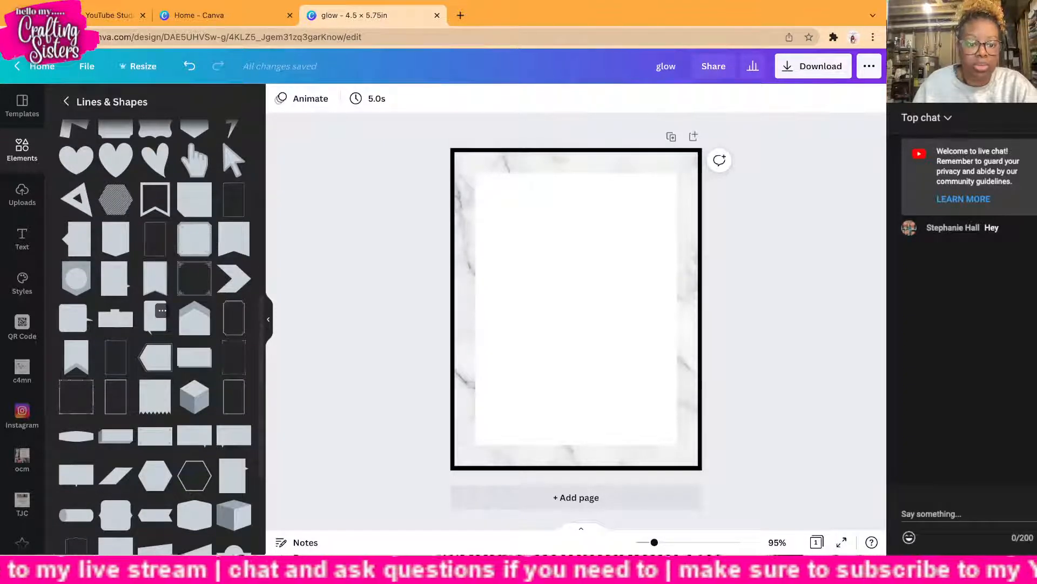
scroll(234, 311, down, 1)
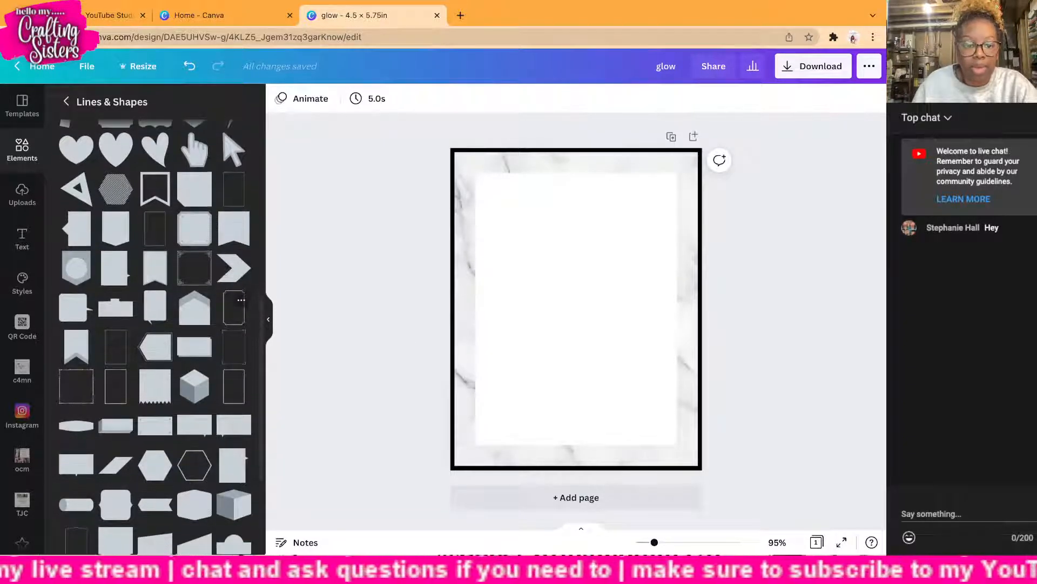
click(241, 300)
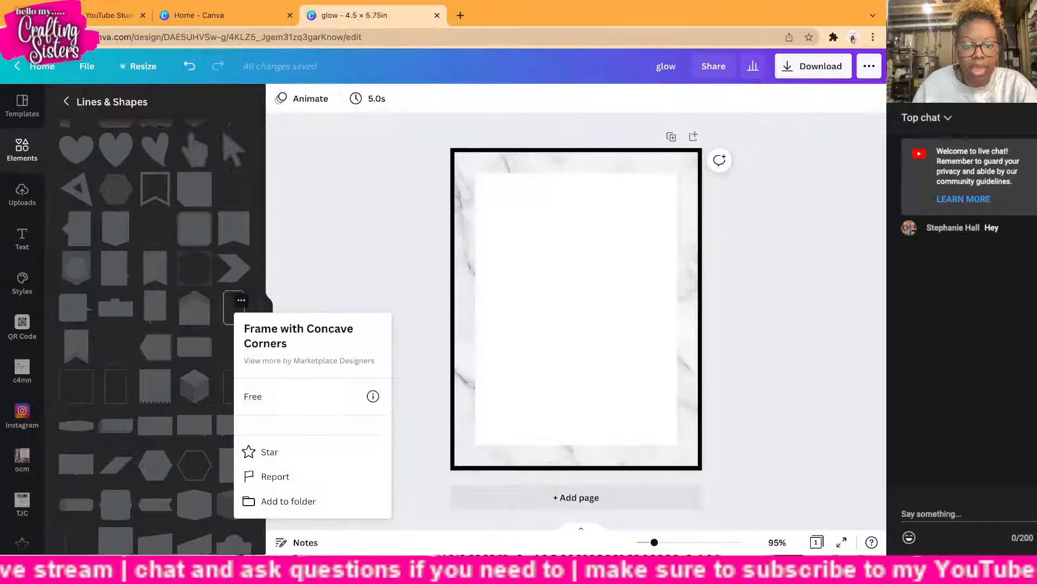
click(241, 300)
click(234, 307)
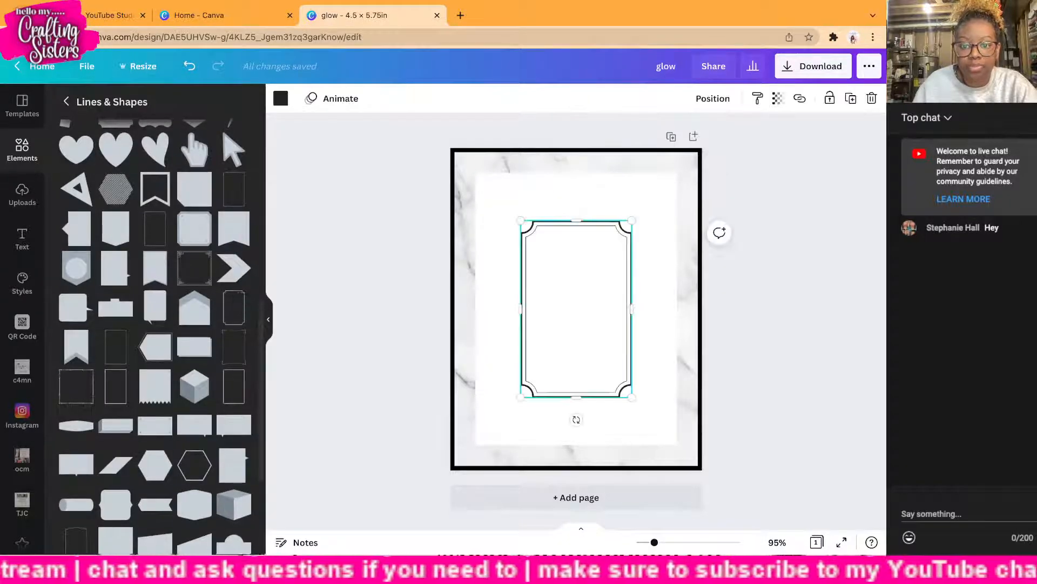
Step: Move and stretch the concave-corner frame to match the width and height of the white centre panel
drag(576, 308, 678, 261)
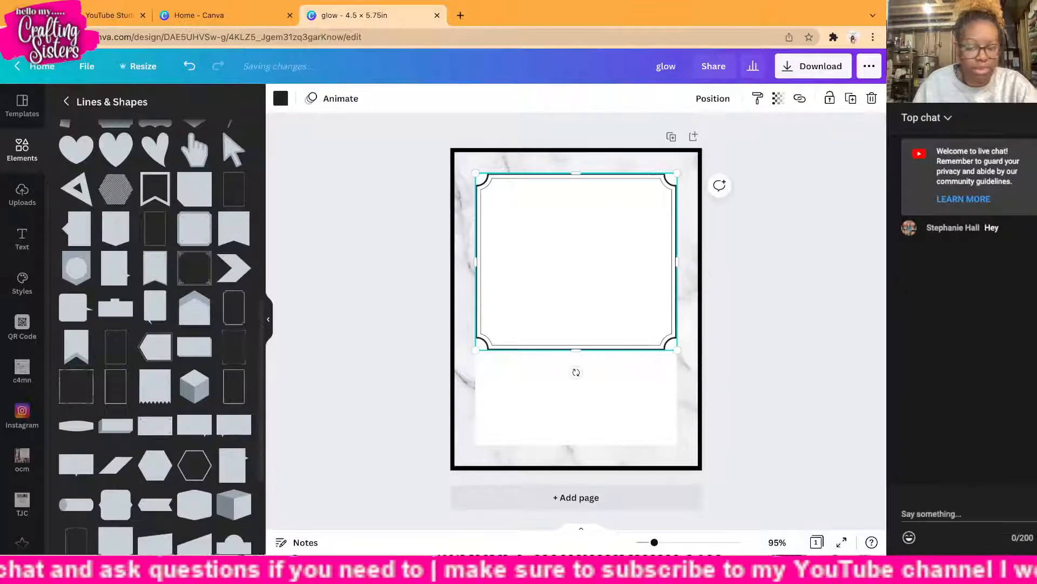
drag(576, 350, 576, 445)
key(Escape)
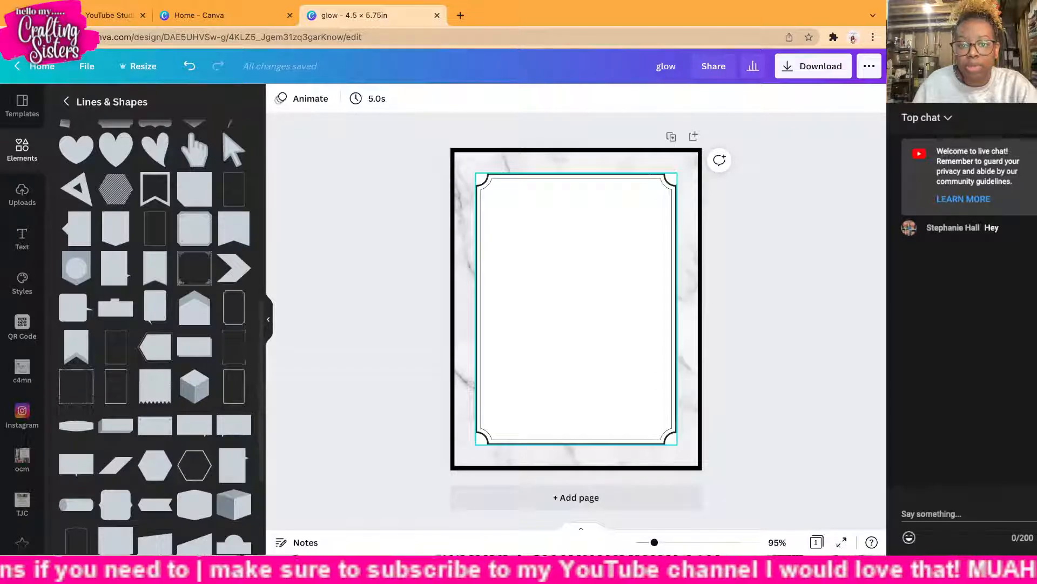
Step: Enlarge the concave-corner frame slightly at two opposite corners so it sits just outside the white panel's edges
click(576, 308)
drag(475, 173, 473, 170)
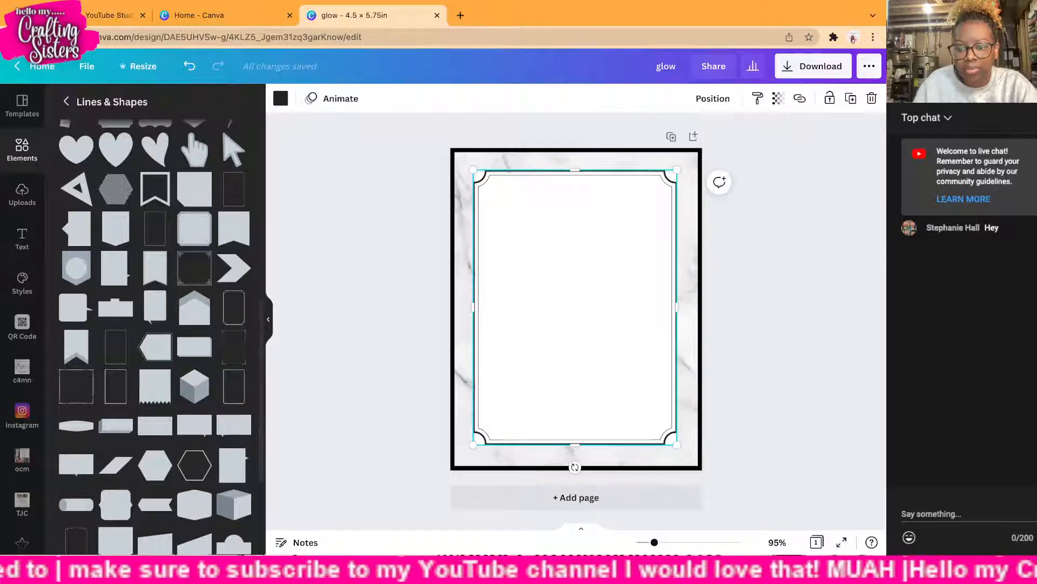
drag(677, 444, 680, 447)
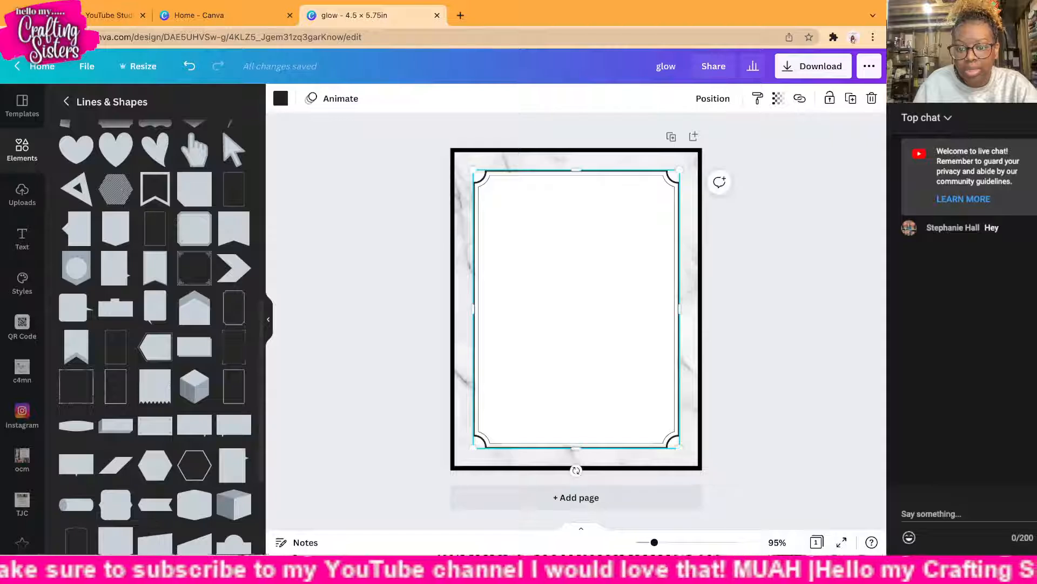
drag(576, 308, 576, 309)
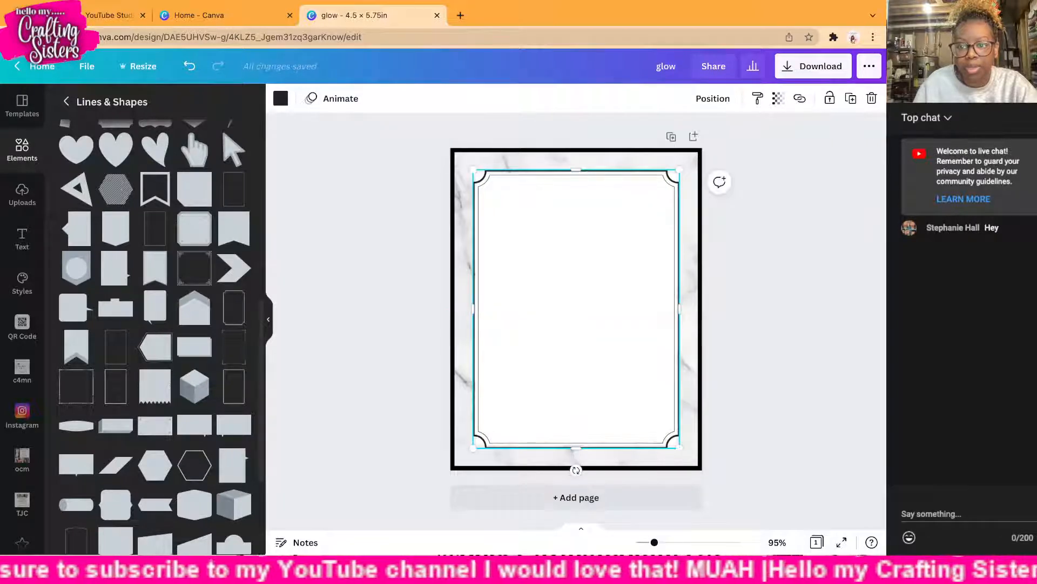
key(Escape)
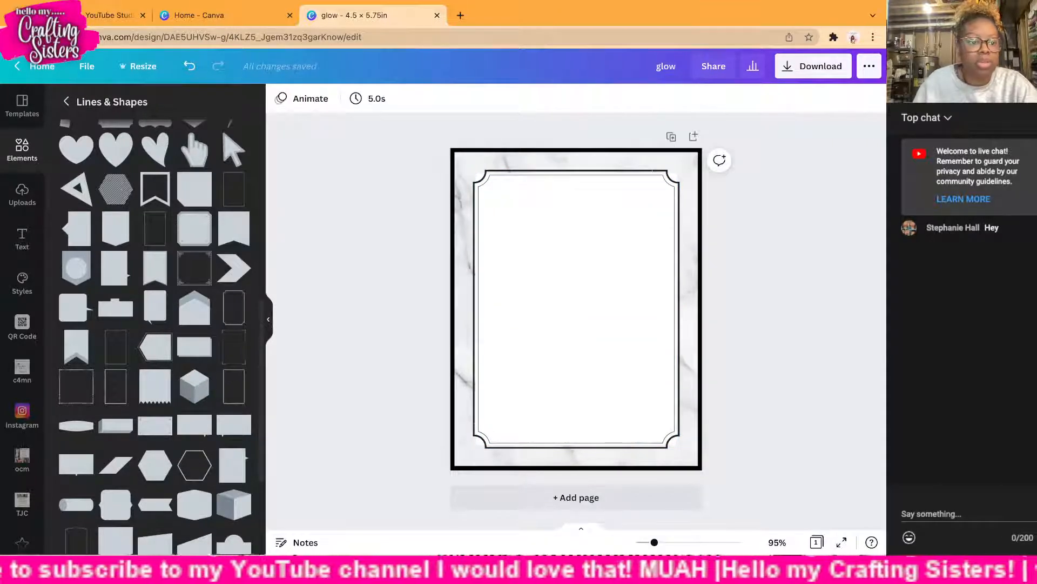
Step: Add the transparent illustration of the woman in a pink apron from the ocm folder to the page
scroll(22, 319, down, 3)
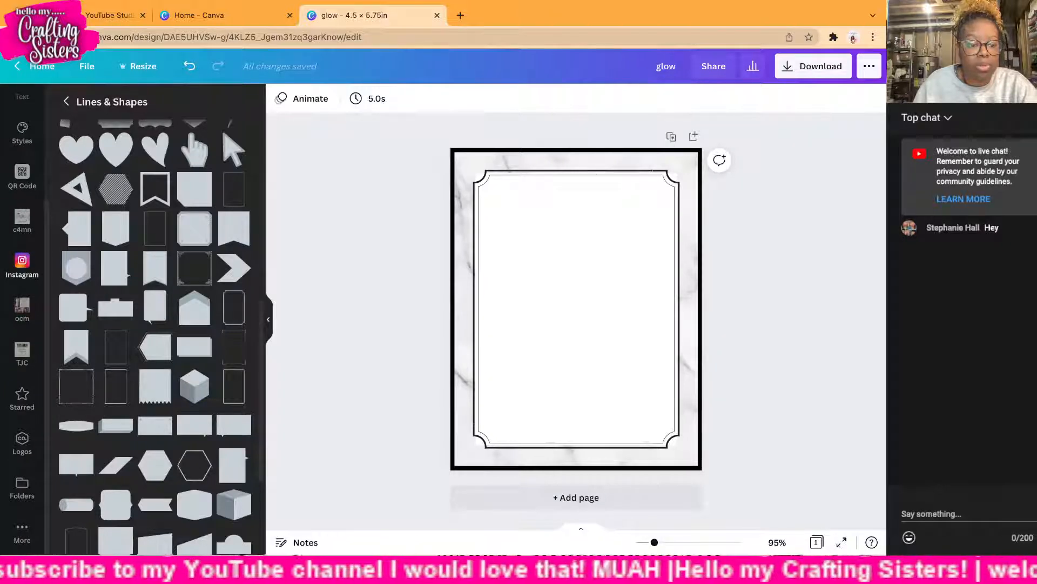
click(22, 441)
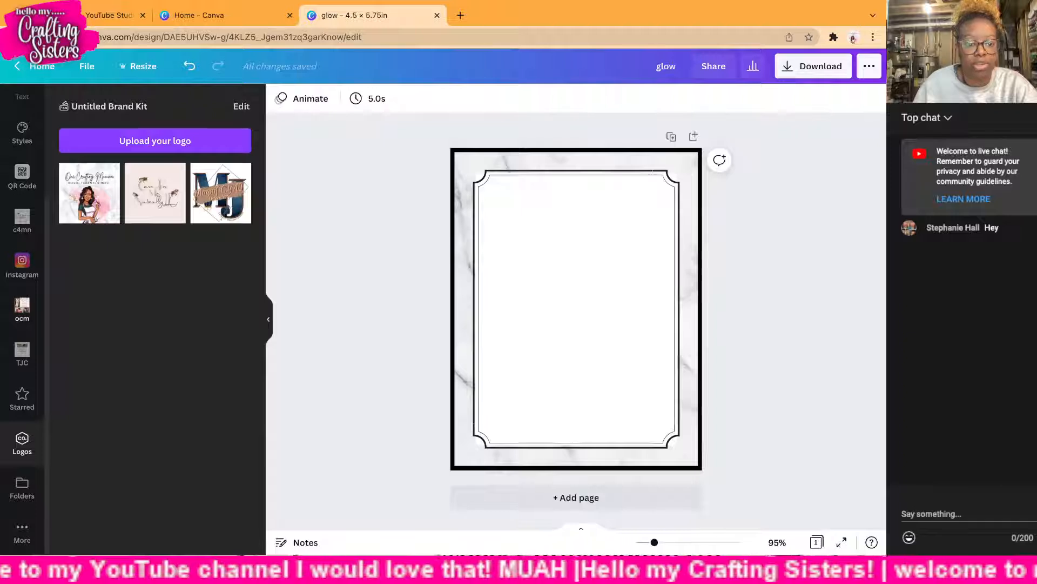
click(22, 308)
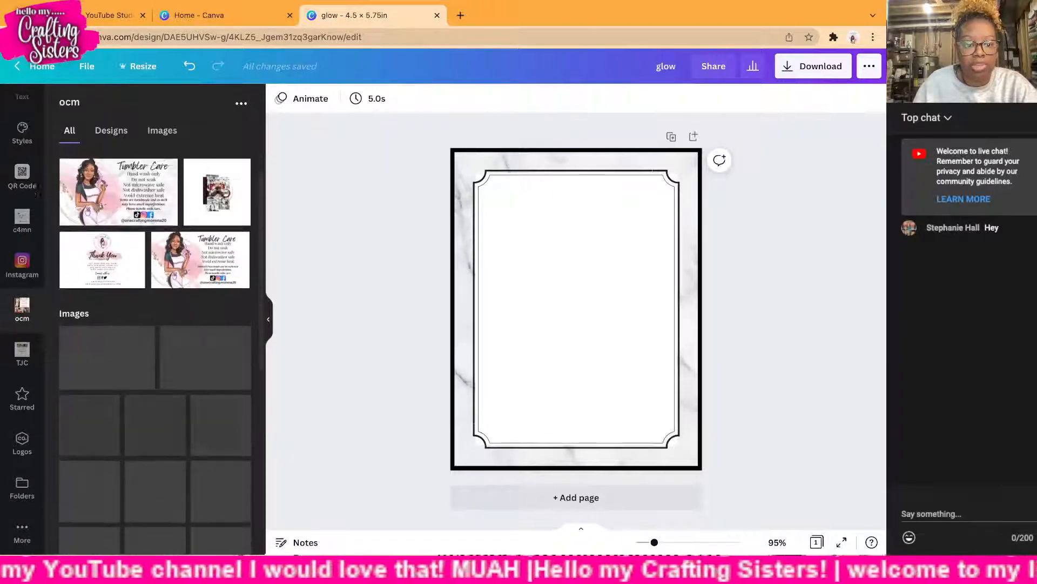
scroll(155, 324, down, 5)
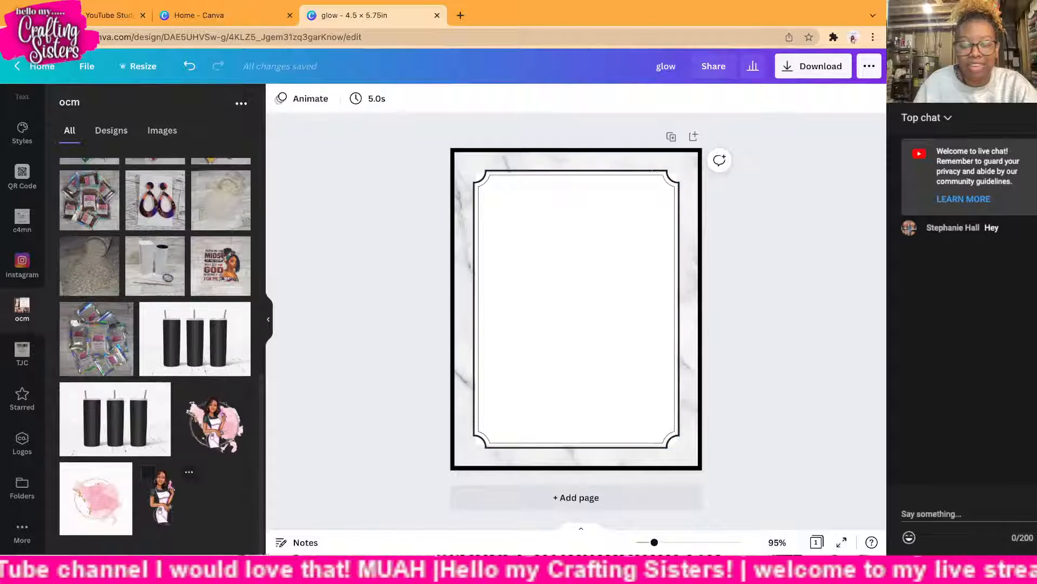
click(160, 495)
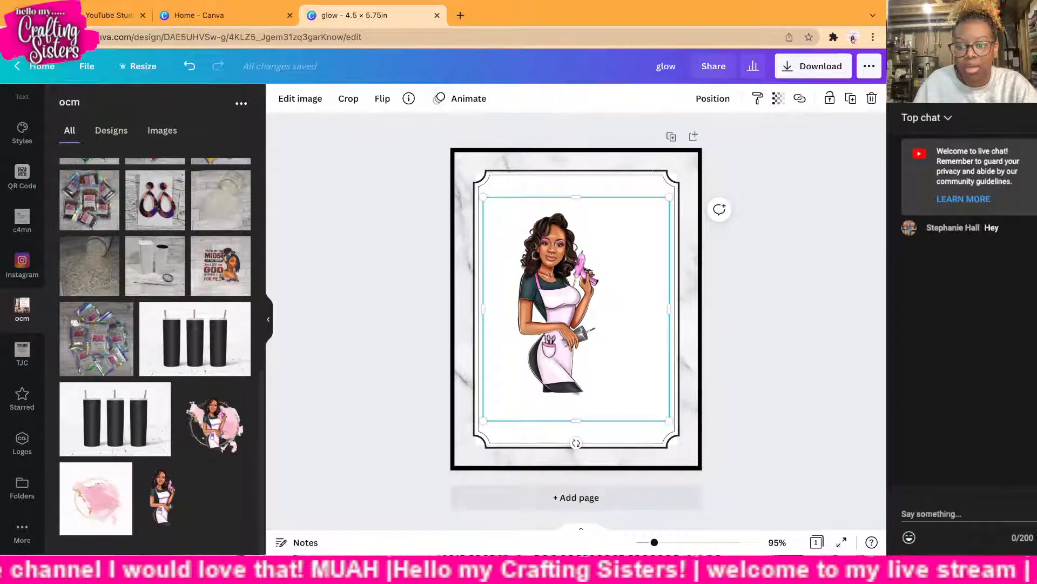
Step: Crop the empty margins on all four sides of the woman illustration close to the figure
drag(670, 309, 609, 309)
drag(483, 308, 511, 309)
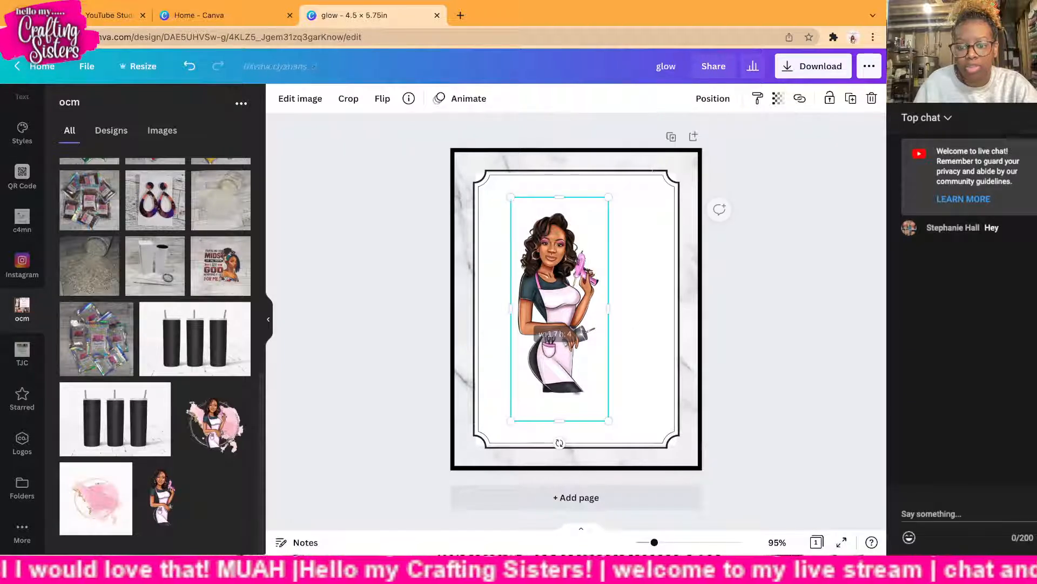
drag(559, 420, 559, 399)
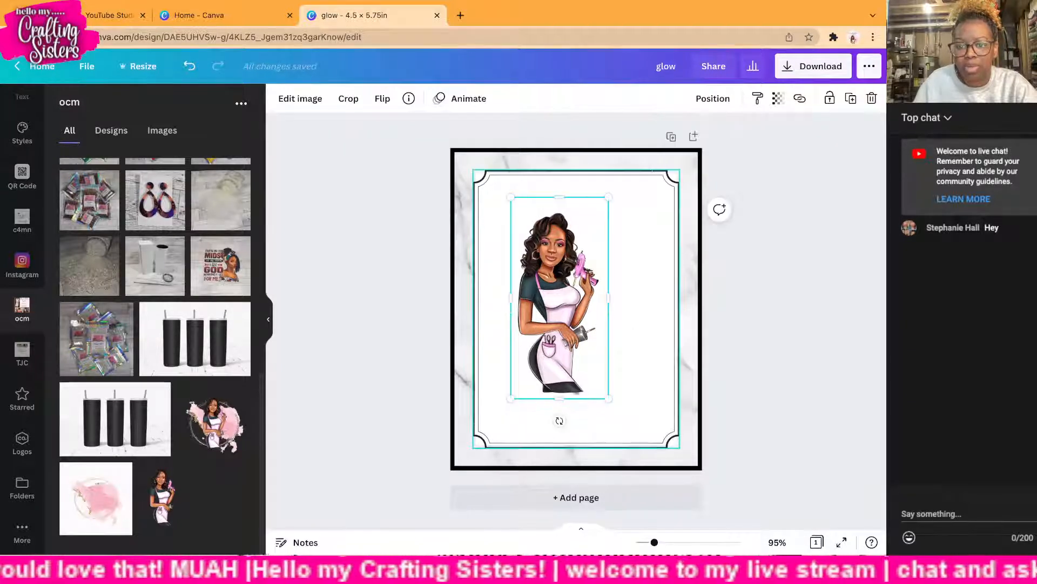
drag(559, 197, 560, 205)
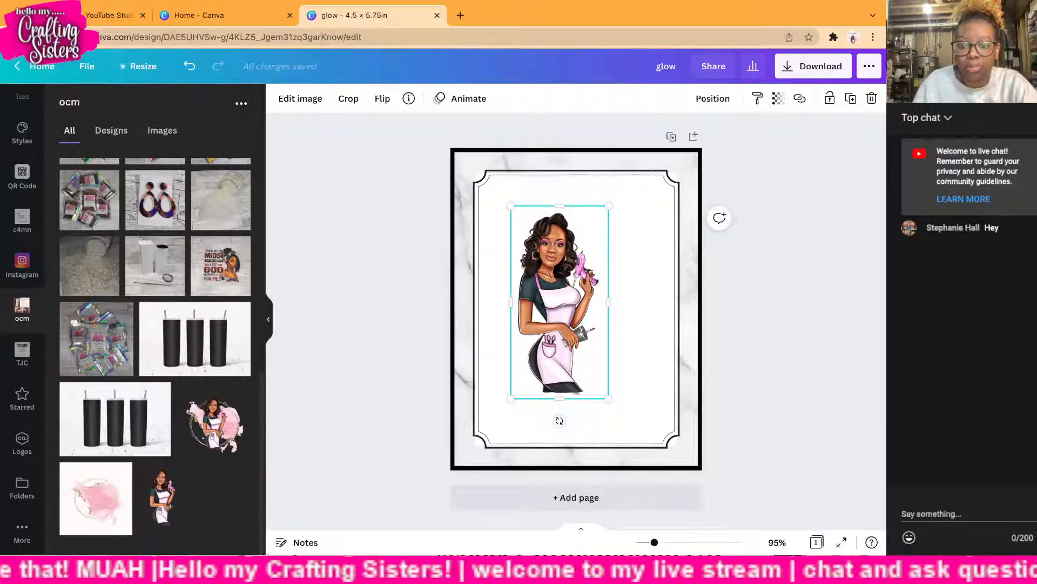
Step: Enlarge the woman illustration slightly and place it over the page's lower-right corner, with its base running off the bottom edge
drag(559, 301, 580, 328)
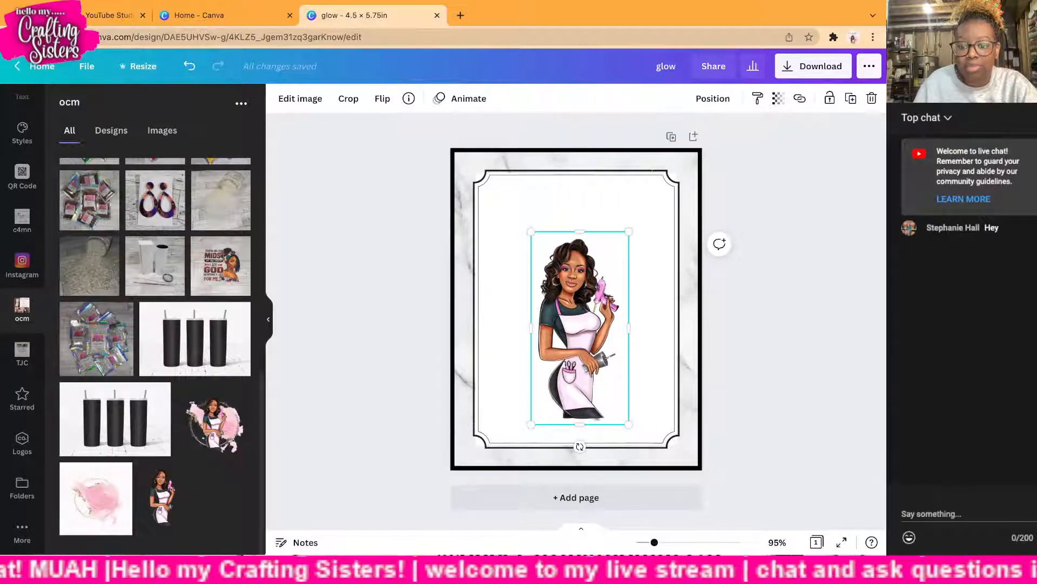
drag(628, 424, 669, 505)
drag(600, 367, 645, 379)
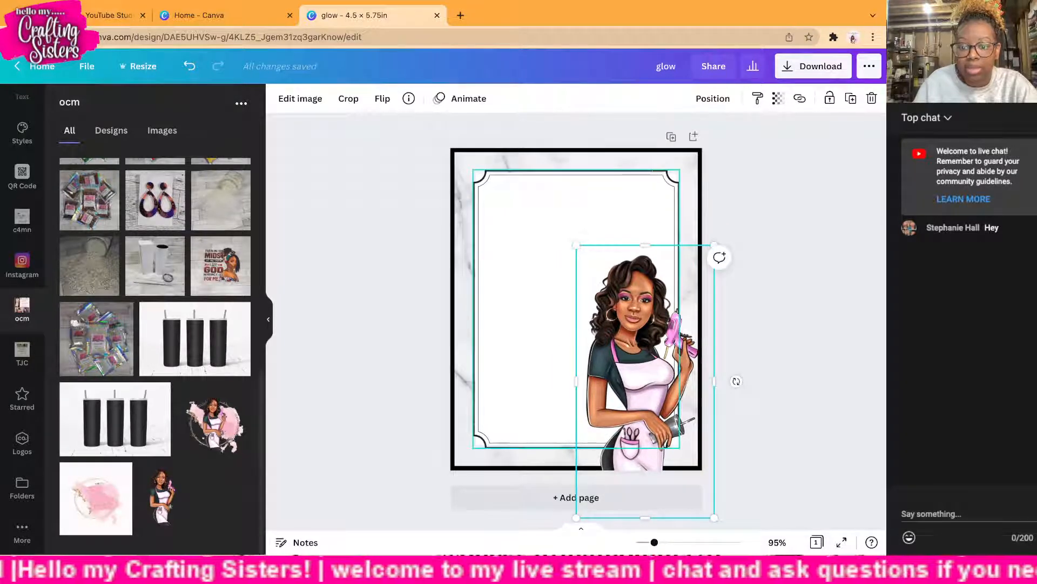
drag(576, 245, 601, 295)
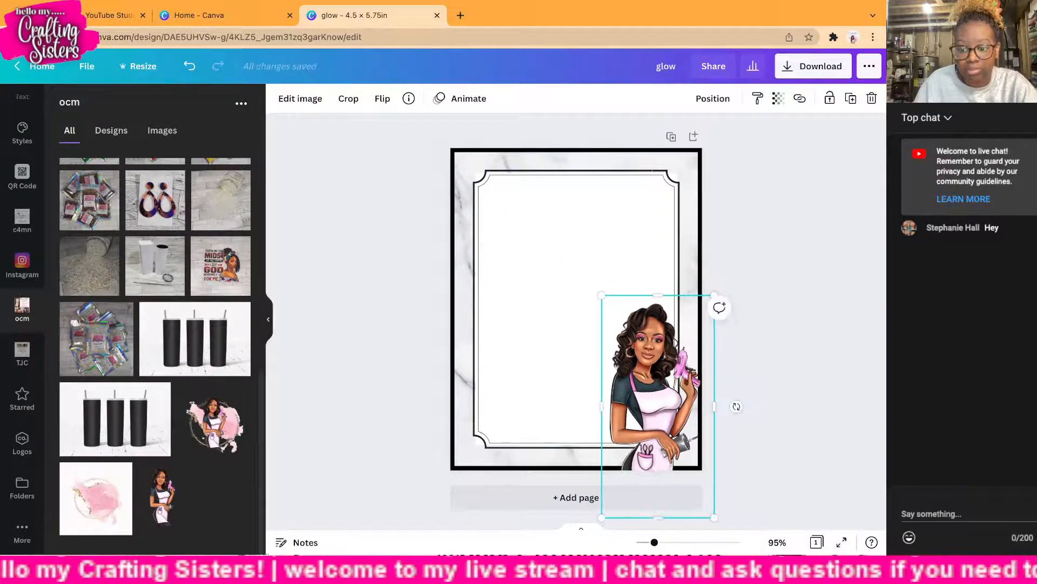
mouse_move(648, 378)
mouse_down()
mouse_move(640, 369)
mouse_move(642, 379)
mouse_up()
click(729, 397)
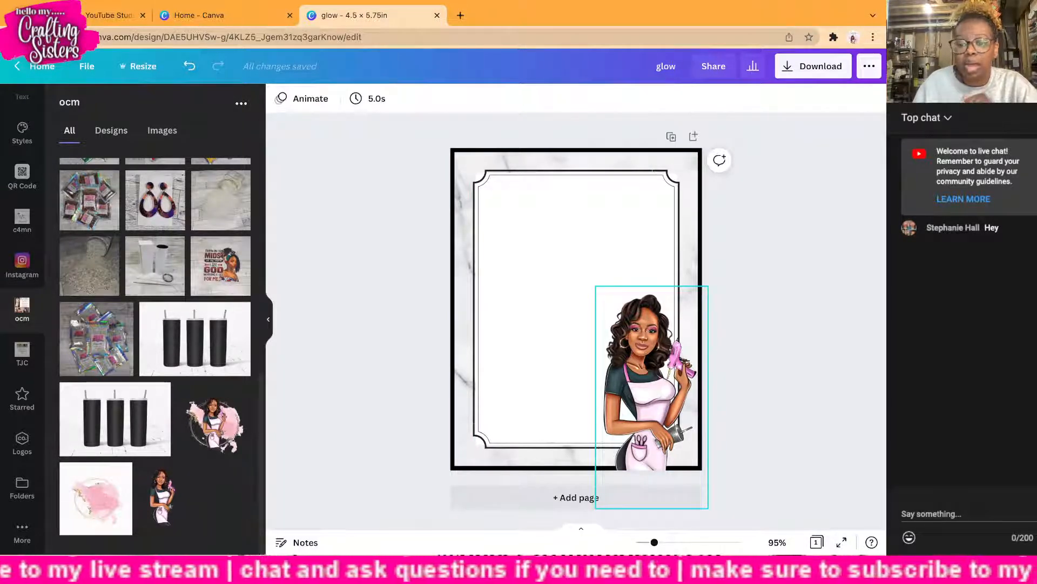
Step: Try the Page Lift shadow on the woman illustration, switch it to the Drop shadow, and open that effect's settings
click(692, 397)
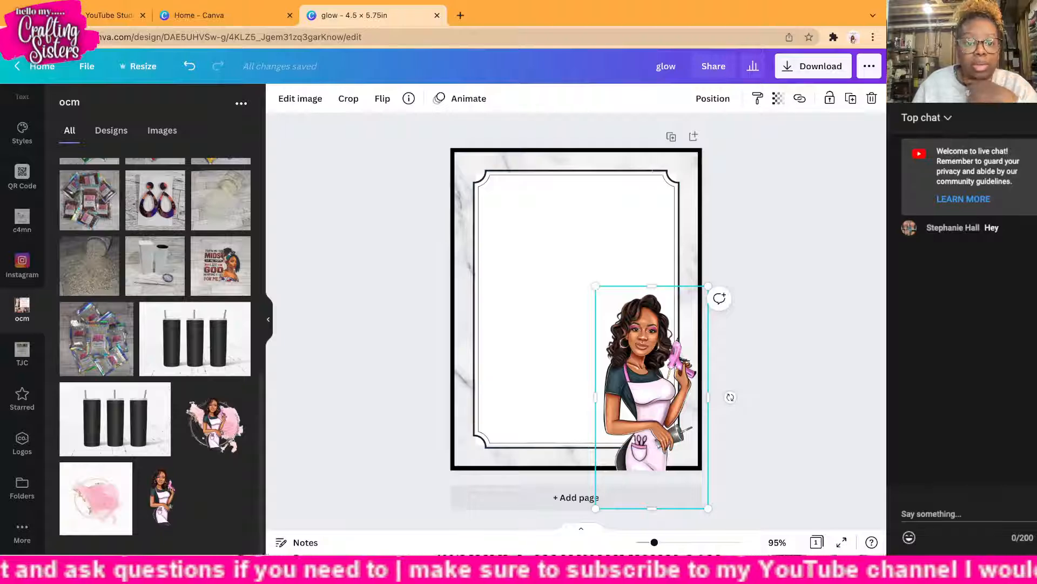
click(300, 98)
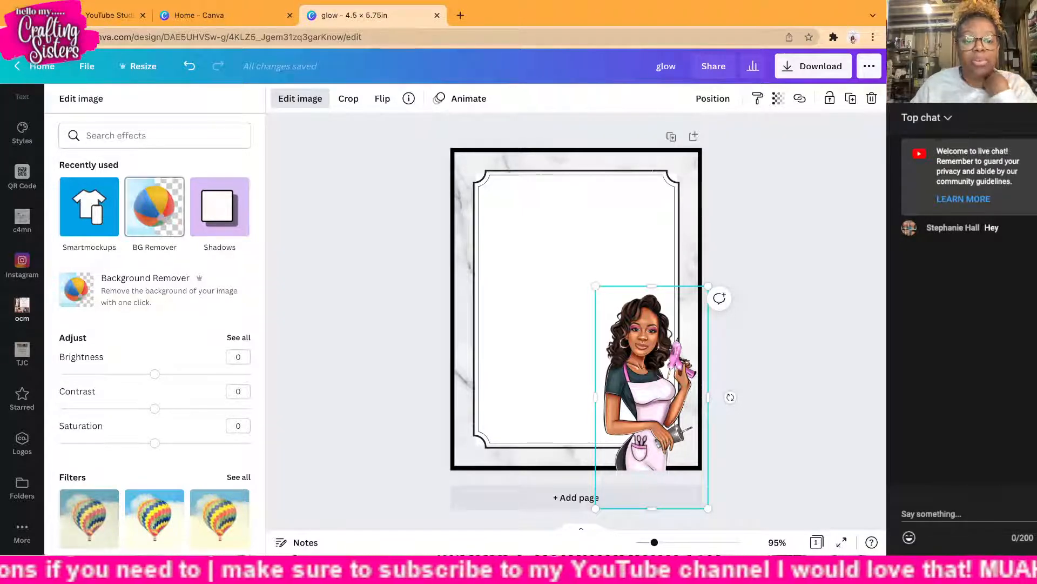
scroll(154, 324, down, 8)
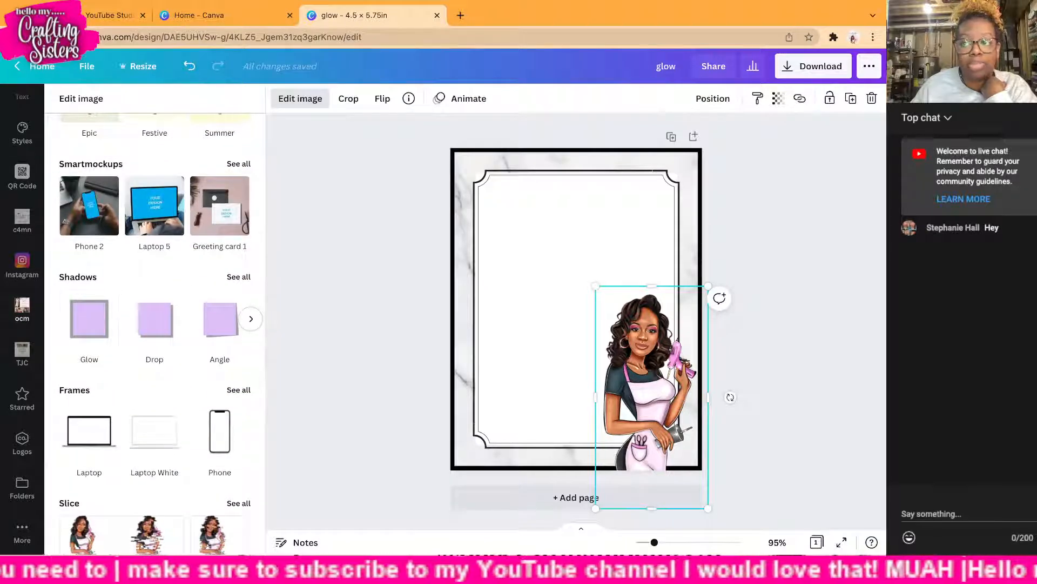
scroll(220, 318, up, 10)
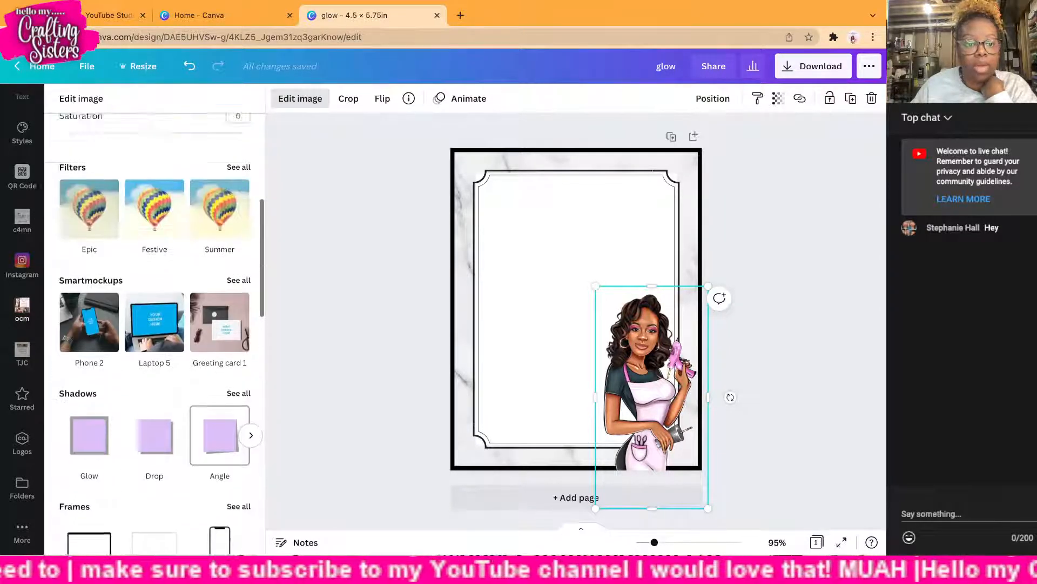
click(219, 226)
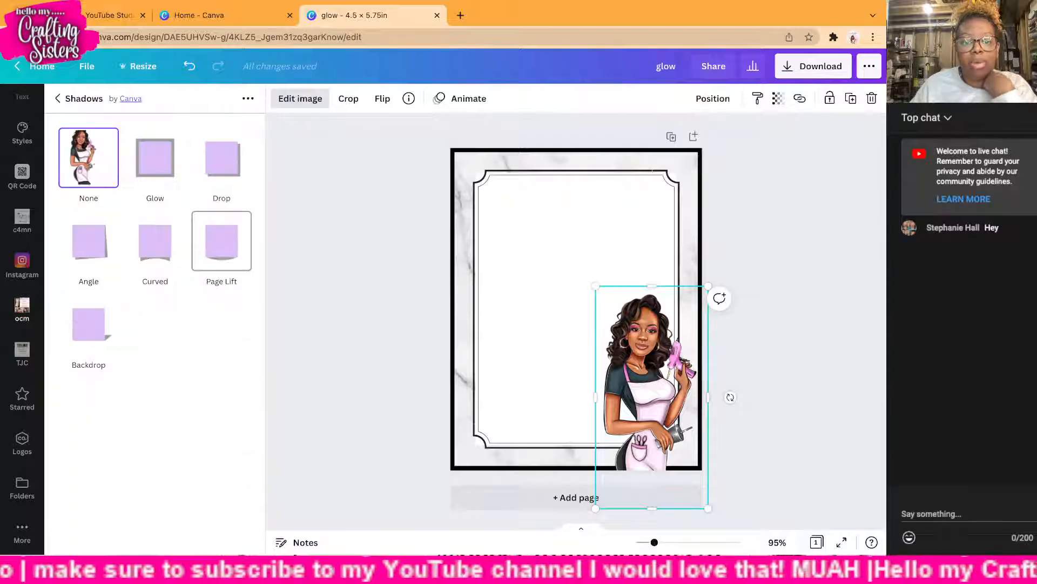
click(222, 240)
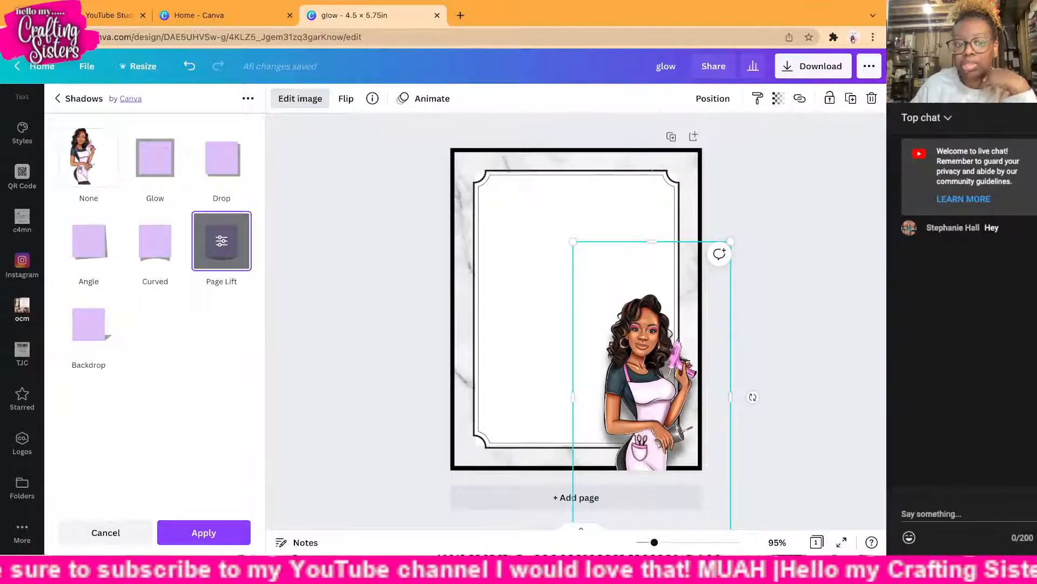
click(222, 157)
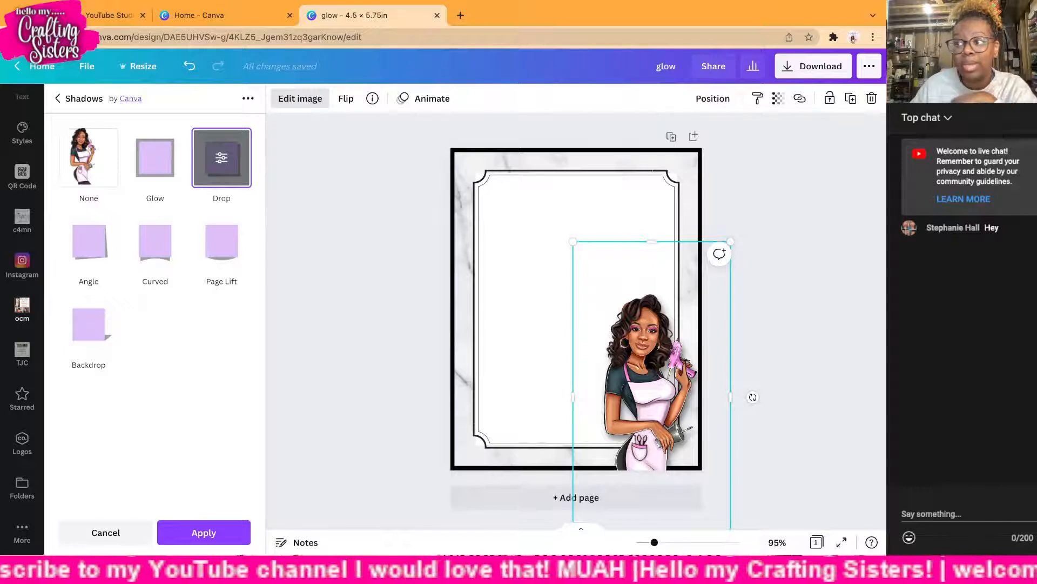
click(221, 158)
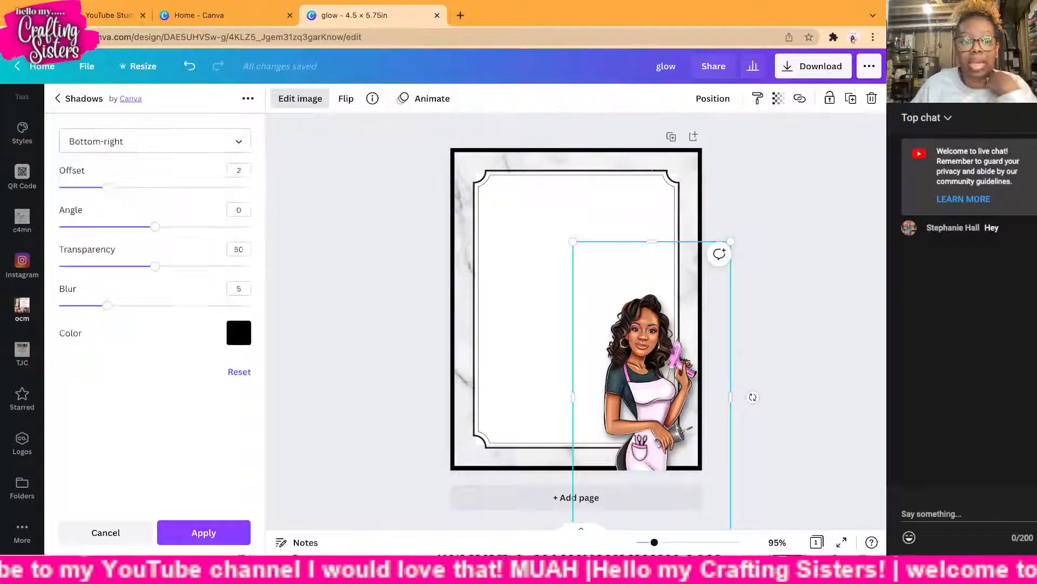
Step: Compare the Top, Left and Right directions for the illustration's drop shadow and settle on Top-right
click(155, 141)
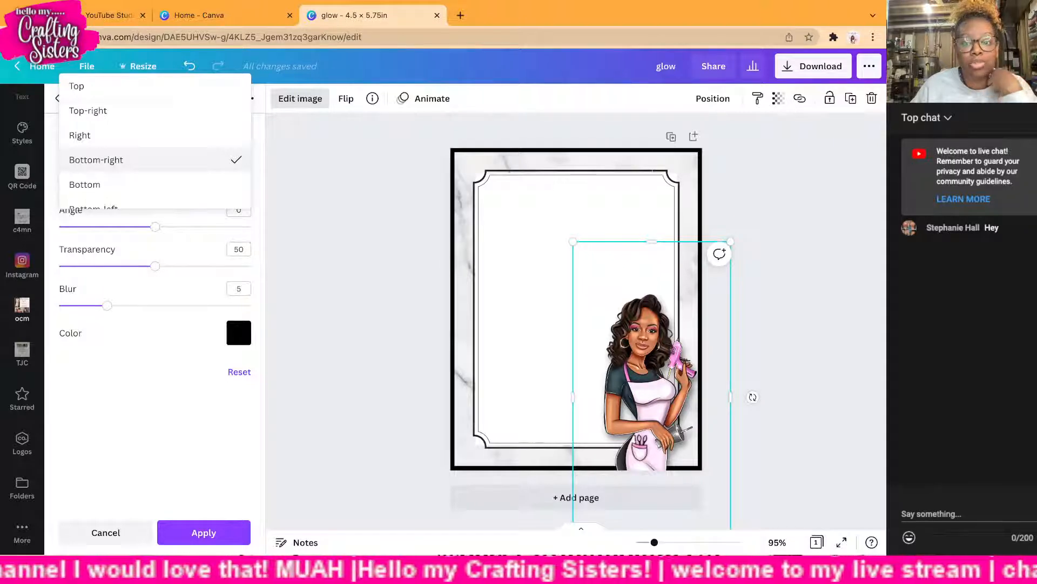
click(89, 110)
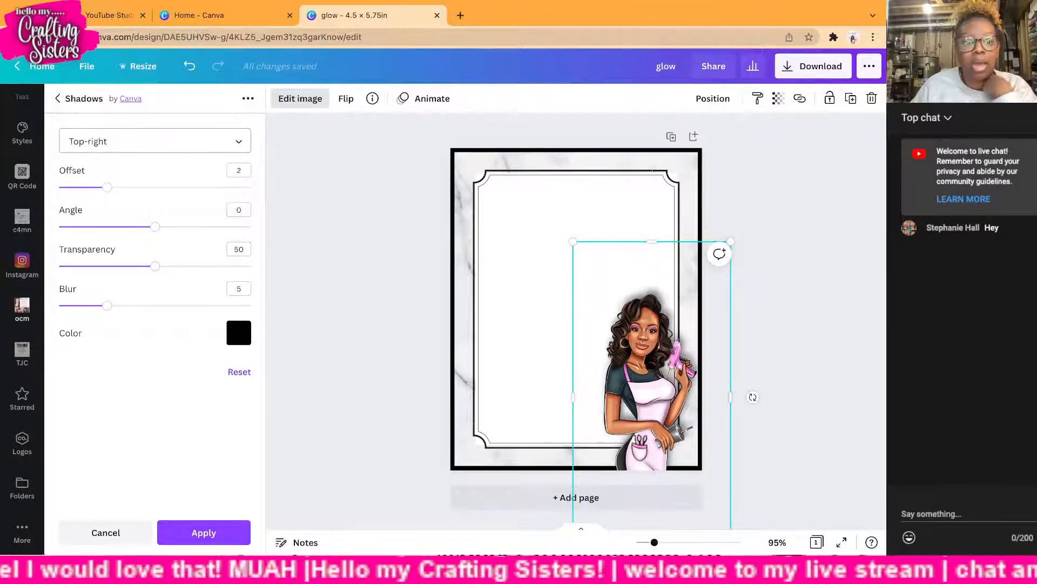
click(154, 141)
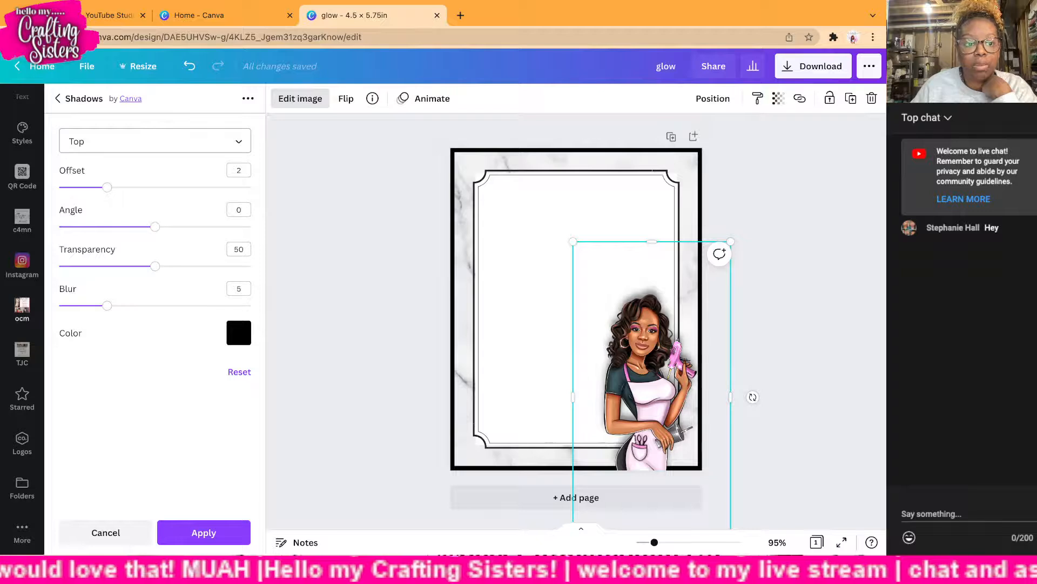
click(155, 141)
scroll(97, 215, down, 1)
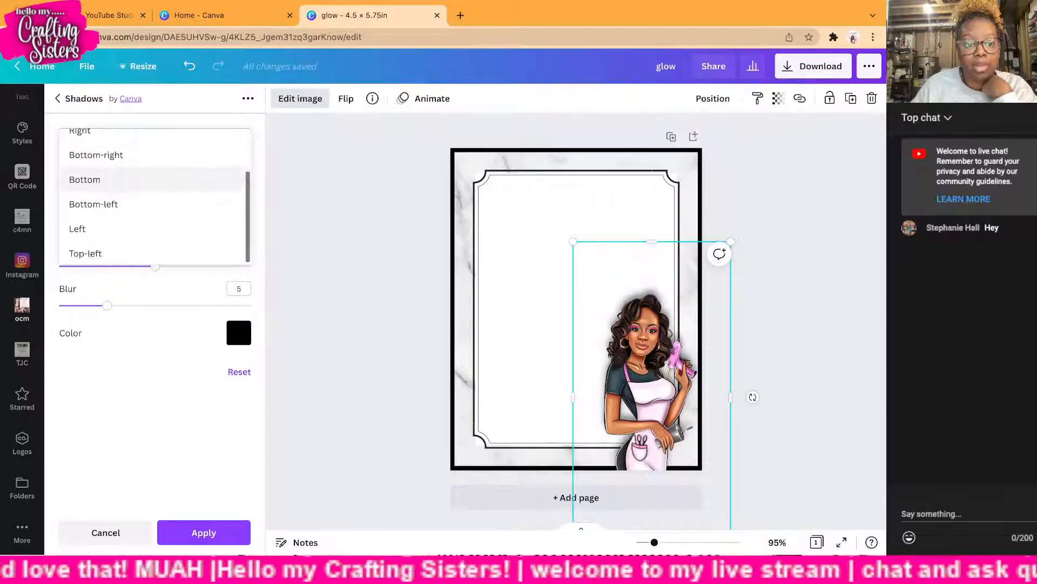
click(87, 227)
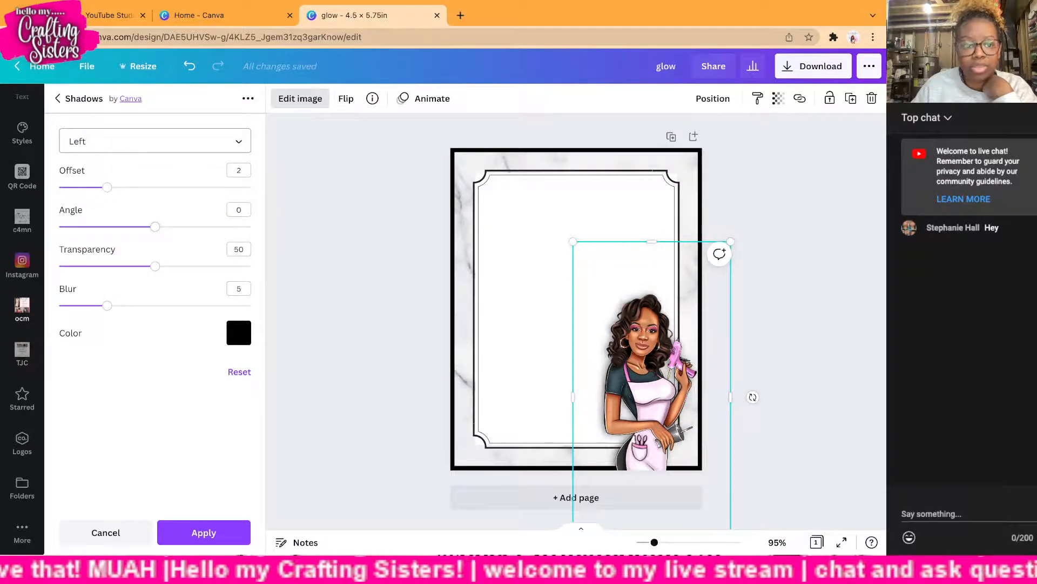
click(155, 141)
scroll(155, 141, up, 2)
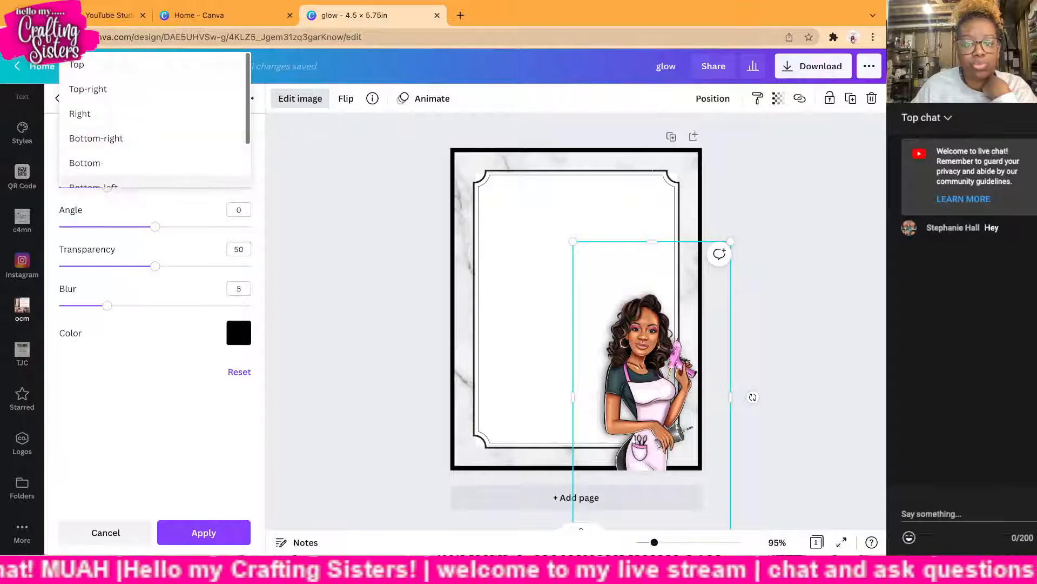
click(108, 113)
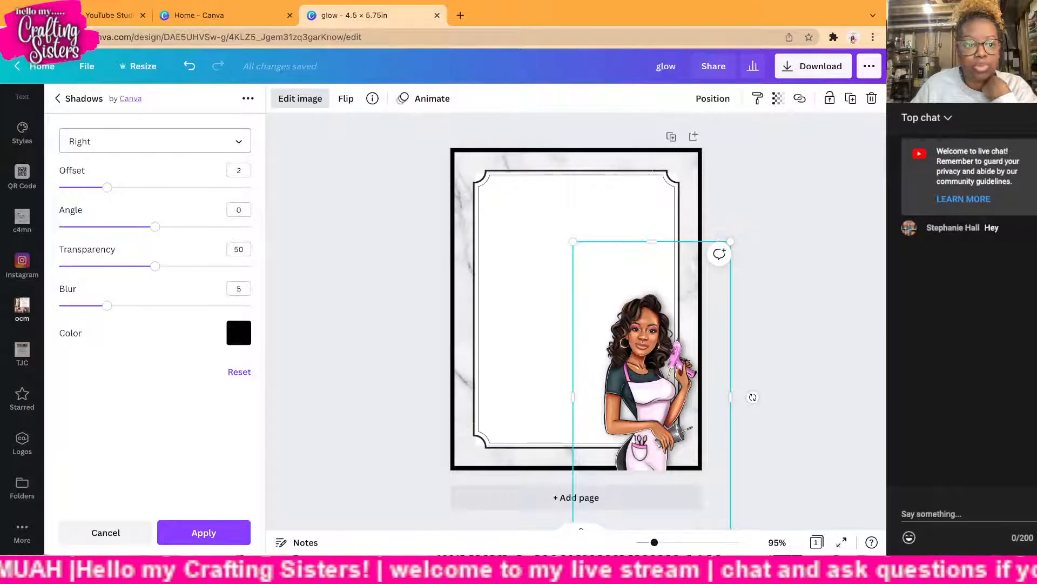
click(155, 141)
click(108, 115)
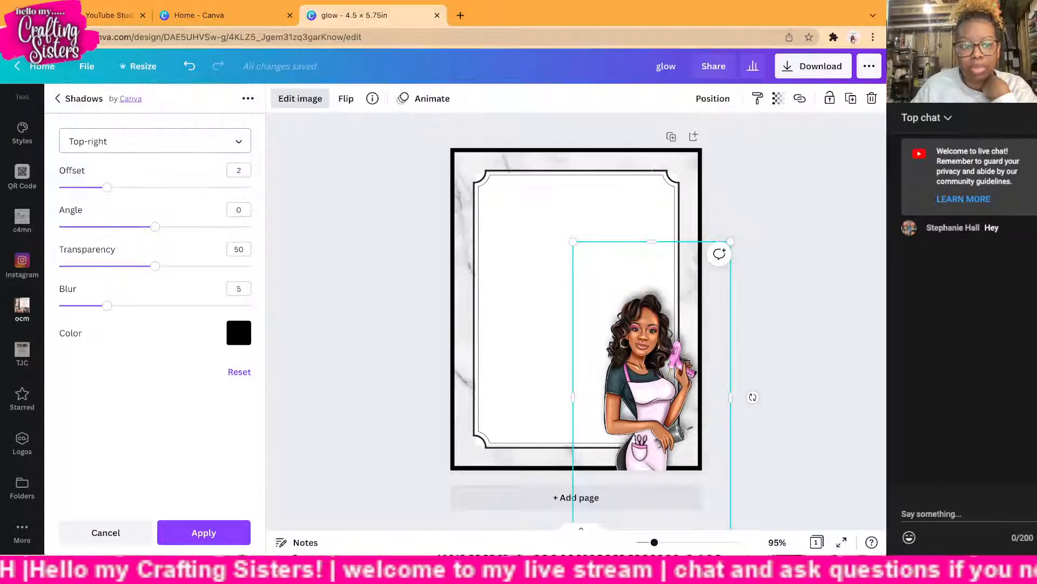
Step: Set the drop shadow's offset to 1 and blur to 3, keeping transparency at 50 after testing 97
drag(107, 187, 84, 187)
mouse_move(155, 226)
mouse_down()
mouse_move(76, 227)
mouse_move(155, 227)
mouse_up()
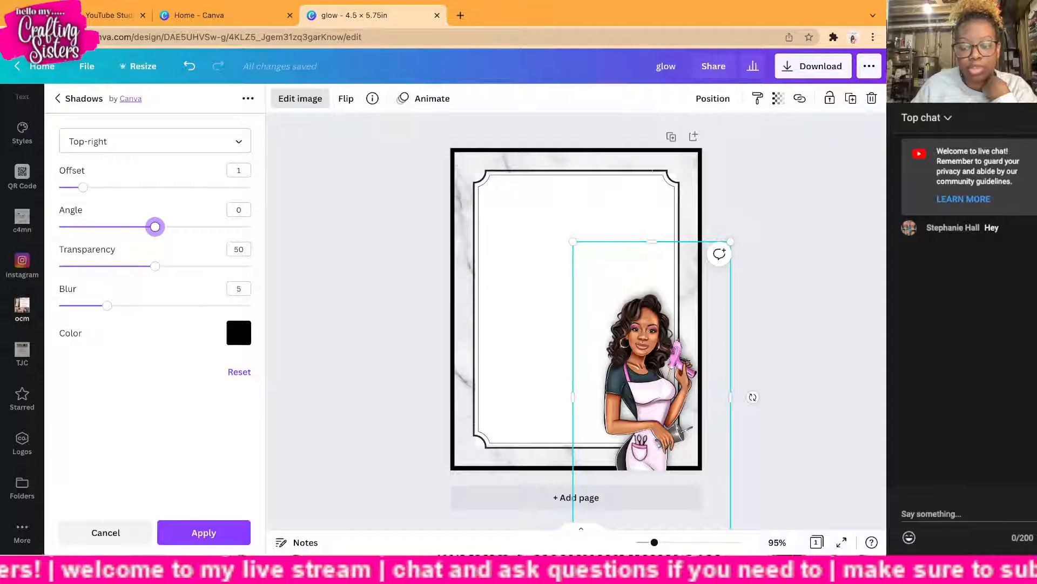
drag(155, 266, 245, 266)
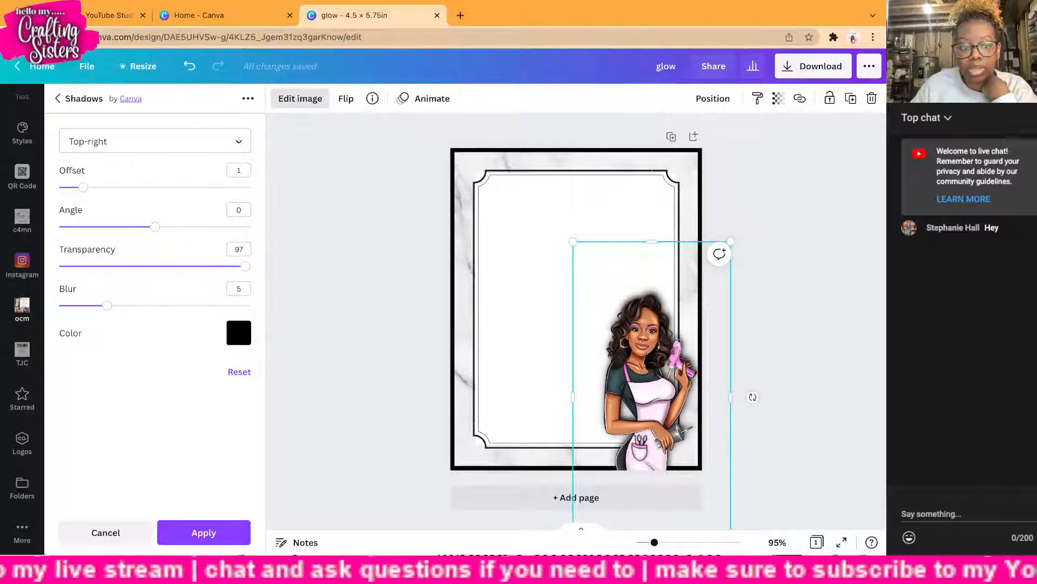
drag(245, 266, 155, 266)
mouse_move(107, 305)
mouse_down()
mouse_move(59, 306)
mouse_move(174, 305)
mouse_move(87, 305)
mouse_up()
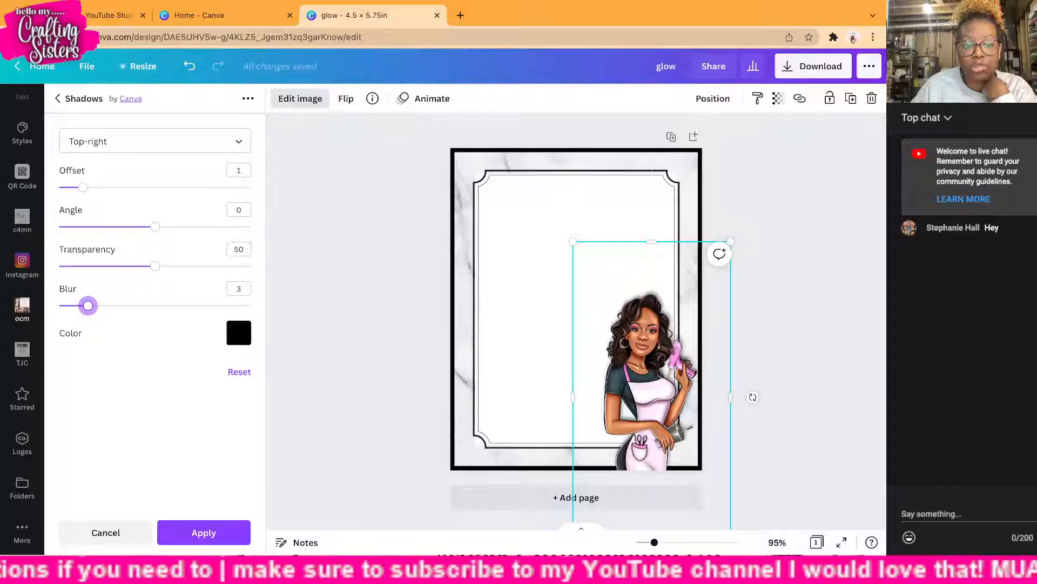
Step: Compare bright pink and black from the One Crafting Momma palette as the shadow colour, keep black, and apply the shadow
click(238, 332)
click(307, 441)
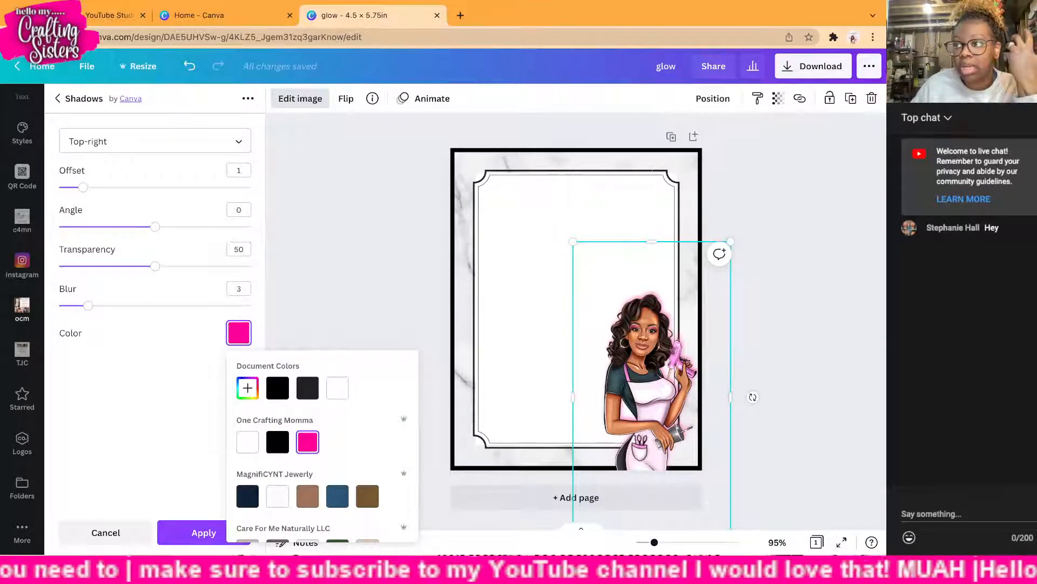
click(277, 441)
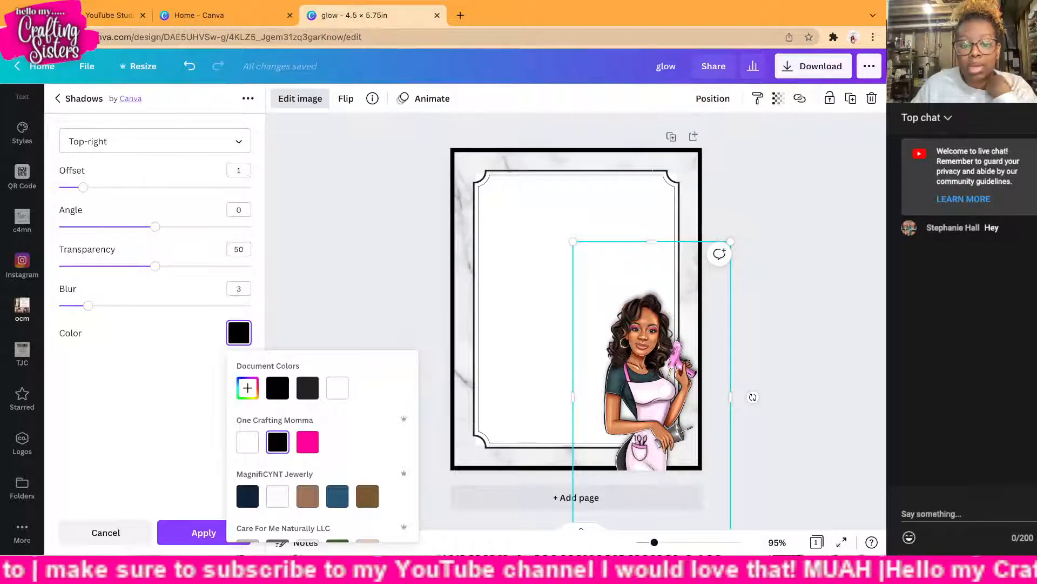
click(308, 441)
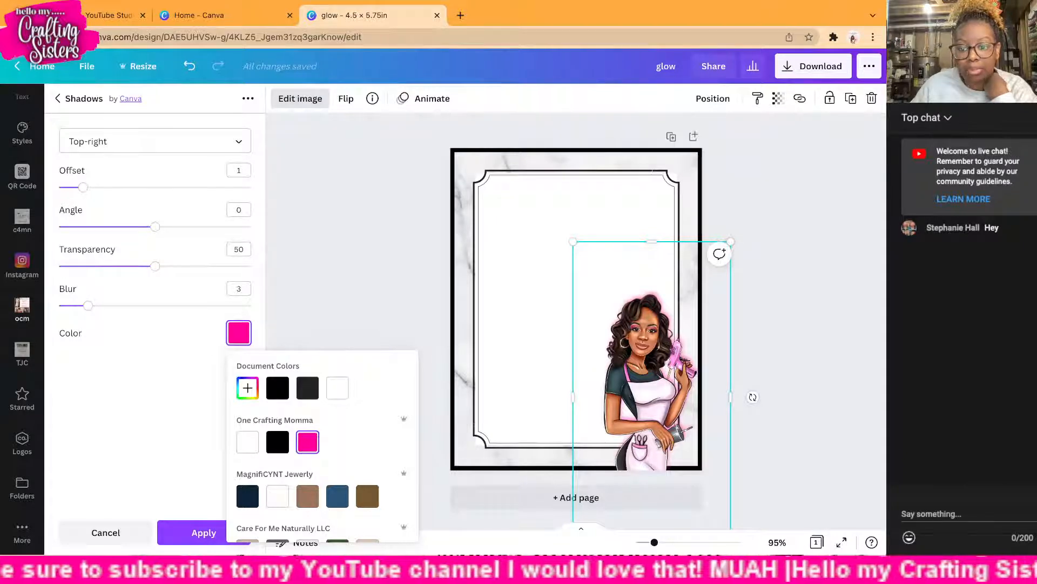
click(277, 441)
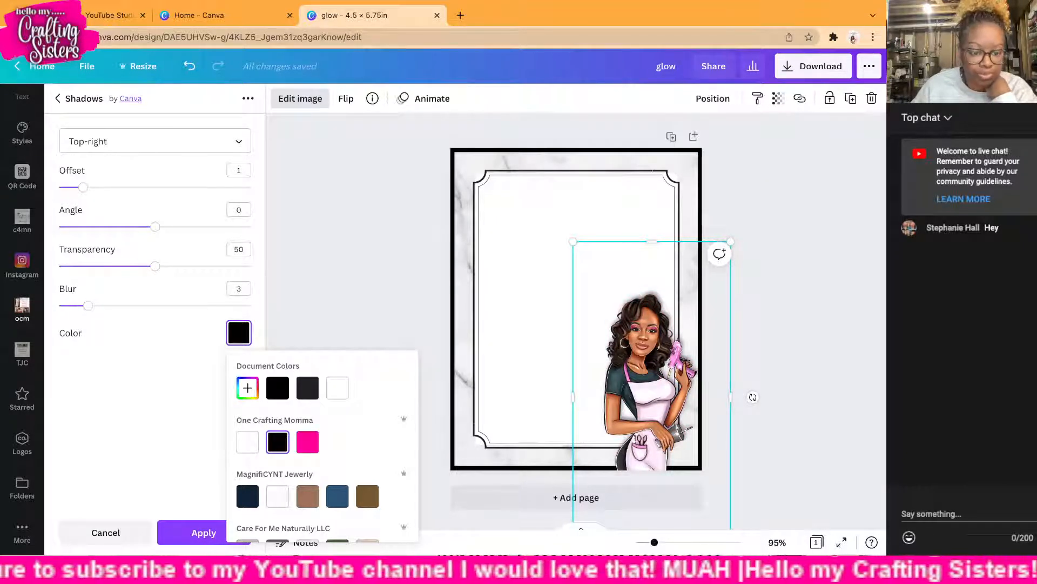
key(Escape)
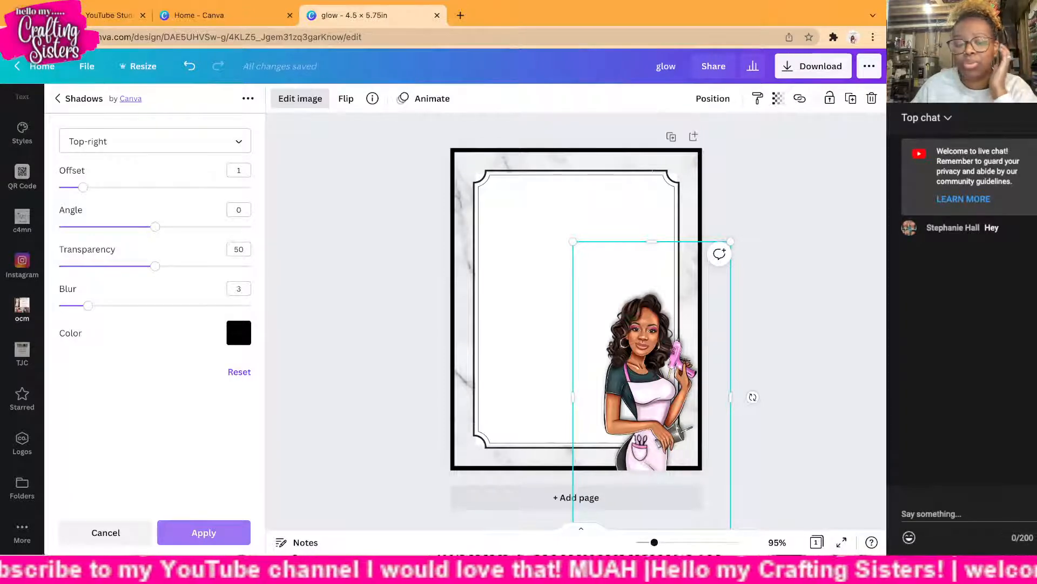
click(204, 532)
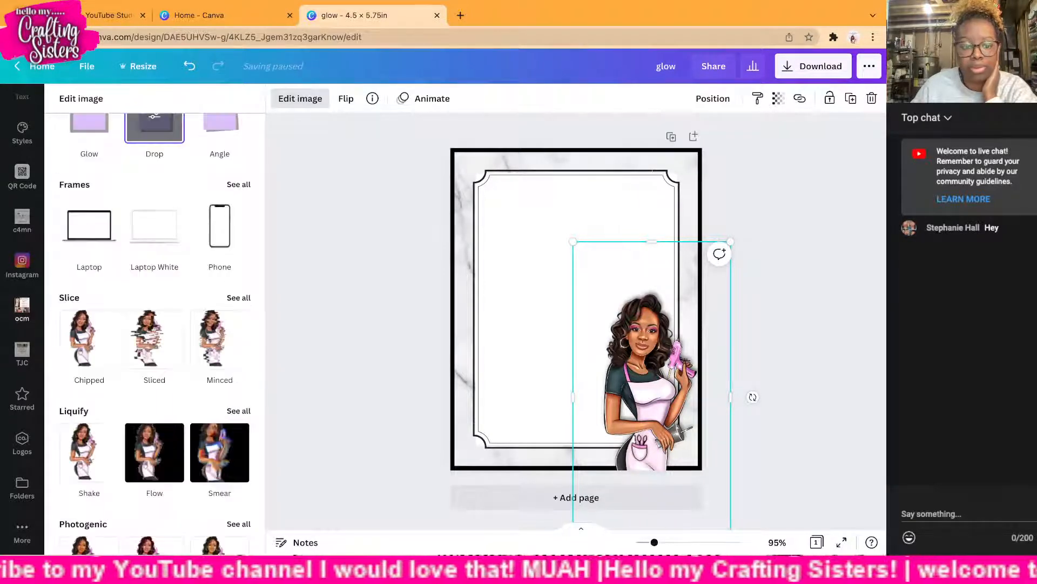
Step: Return to the ocm folder and move the woman illustration up slightly in the page's lower-right corner
click(22, 308)
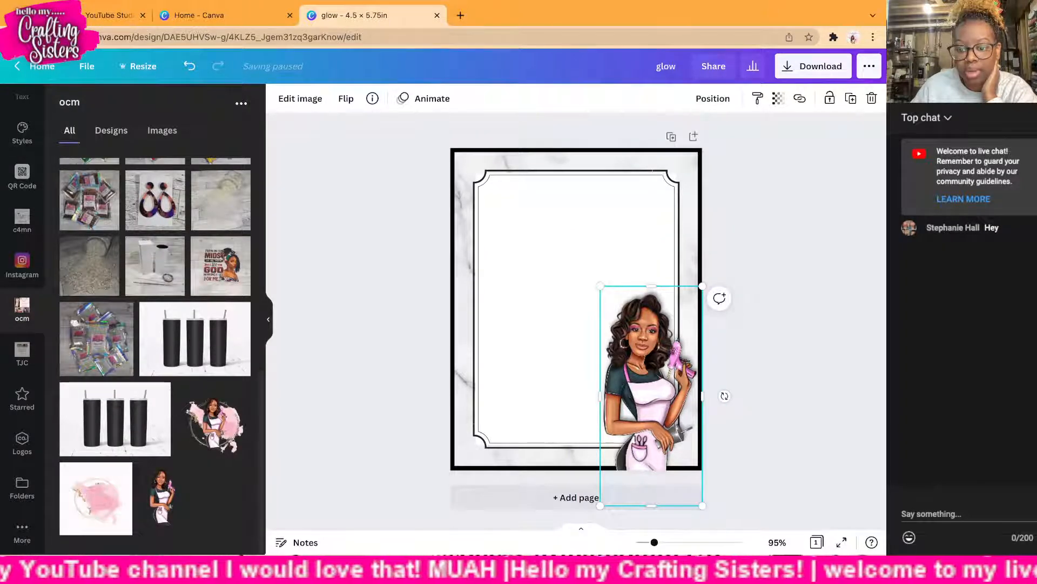
key(Escape)
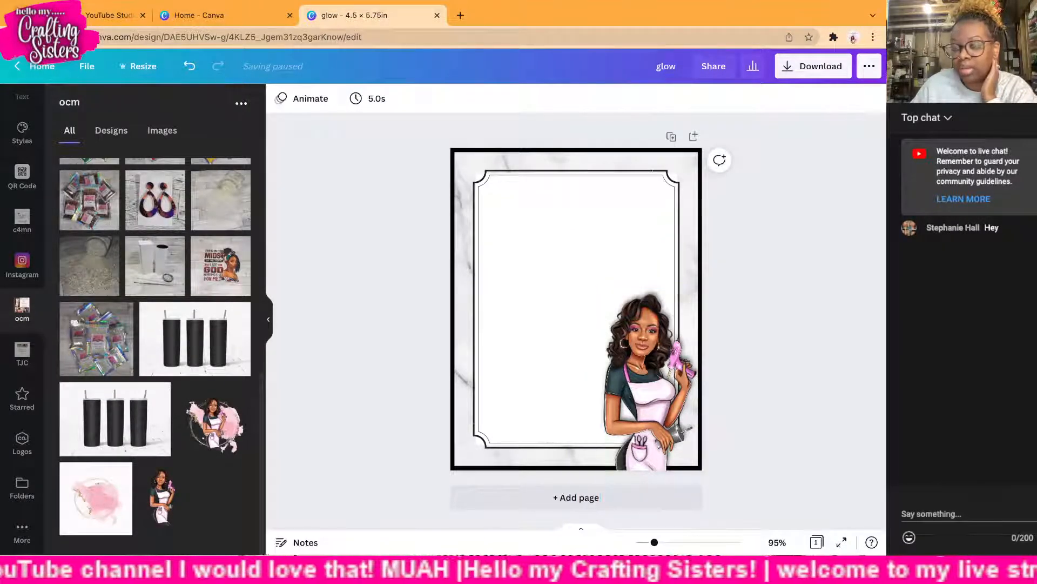
drag(651, 378, 651, 373)
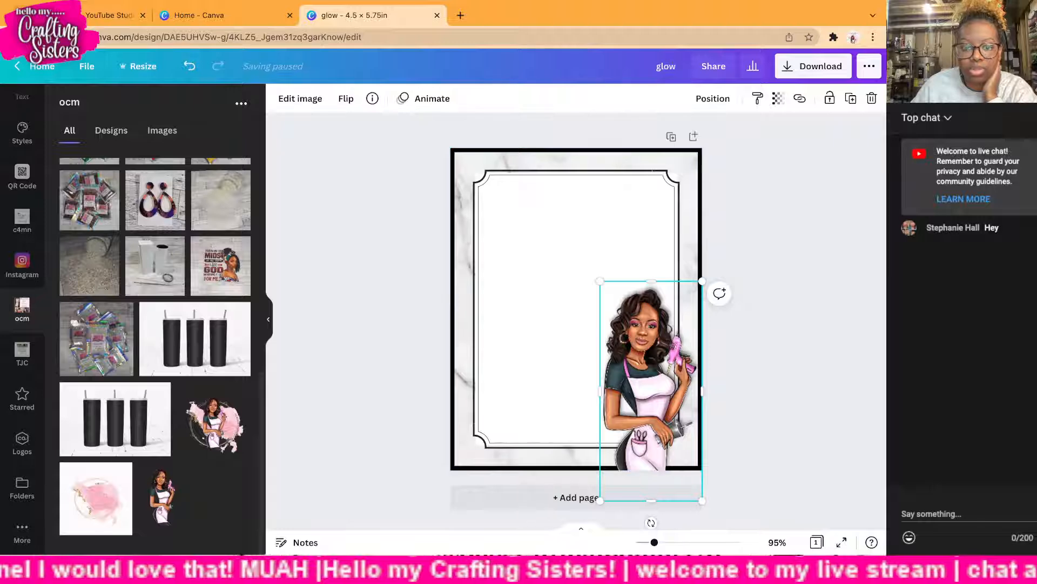
click(189, 66)
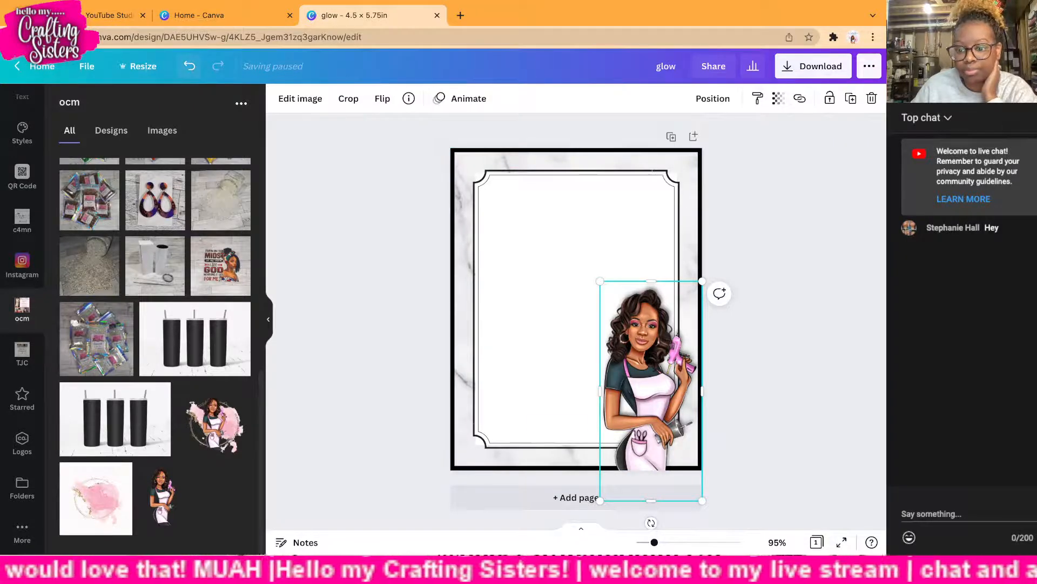
click(758, 373)
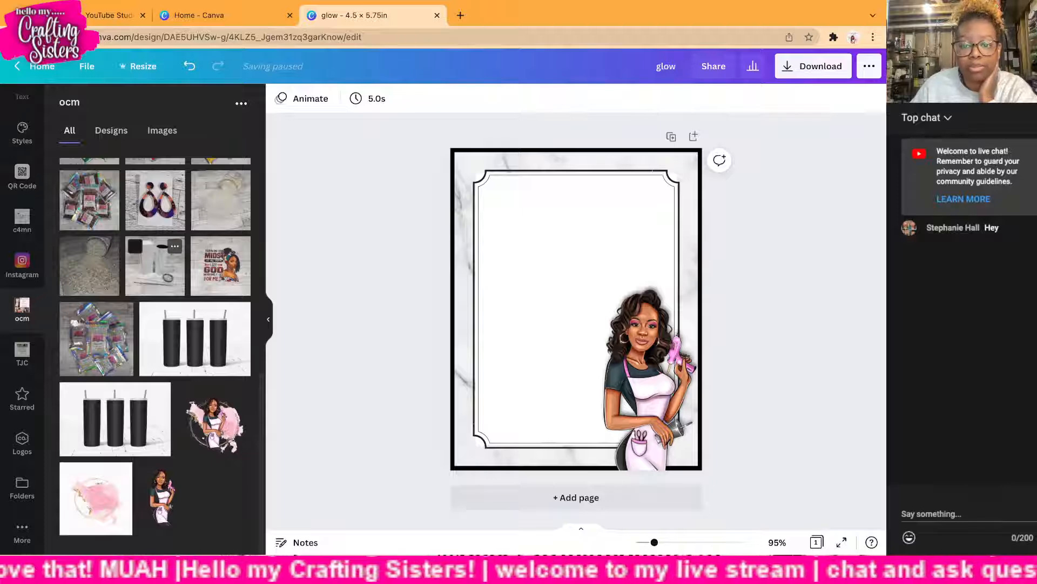
Step: Look over the existing designs in the ocm folder, including the Tumbler Care and Thank You cards
scroll(155, 265, down, 1)
scroll(155, 264, up, 10)
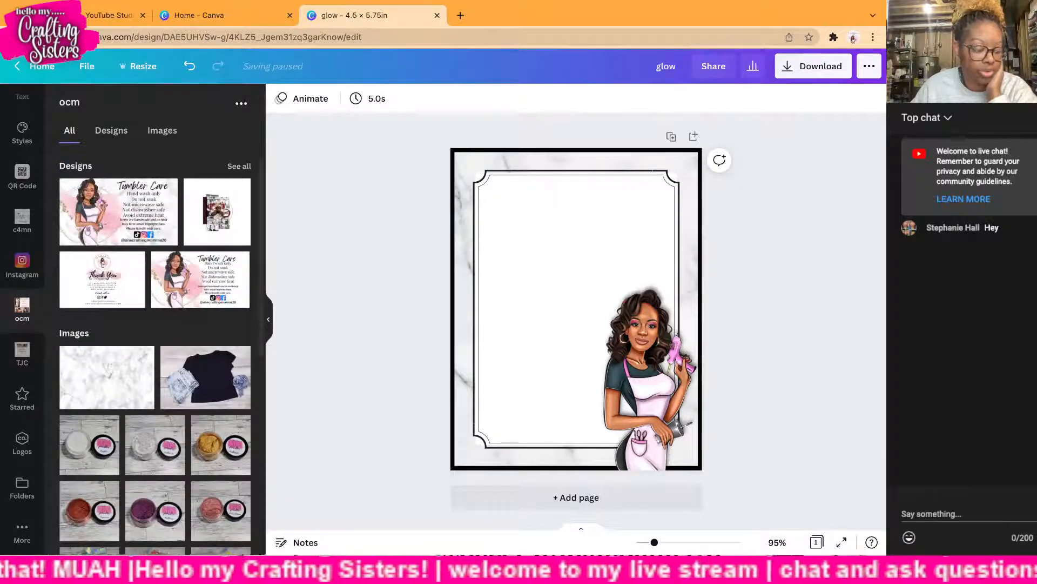
scroll(155, 324, down, 1)
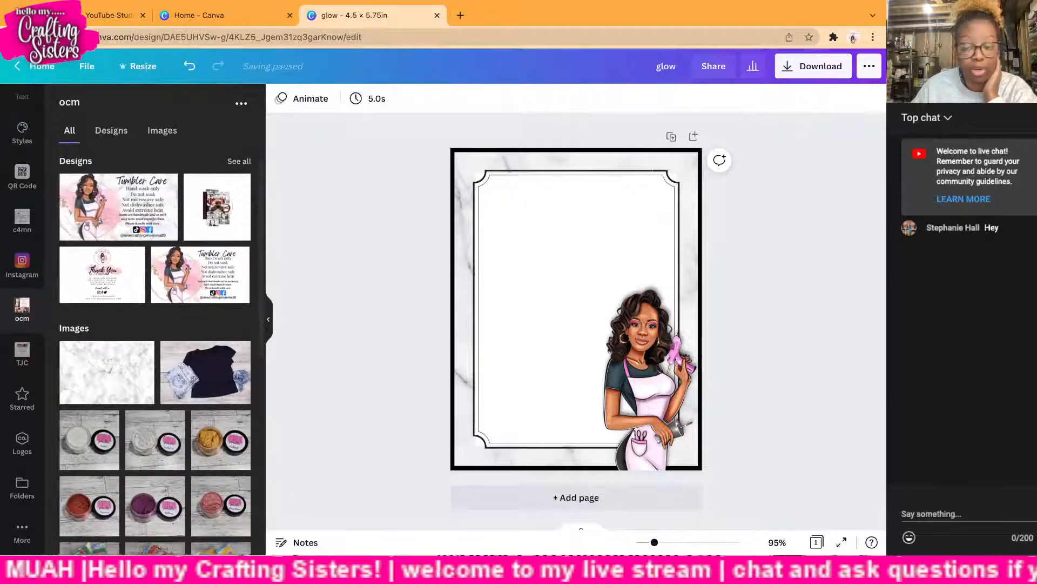
scroll(155, 325, down, 1)
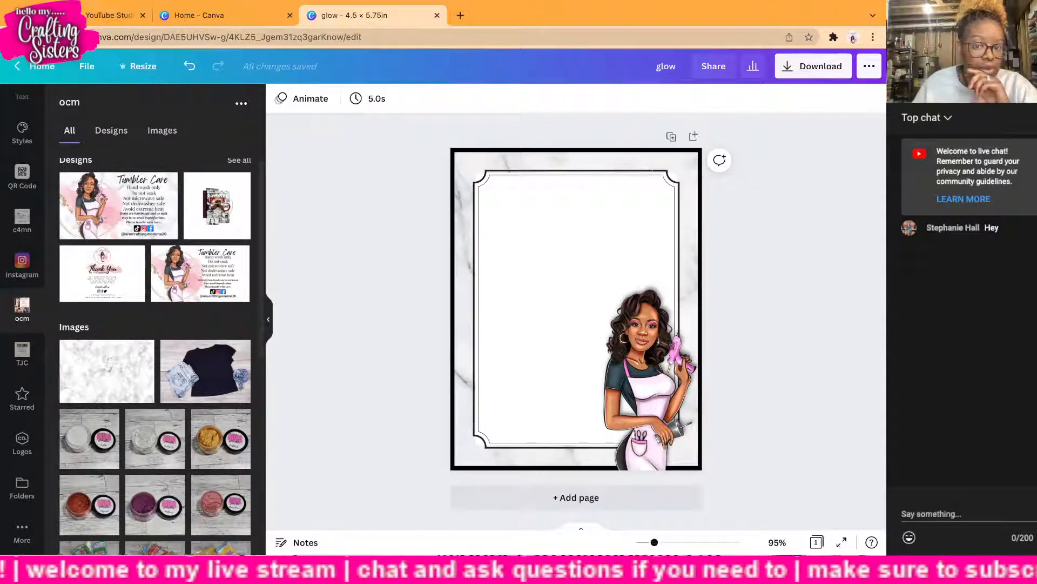
mouse_move(102, 273)
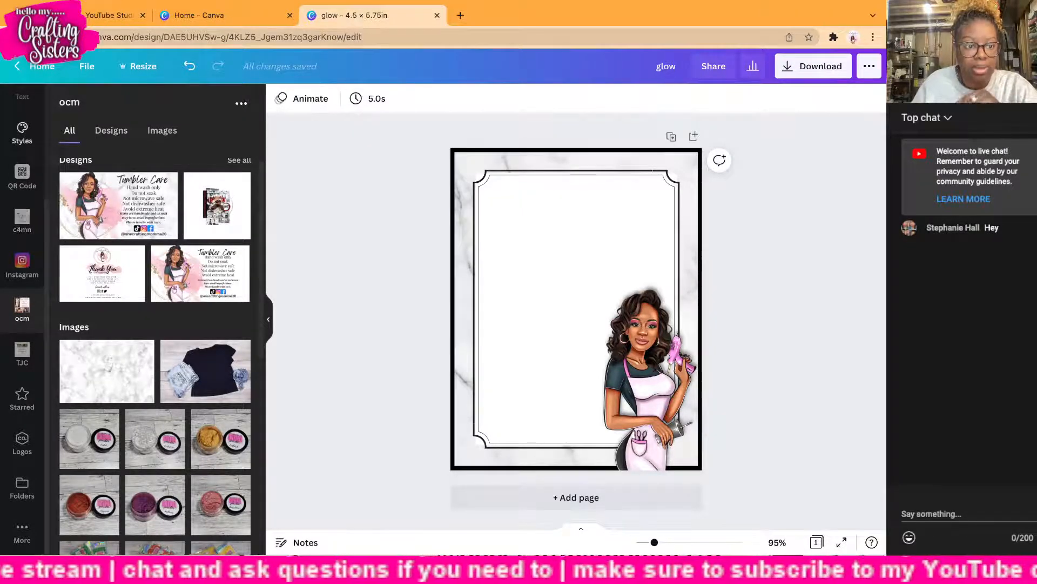
scroll(22, 324, up, 3)
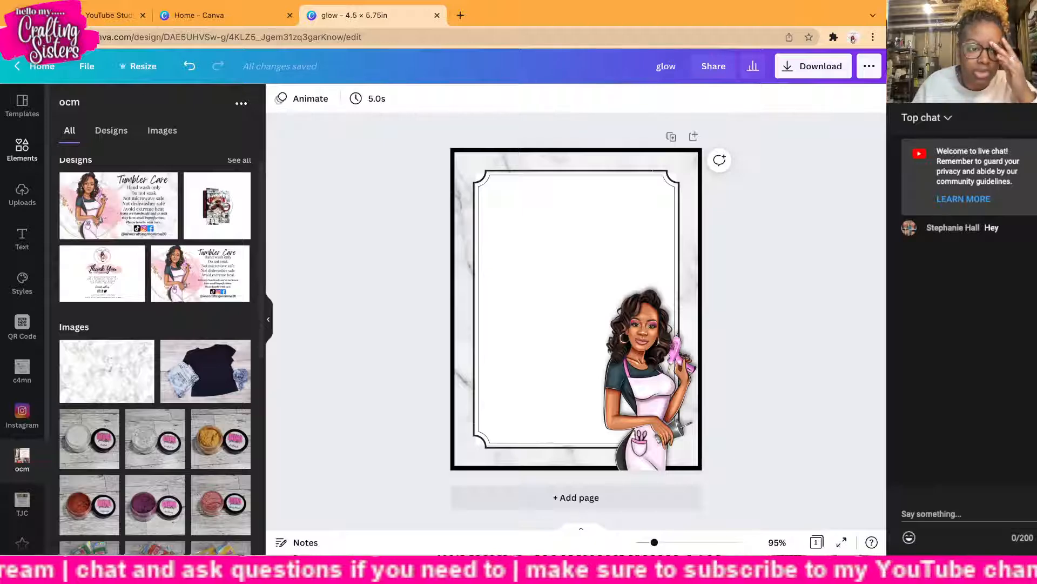
Step: Add the recently used neon pink GLOW text to the upper part of the white panel and scale it down to size 52.7
click(22, 150)
scroll(138, 181, up, 10)
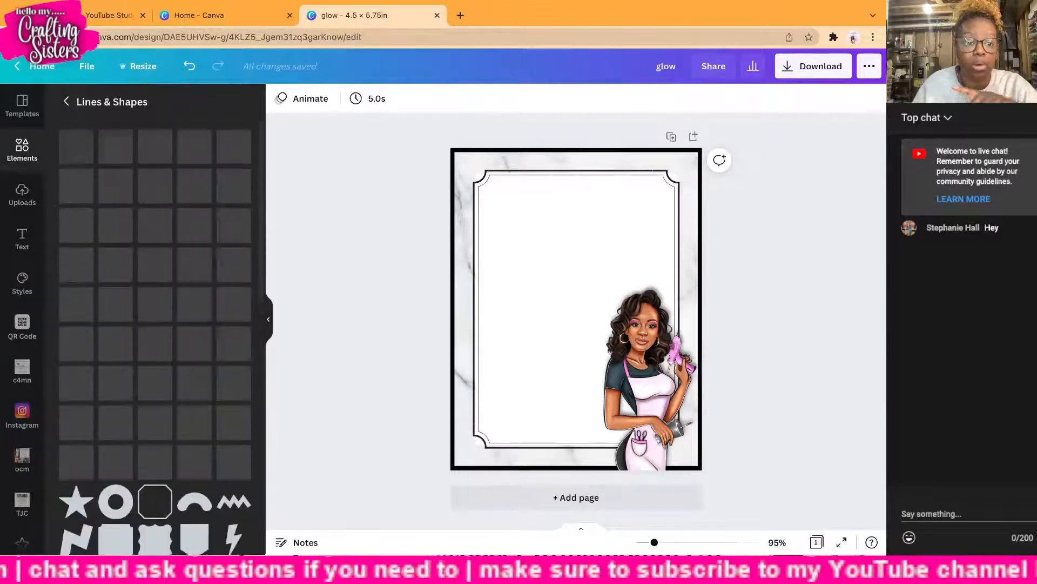
click(22, 238)
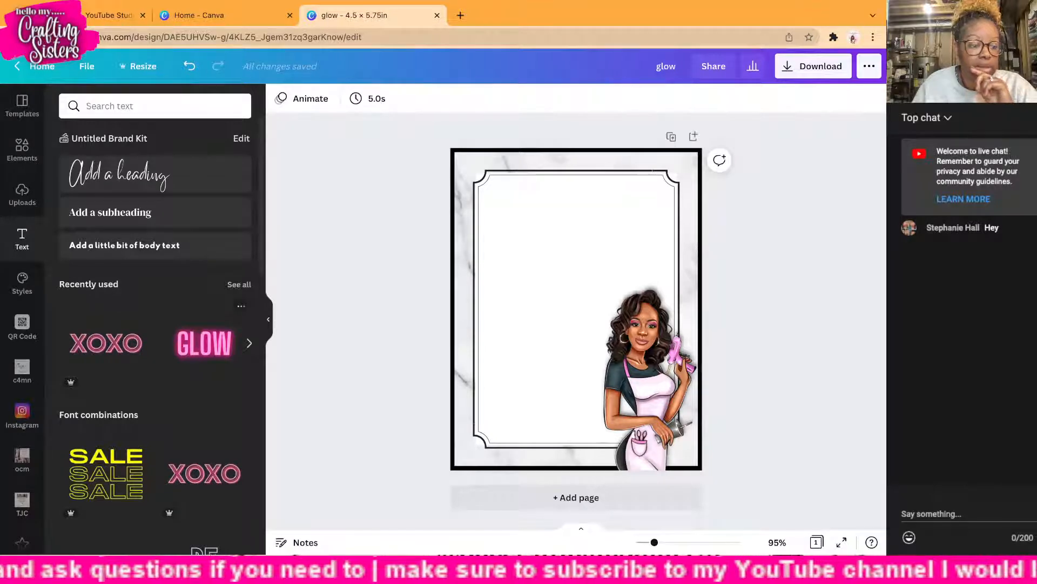
click(204, 343)
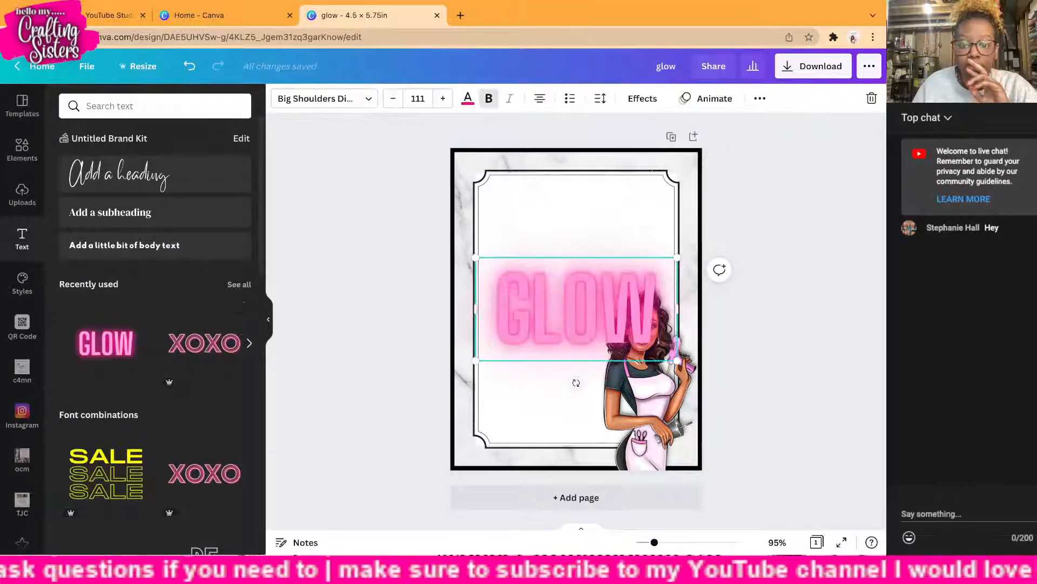
drag(576, 383, 576, 300)
drag(579, 224, 576, 224)
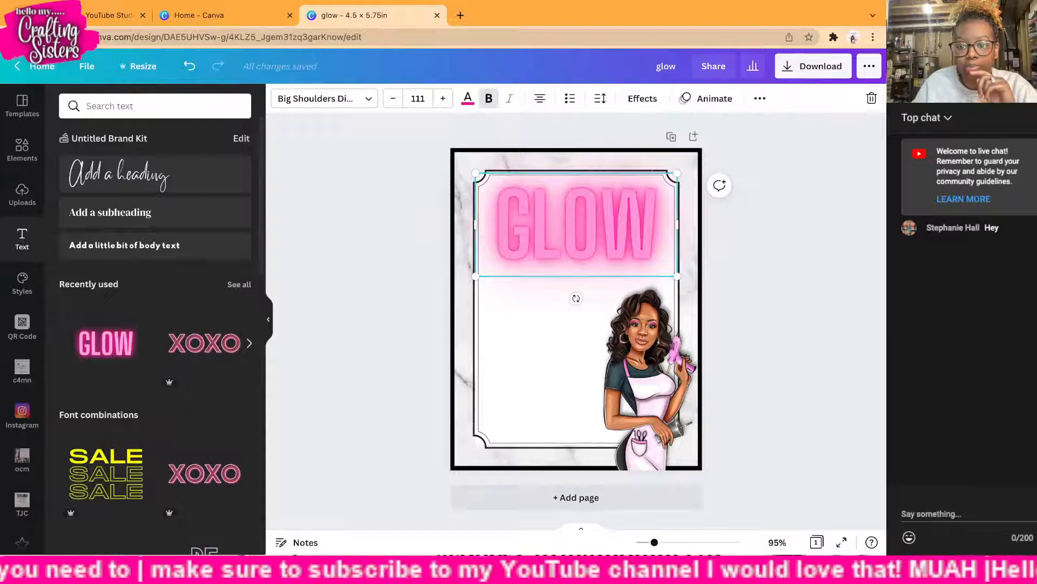
drag(678, 173, 679, 251)
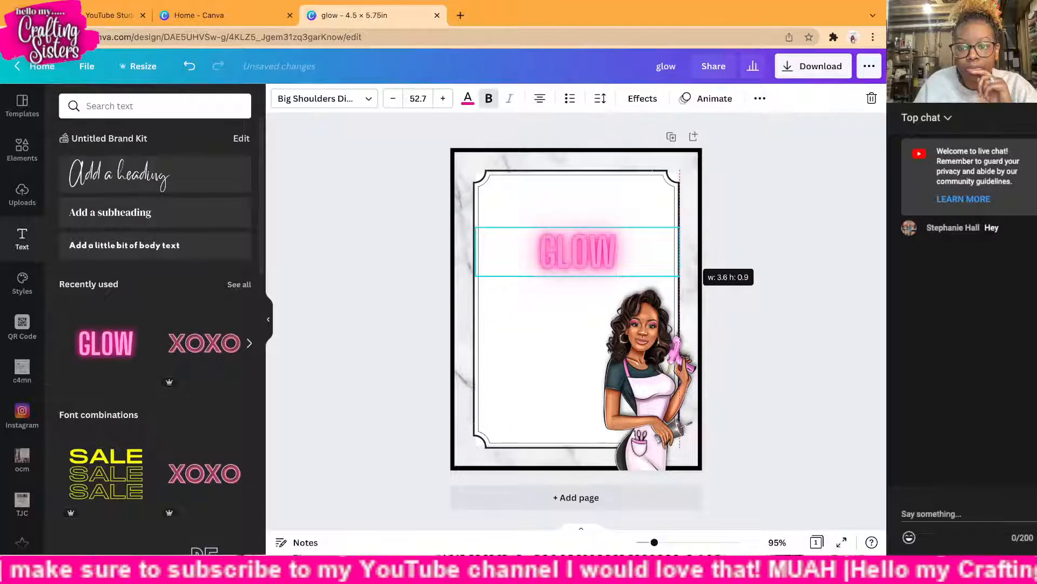
Step: Replace the GLOW wording with CUSTOM ORDERS and scale the neon text down to size 33.1
key(BackSpace)
key(BackSpace)
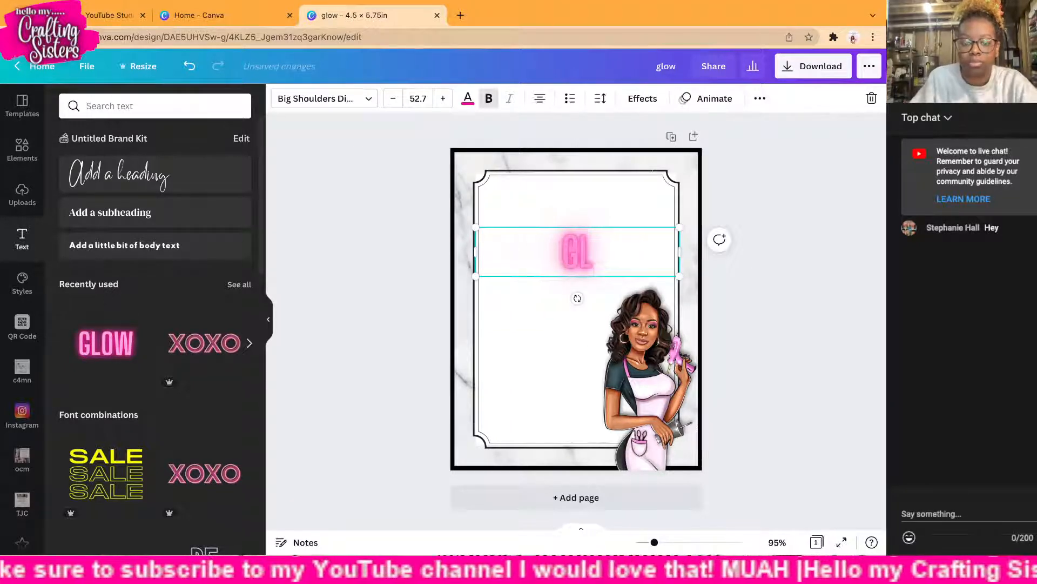
key(ctrl+a)
key(BackSpace)
text(CUSTOM)
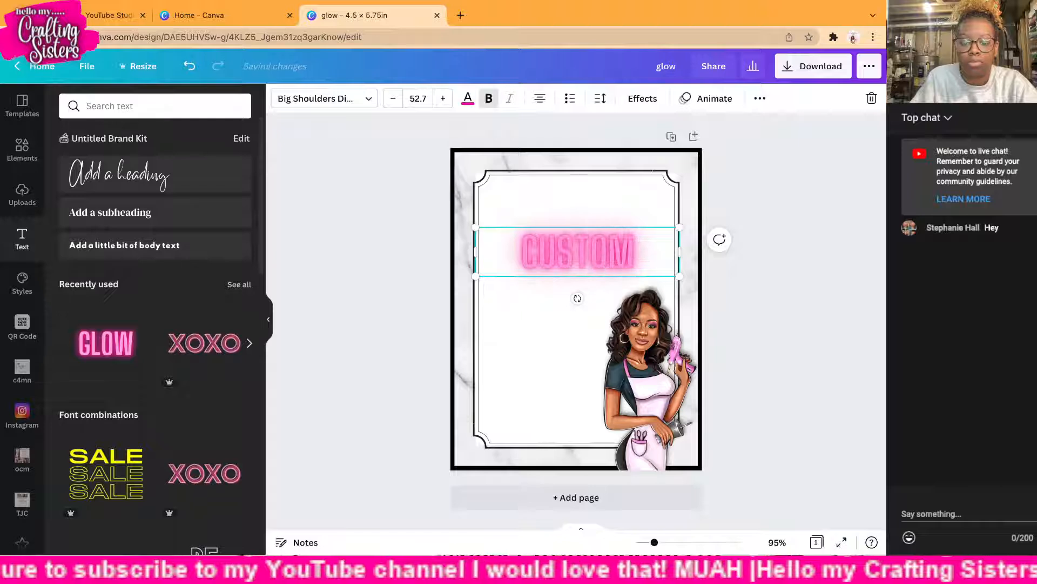
text( ORDER)
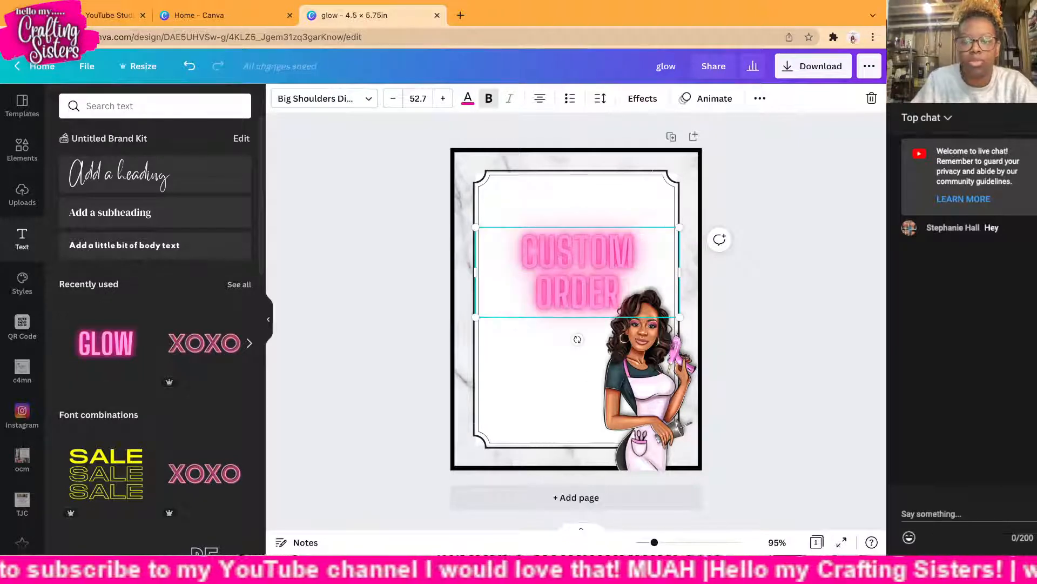
text(S)
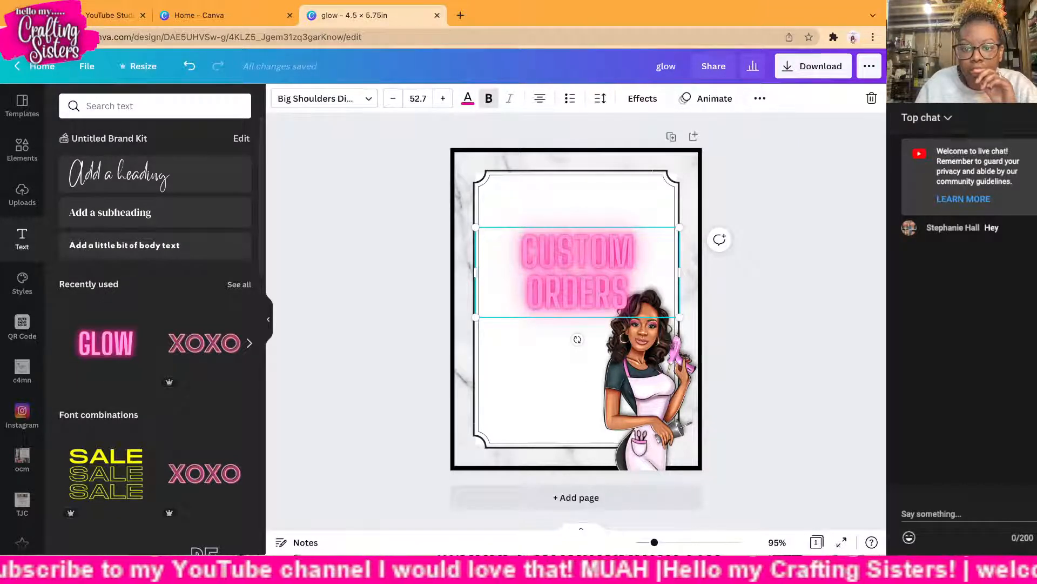
drag(680, 316, 560, 244)
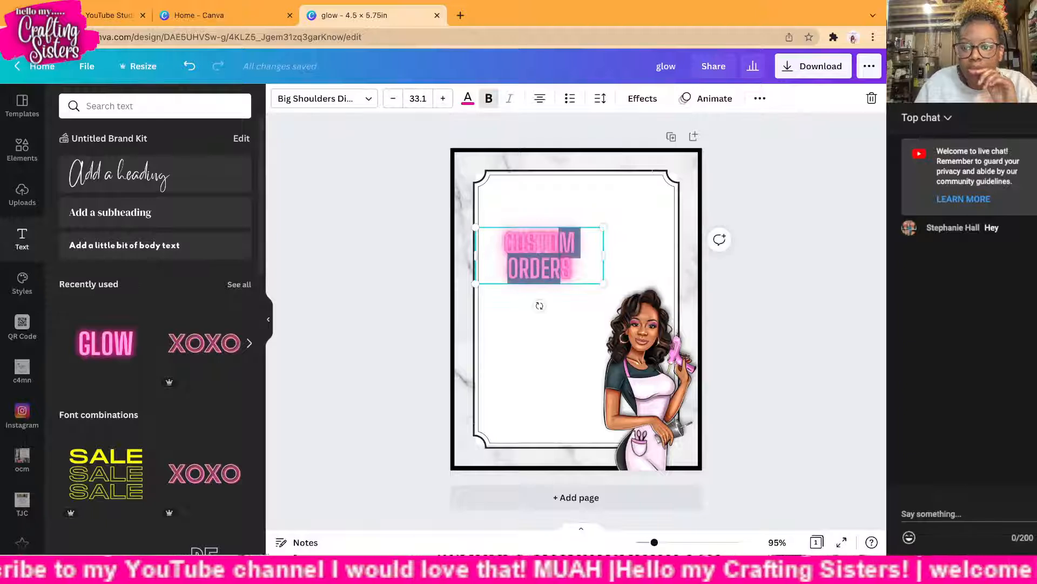
click(414, 264)
click(540, 255)
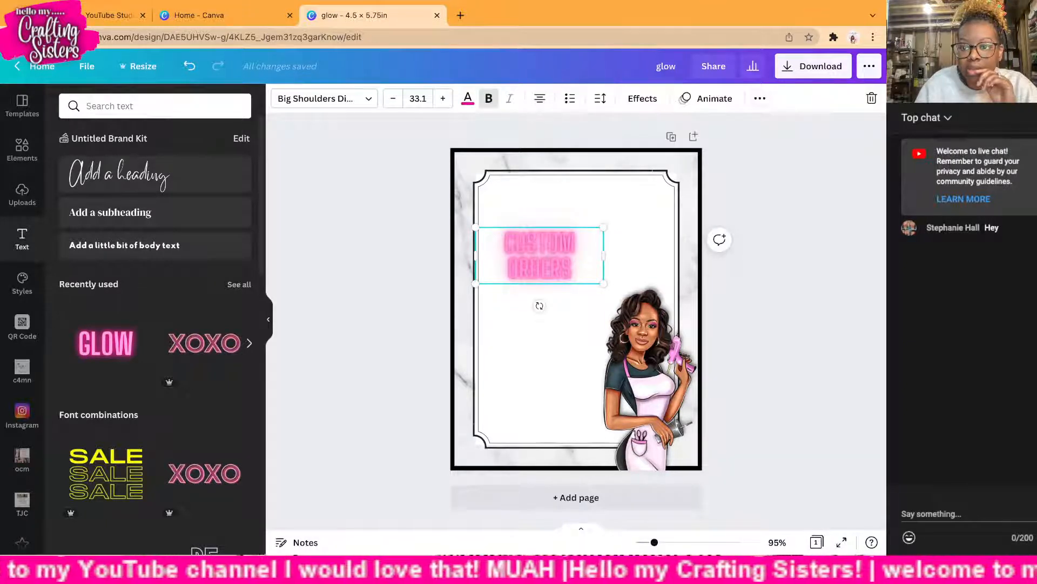
Step: Duplicate the CUSTOM ORDERS text and change the copy to SCAN & PAY, stacked on three lines
click(760, 98)
click(754, 128)
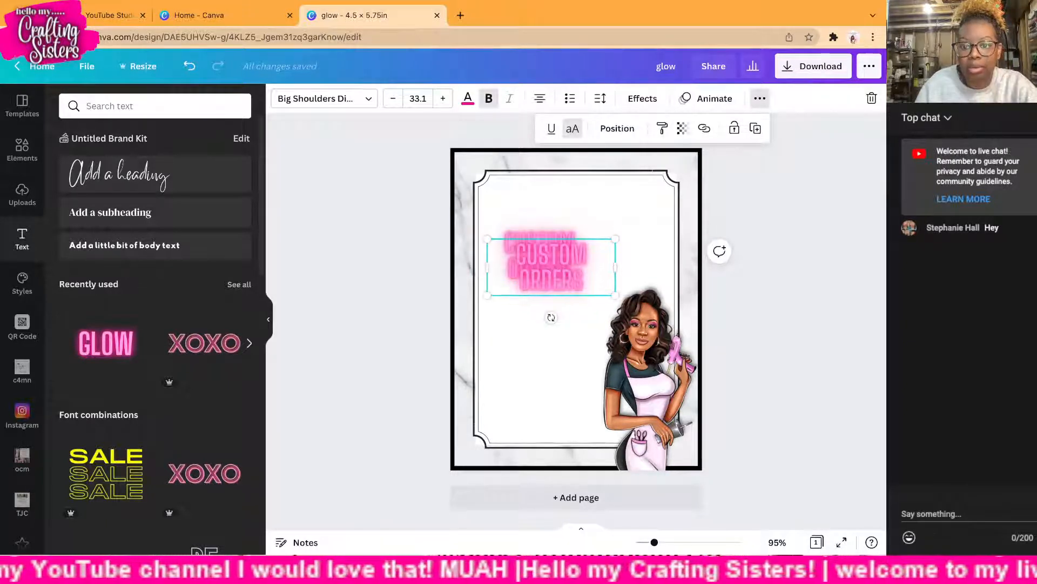
click(556, 256)
triple_click(557, 256)
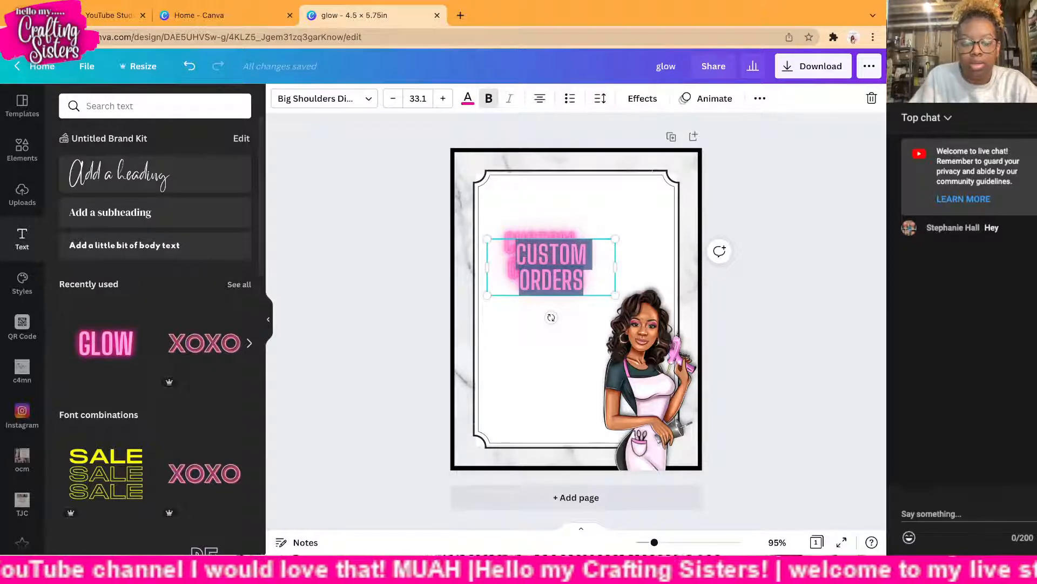
text(SCAN )
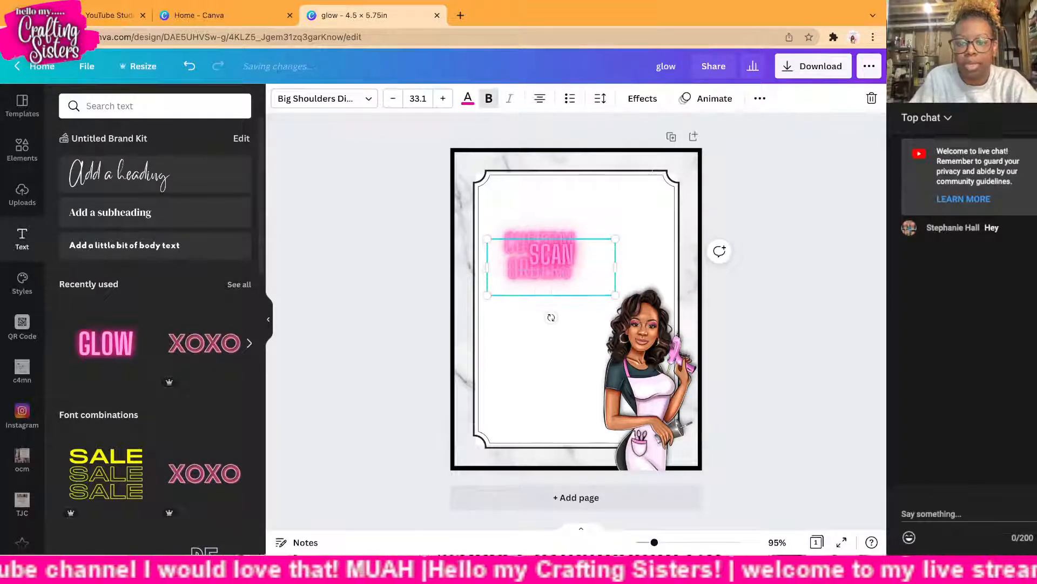
text(&)
key(Return)
text(F)
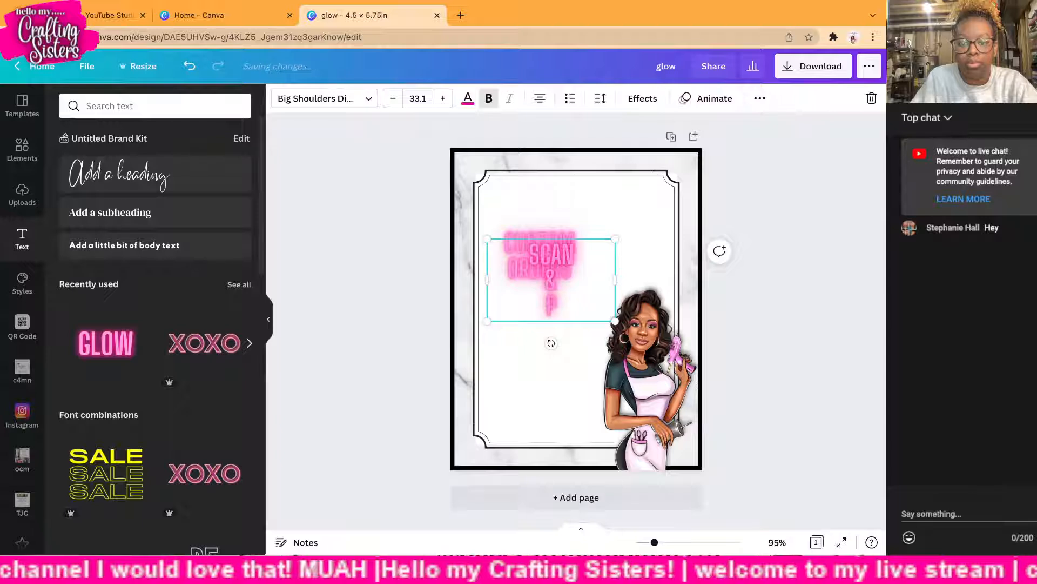
text(AY)
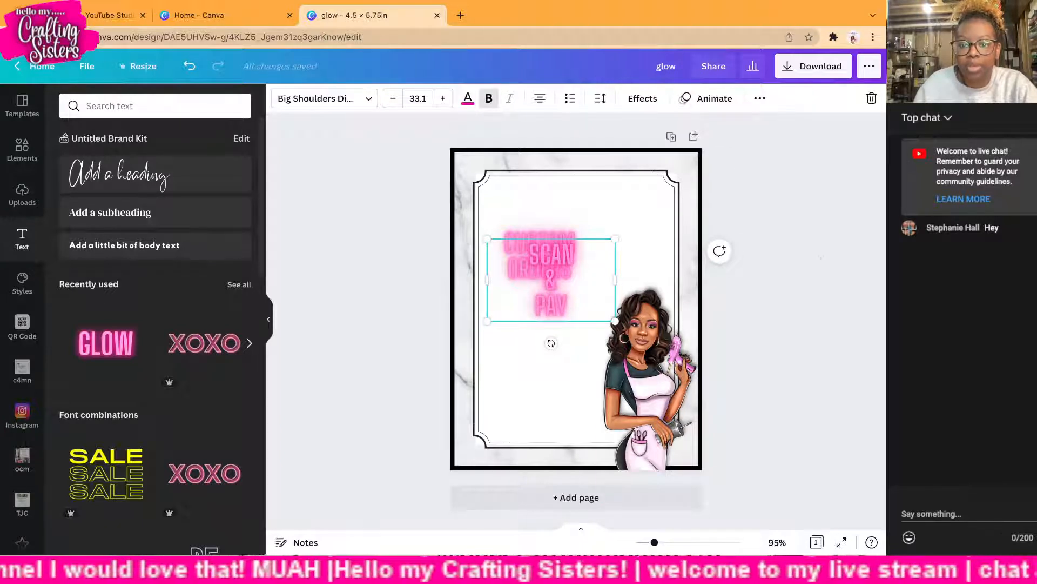
Step: Separate the overlapping texts, placing SCAN & PAY beside the woman illustration and CUSTOM ORDERS above it
click(822, 258)
drag(551, 280, 536, 336)
drag(539, 255, 543, 229)
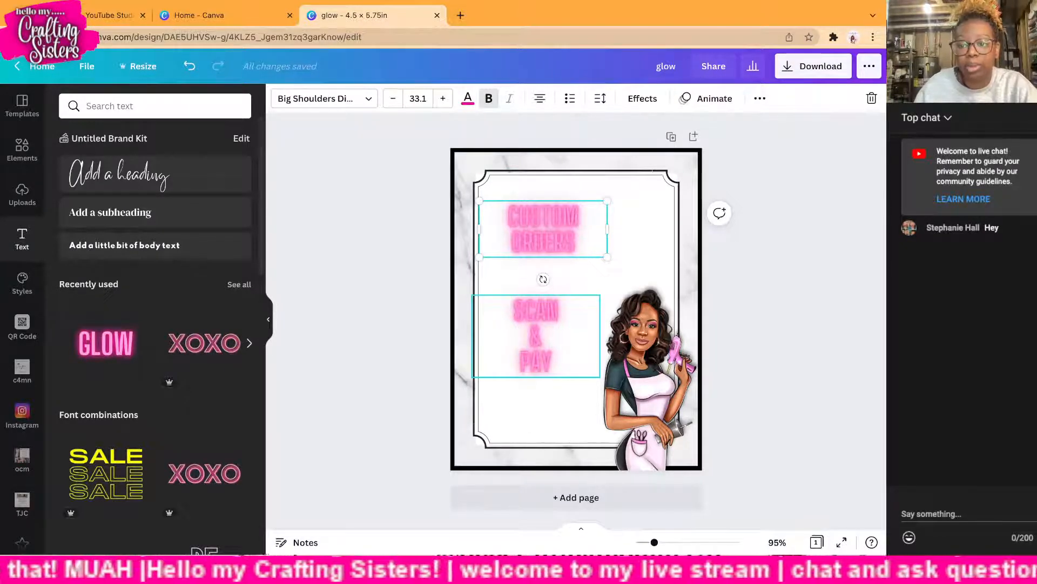
Step: Tighten the line spacing of the SCAN & PAY text to 0.88
click(535, 335)
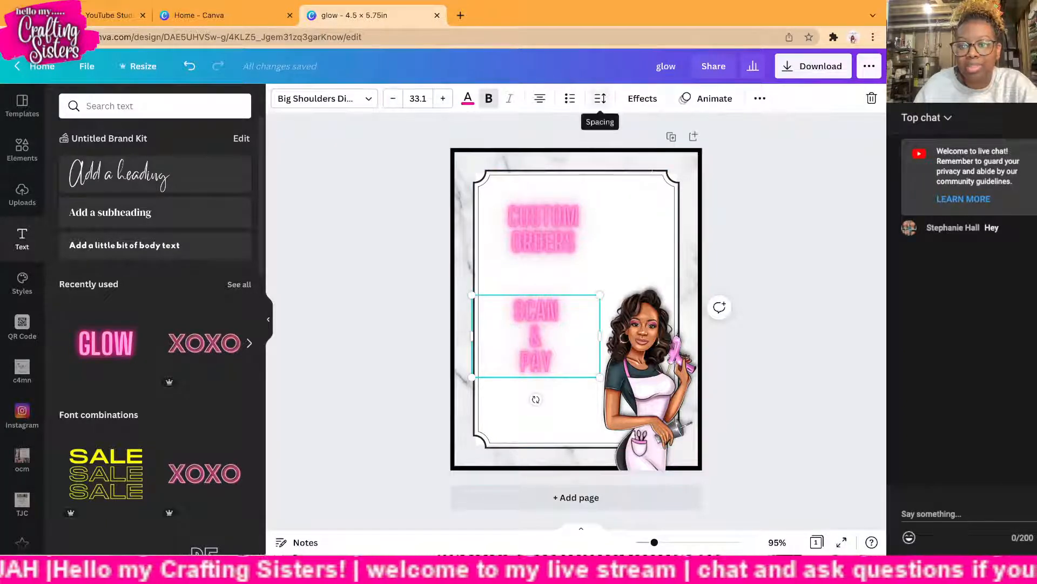
click(600, 98)
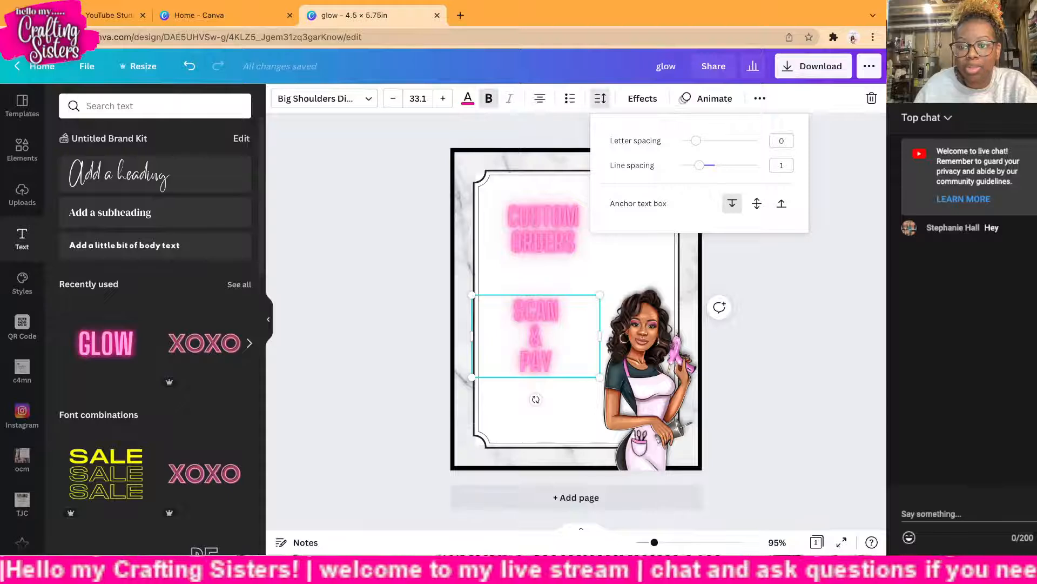
drag(699, 165, 695, 165)
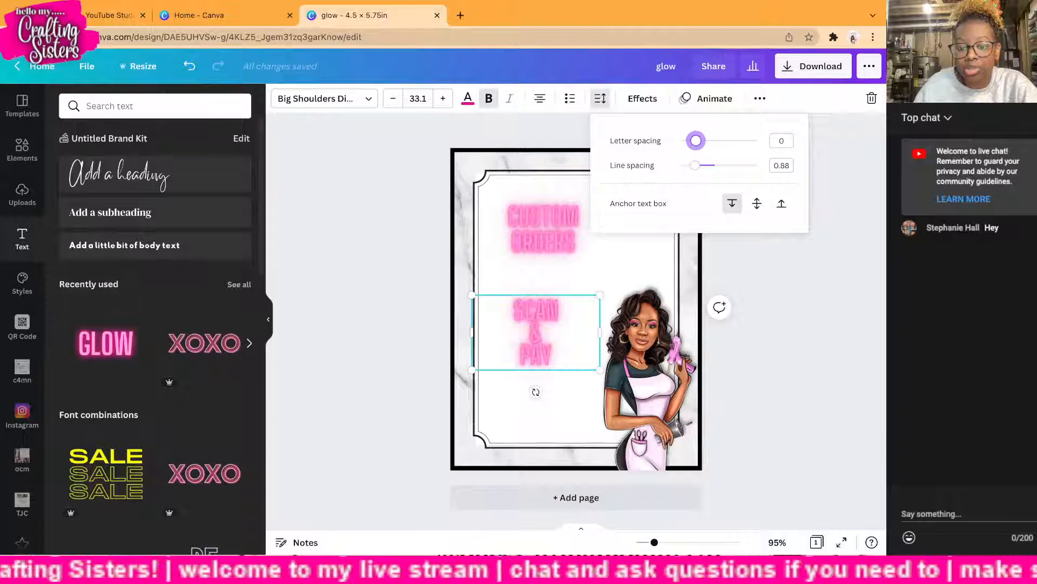
mouse_move(695, 141)
mouse_down()
mouse_move(717, 141)
mouse_move(696, 141)
mouse_up()
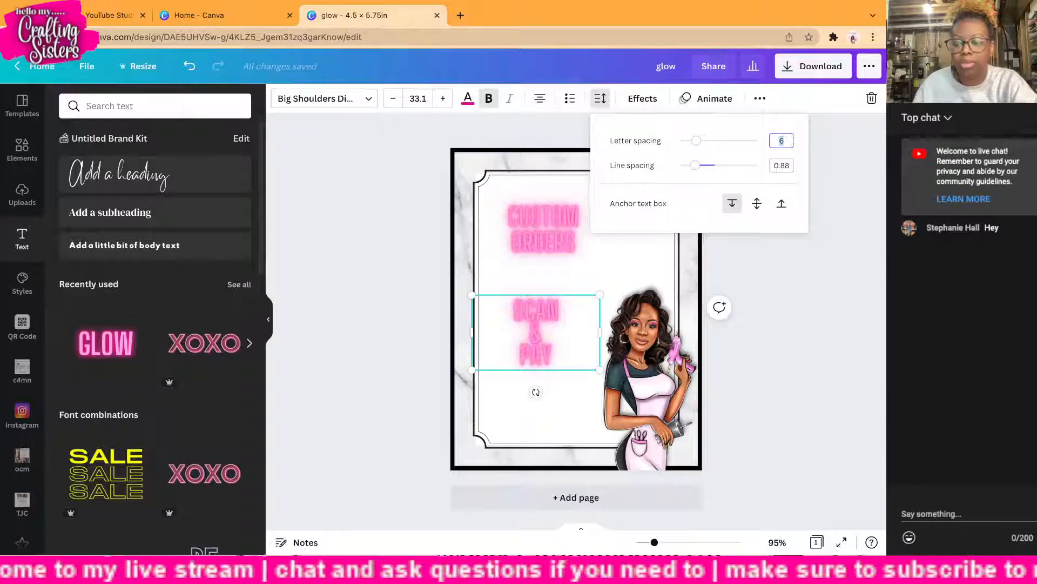
text(0)
key(Return)
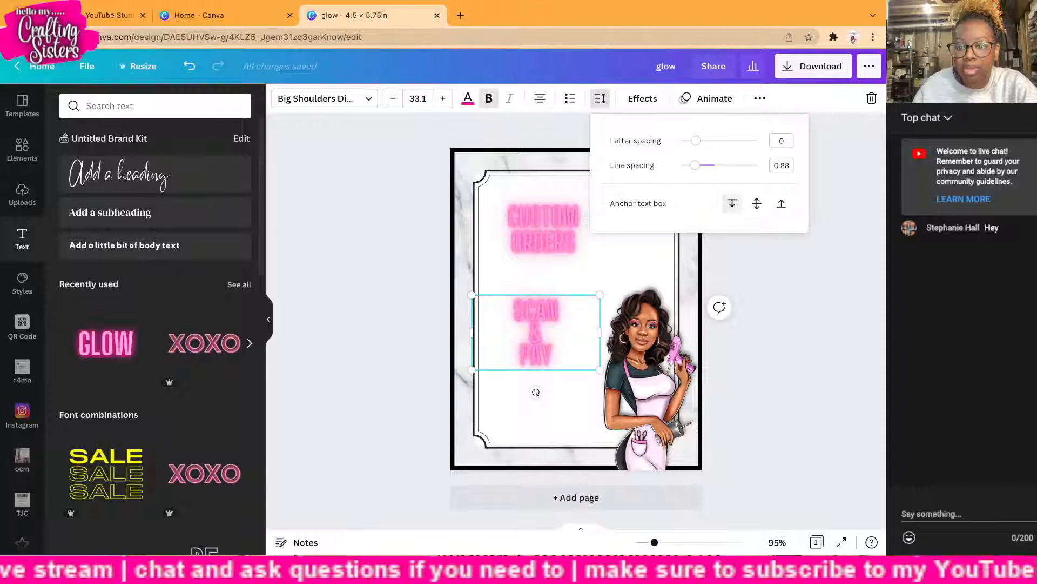
click(757, 204)
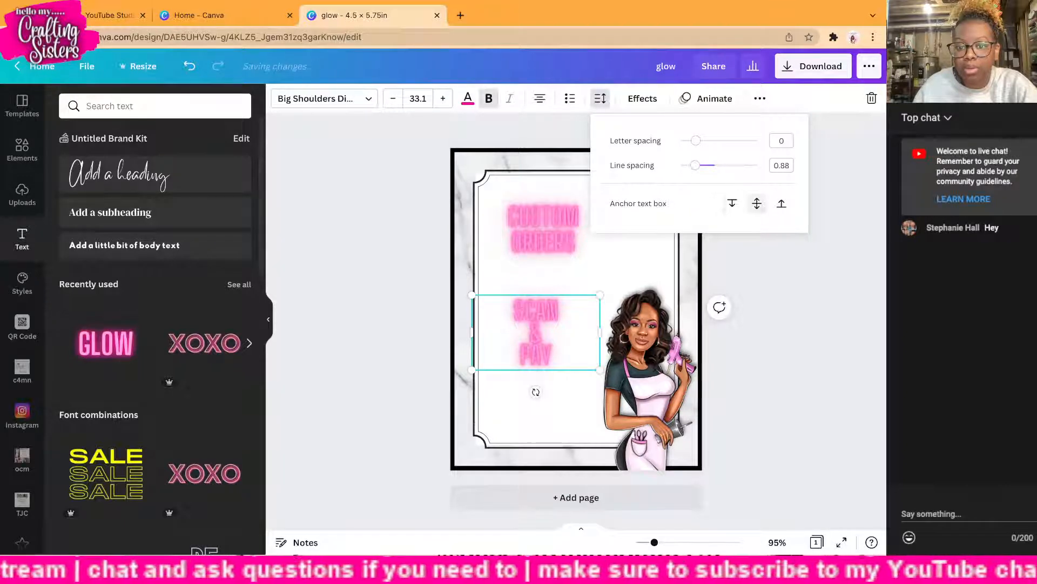
click(782, 203)
click(732, 203)
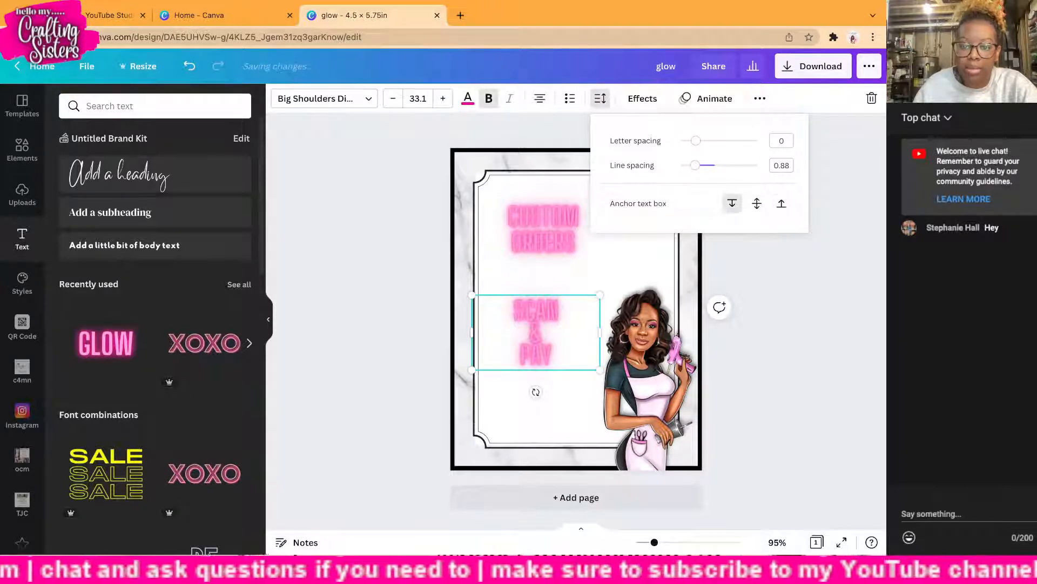
click(600, 99)
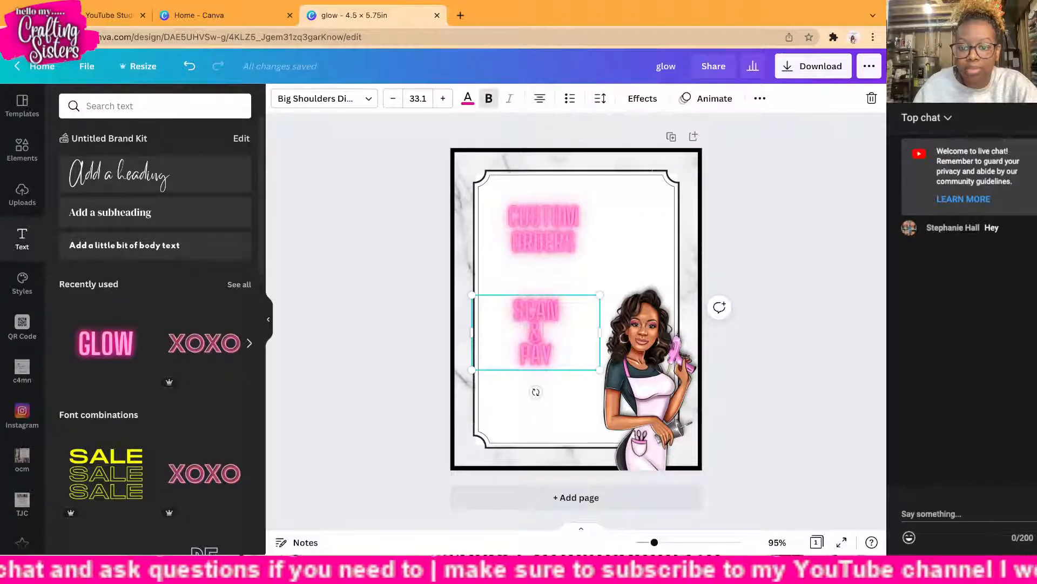
Step: Narrow the SCAN & PAY and CUSTOM ORDERS text boxes to fit closely around their wording
drag(600, 333, 516, 338)
click(560, 346)
click(543, 229)
mouse_move(543, 229)
mouse_down()
mouse_move(510, 232)
mouse_move(543, 232)
mouse_up()
drag(607, 231, 543, 249)
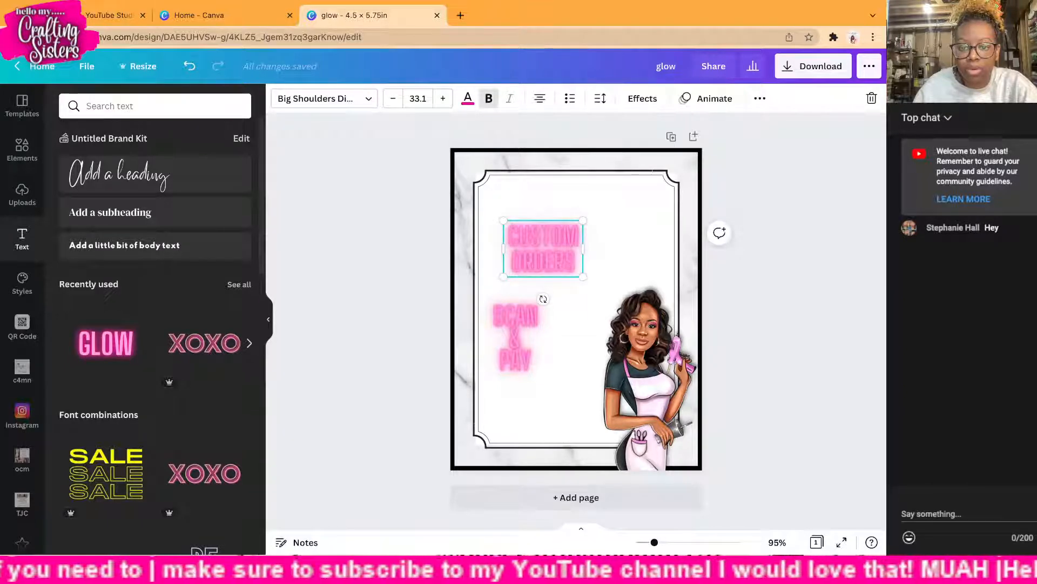
Step: Arrange CUSTOM ORDERS on the left and SCAN & PAY on the right, side by side across the upper white panel
drag(543, 249, 550, 235)
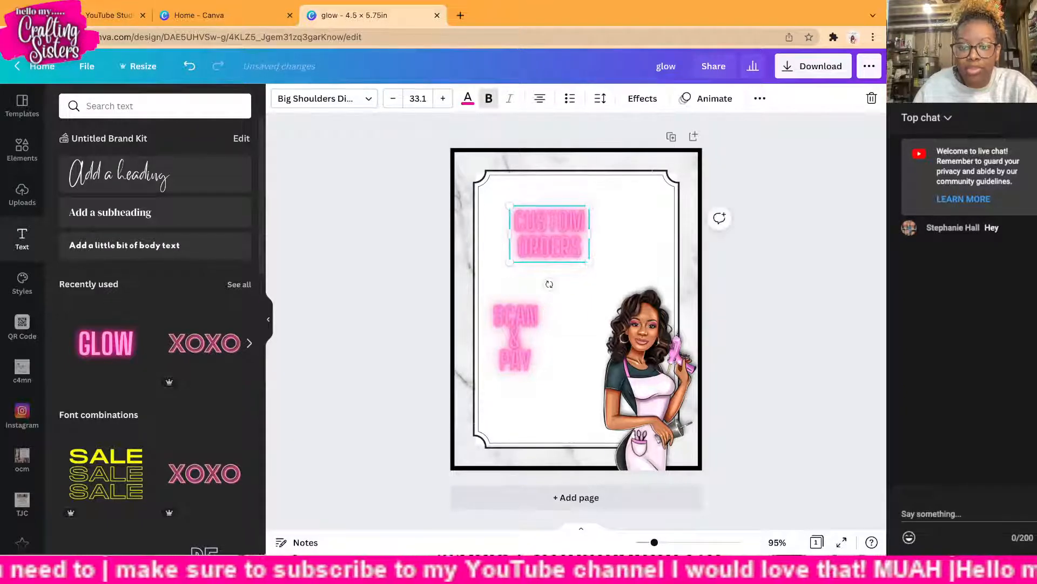
click(516, 338)
drag(516, 338, 637, 233)
mouse_move(550, 235)
mouse_down()
mouse_move(517, 234)
mouse_move(531, 234)
mouse_up()
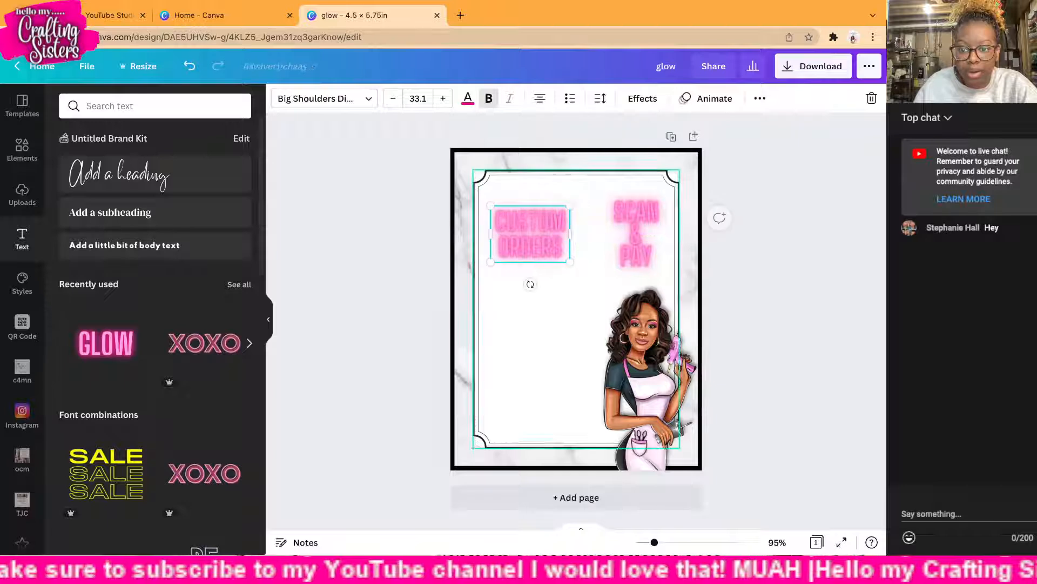
click(636, 234)
drag(636, 234, 627, 234)
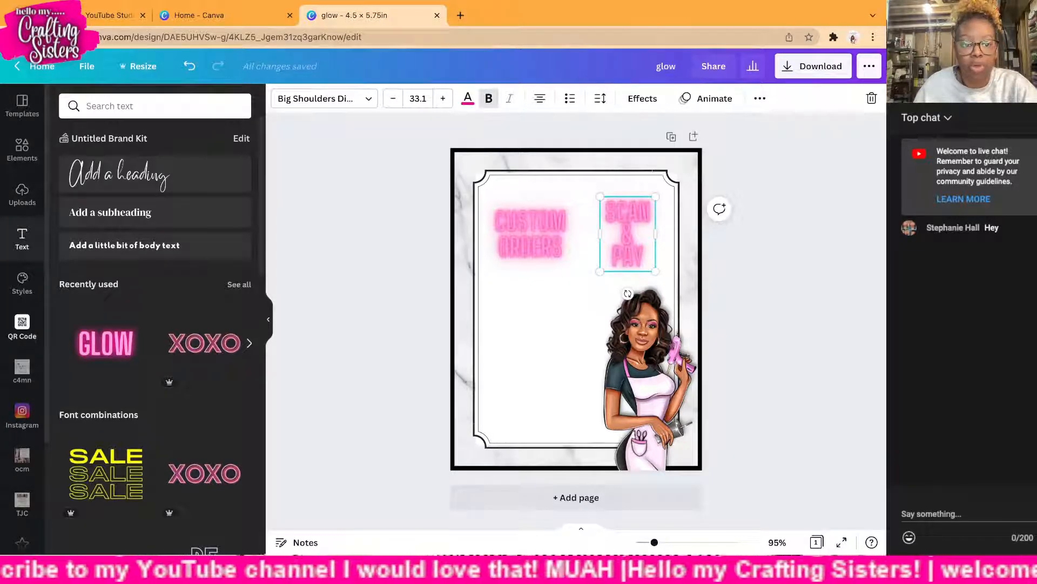
click(22, 327)
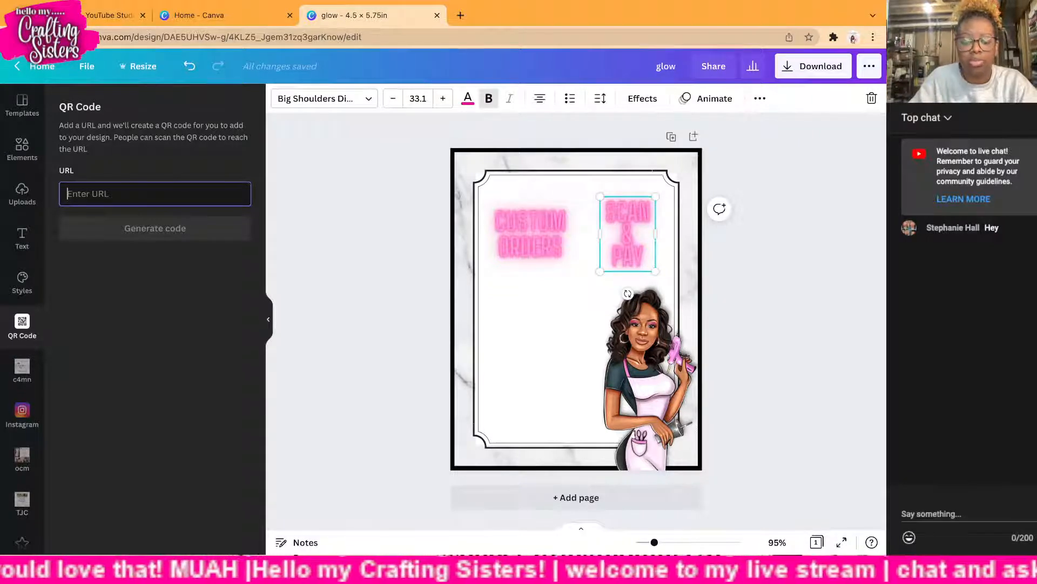
text(https://)
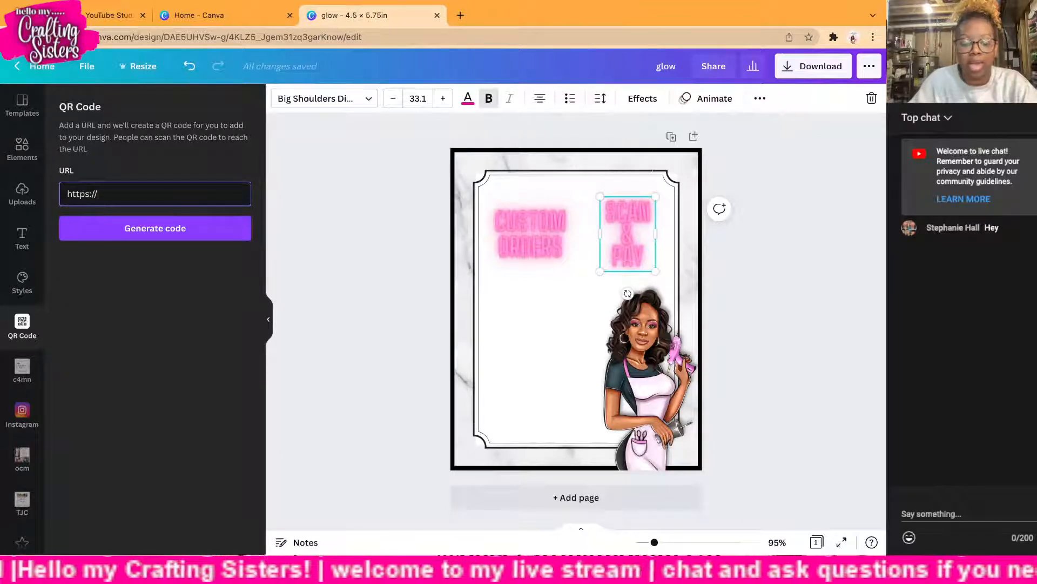
text(www)
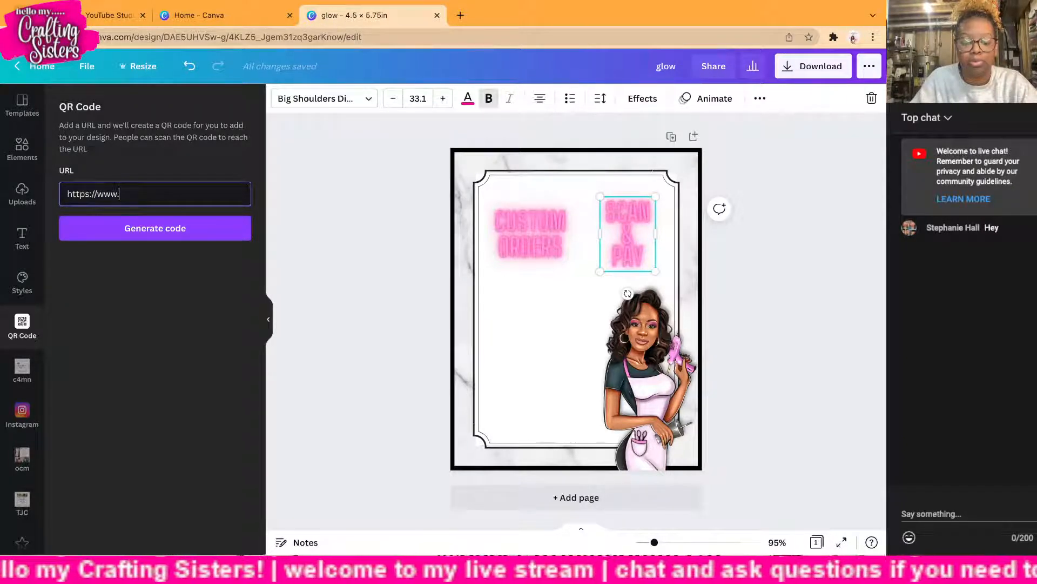
text(.onecraftin)
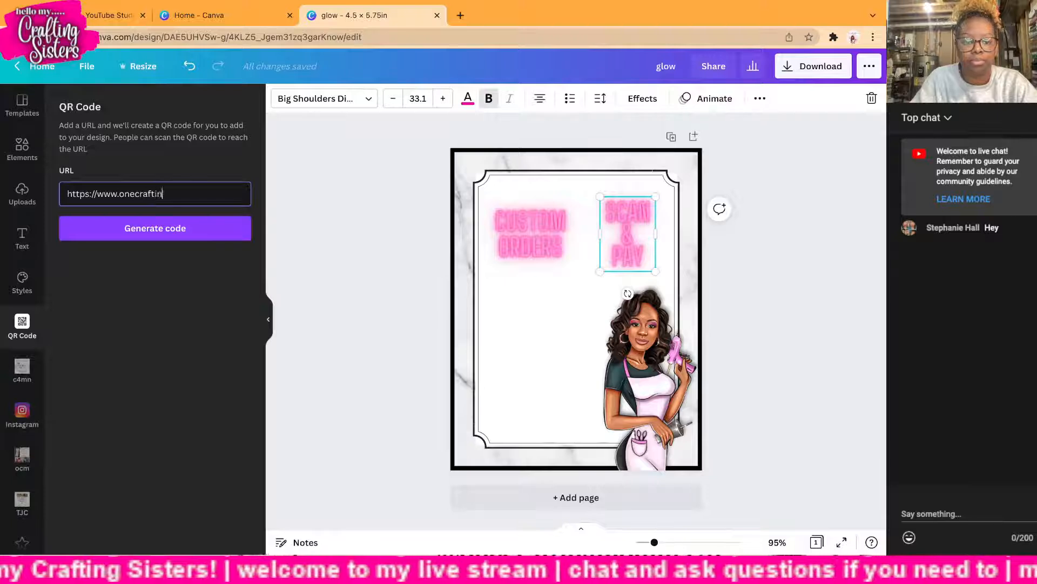
text(gmomma20)
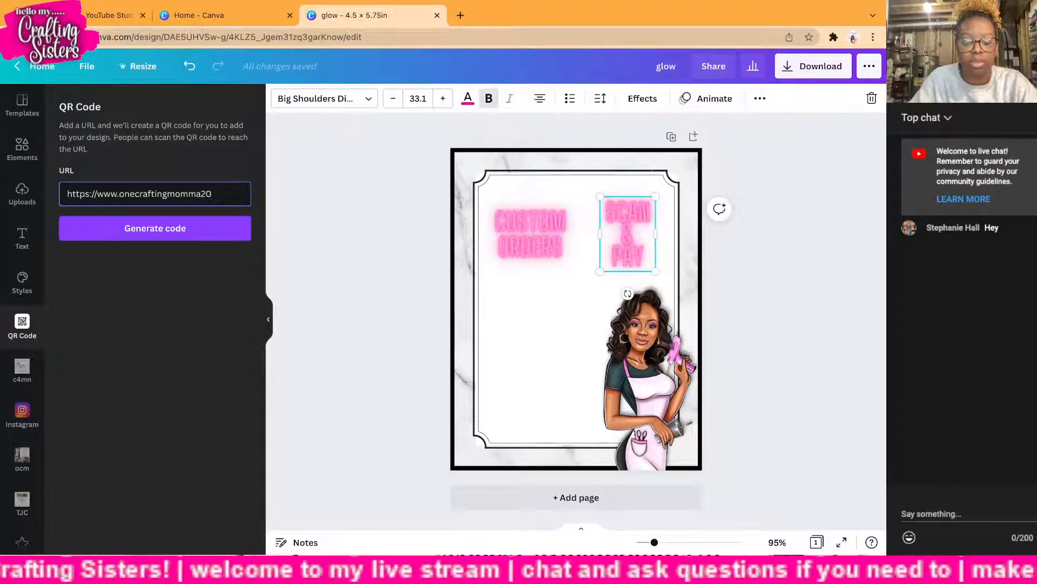
text(.)
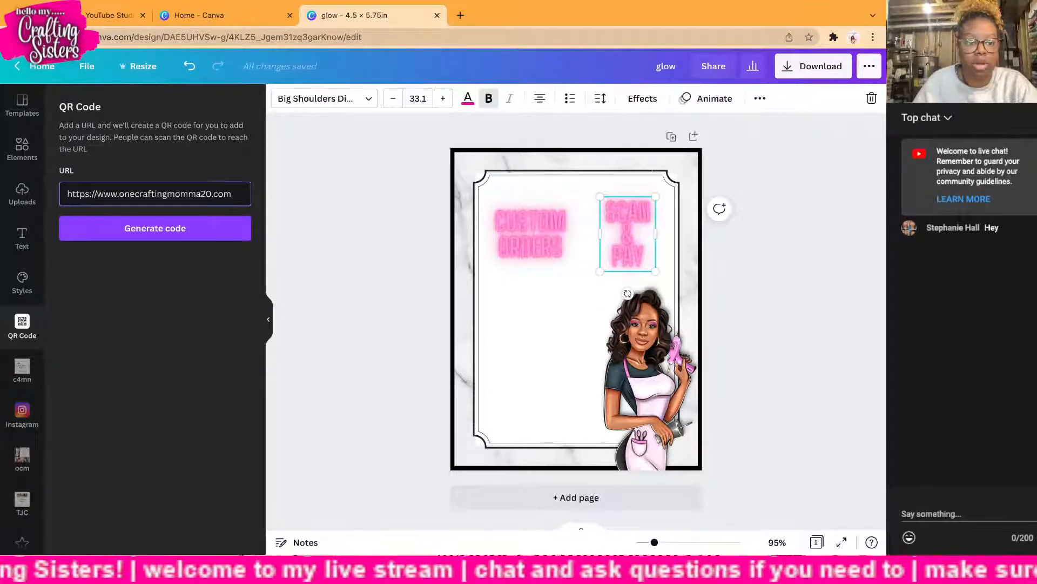
text(com)
click(155, 228)
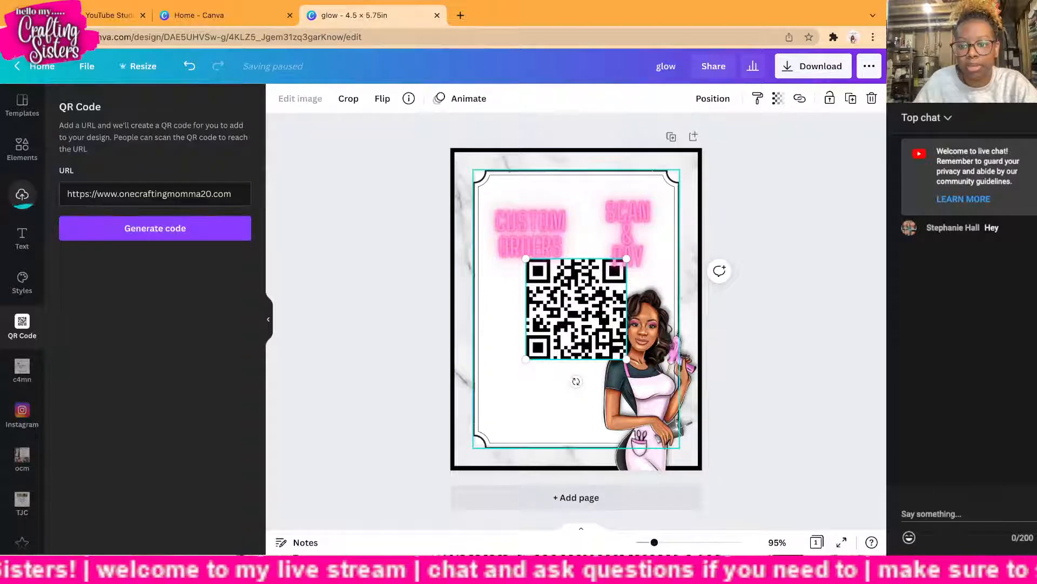
Step: Shrink the QR code to about half size in the white panel's lower left and place CUSTOM ORDERS directly above it
drag(626, 258, 515, 396)
drag(530, 233, 516, 336)
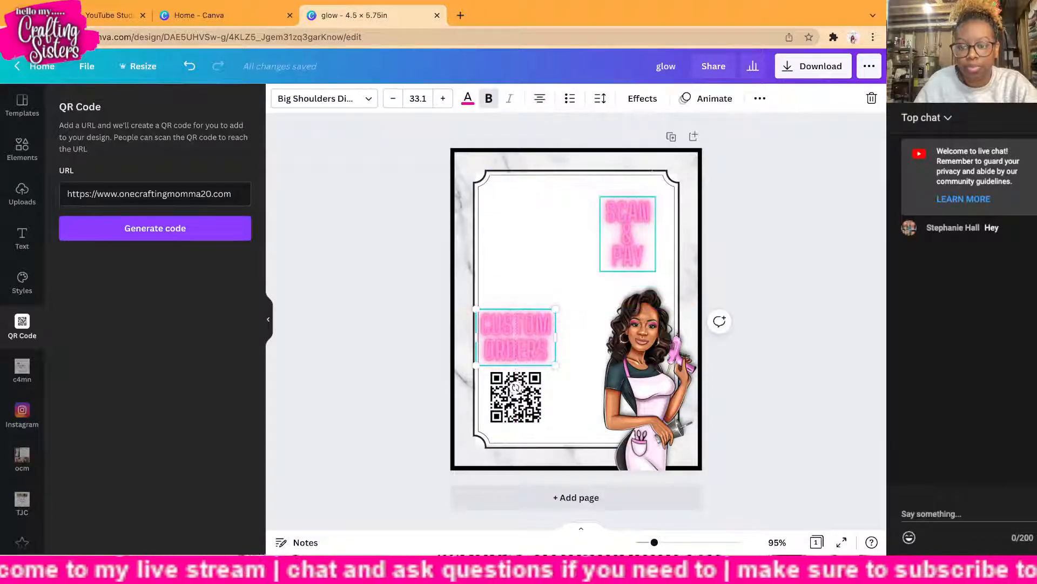
click(740, 243)
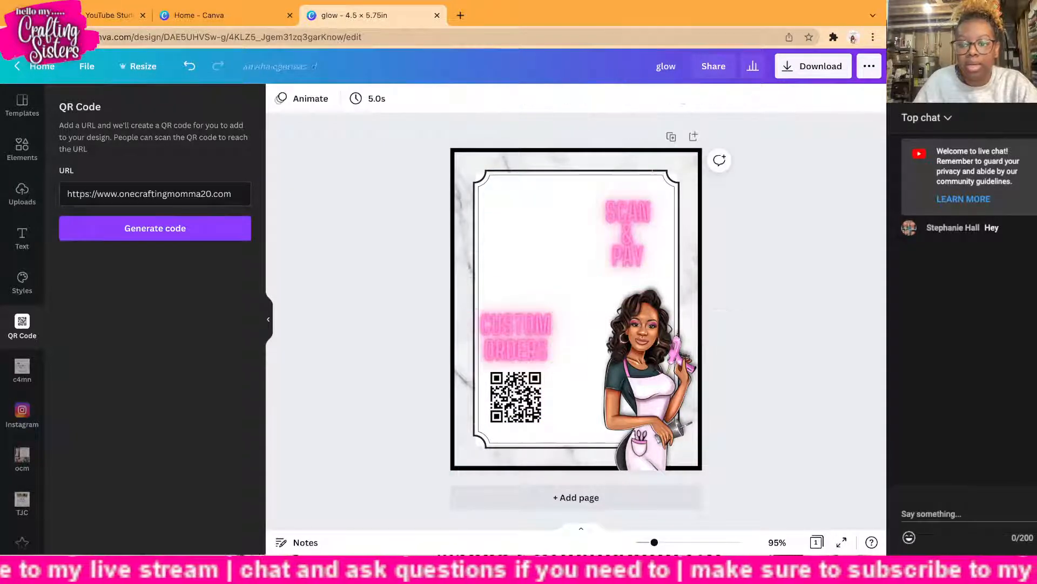
Step: Shrink the woman illustration slightly toward the lower right corner and move SCAN & PAY to the panel's upper left, above CUSTOM ORDERS
click(651, 378)
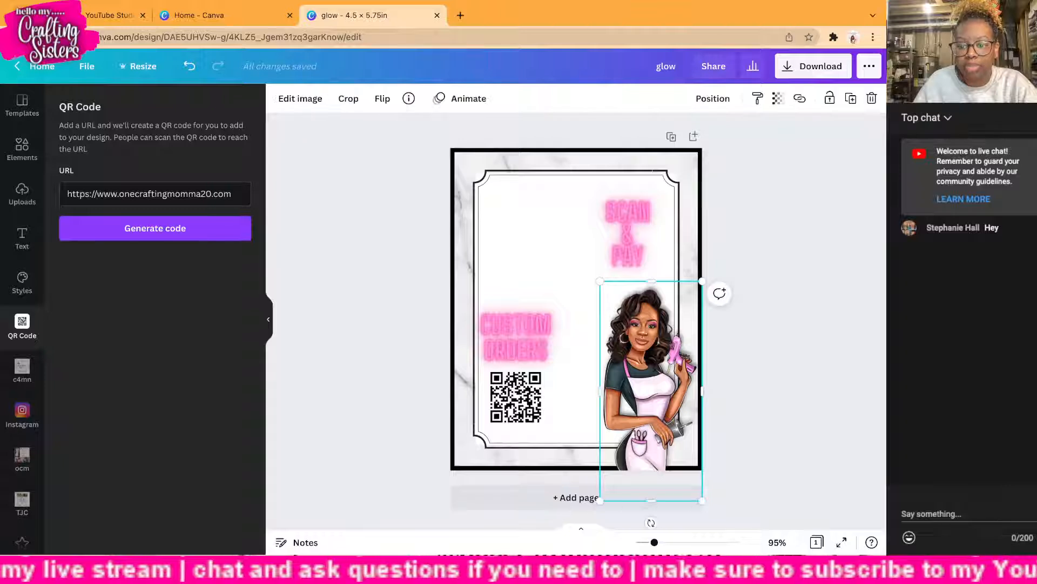
drag(600, 281, 609, 300)
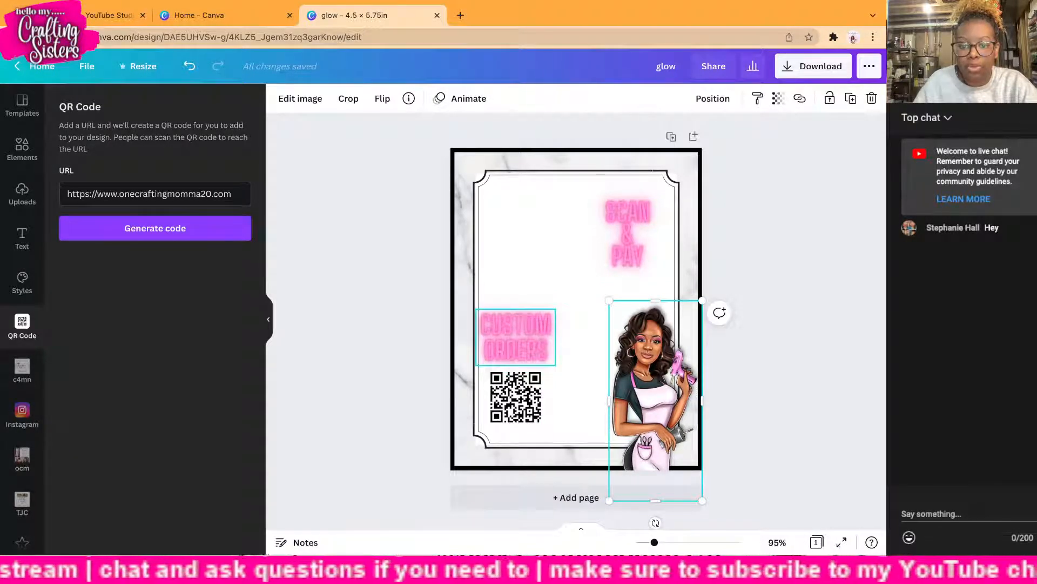
drag(515, 336, 515, 343)
drag(628, 234, 513, 230)
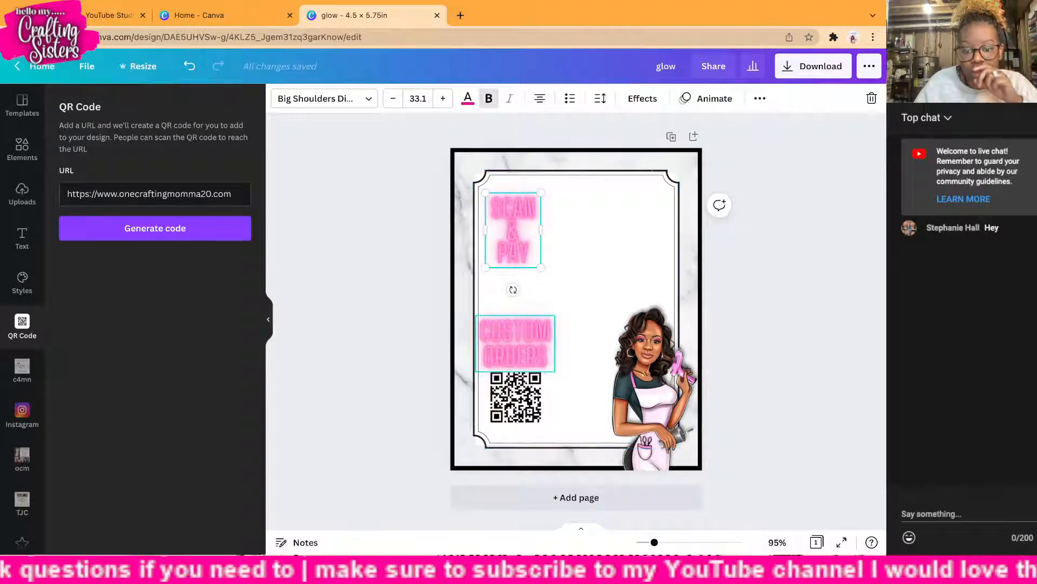
Step: Scale CUSTOM ORDERS down to size 27.3 and shrink the QR code, centring it directly beneath the text
click(516, 343)
drag(554, 315, 541, 325)
click(516, 397)
drag(541, 371, 506, 400)
drag(508, 348, 514, 350)
drag(506, 400, 513, 394)
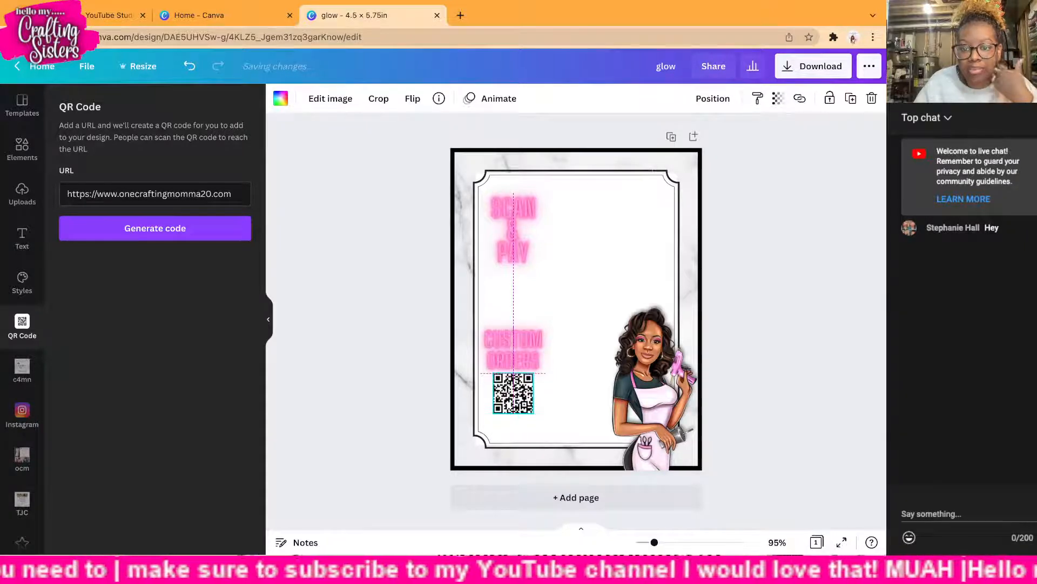
Step: Move SCAN & PAY between CUSTOM ORDERS and the woman, and rewrite it on two lines as SCAN & over PAY
drag(513, 229, 620, 338)
click(599, 360)
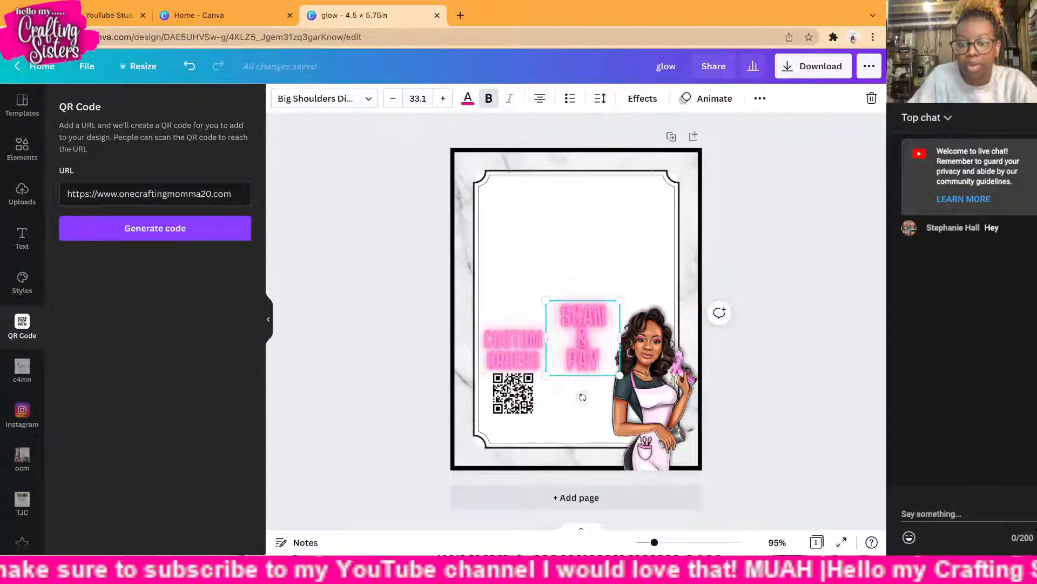
key(BackSpace)
key(BackSpace)
key(BackSpace)
key(BackSpace)
key(BackSpace)
key(BackSpace)
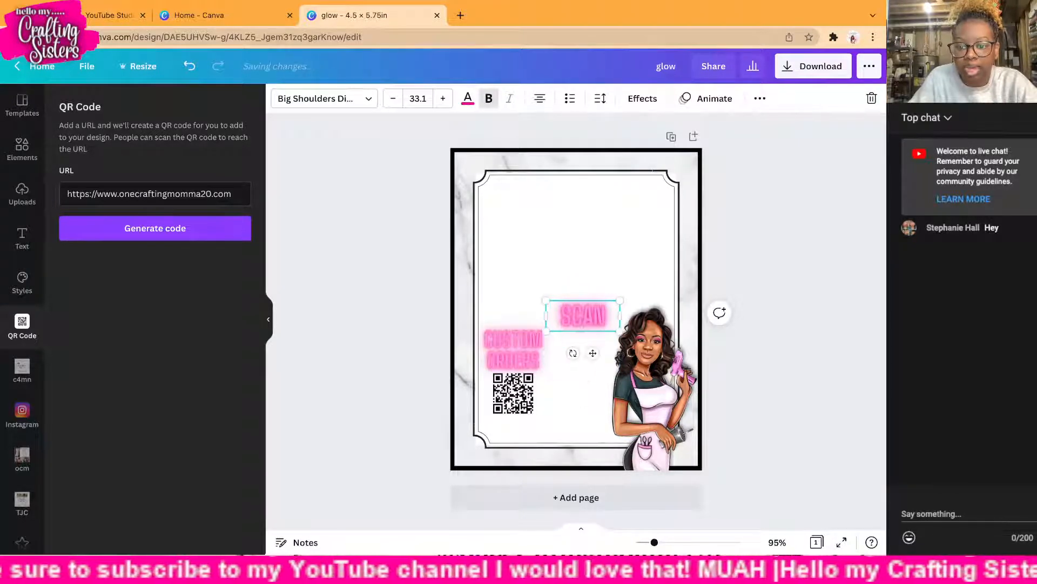
text(&)
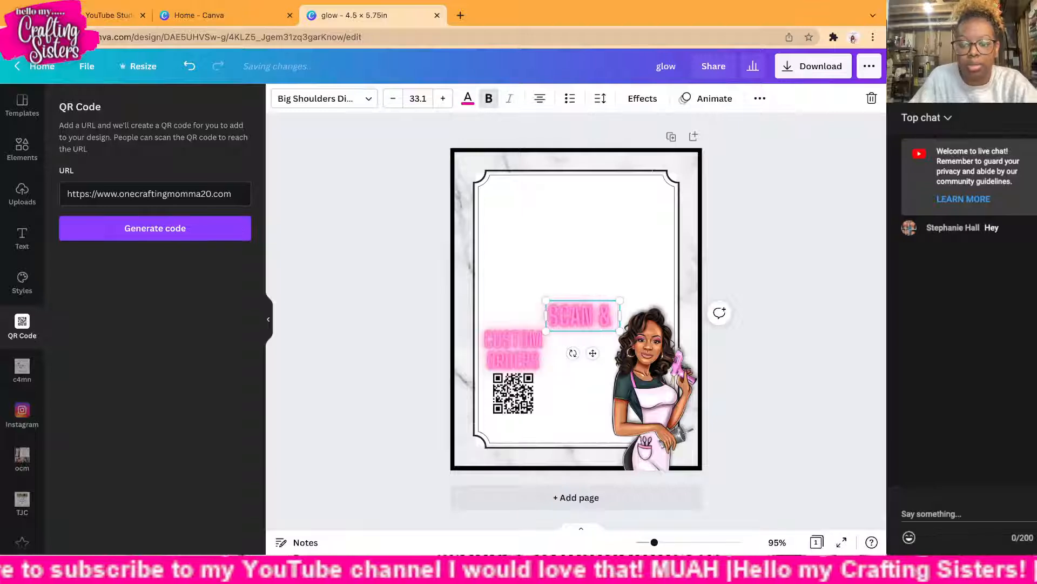
key(Return)
text(PAY)
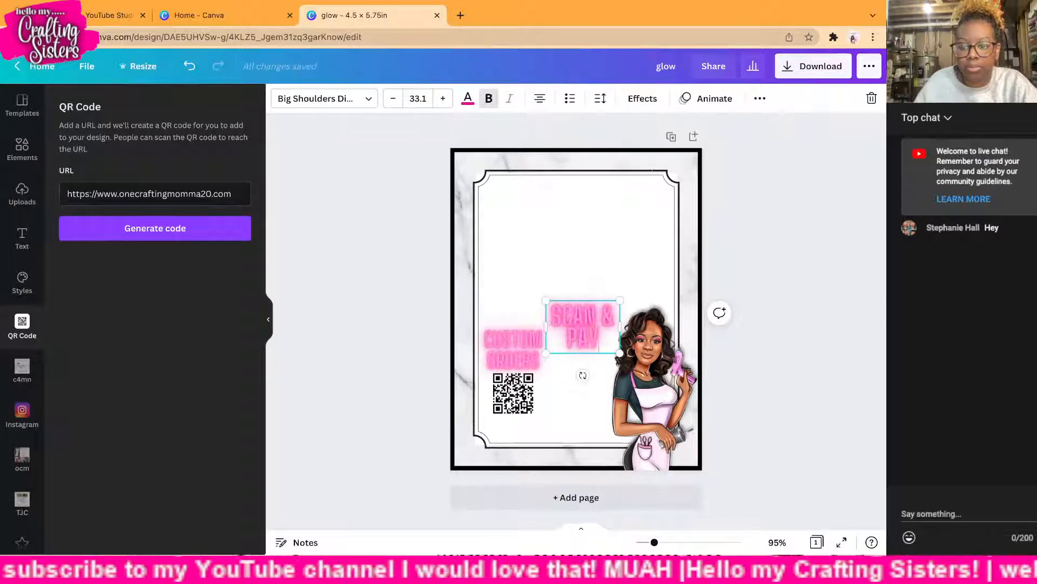
key(Escape)
drag(583, 327, 582, 347)
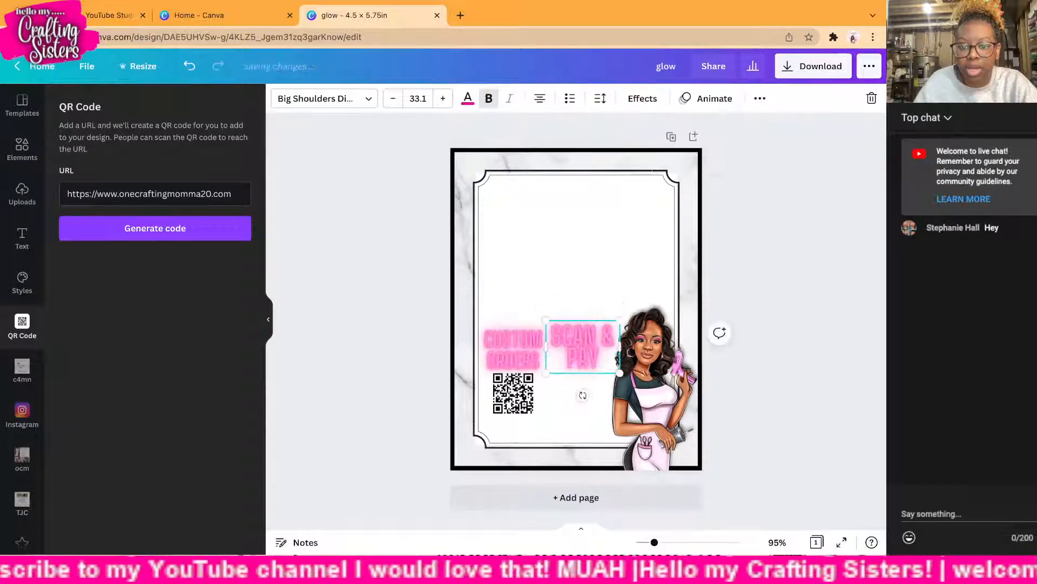
Step: Set the SCAN & PAY text size to 27.3, narrow its box, and align it beside CUSTOM ORDERS
click(513, 349)
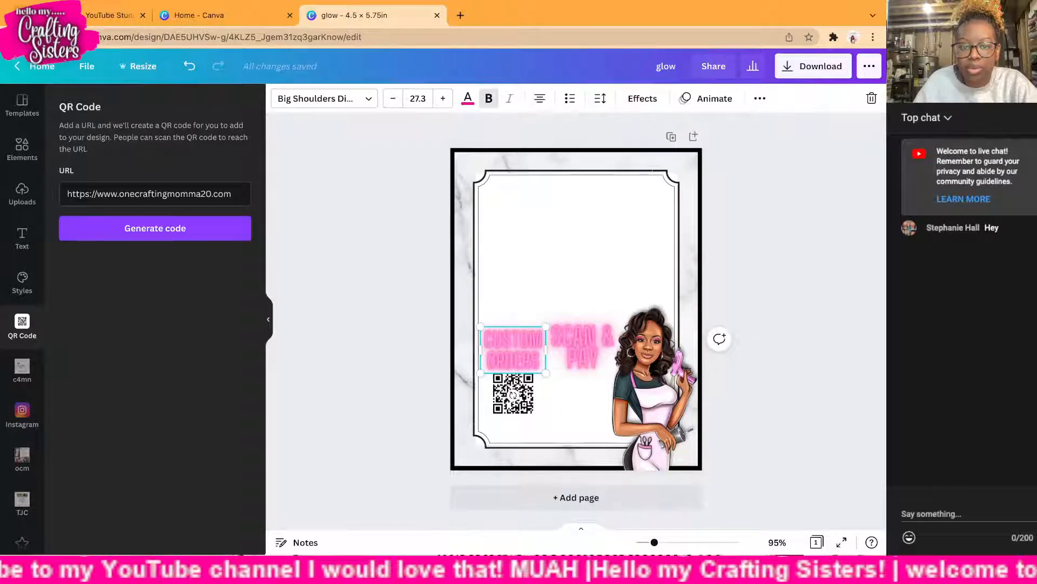
click(583, 346)
click(417, 99)
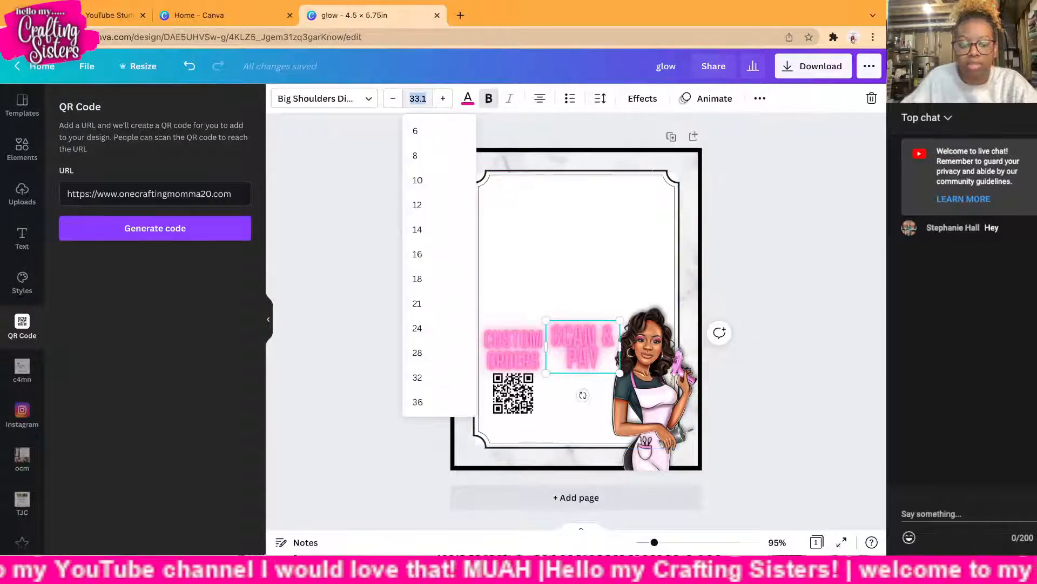
text(27.)
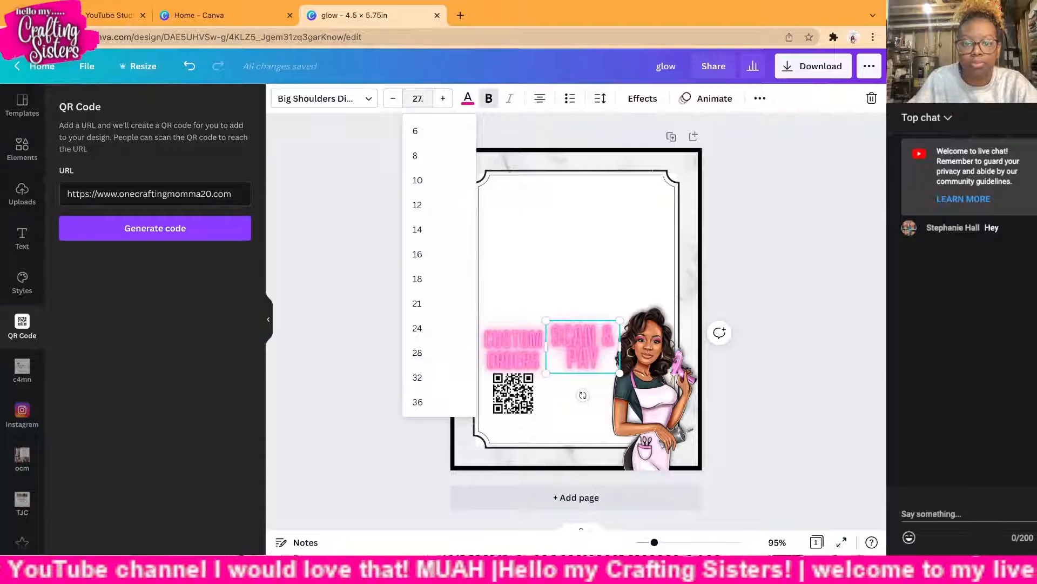
text(3)
key(Return)
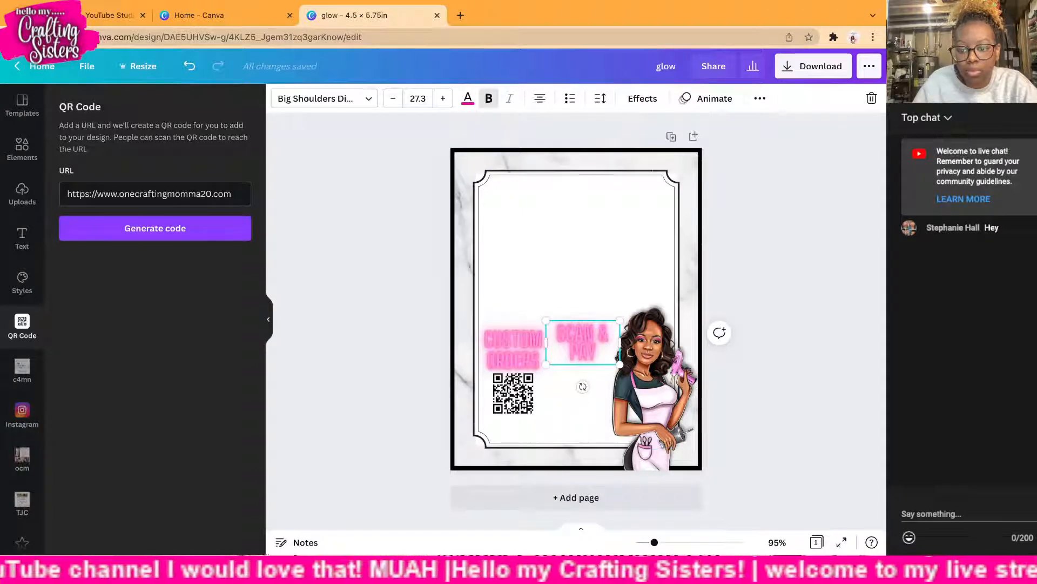
drag(620, 342, 582, 351)
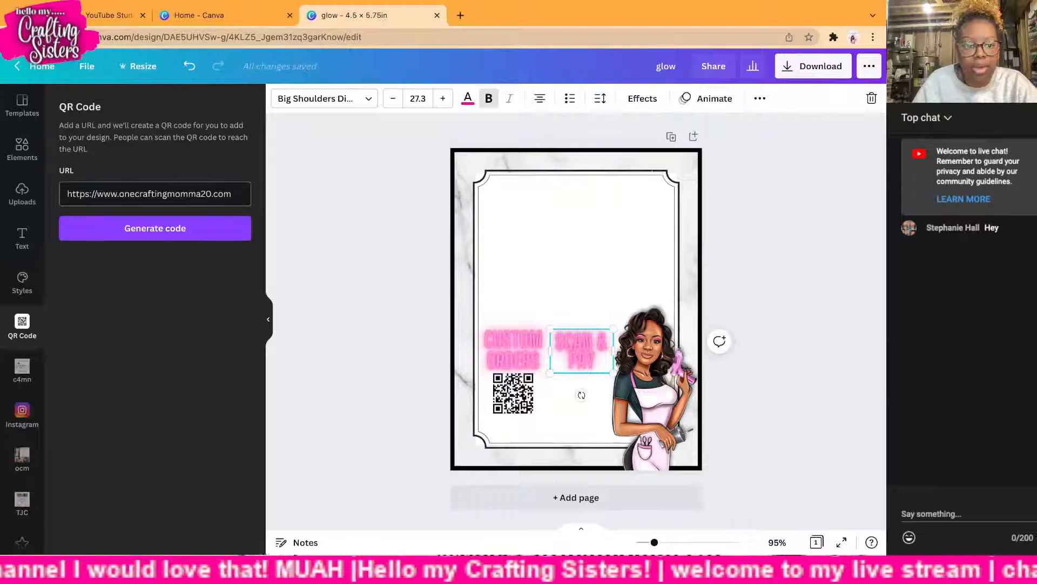
Step: Clear the QR code URL, then duplicate the existing QR code and centre the copy beneath SCAN & PAY
drag(238, 193, 66, 194)
key(BackSpace)
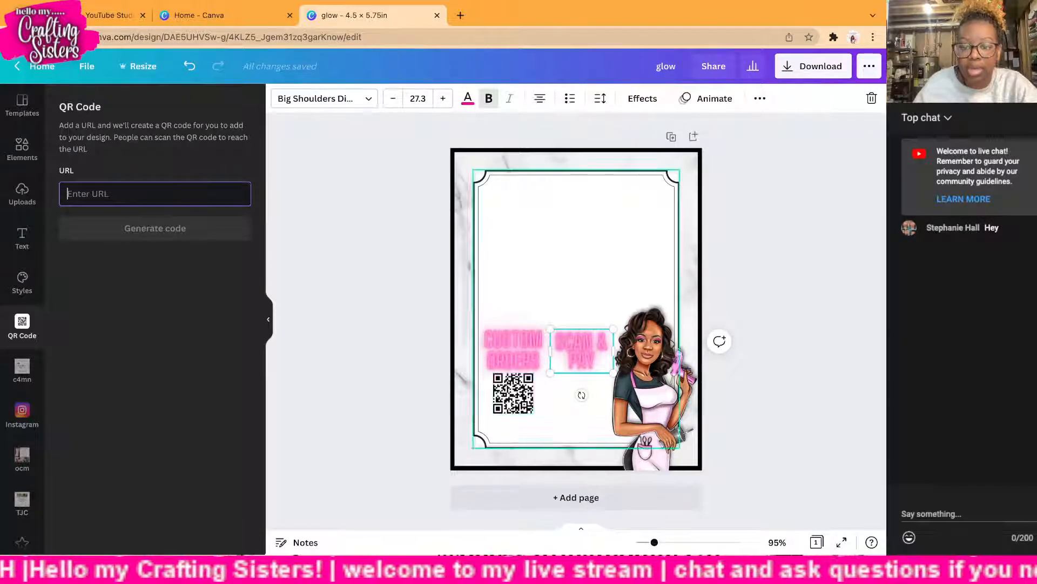
click(512, 393)
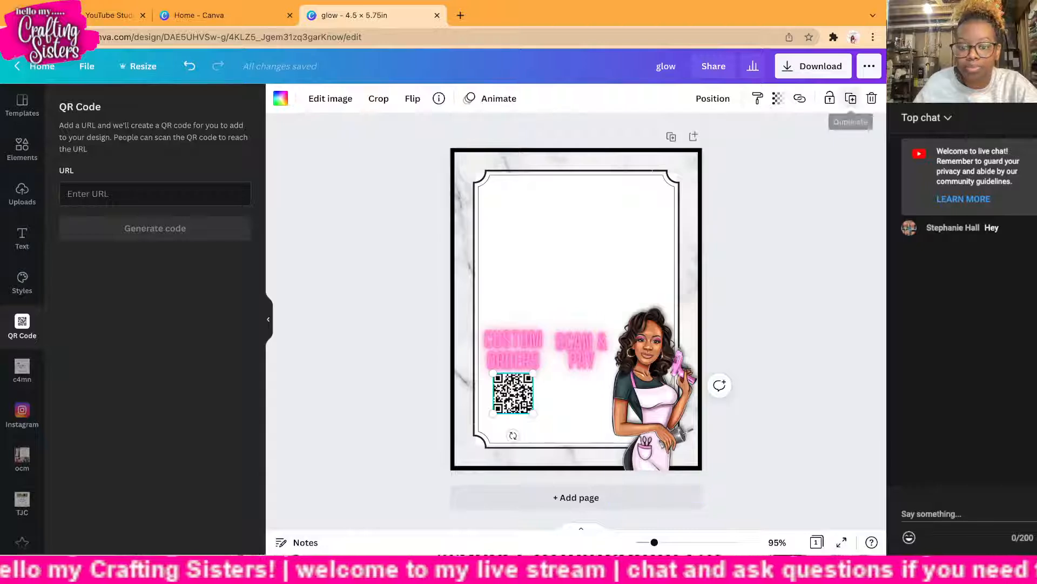
click(851, 99)
drag(525, 406, 582, 392)
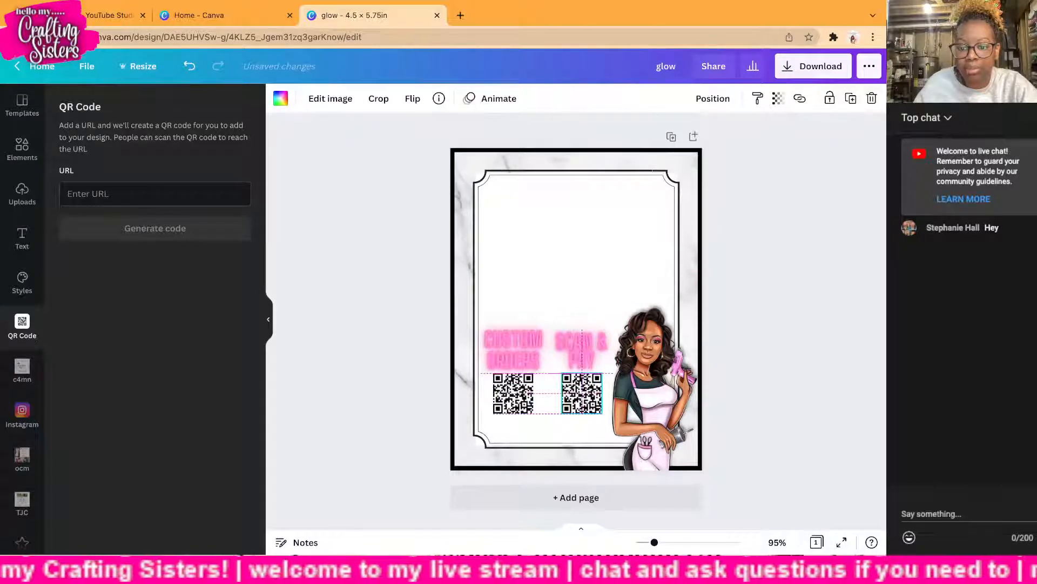
click(513, 352)
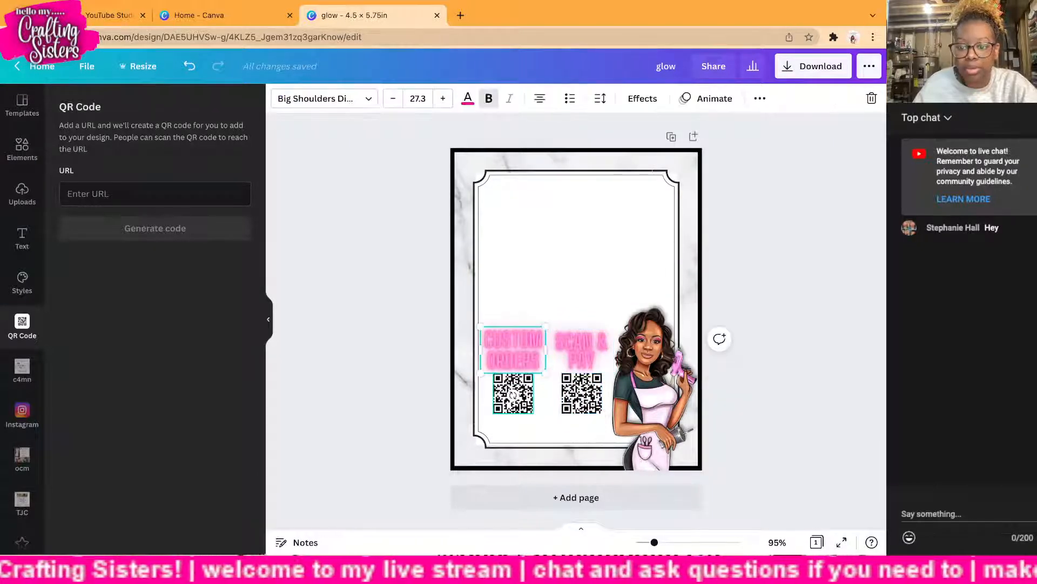
click(582, 393)
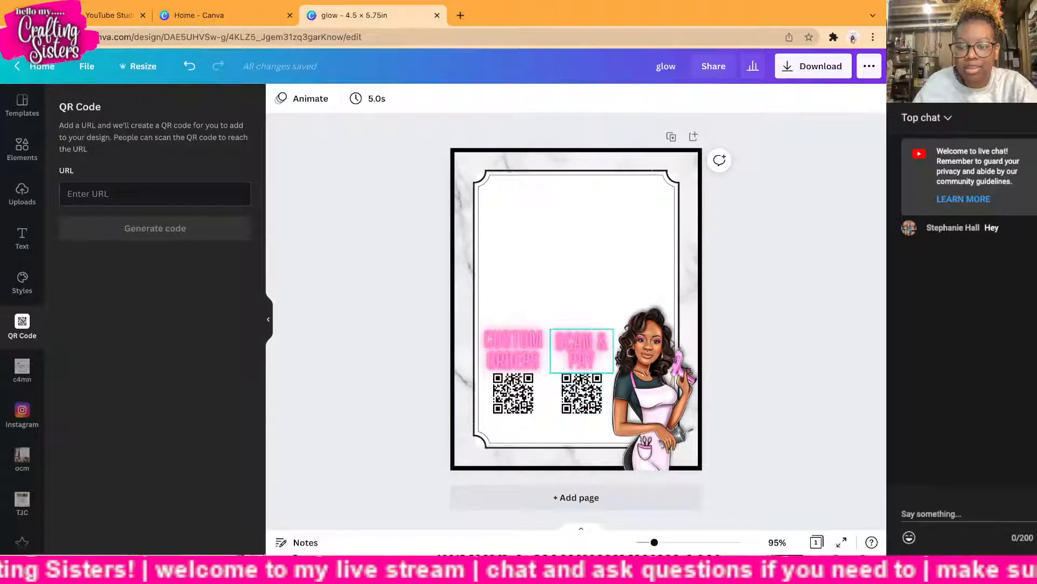
click(576, 270)
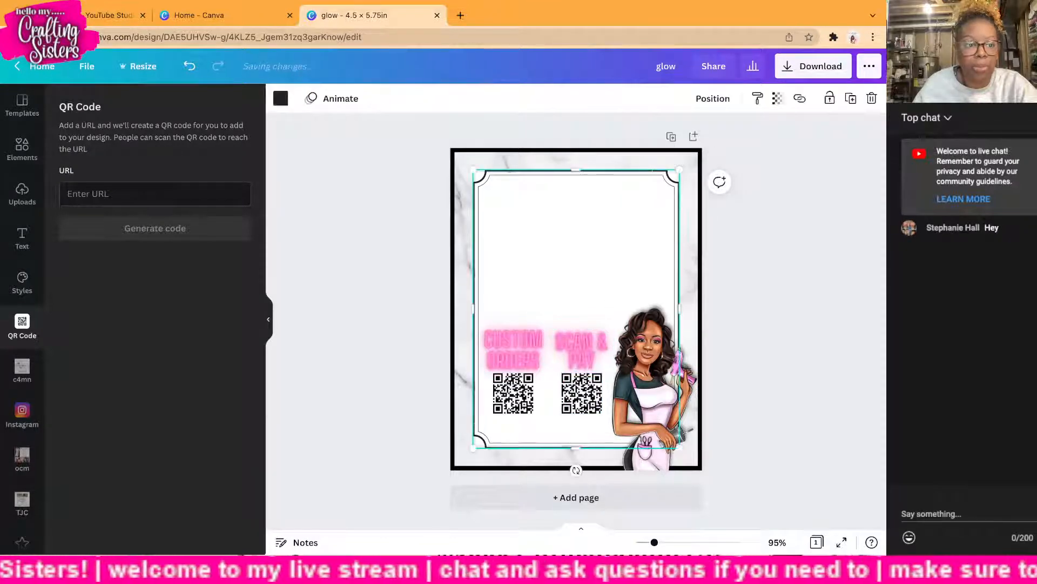
Step: Add a subheading text across the white panel above the CUSTOM ORDERS and SCAN & PAY headings
click(22, 238)
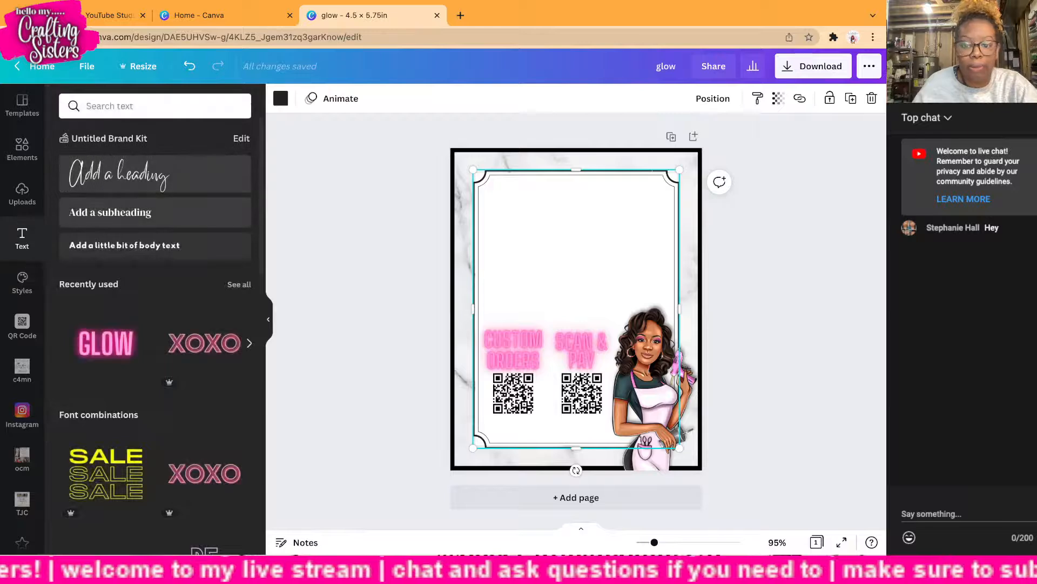
click(135, 212)
drag(586, 486, 551, 301)
click(596, 271)
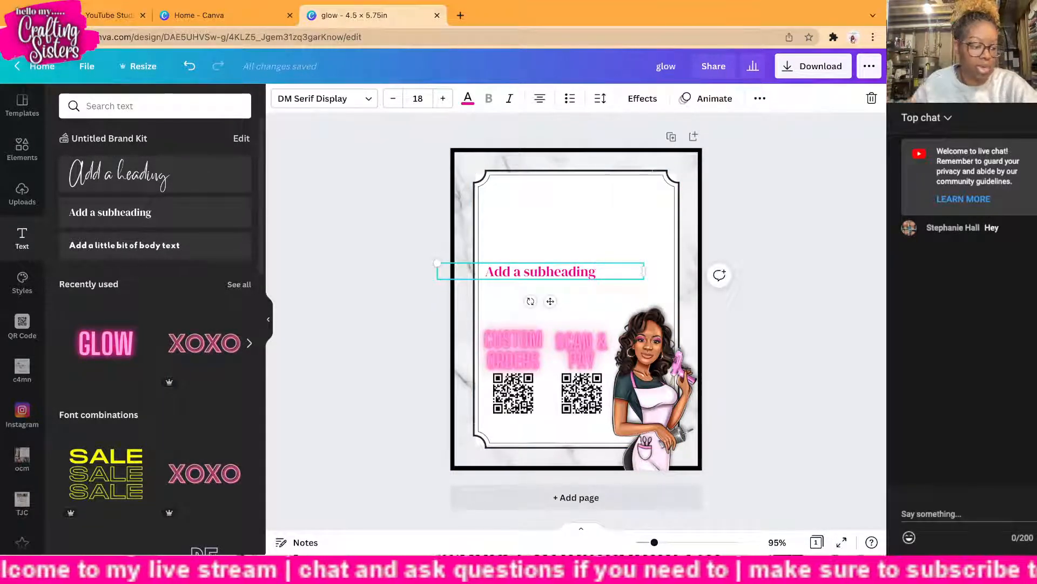
Step: Replace the placeholder text of the new subheading with payments we accept
text(paymen)
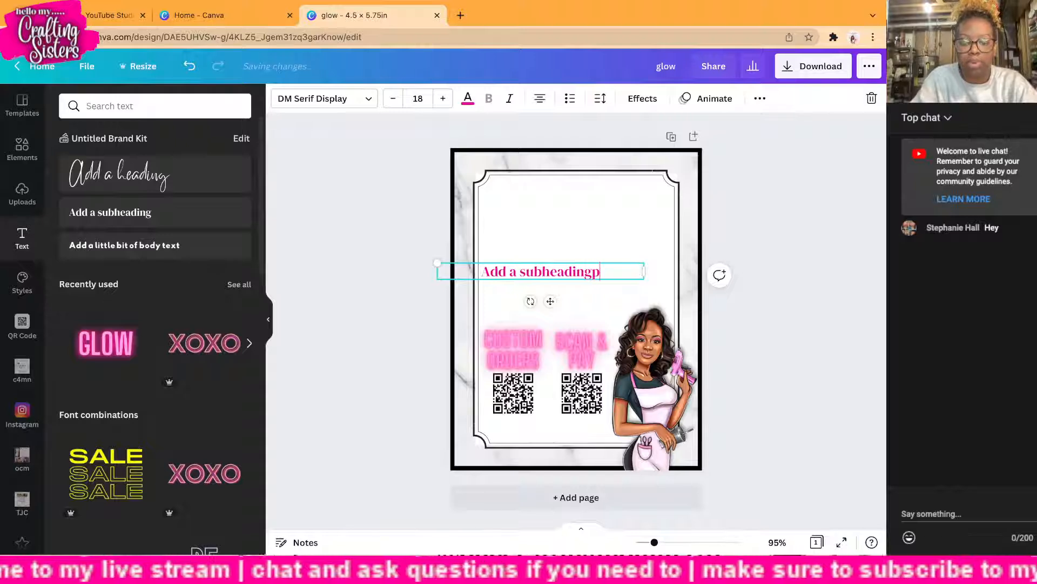
key(BackSpace)
key(BackSpace)
key(BackSpace)
key(BackSpace)
key(BackSpace)
key(BackSpace)
key(BackSpace)
key(BackSpace)
key(BackSpace)
key(BackSpace)
key(BackSpace)
key(BackSpace)
key(BackSpace)
key(BackSpace)
key(BackSpace)
key(BackSpace)
key(BackSpace)
key(BackSpace)
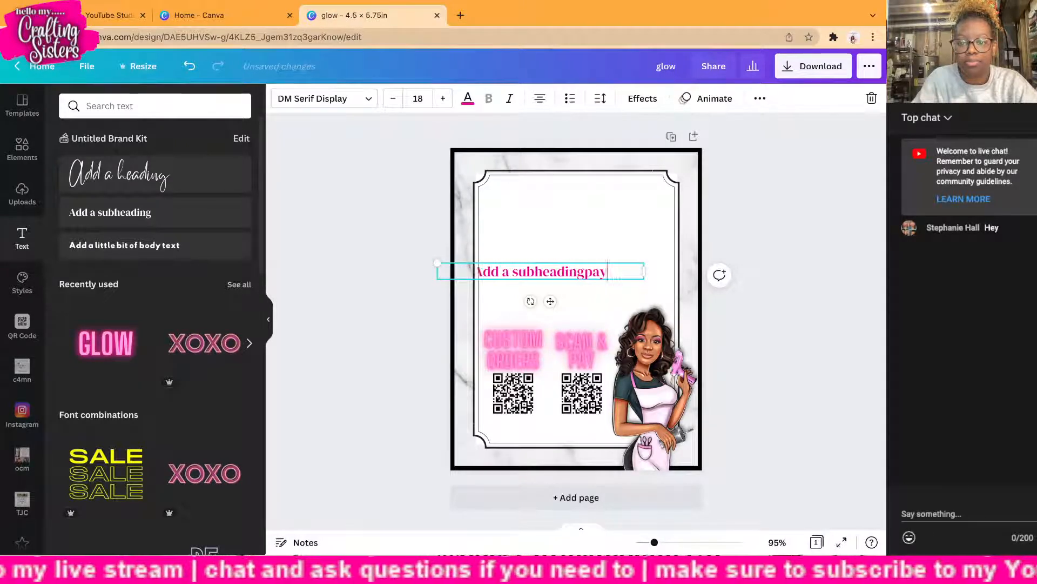
key(BackSpace)
key(BackSpace)
key(BackSpace)
key(BackSpace)
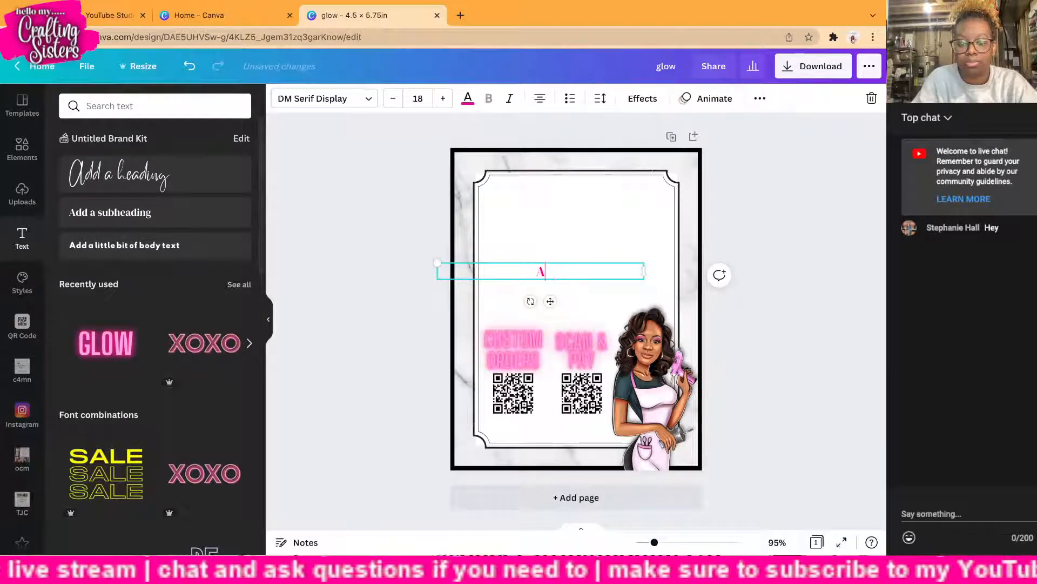
text(payment)
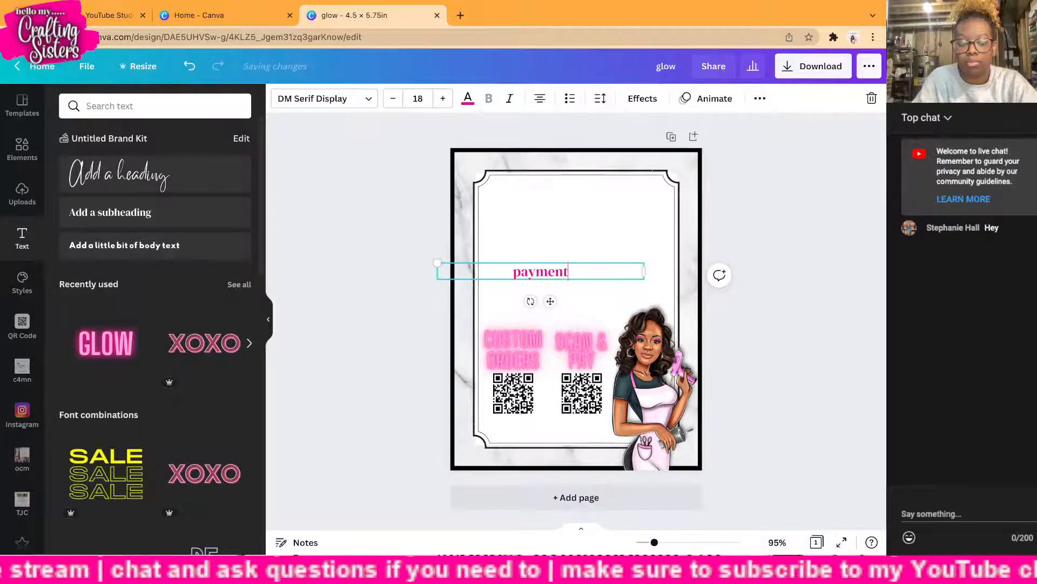
text(s we accept)
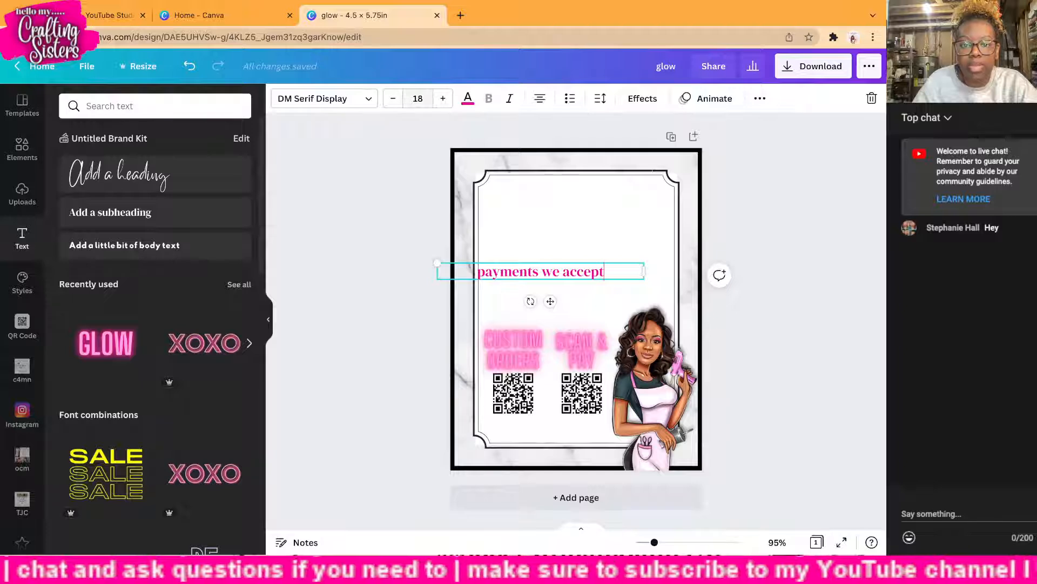
Step: Set the payments text size to 15, narrow its box to fit, and move it inside the white panel above the two headings
click(393, 98)
click(393, 98)
click(393, 98)
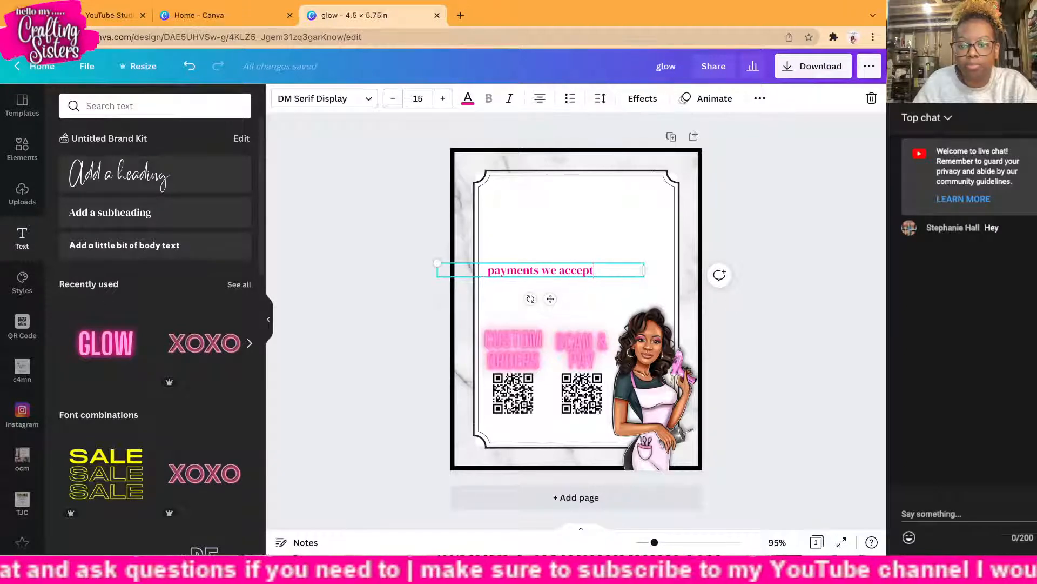
drag(644, 269, 562, 270)
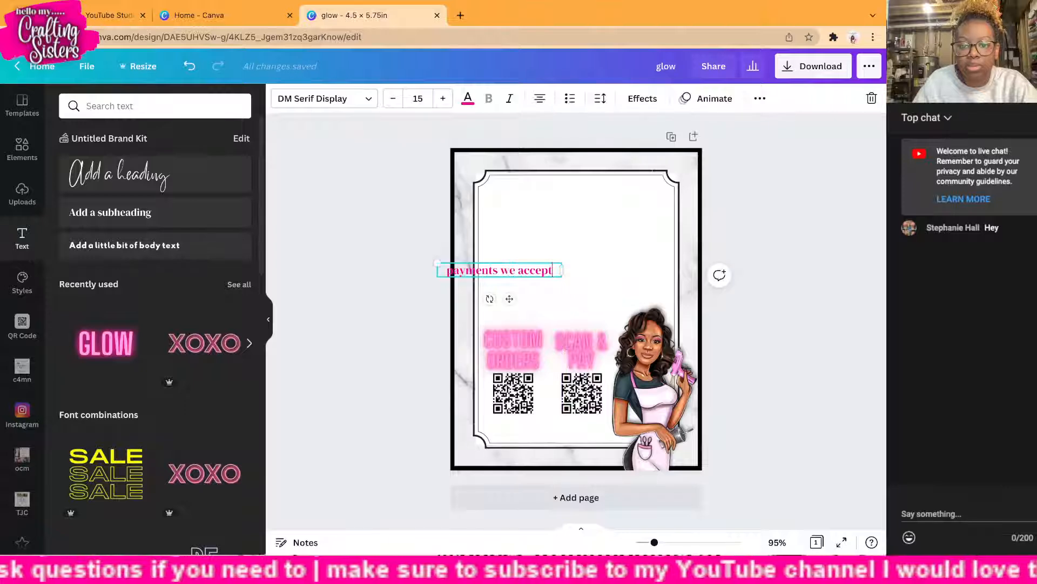
drag(510, 299, 545, 297)
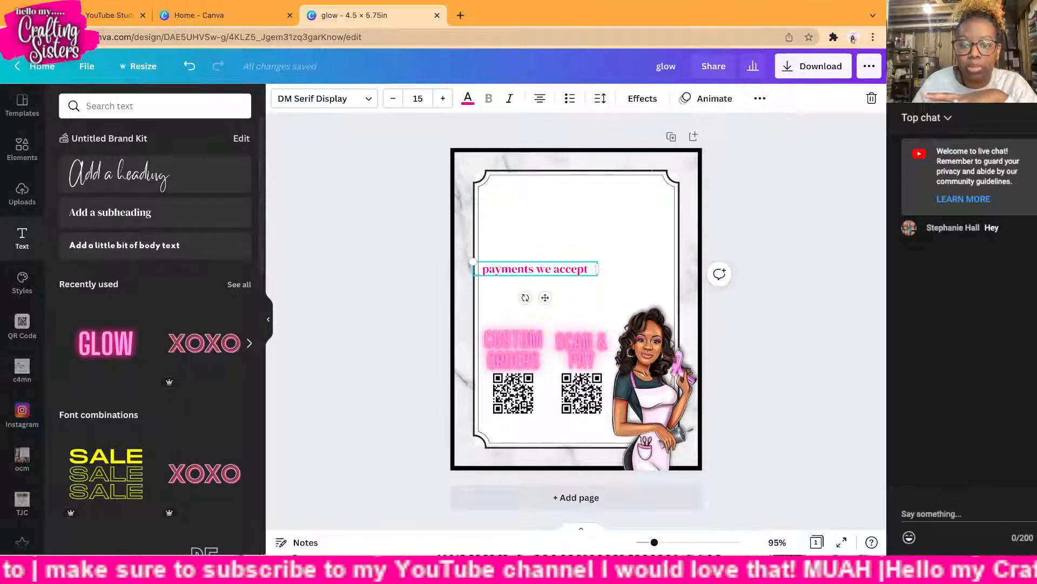
Step: Append ... to the payments we accept text and raise the line slightly on the white panel
text(...)
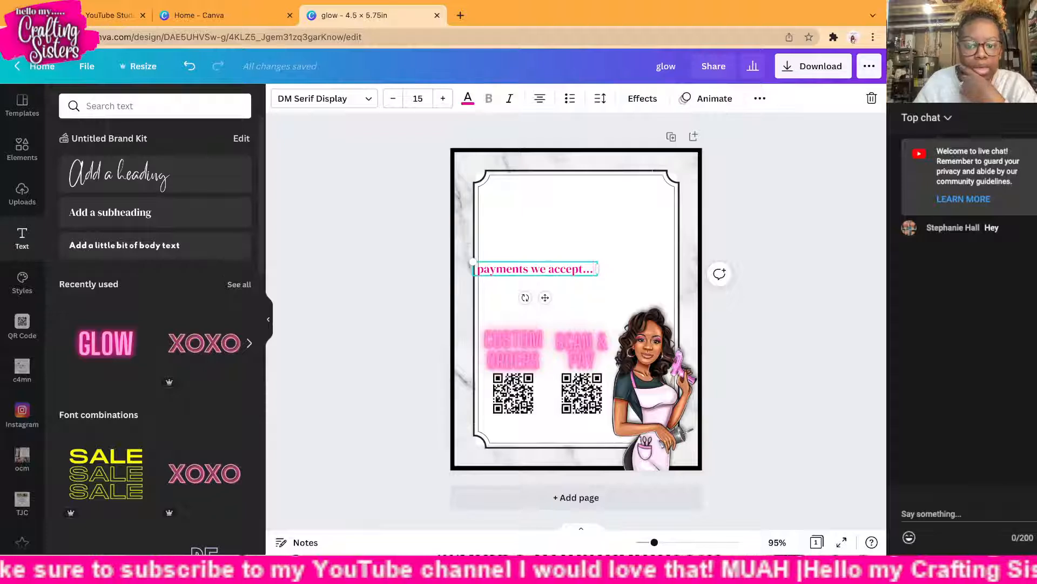
click(689, 243)
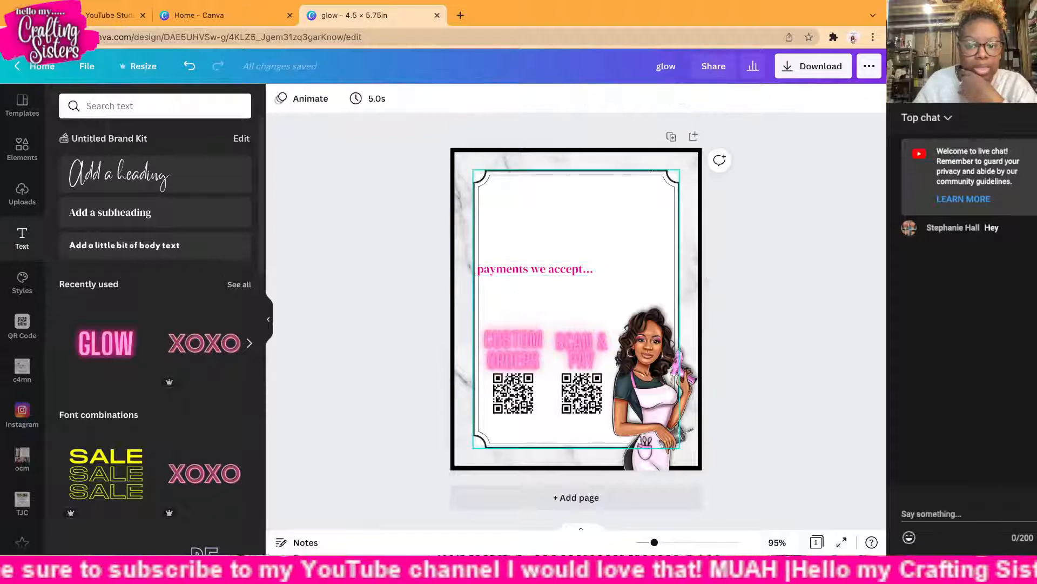
drag(535, 268, 535, 260)
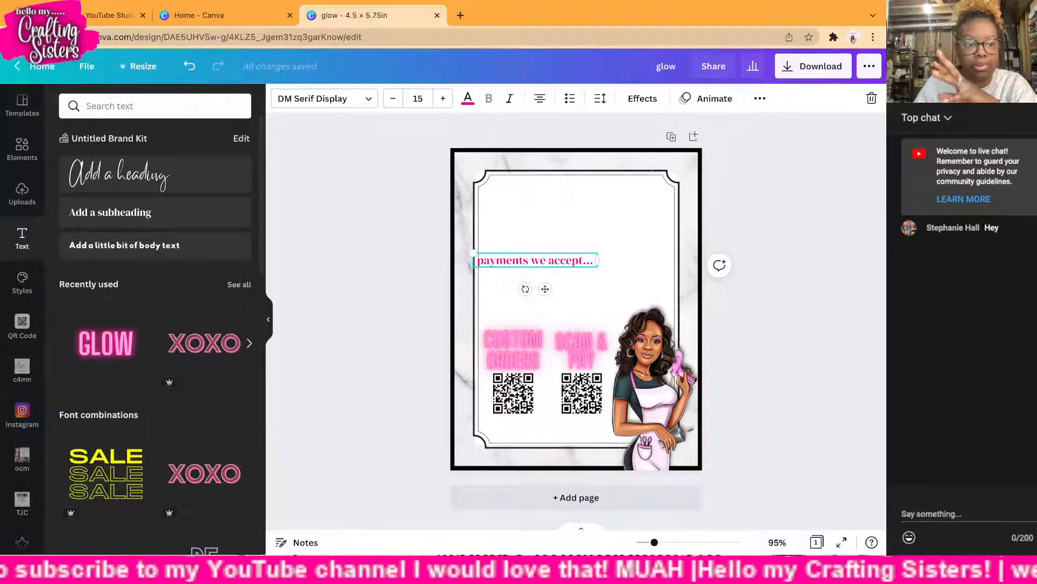
Step: Search the elements for cash, add the outlined banknotes icon, and shrink it to sit beneath the start of the payments text
click(155, 106)
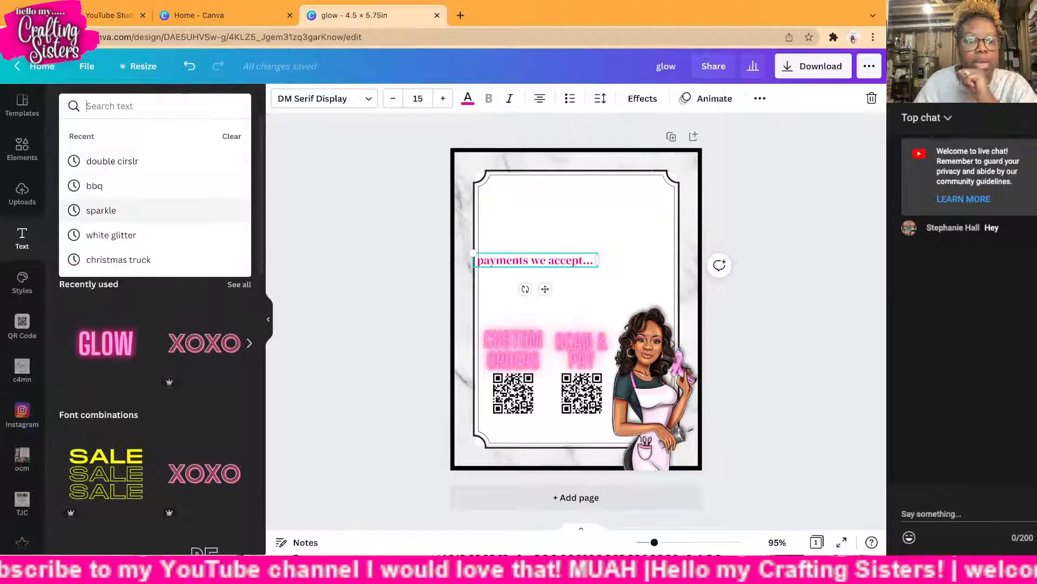
click(22, 148)
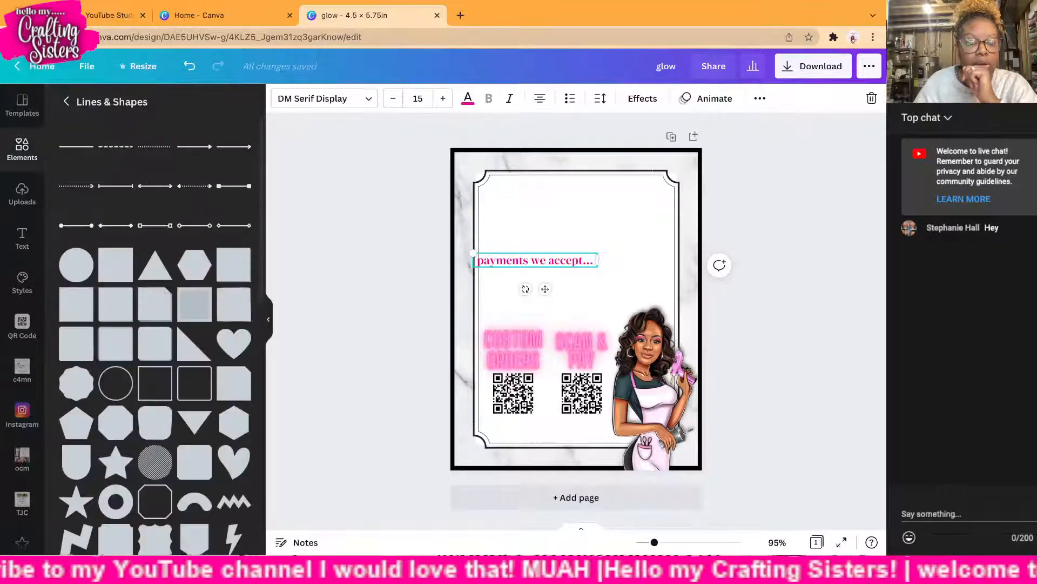
click(67, 102)
click(96, 185)
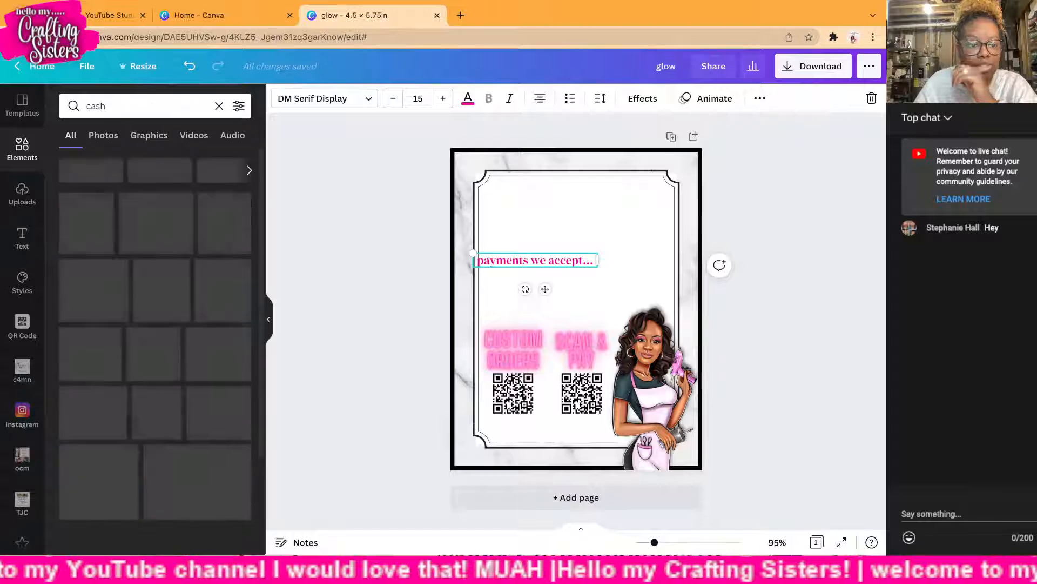
scroll(155, 351, down, 3)
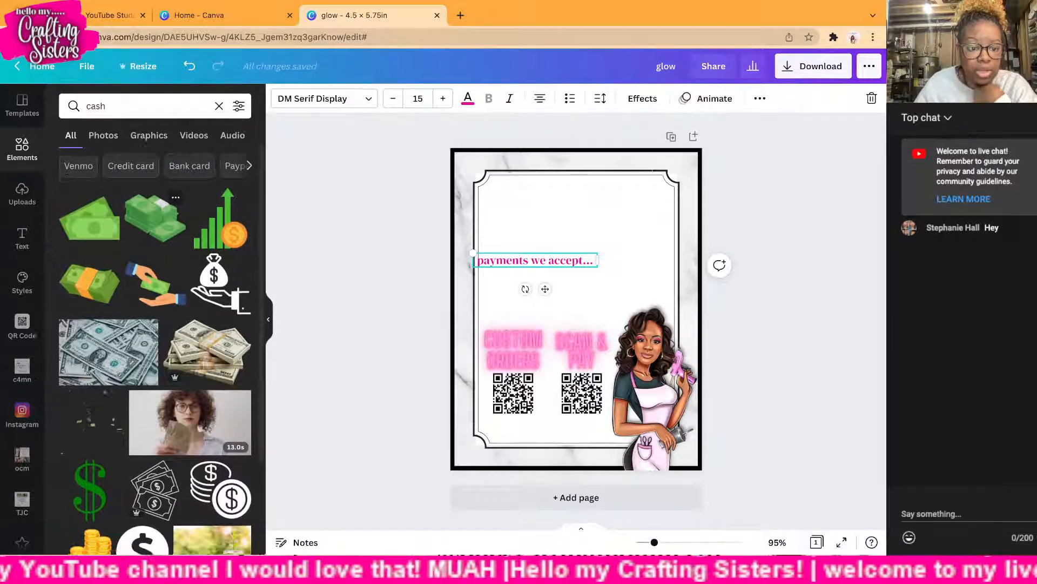
scroll(119, 422, down, 2)
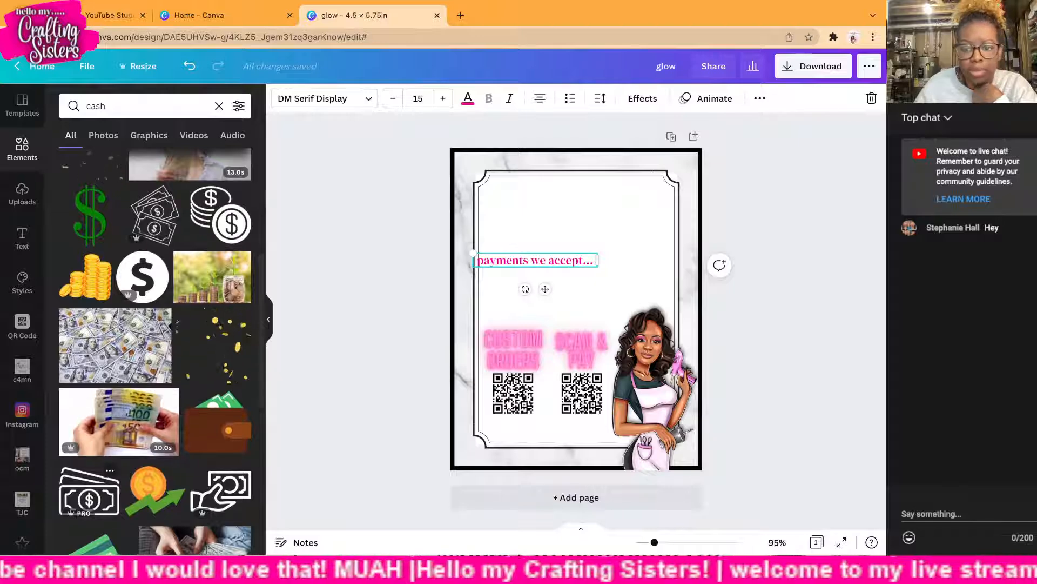
click(89, 491)
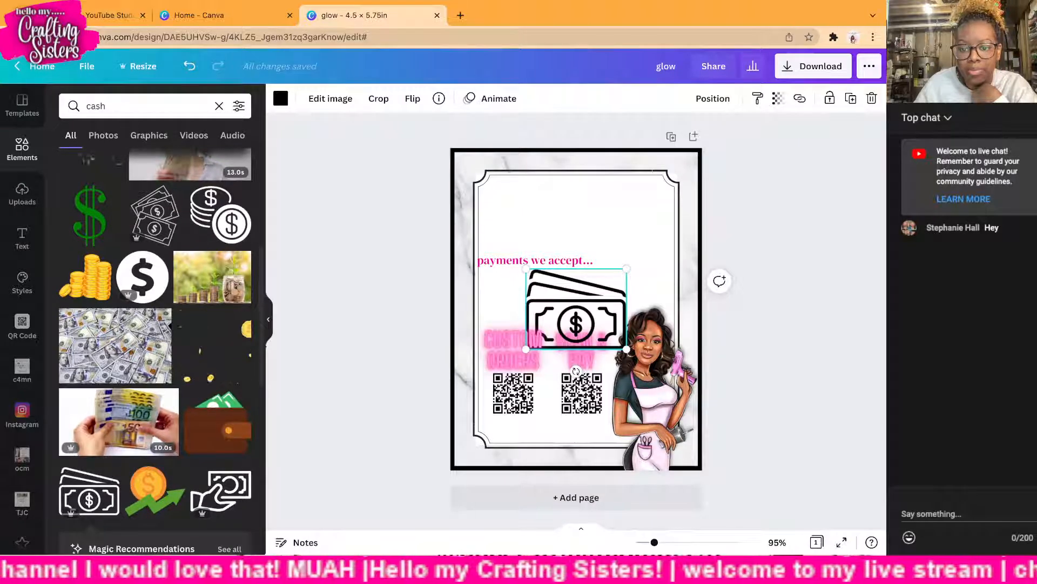
drag(627, 348, 505, 283)
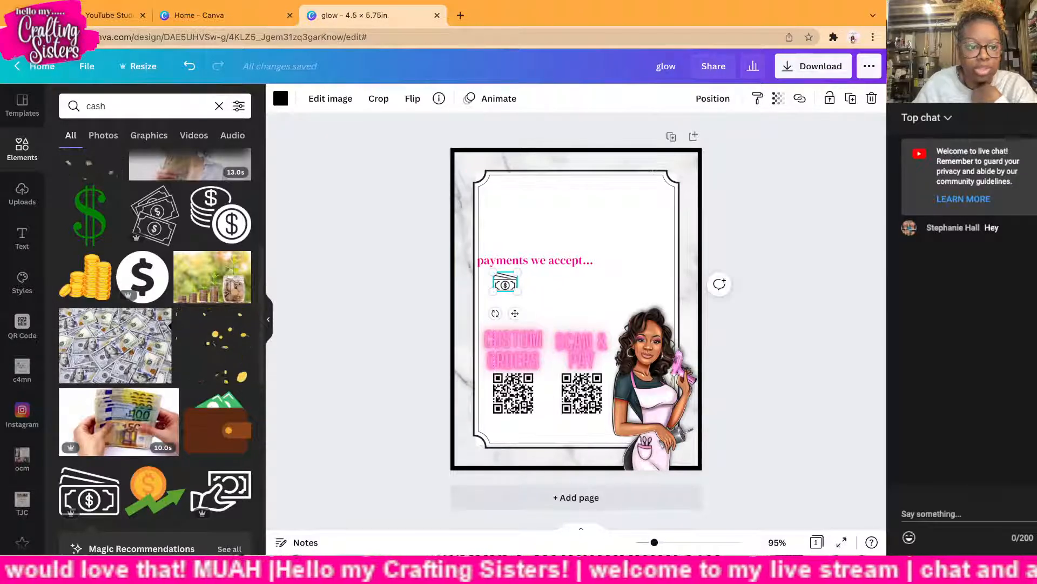
Step: Search the elements for debit, limit the results to graphics, and browse for a card icon
double_click(90, 106)
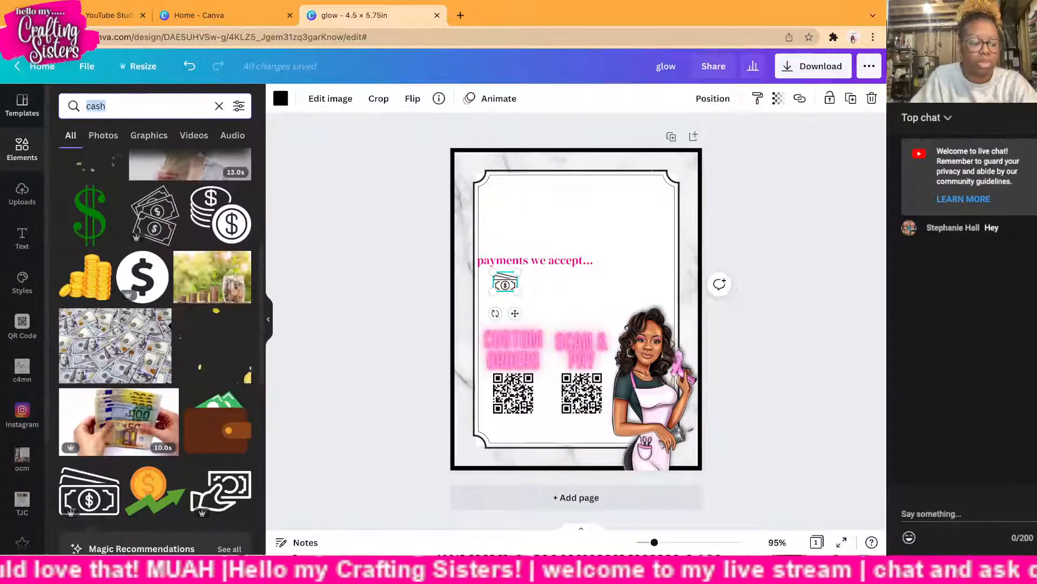
text(debit)
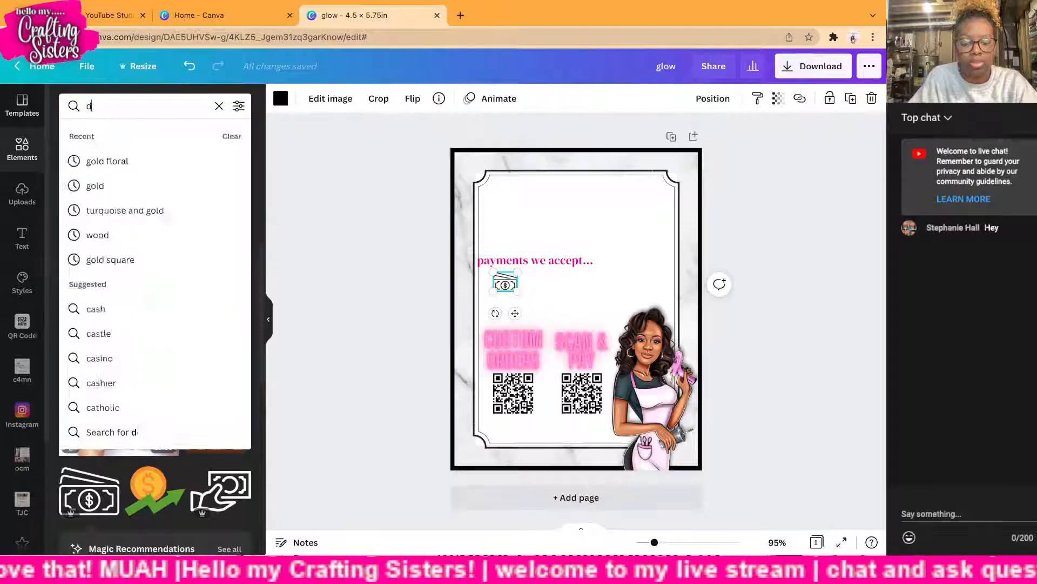
key(Return)
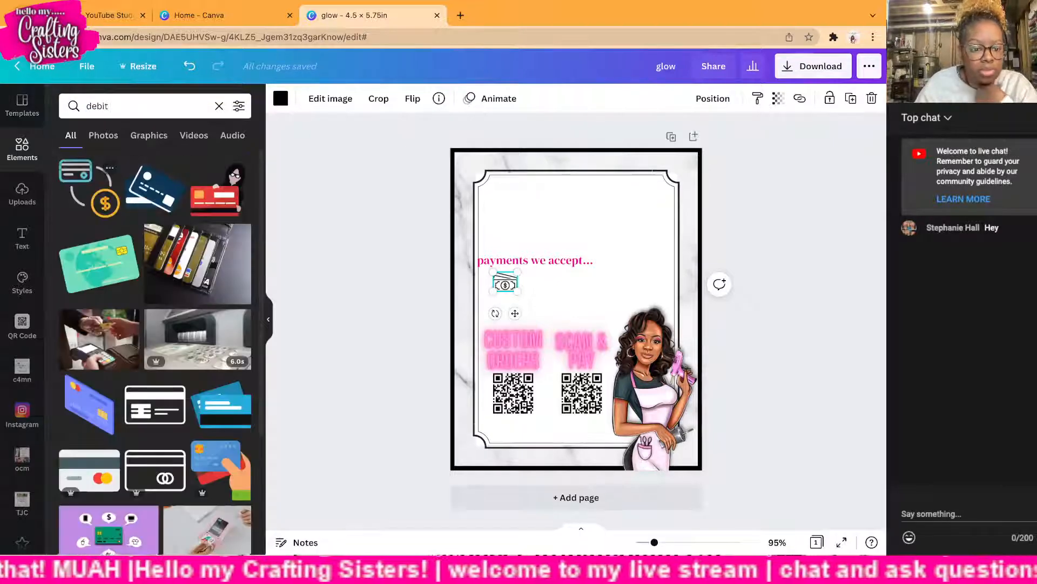
scroll(156, 324, down, 3)
scroll(155, 325, down, 6)
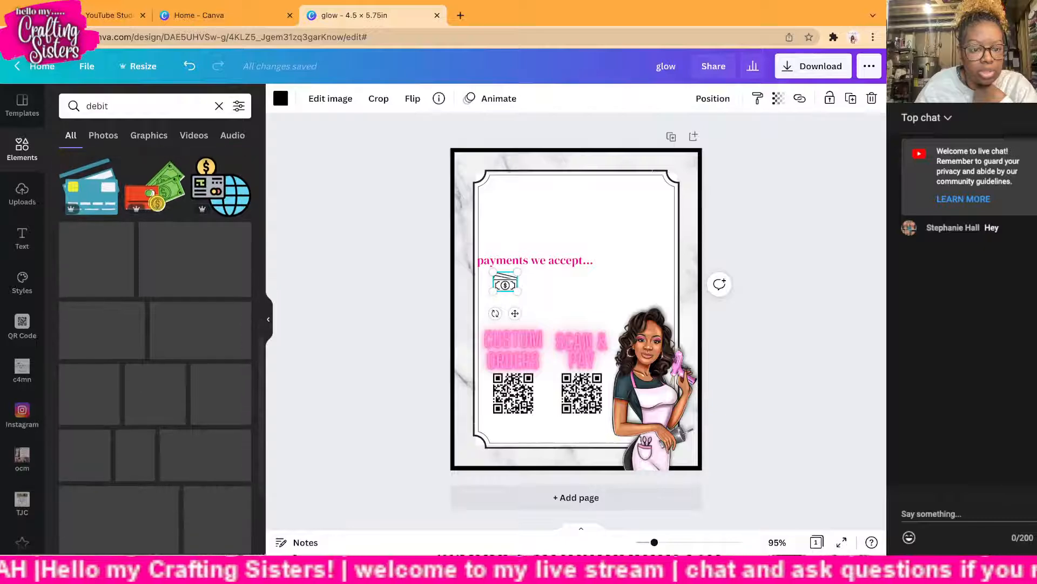
scroll(155, 324, down, 2)
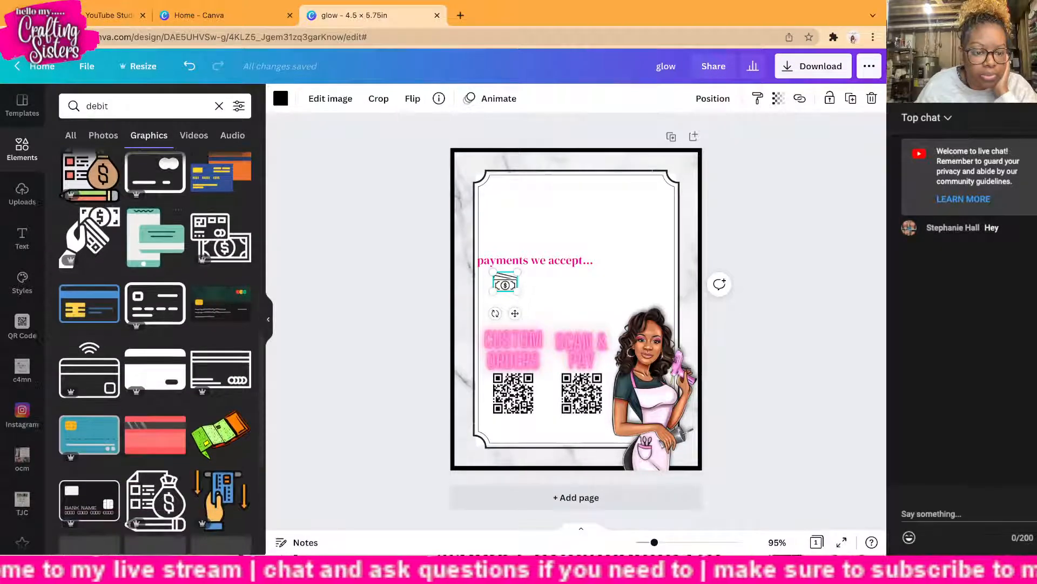
scroll(89, 313, down, 3)
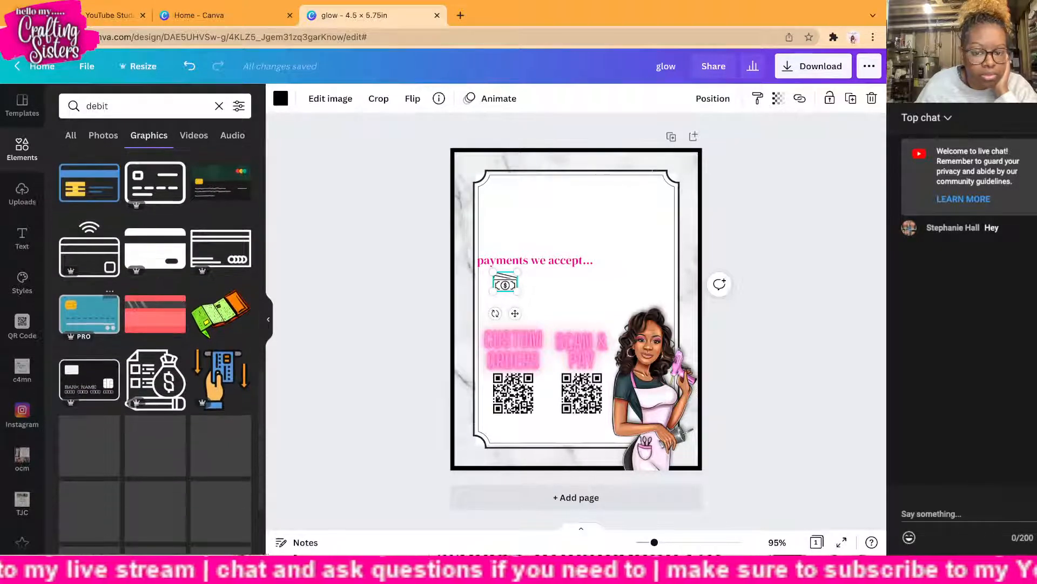
click(89, 380)
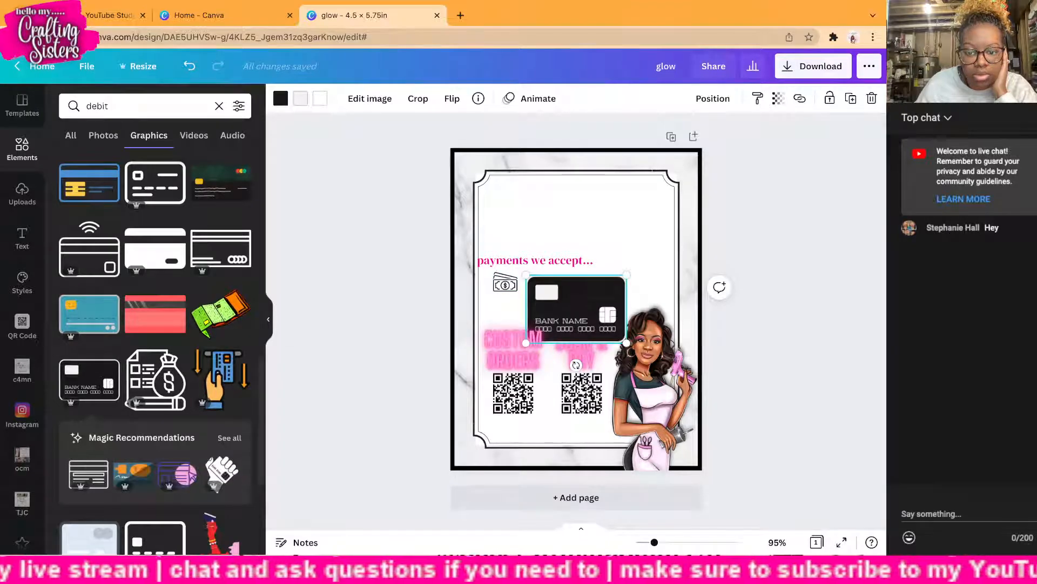
drag(626, 343, 571, 305)
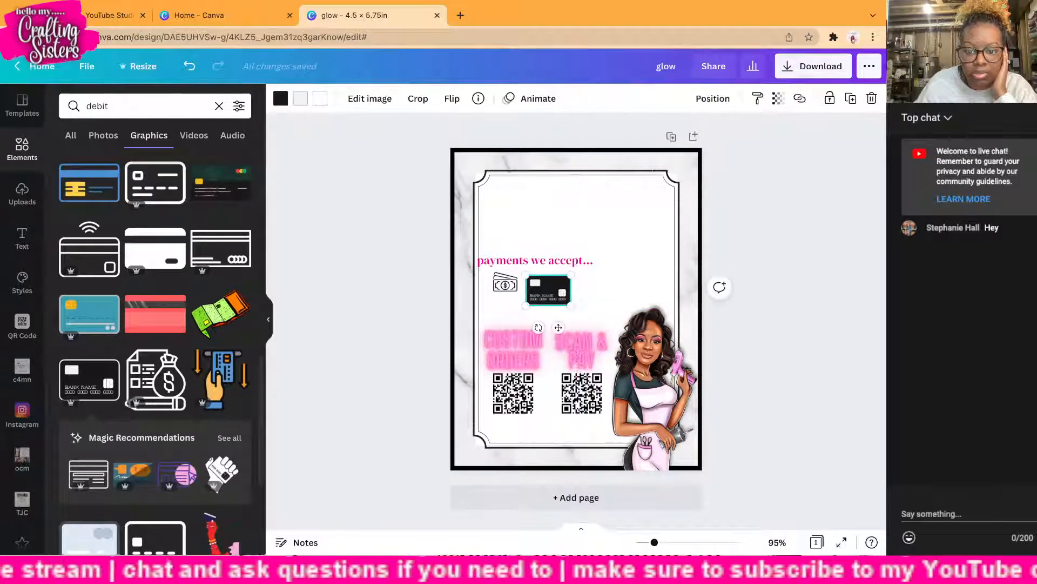
key(Delete)
Step: Add the black-and-white card icon with chip and stripe, and shrink it to sit beside the banknotes icon at matching height
scroll(155, 325, down, 1)
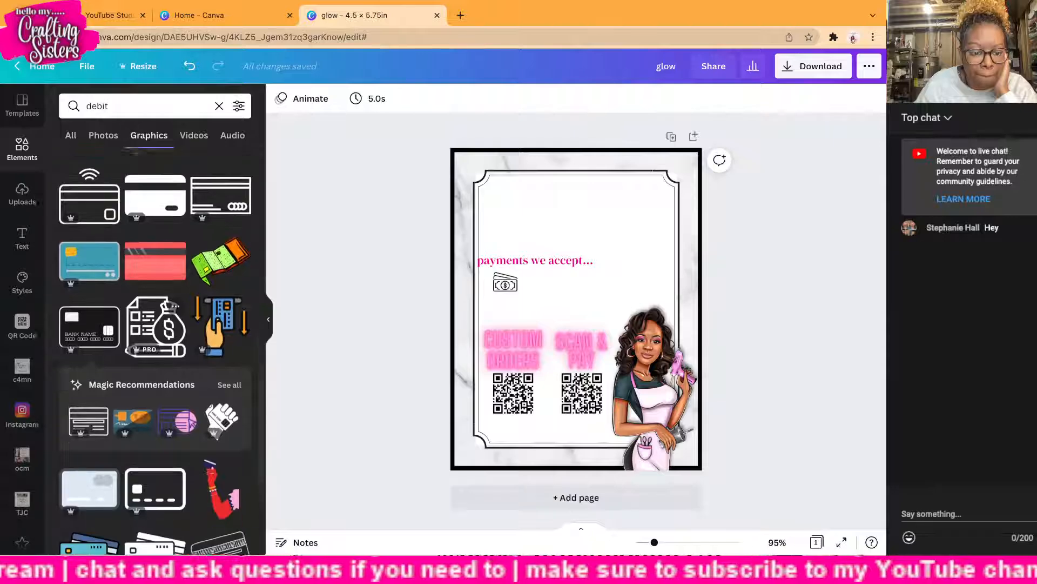
scroll(155, 324, down, 6)
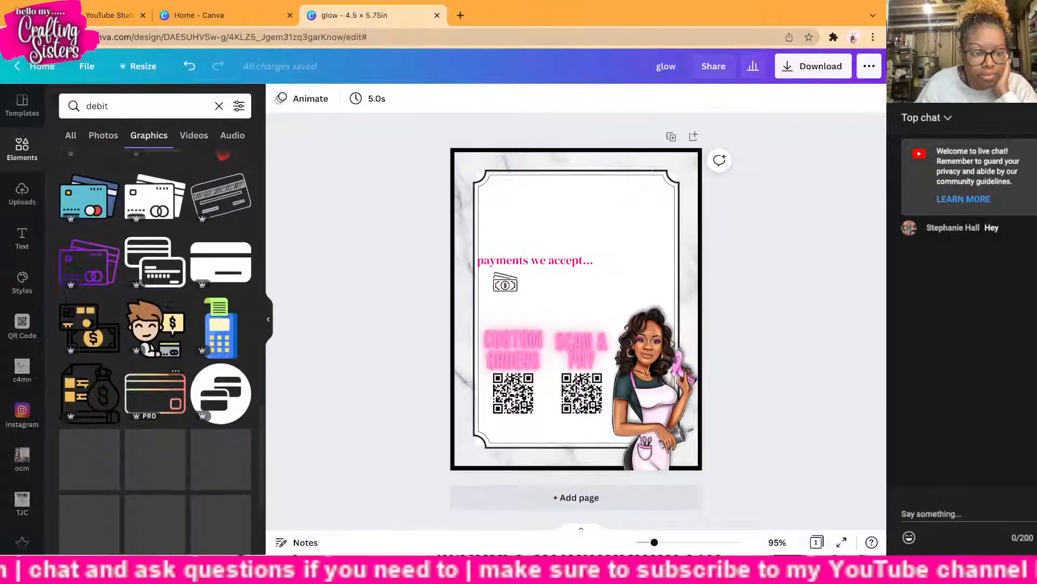
scroll(155, 324, down, 5)
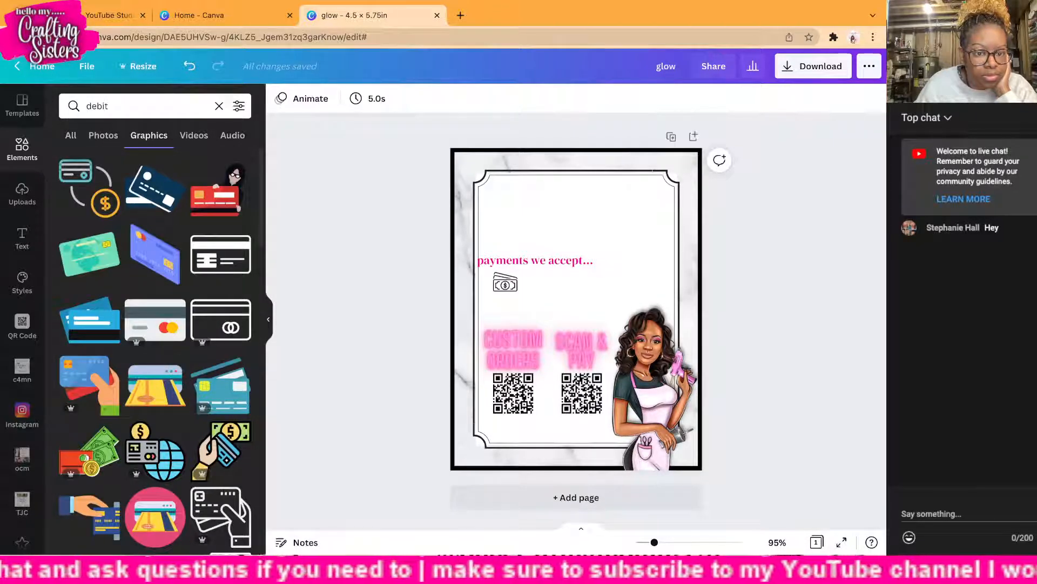
click(221, 254)
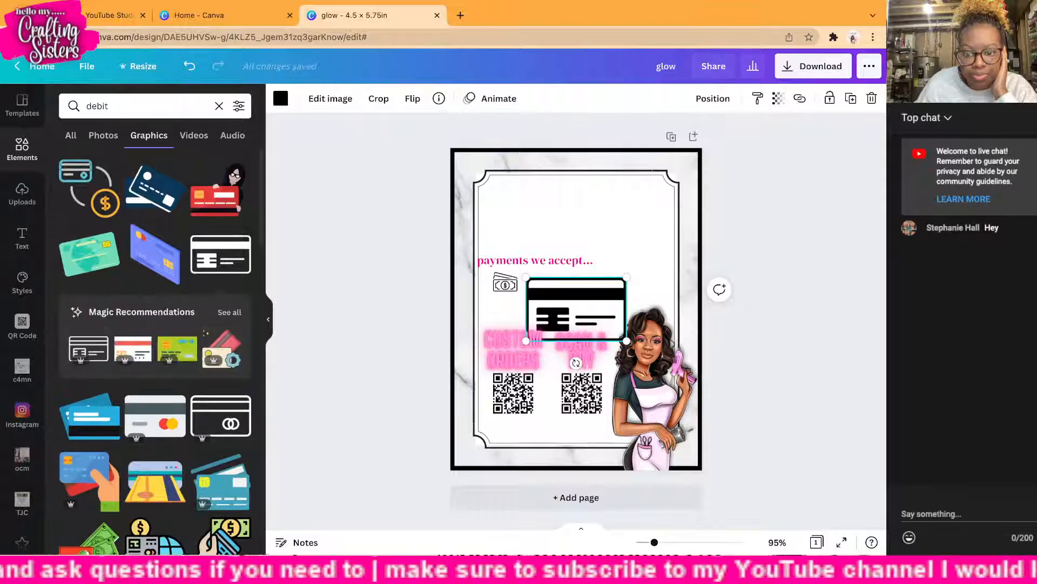
drag(626, 340, 557, 292)
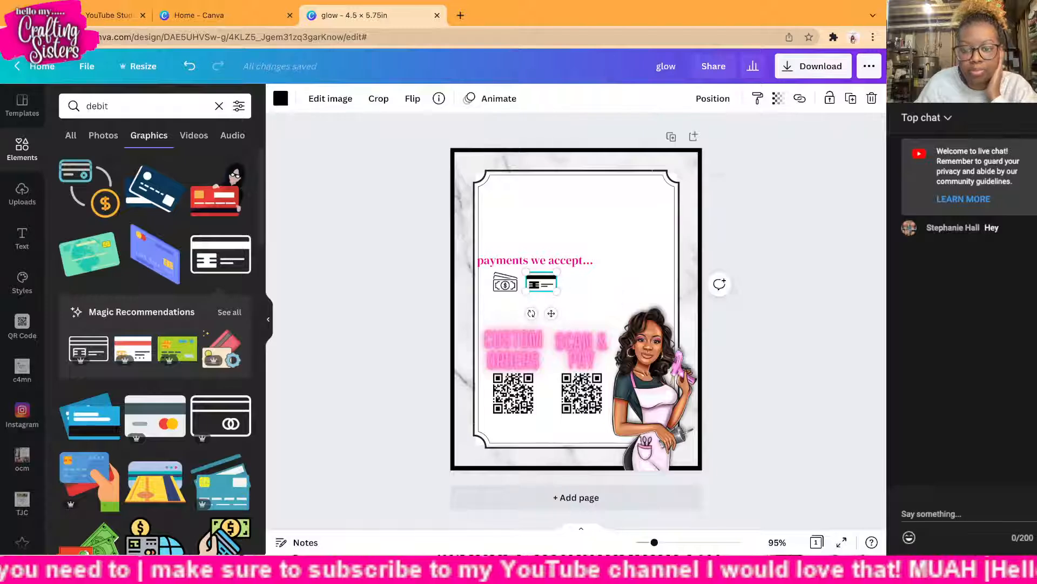
click(433, 251)
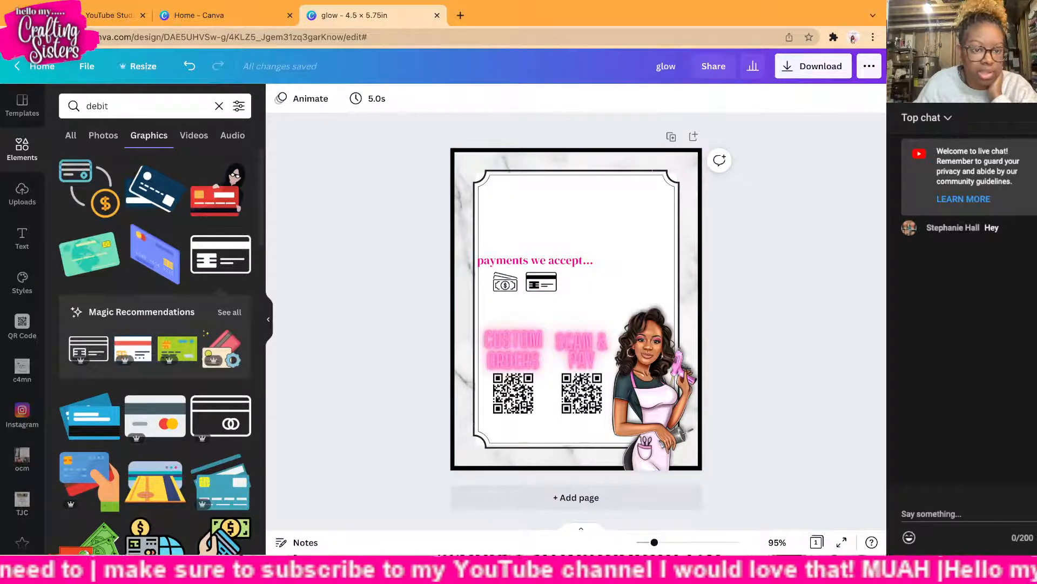
Step: Search the element graphics for cashapp
double_click(97, 106)
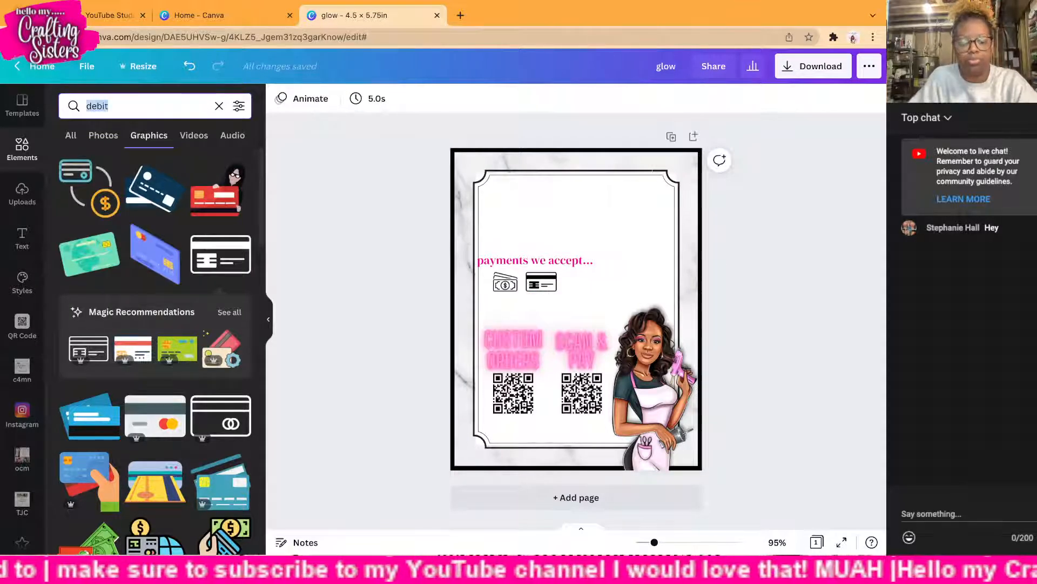
text(cash)
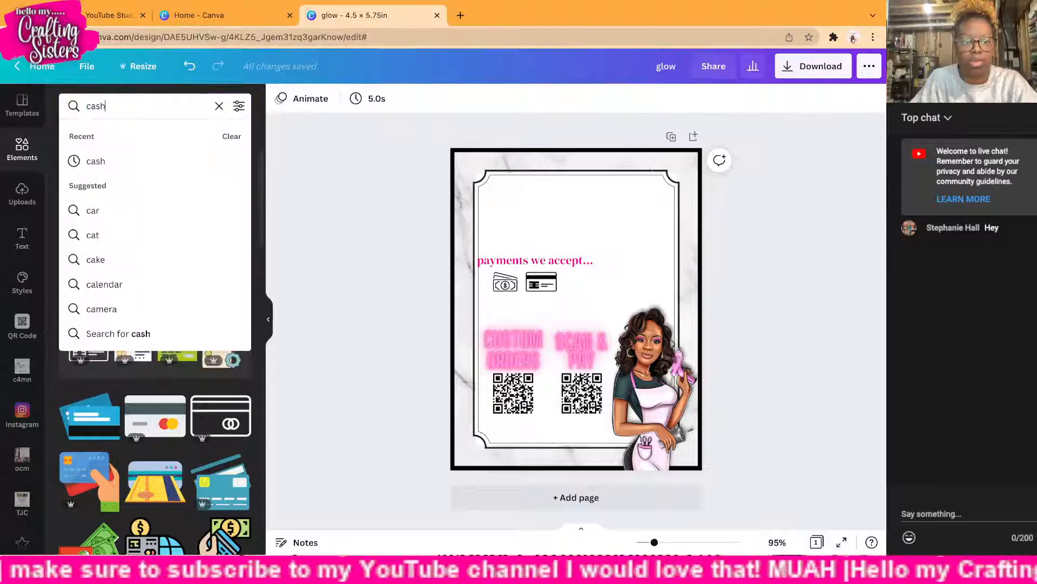
text(app)
key(Return)
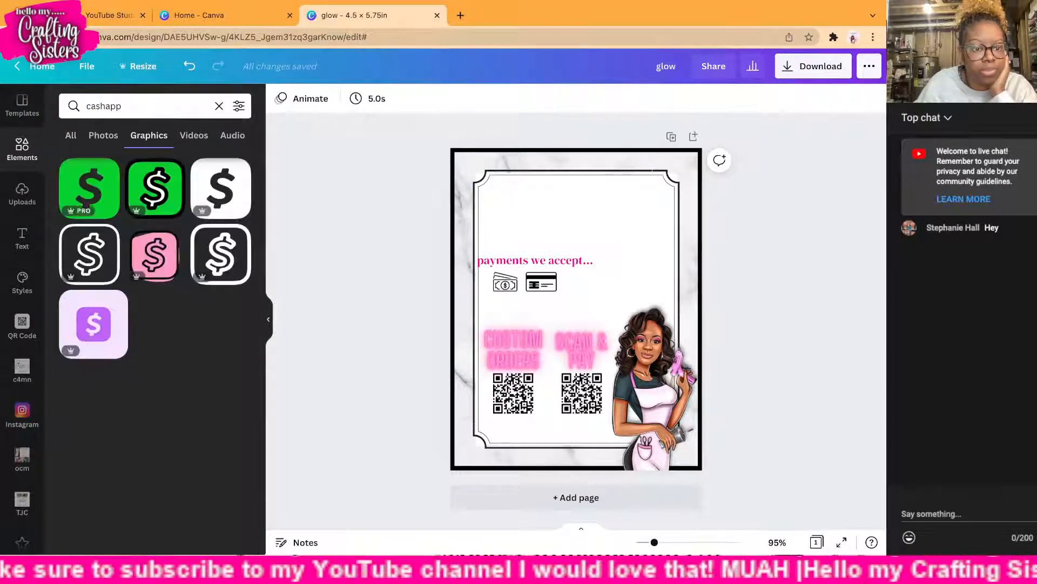
Step: Add the green Cash App dollar icon and shrink it to sit beside the card icon at matching height
click(89, 189)
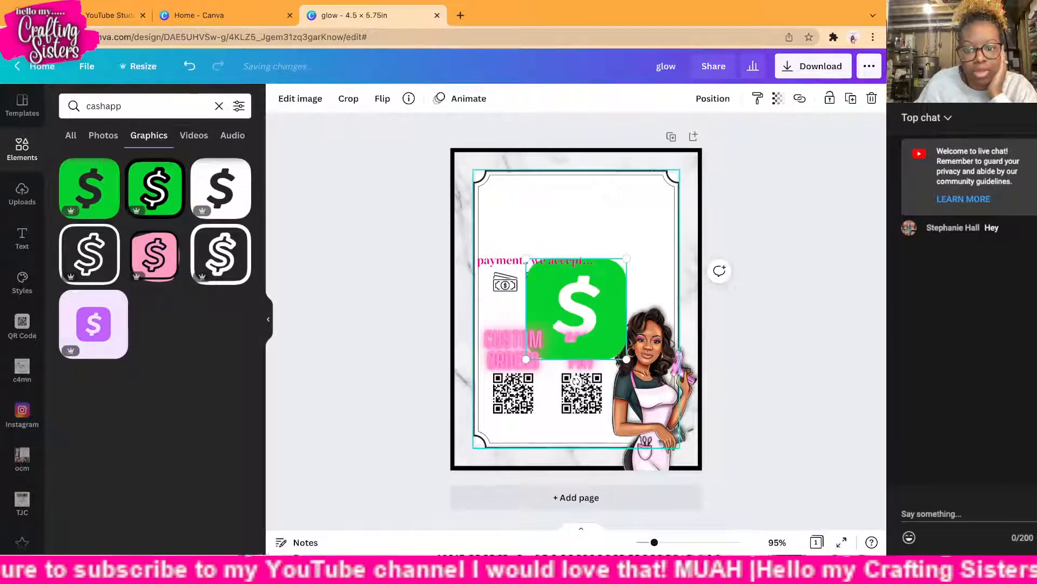
drag(574, 306, 613, 240)
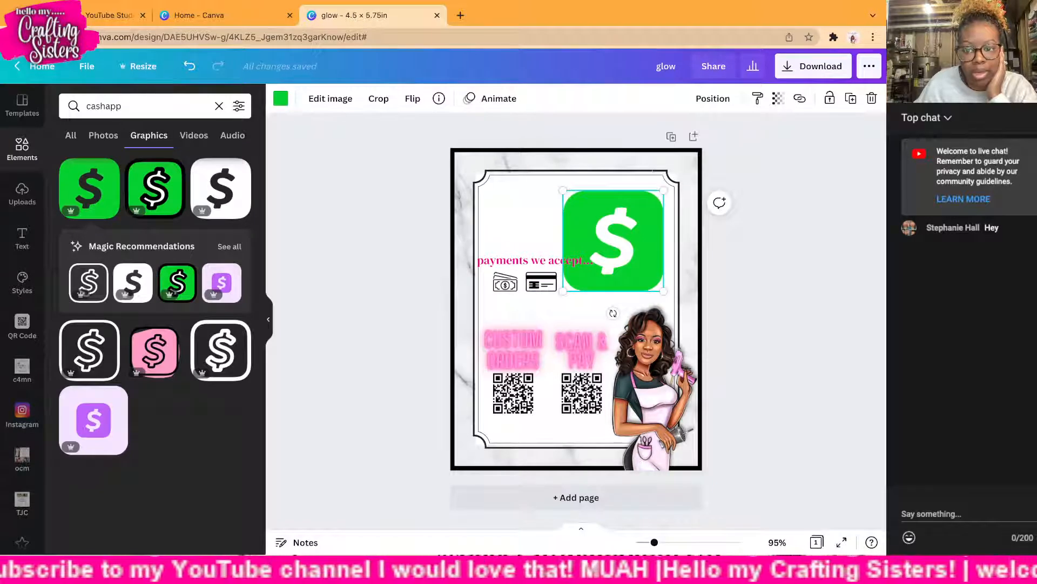
drag(664, 190, 582, 272)
key(Escape)
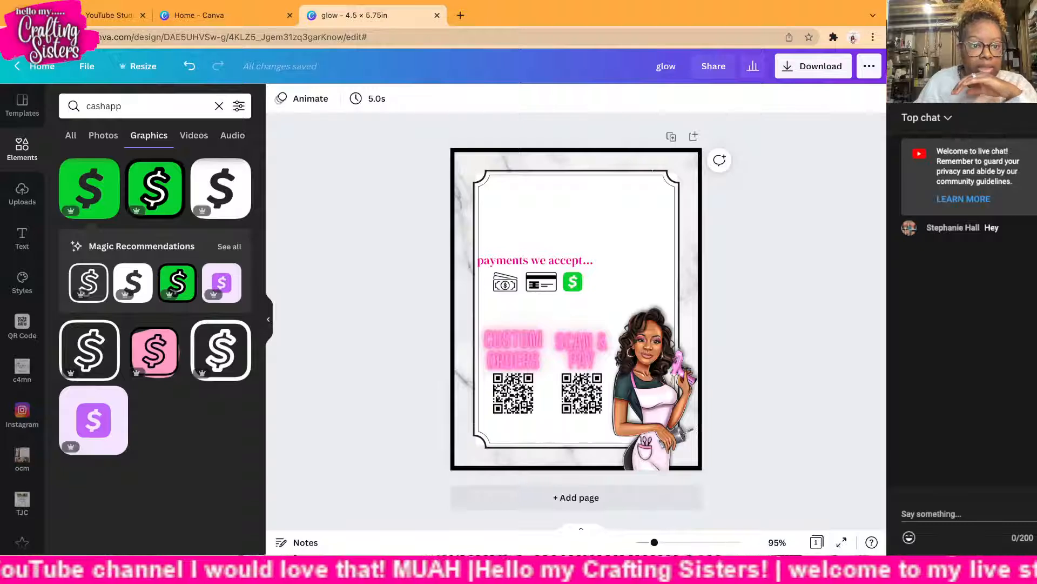
Step: Search the element graphics for paypal, add the blue double-P logo, and shrink it to sit beside the Cash App icon
drag(122, 106, 86, 105)
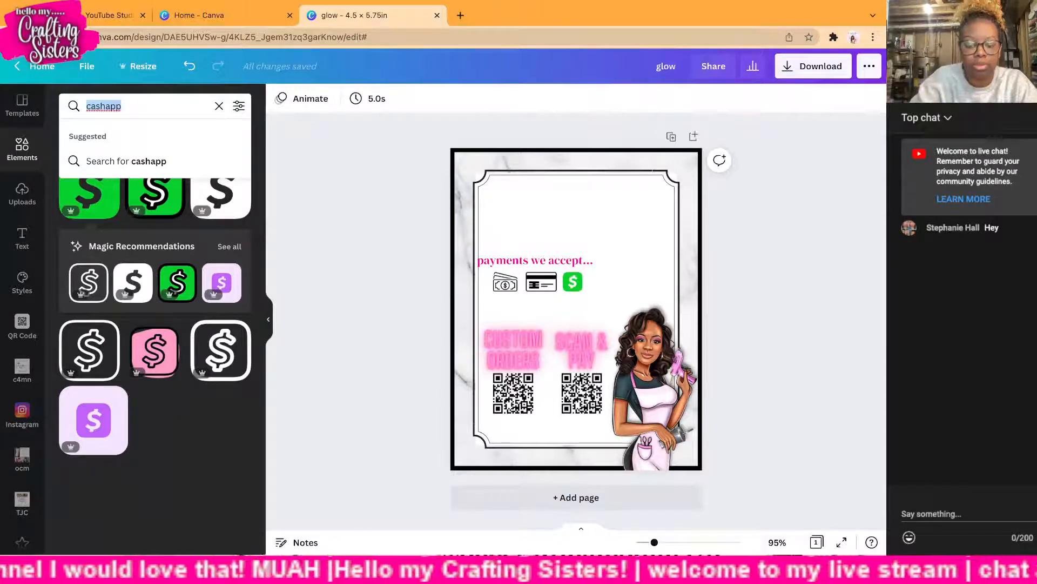
text(pay)
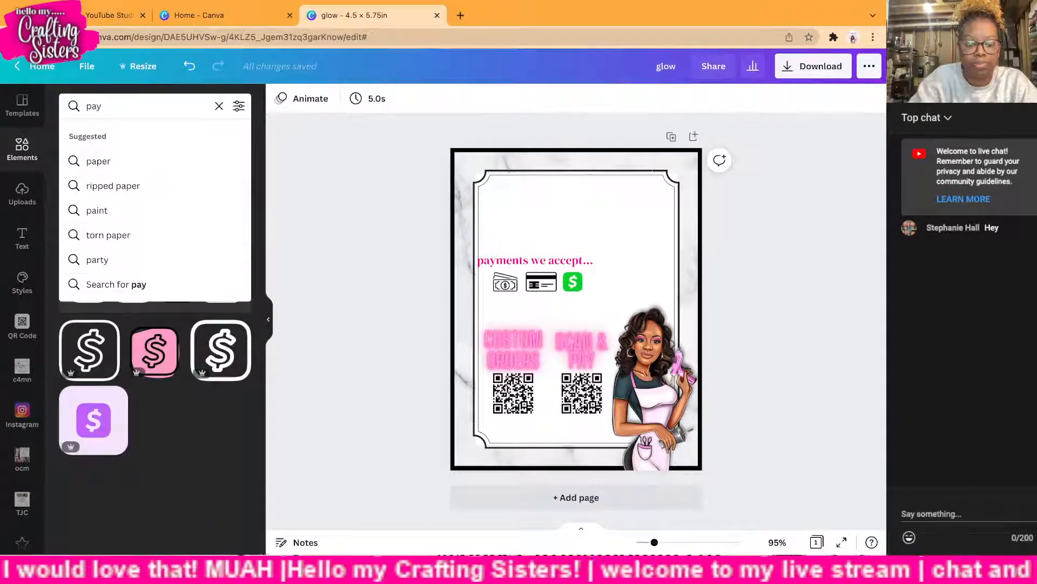
text(pal)
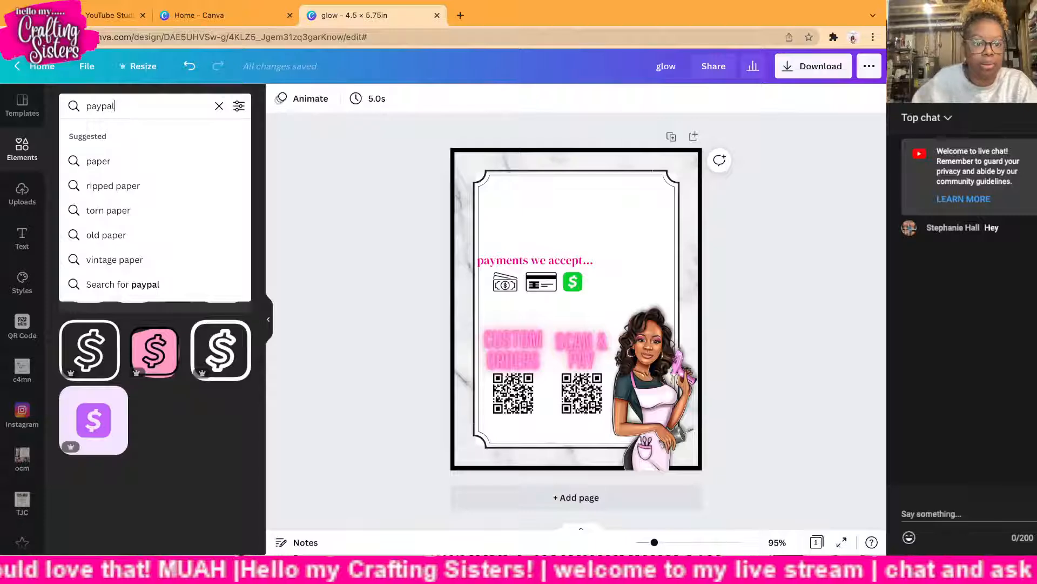
key(Return)
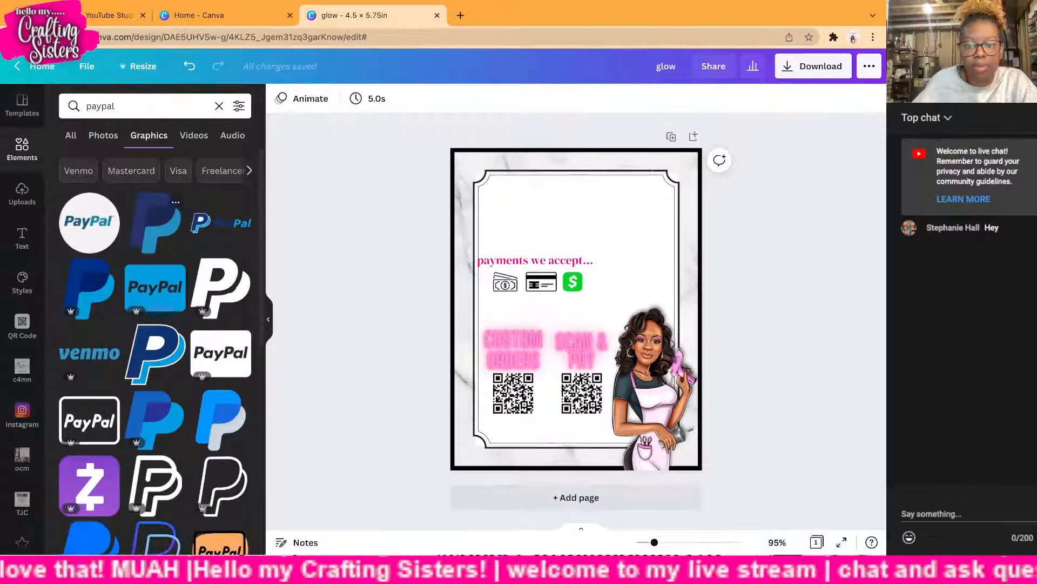
click(156, 222)
drag(562, 246, 638, 234)
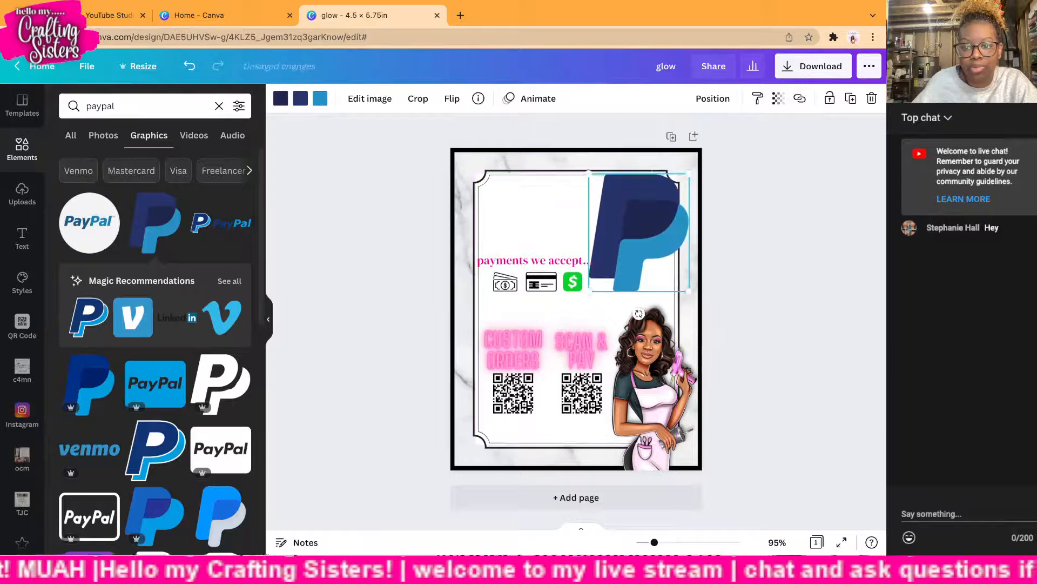
drag(689, 174, 587, 281)
Step: Spread the card, Cash App and PayPal icons apart in one row, leaving room for a label beneath each
drag(541, 281, 549, 281)
click(626, 281)
drag(626, 281, 631, 281)
drag(587, 281, 598, 281)
drag(549, 281, 550, 281)
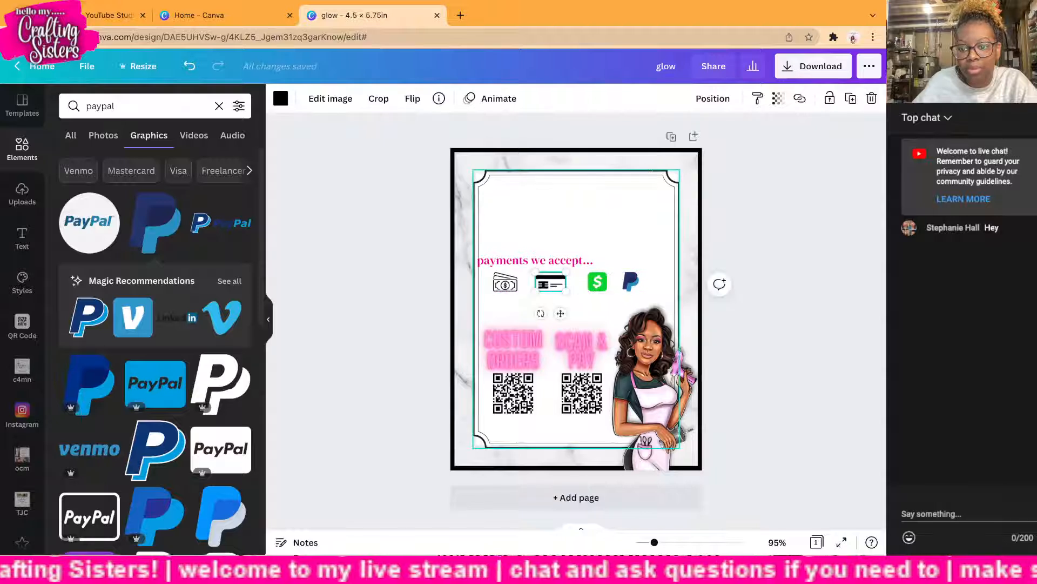
drag(632, 281, 636, 281)
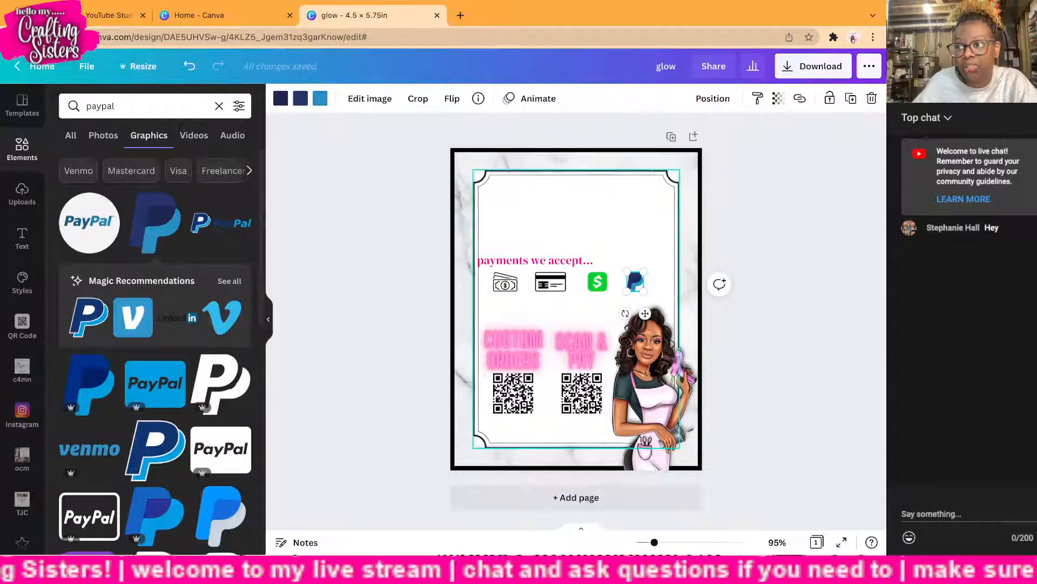
click(550, 282)
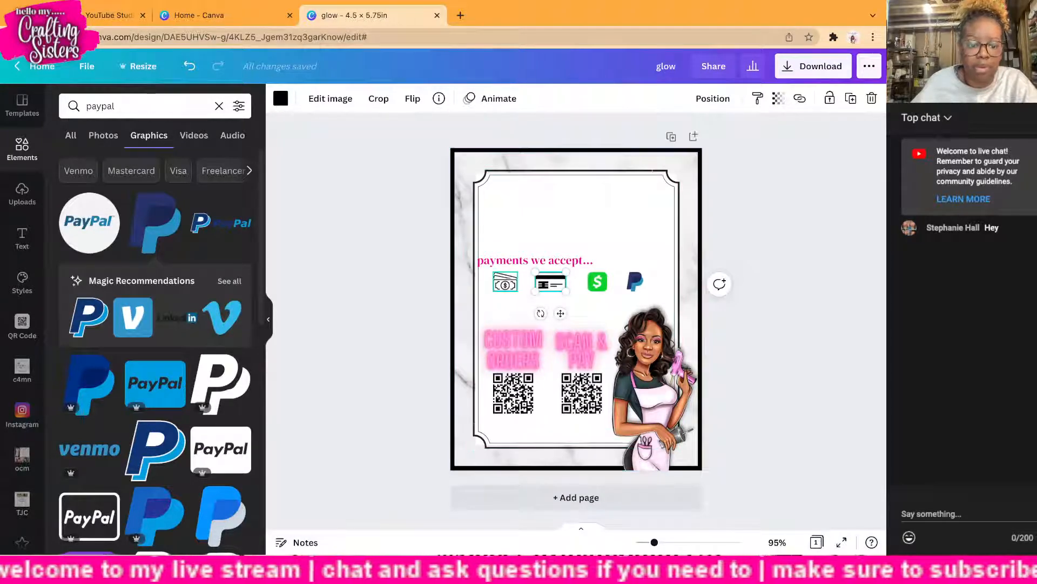
click(505, 282)
Step: Nudge the "payments we accept..." text slightly inward from the frame's edge
scroll(89, 273, down, 6)
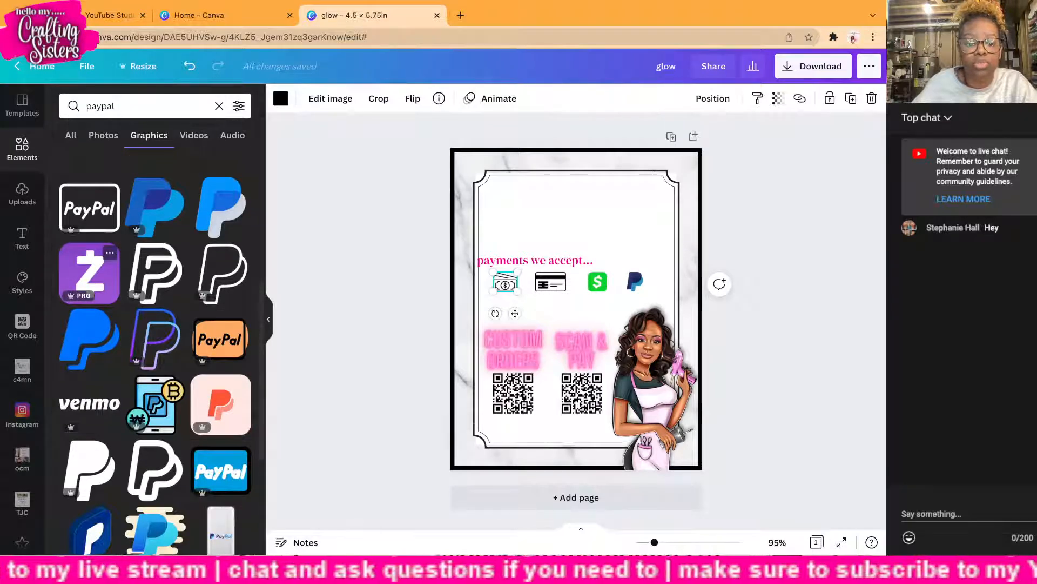
scroll(155, 324, down, 5)
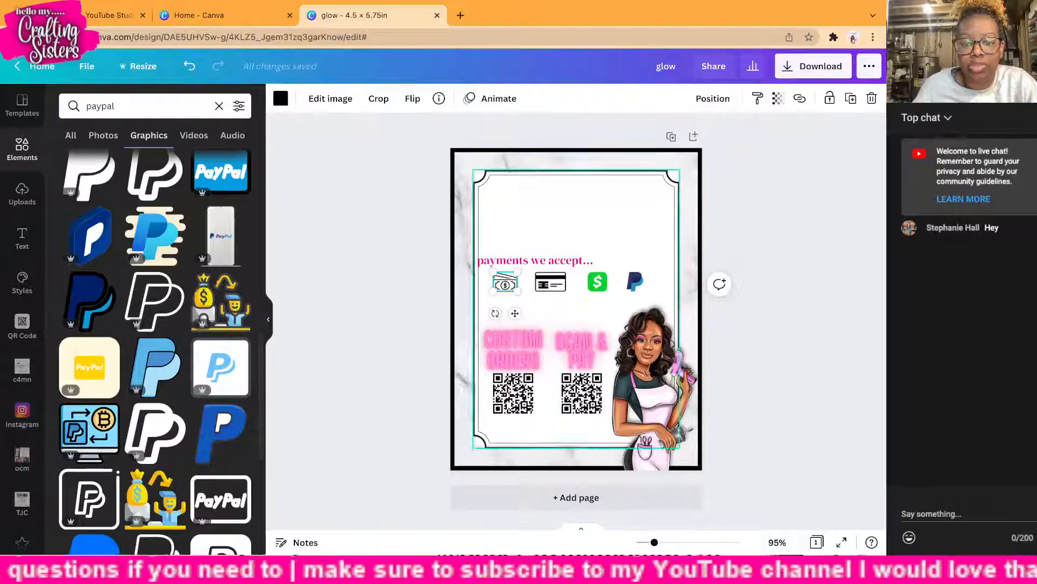
drag(534, 260, 538, 261)
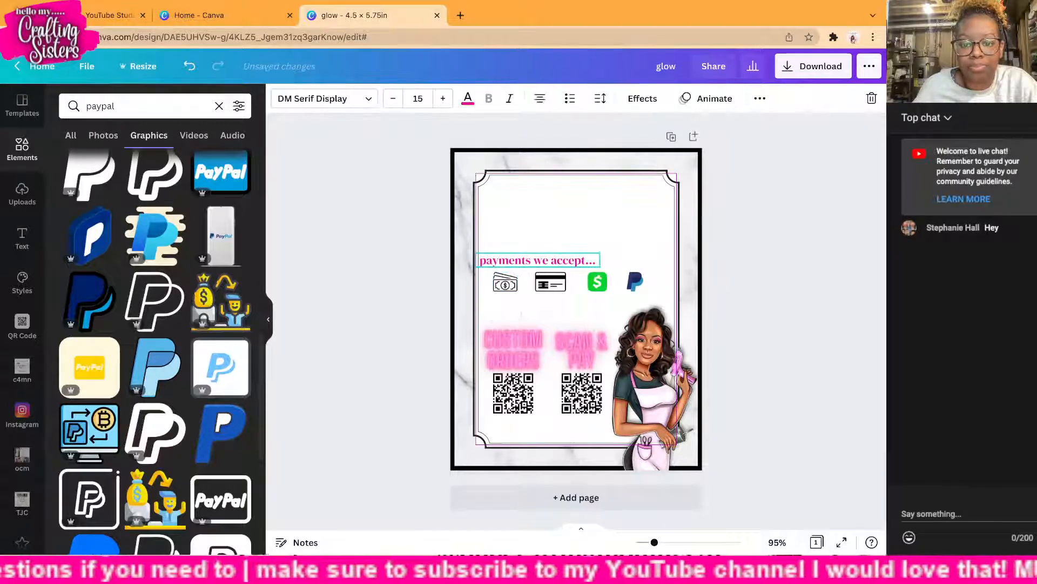
Step: Add a subheading reading "Cash" beneath the banknotes icon, widened to one line and shrunk to font size 7.6
click(505, 282)
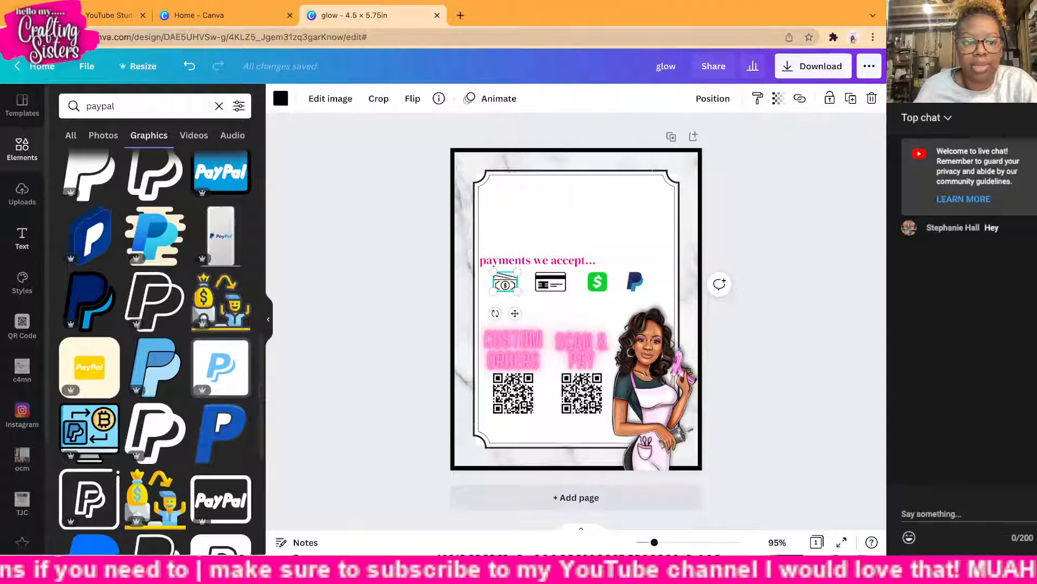
click(22, 238)
click(155, 212)
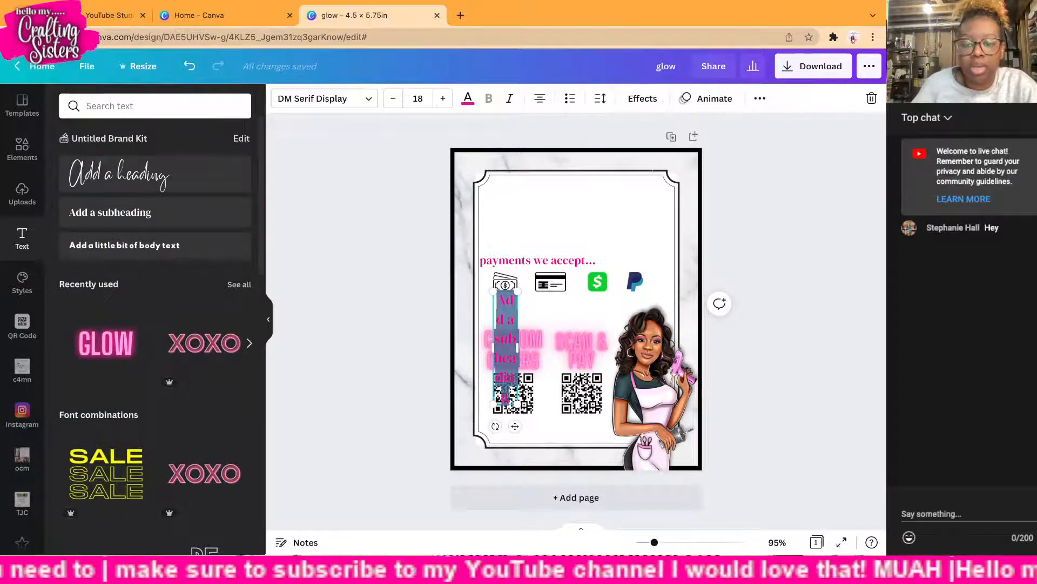
drag(517, 346, 620, 349)
mouse_move(493, 292)
mouse_down()
mouse_move(566, 301)
mouse_move(479, 296)
mouse_up()
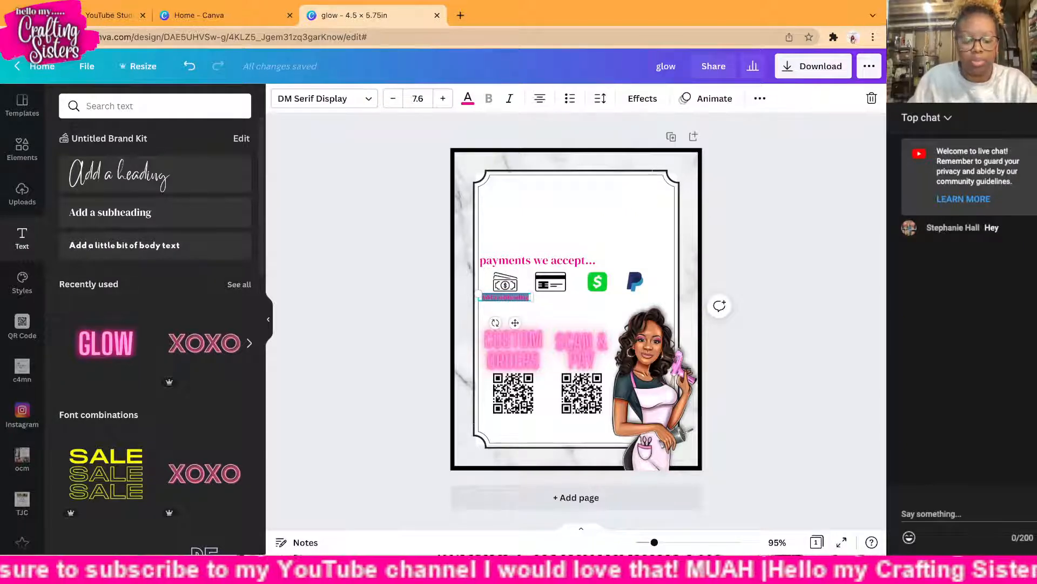
text(c)
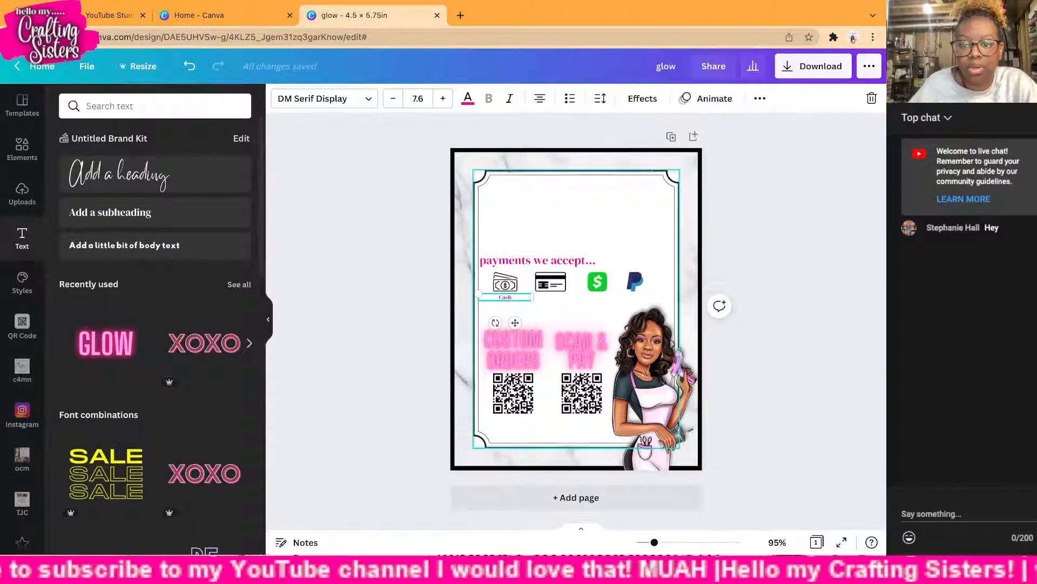
Step: Duplicate the Cash label and enlarge the copy to font size 10.2 below the original
click(760, 97)
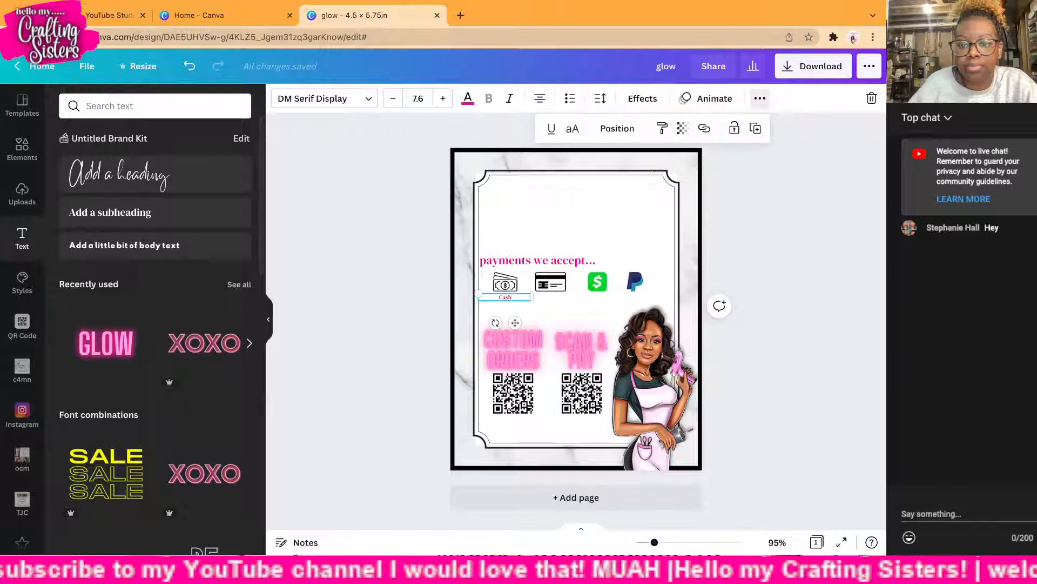
key(ctrl+d)
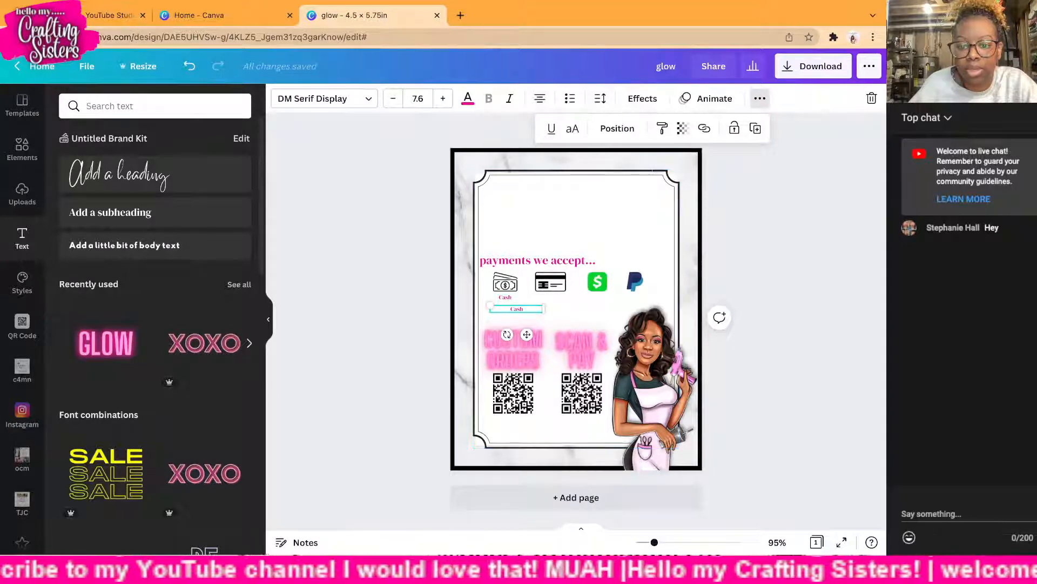
mouse_move(544, 312)
mouse_down()
mouse_move(562, 315)
mouse_move(523, 312)
mouse_up()
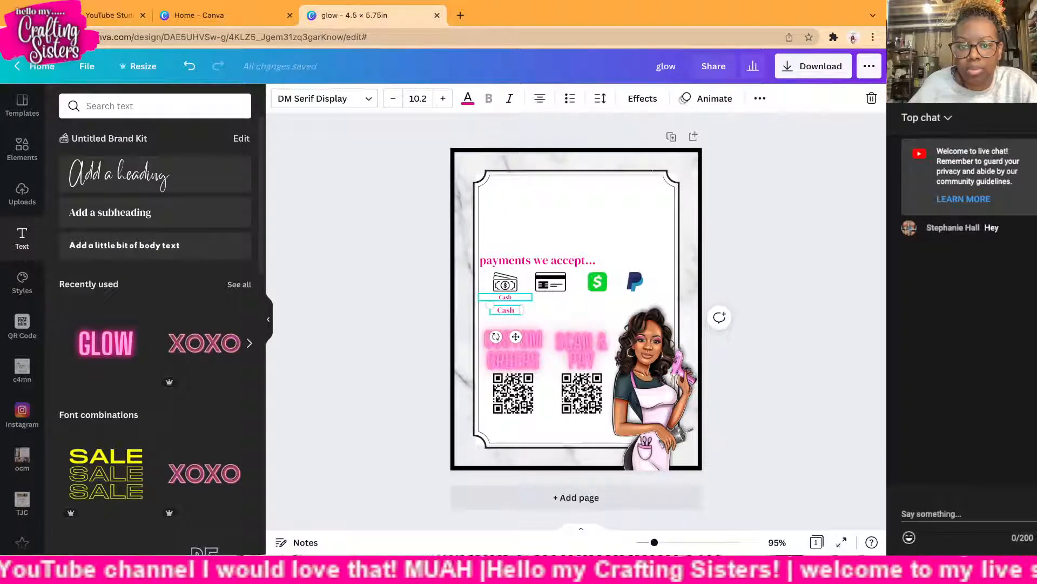
Step: Set the original Cash label's font size to 10.2
click(505, 298)
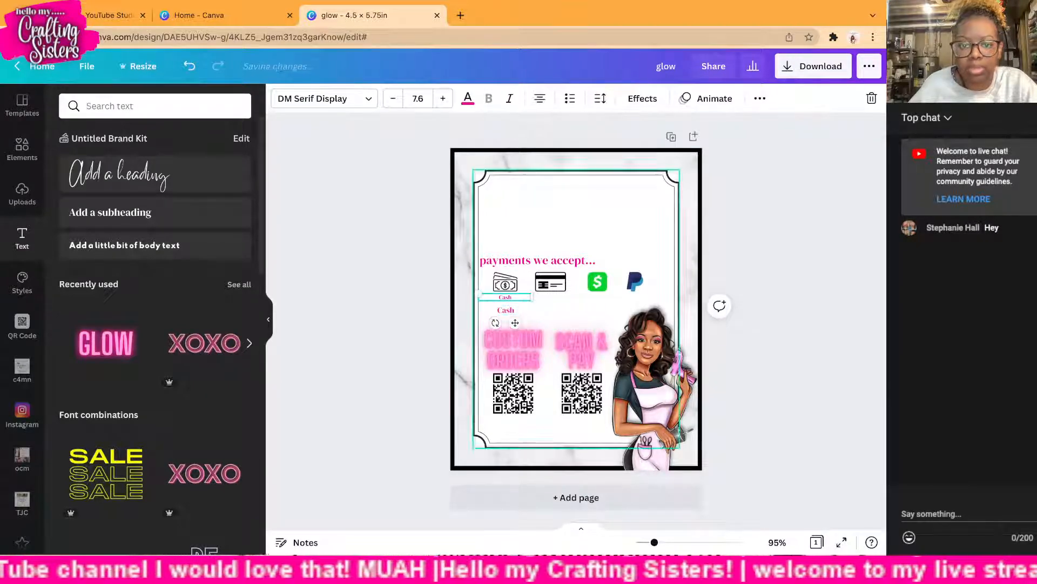
click(418, 98)
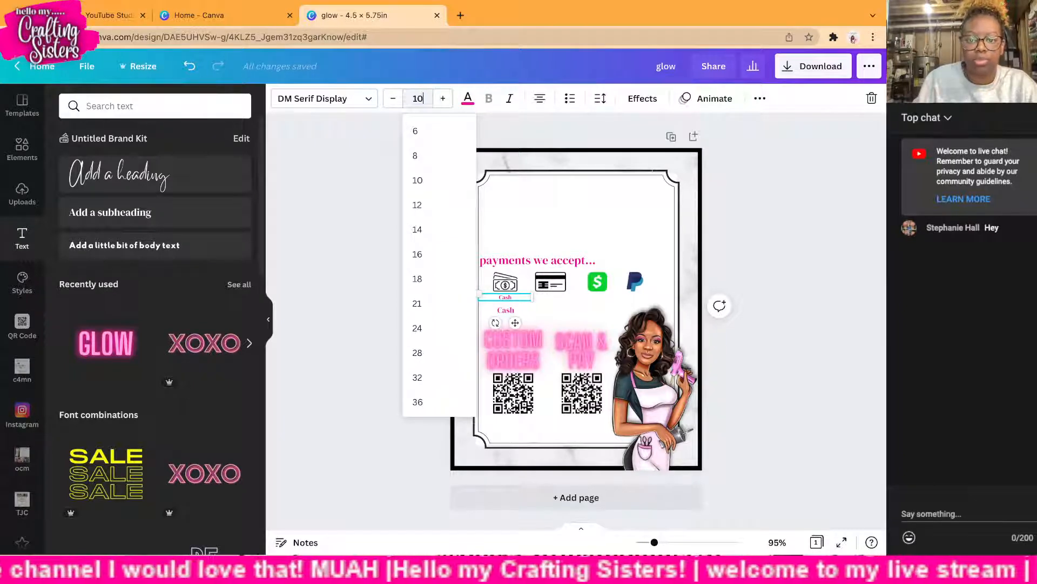
text(10.2)
key(Return)
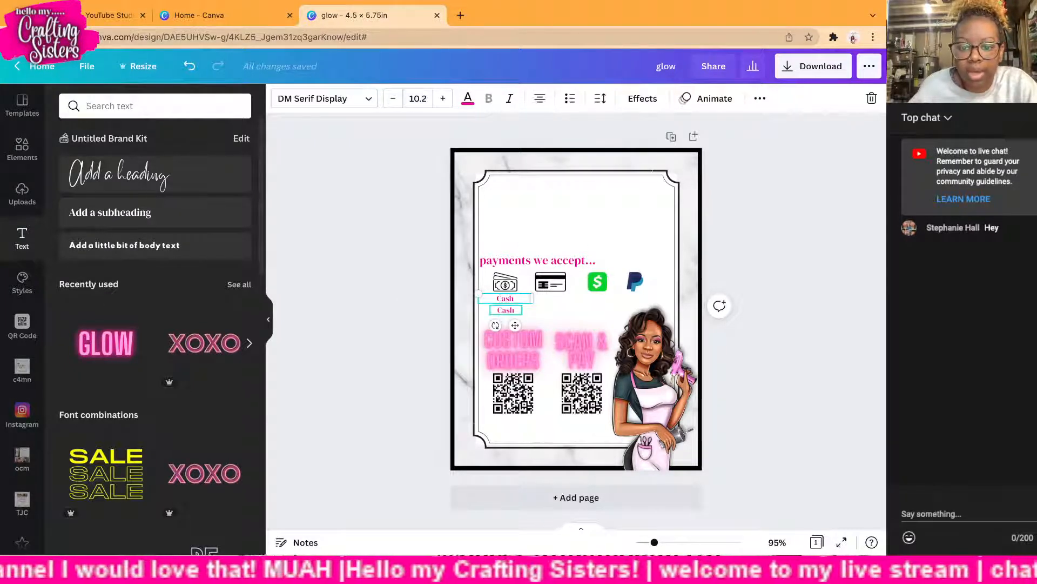
Step: Move the copied label beneath the card icon, change its text to "Debit/ Credit", and widen it to fit on one line
click(506, 310)
drag(506, 310, 551, 299)
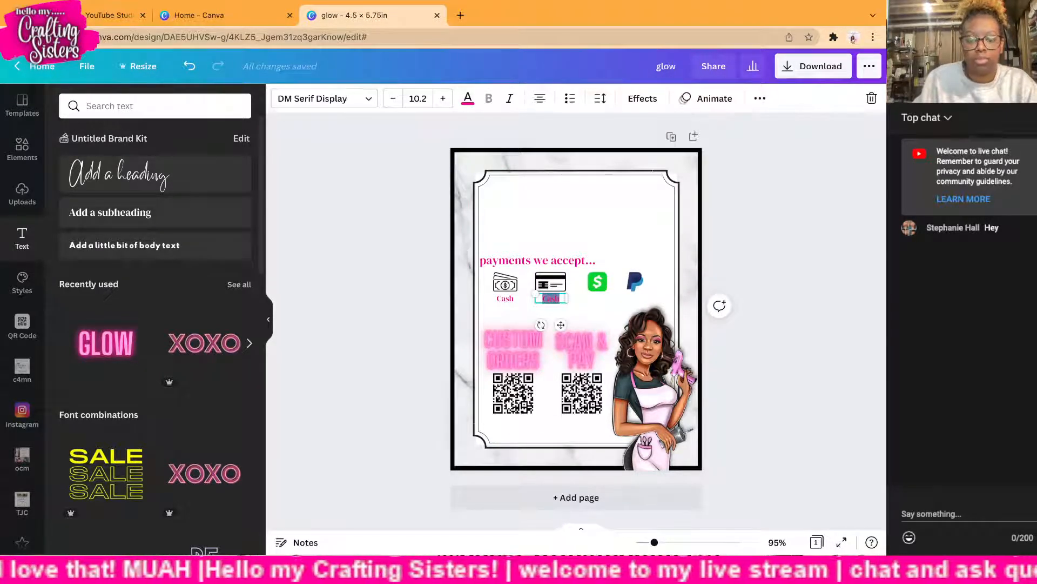
text(Debit C)
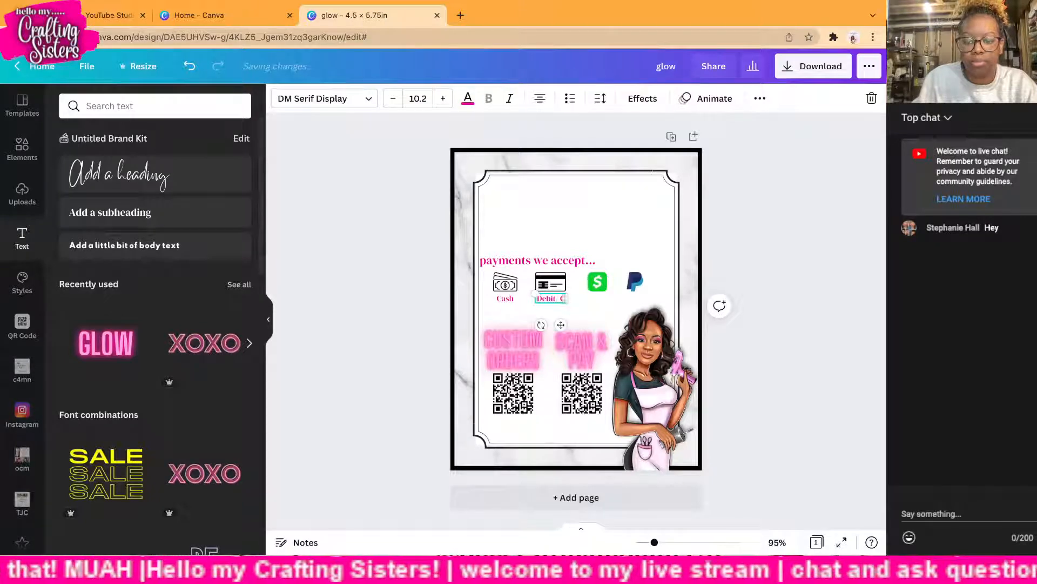
key(Return)
text(Credit)
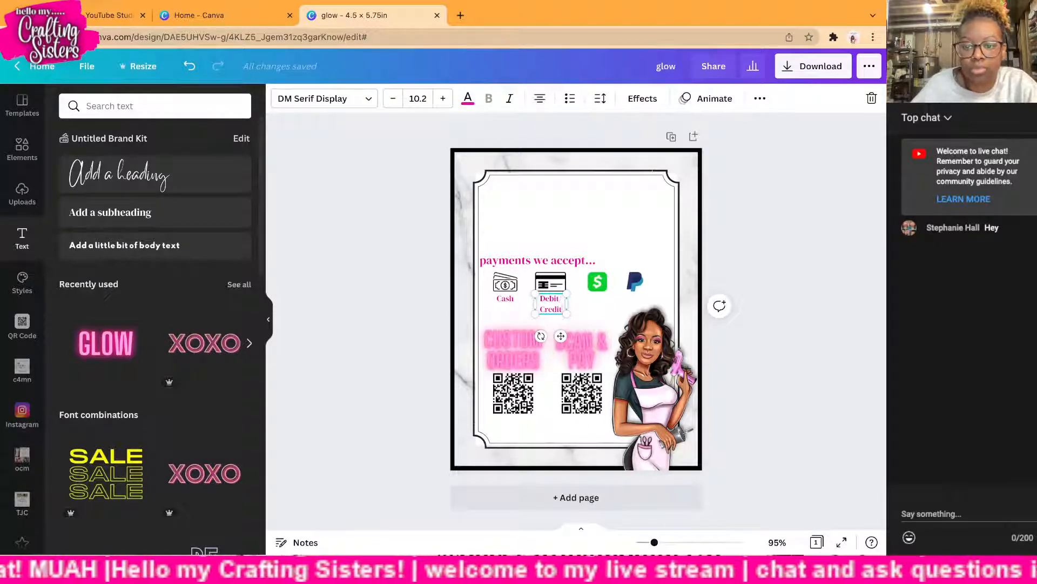
mouse_move(566, 303)
mouse_down()
mouse_move(582, 304)
mouse_move(550, 298)
mouse_up()
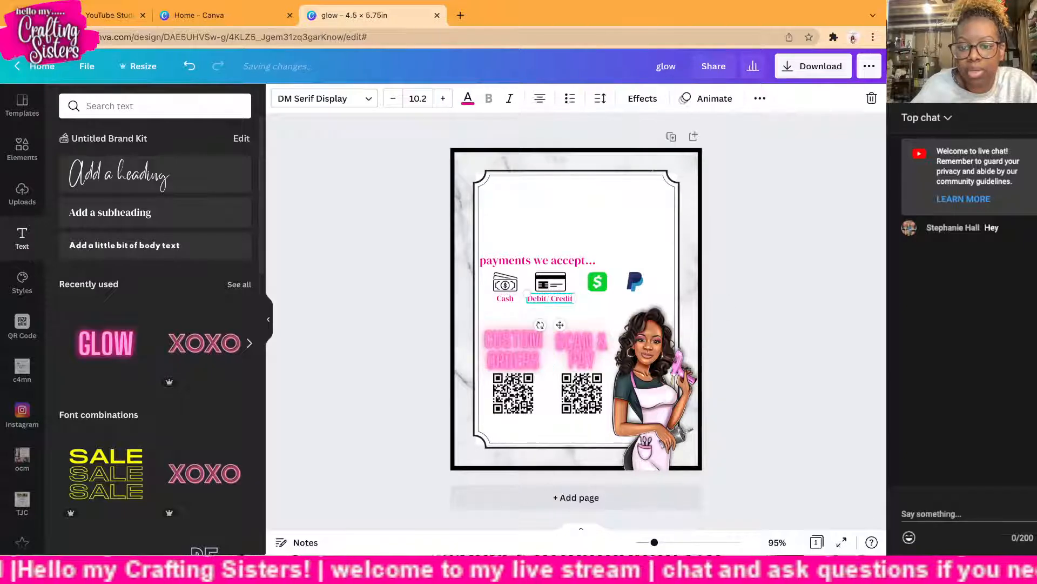
Step: Duplicate the Cash label, place the copy beneath the green dollar icon, and change its text to "Cashapp"
click(504, 298)
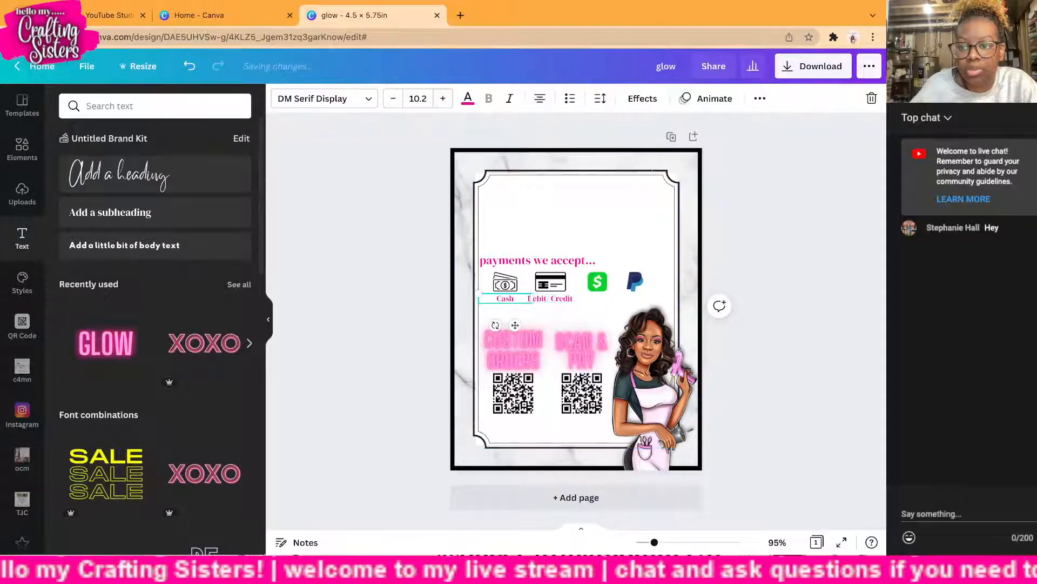
click(759, 98)
click(755, 129)
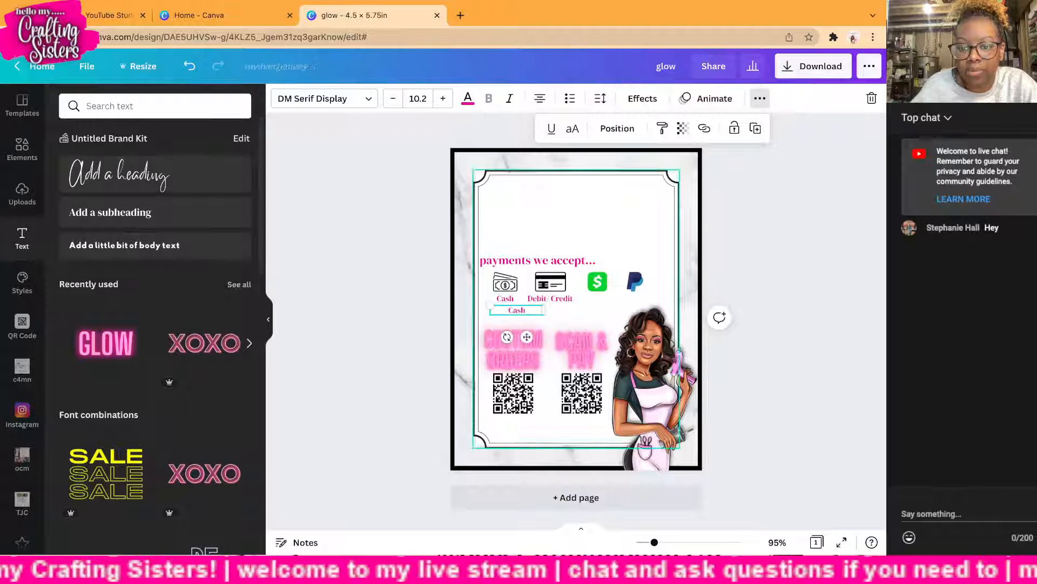
drag(517, 310, 590, 295)
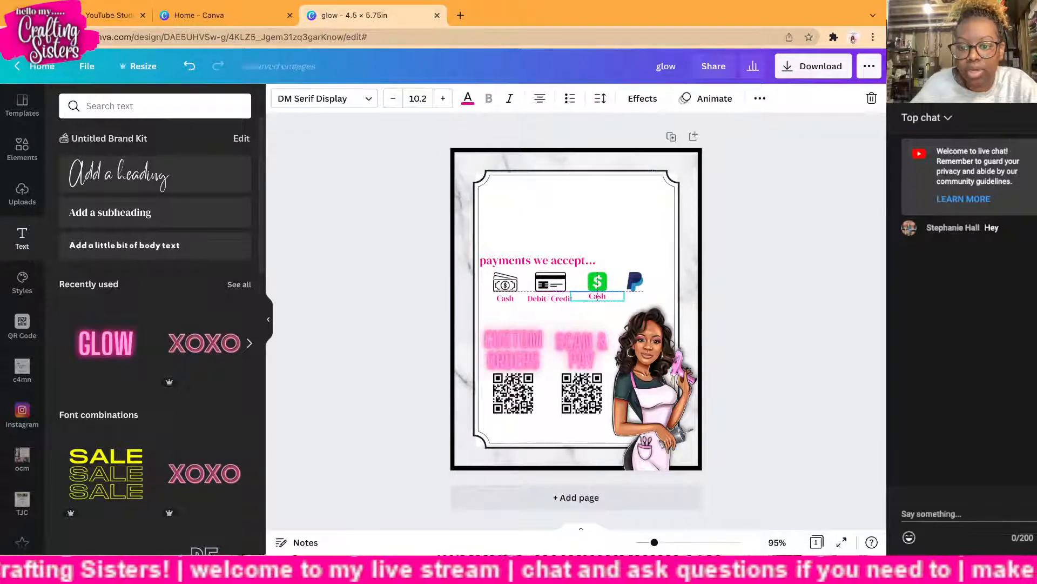
text(app)
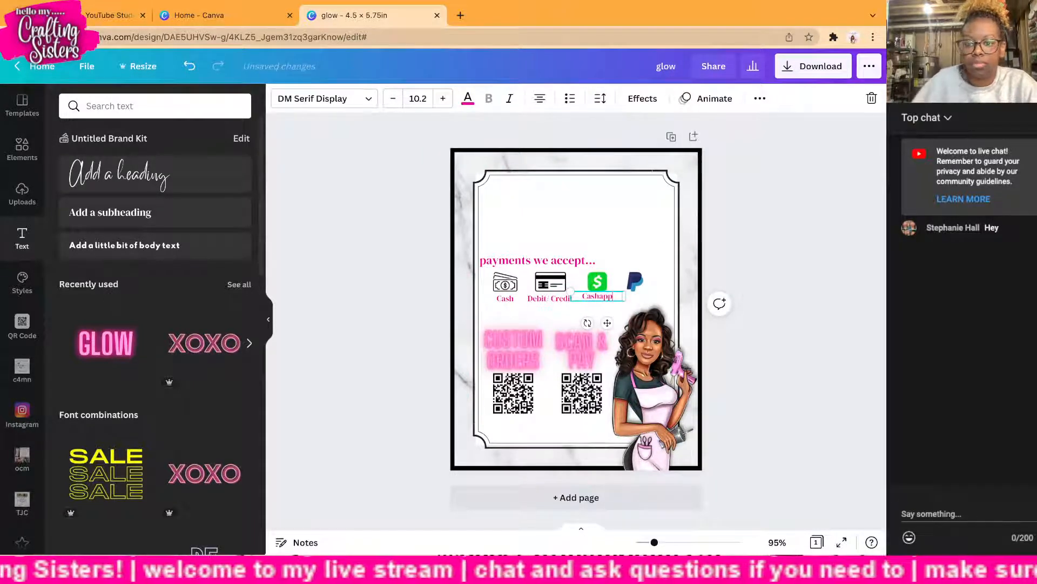
Step: Duplicate the Cashapp label, place the copy beneath the PayPal logo, and center the logo above it
click(759, 98)
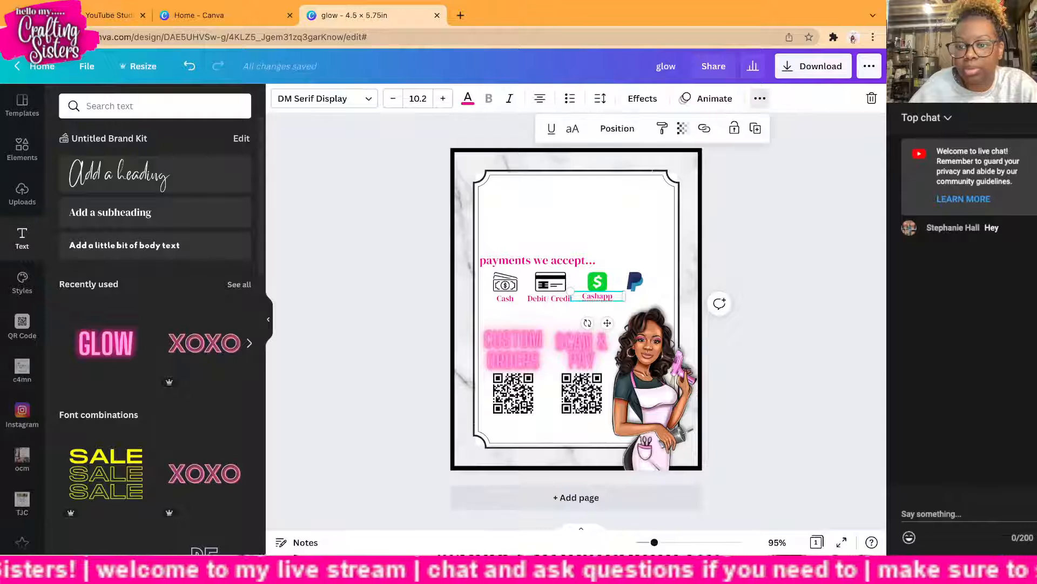
click(755, 128)
drag(699, 321, 656, 325)
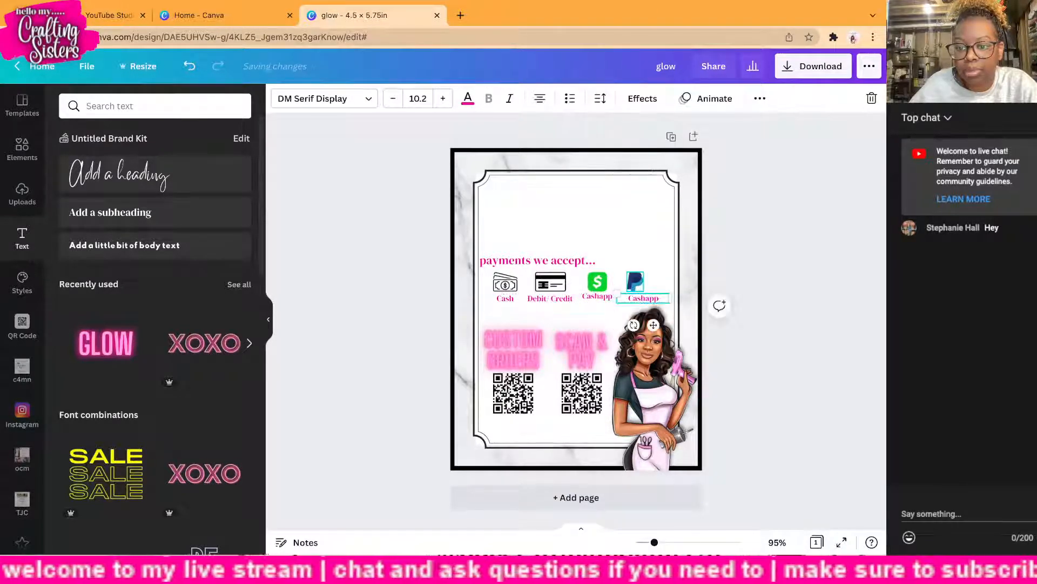
drag(635, 281, 644, 282)
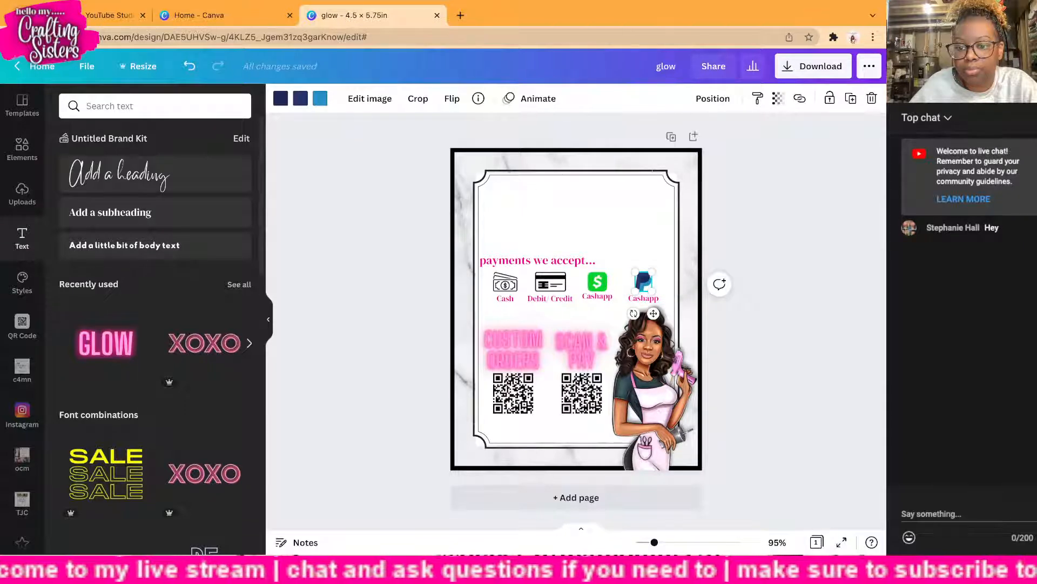
Step: Change the label beneath the PayPal logo to "PayPal" and align the Cashapp label with the other payment labels
double_click(643, 298)
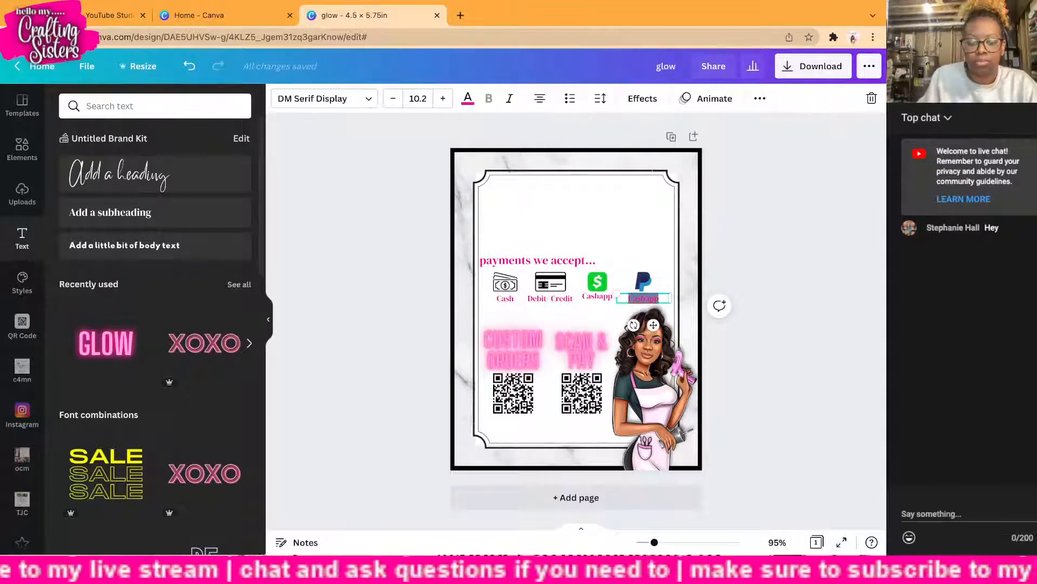
text(PayPal)
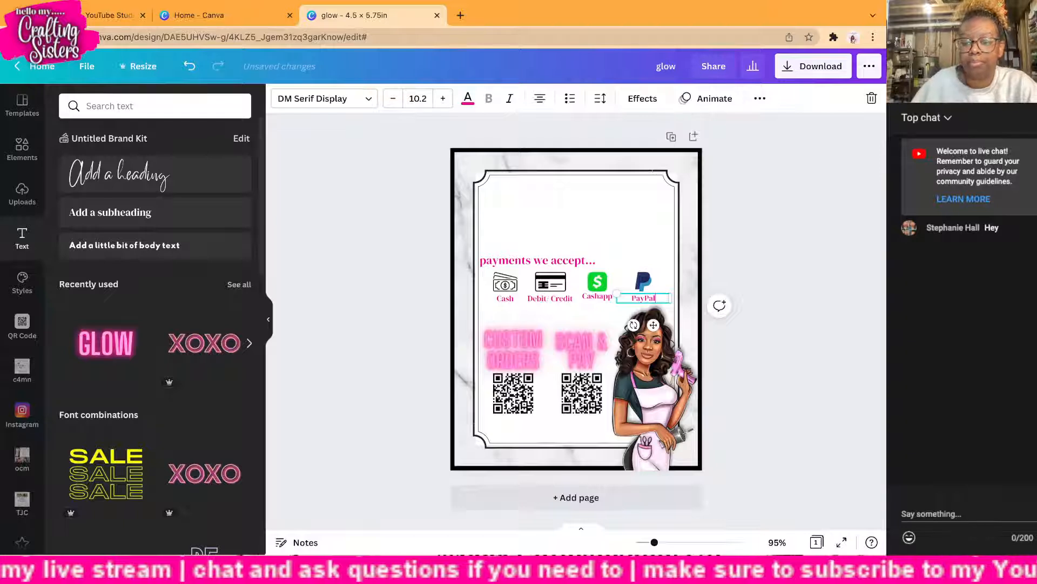
click(735, 351)
click(597, 296)
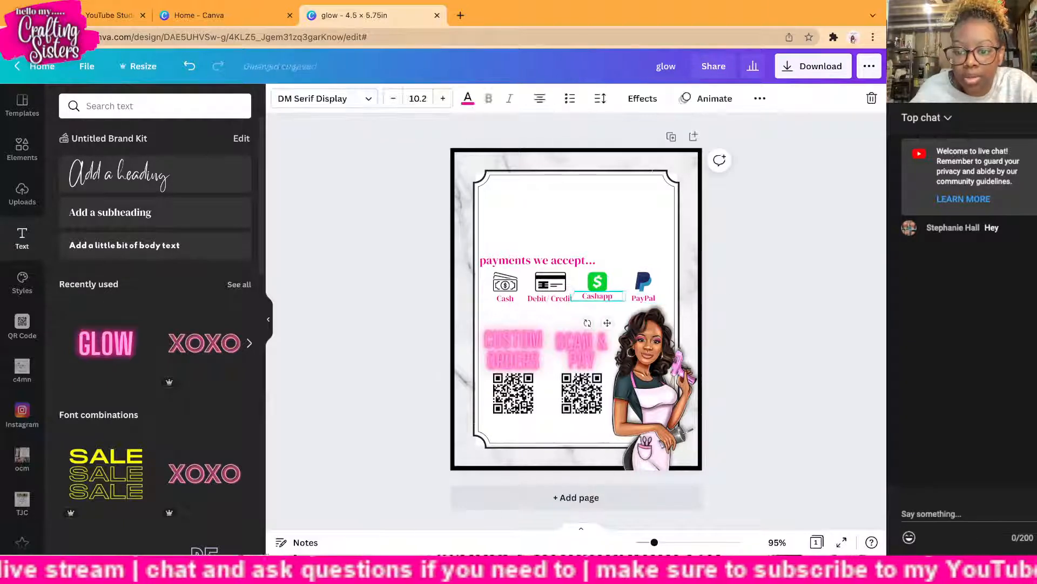
mouse_move(597, 296)
mouse_down()
mouse_move(576, 282)
mouse_move(597, 284)
mouse_up()
Step: Nudge the card, Cashapp and PayPal icons down so they sit close above their labels
click(597, 281)
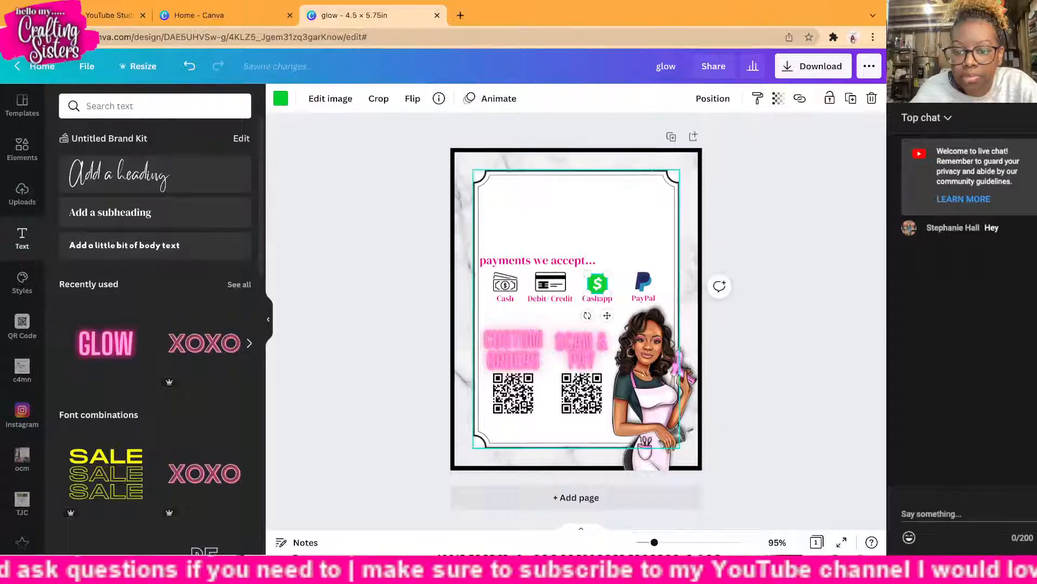
click(550, 283)
drag(550, 282, 550, 285)
click(644, 281)
drag(644, 282, 643, 283)
Step: Lower the "payments we accept..." heading toward the icon row and shrink its text to size 13.1
drag(505, 282, 540, 263)
key(Escape)
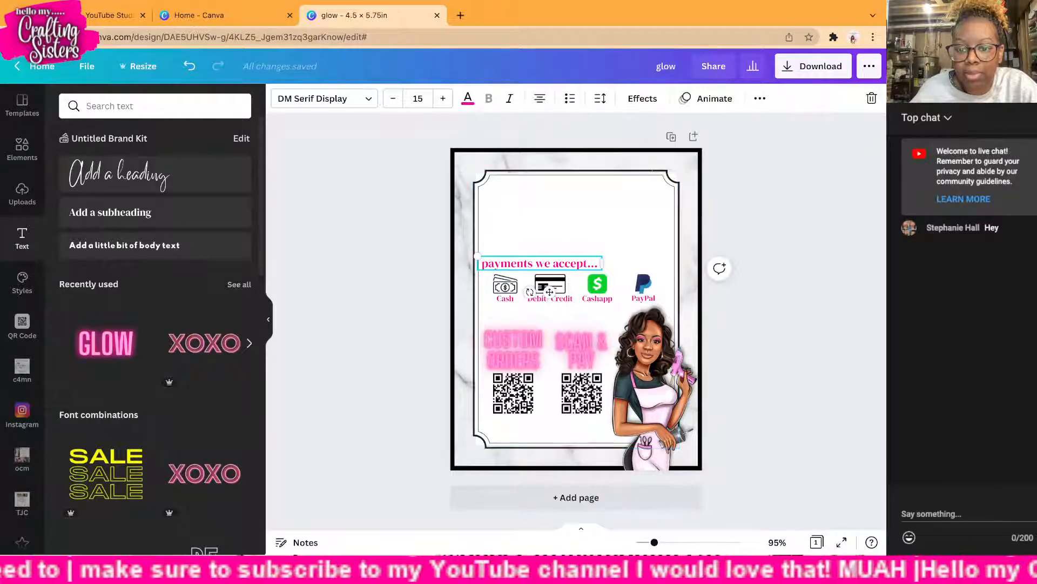
drag(477, 256, 519, 264)
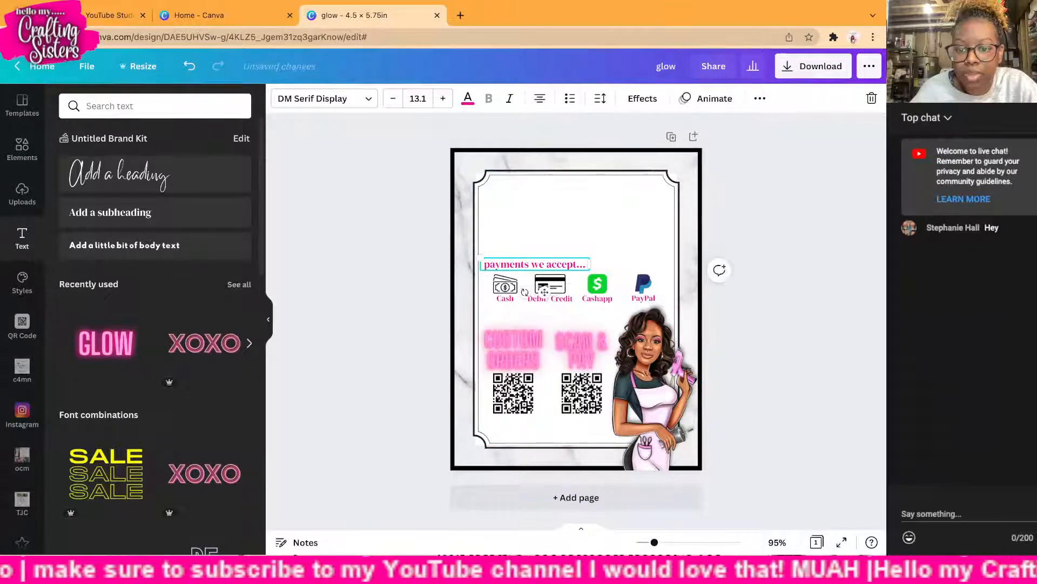
key(Escape)
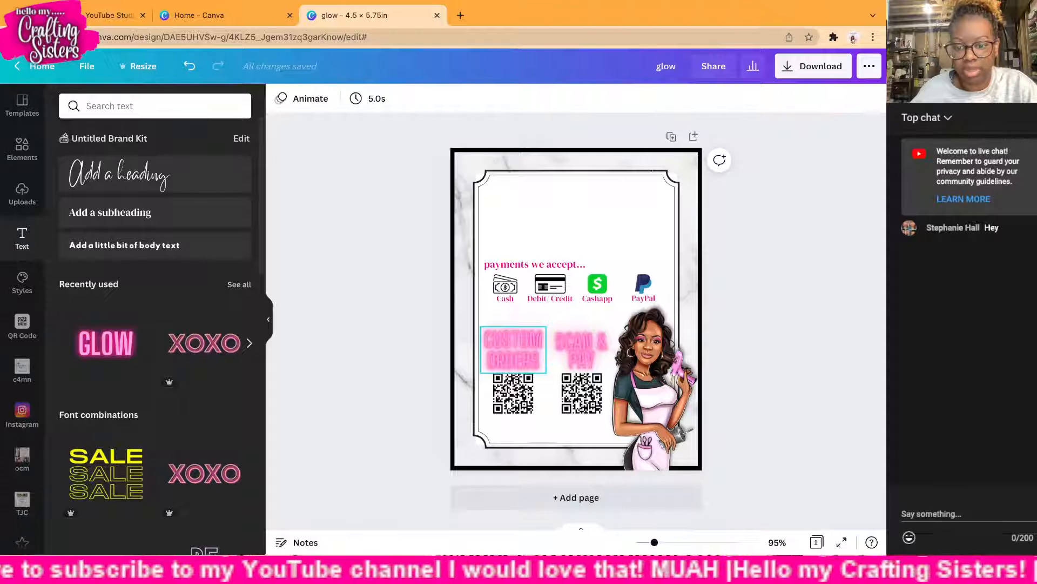
Step: Duplicate the CUSTOM ORDERS heading, set the copy's Neon intensity to 100, and place it exactly over the original
click(514, 349)
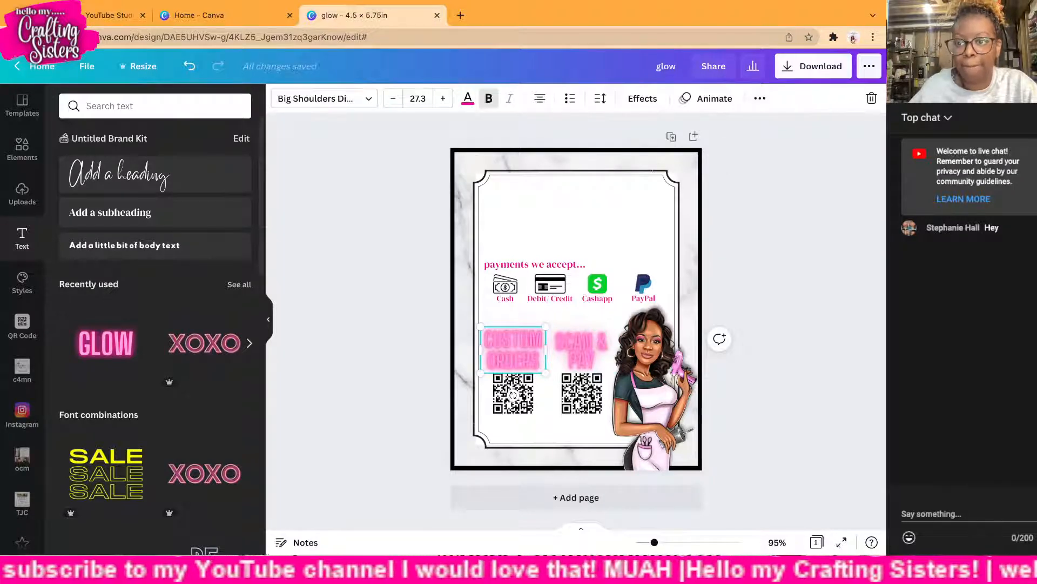
click(759, 99)
key(ctrl+d)
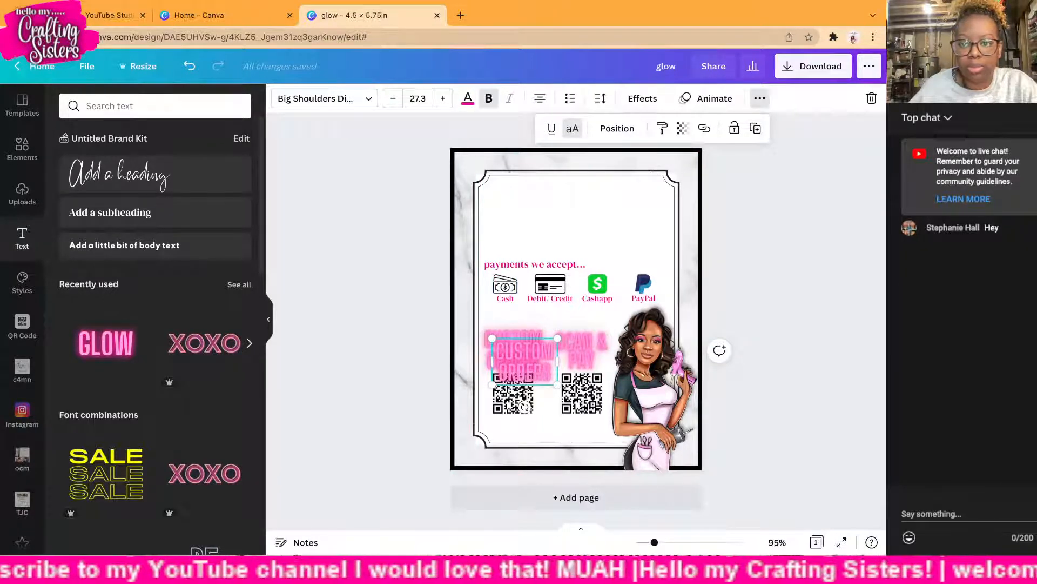
click(643, 99)
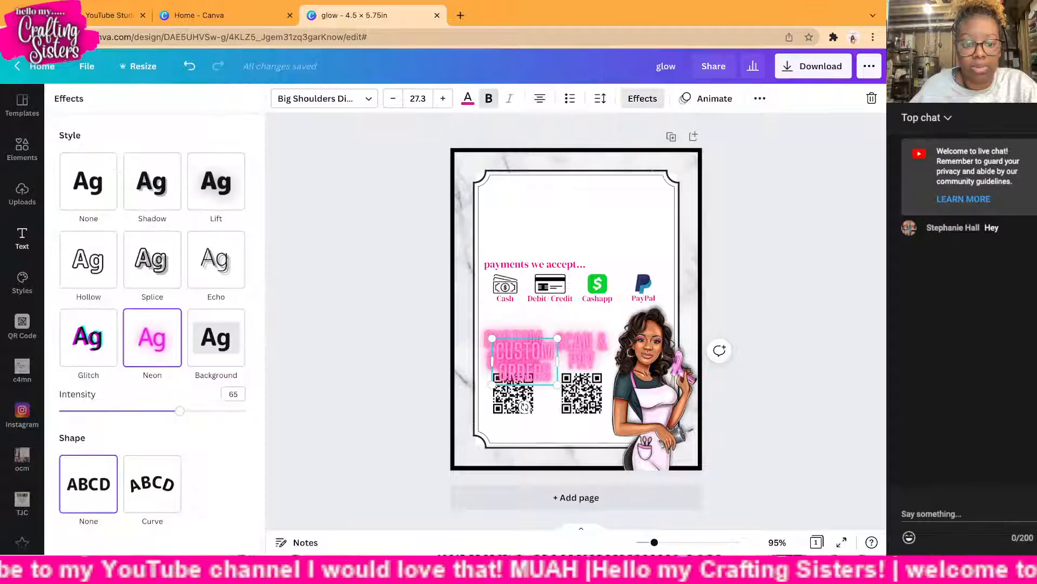
drag(176, 410, 245, 411)
drag(524, 360, 513, 349)
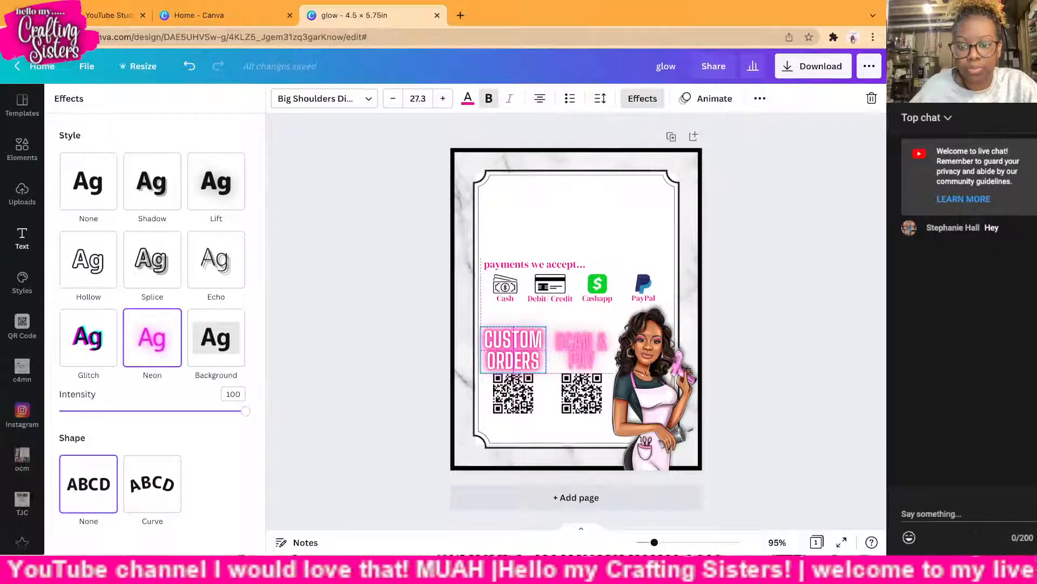
Step: Duplicate the SCAN & PAY heading, place the copy exactly over the original, and set its Neon intensity to 100
click(581, 352)
click(760, 99)
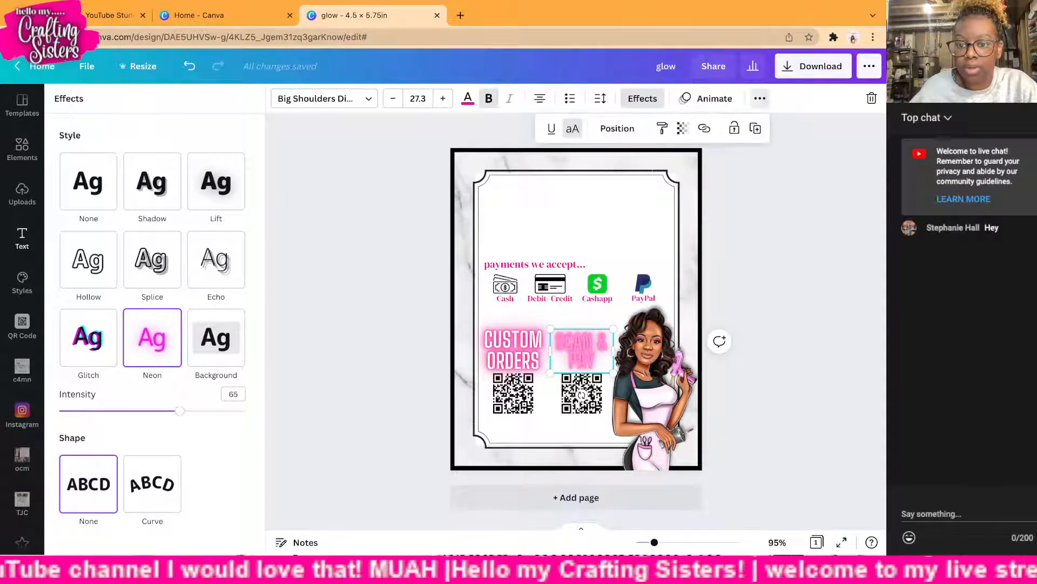
key(super+d)
drag(592, 362, 581, 351)
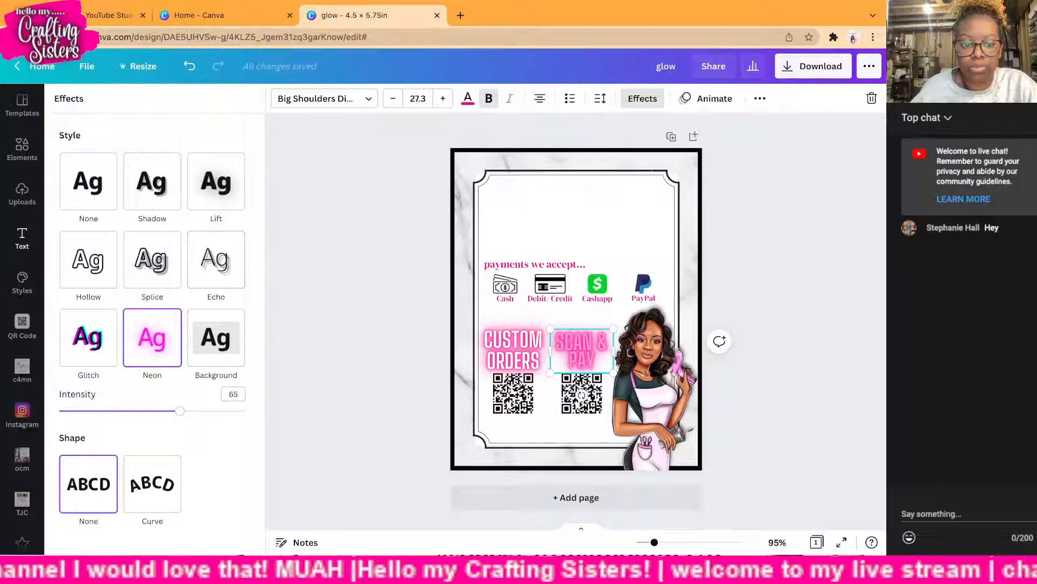
drag(180, 410, 246, 410)
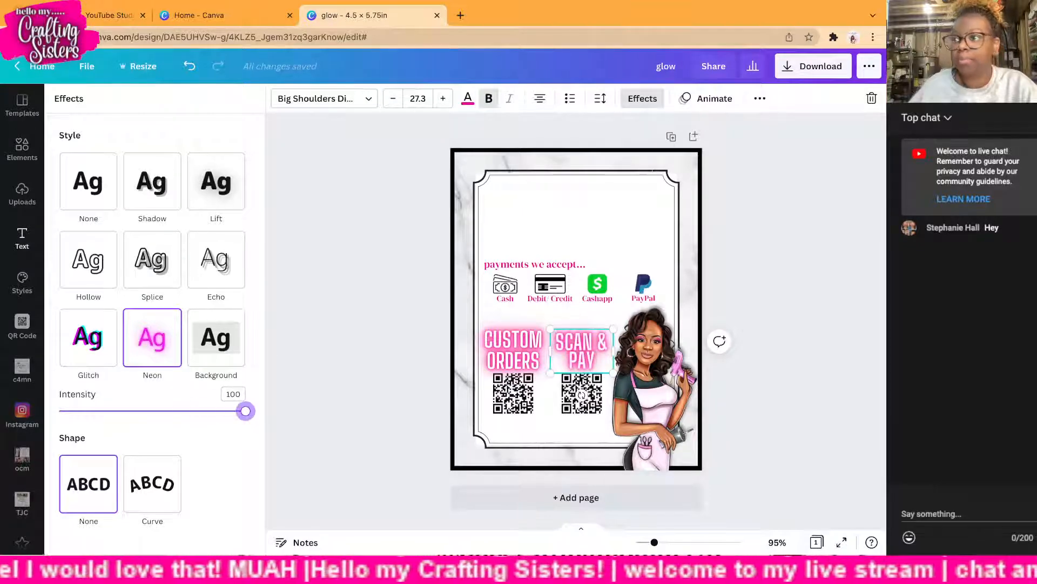
key(Escape)
key(Escape)
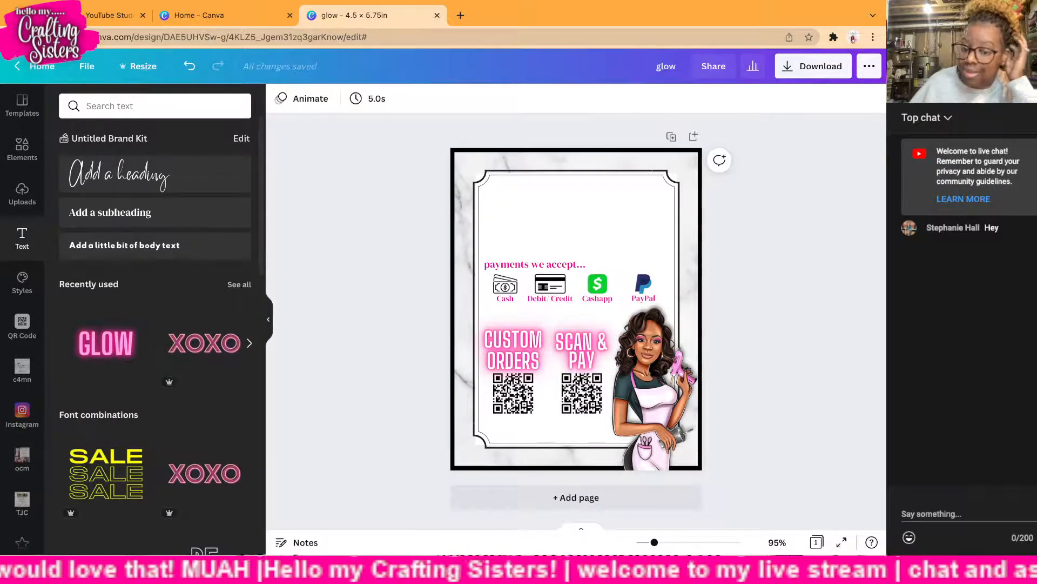
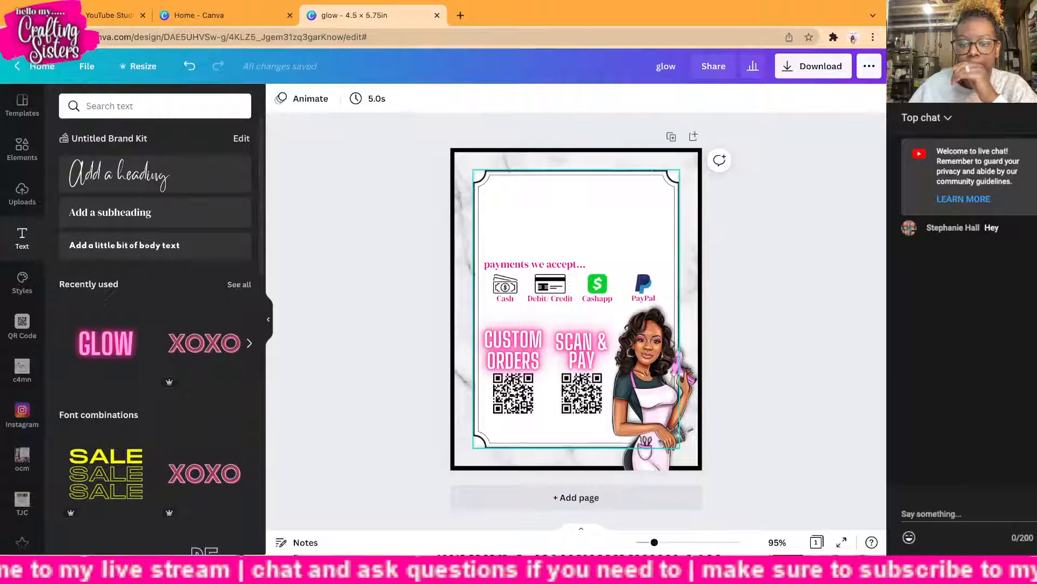
Step: Remove the newly added blank page and duplicate the finished sign page instead
click(576, 497)
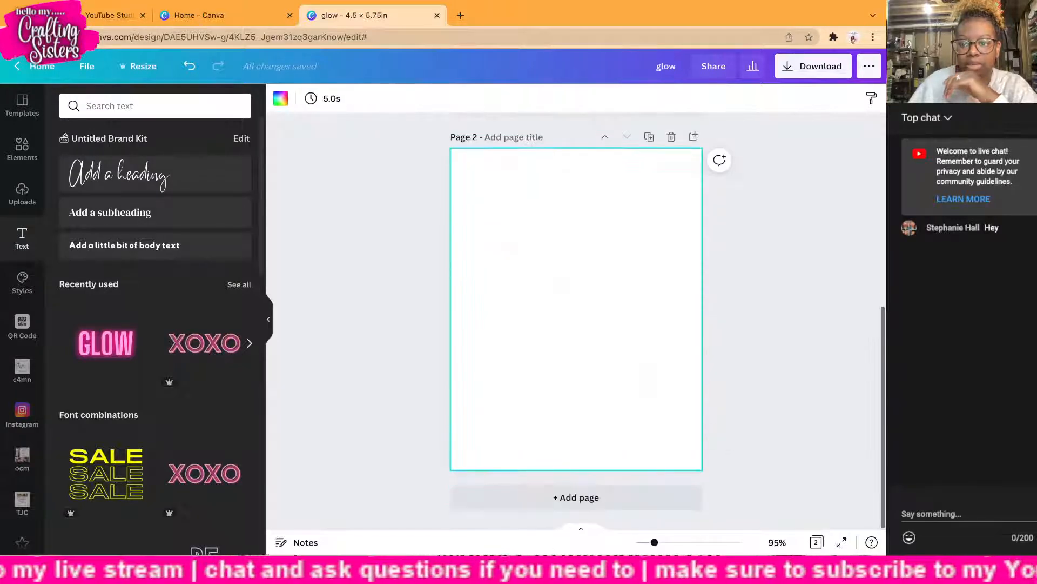
click(672, 137)
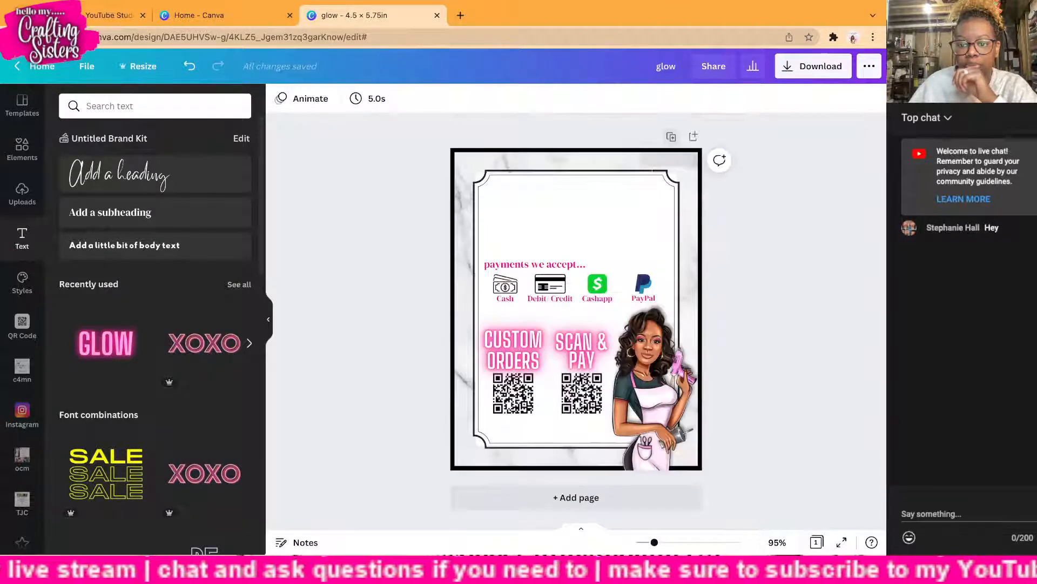
click(672, 138)
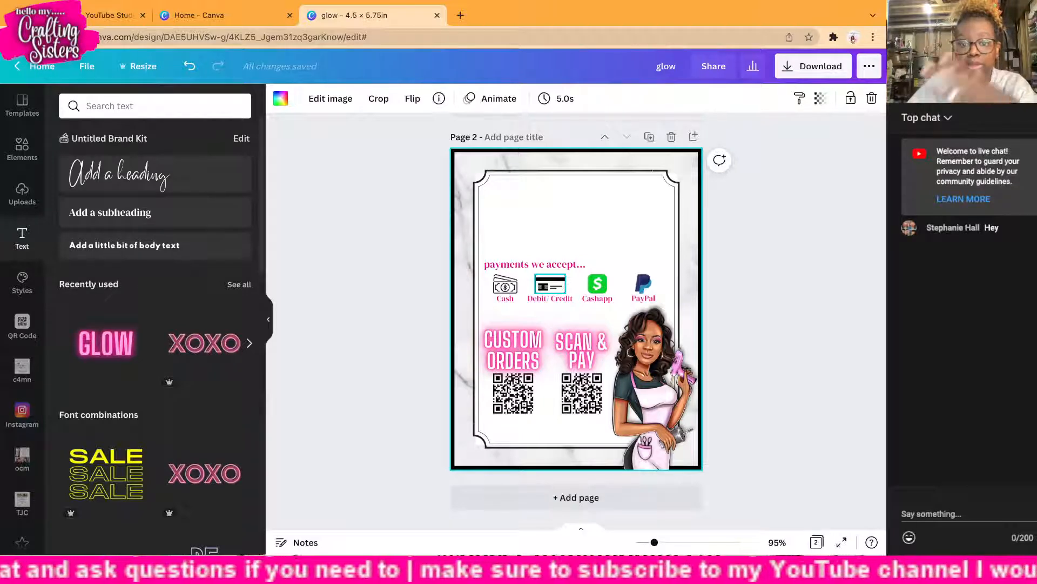
Step: Undo the accidental move of the ornate frame on page 2 and lock the frame in place
drag(562, 233, 593, 254)
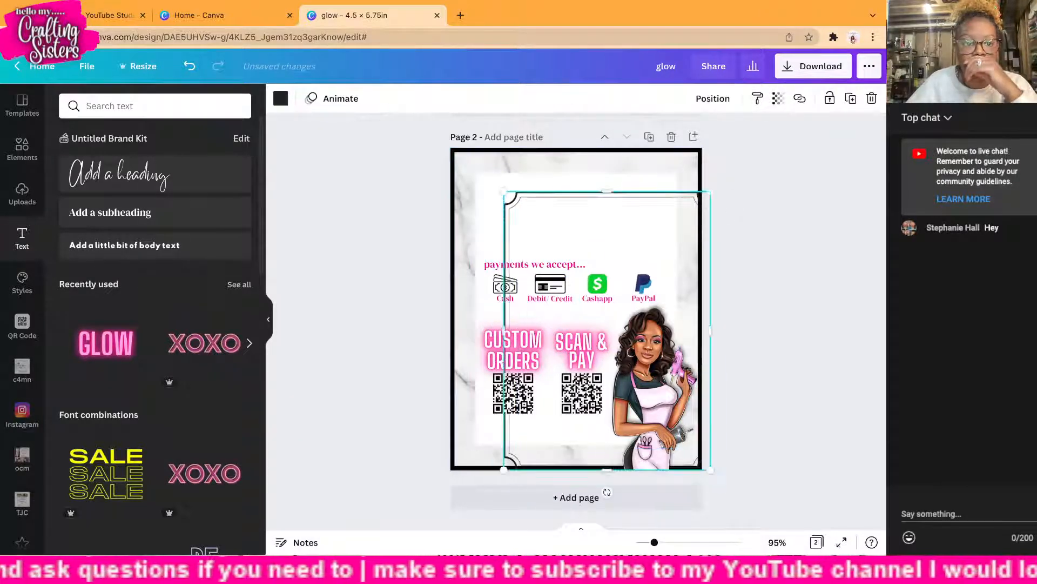
key(ctrl+z)
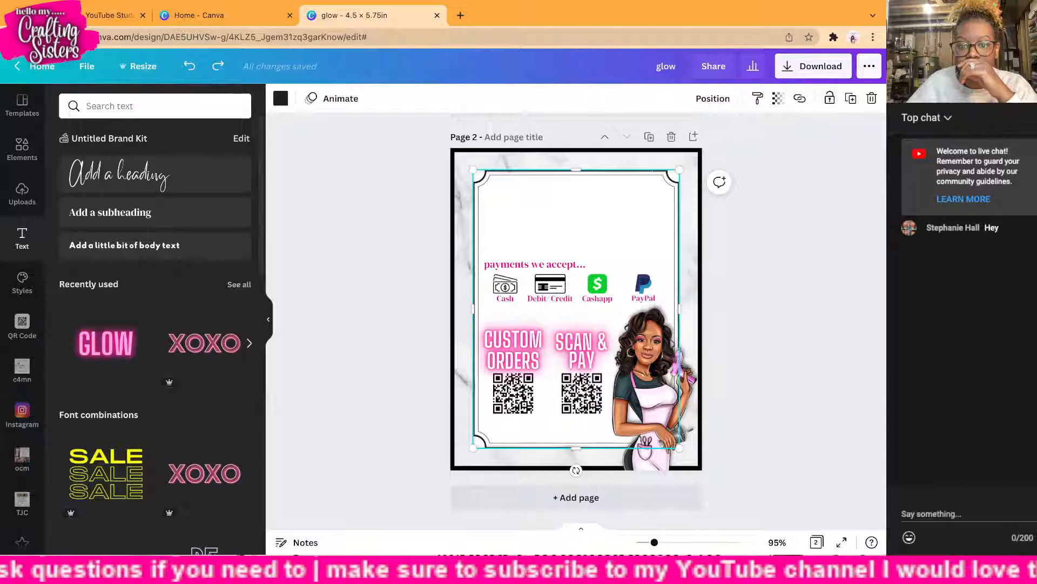
click(829, 98)
Step: Try to select the payments heading and its icons together on page 2 without the surrounding frame
drag(518, 237, 652, 292)
click(576, 227)
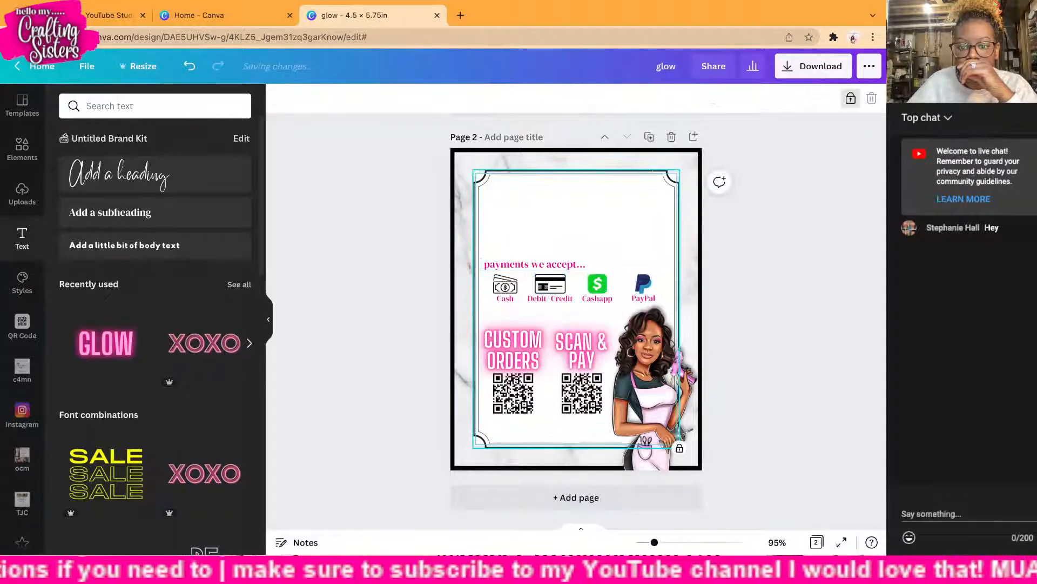
drag(504, 228, 642, 290)
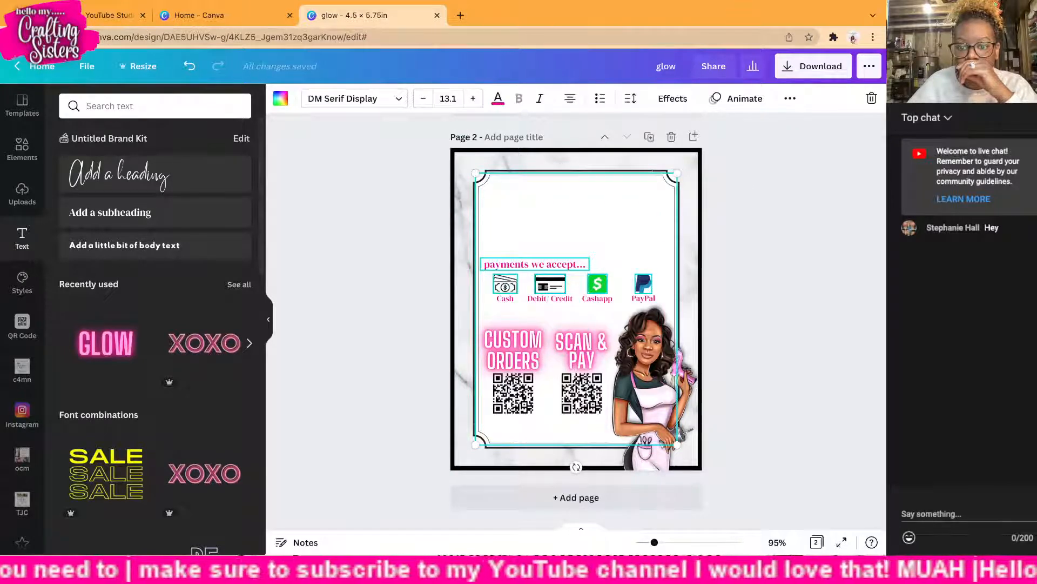
click(575, 222)
click(576, 221)
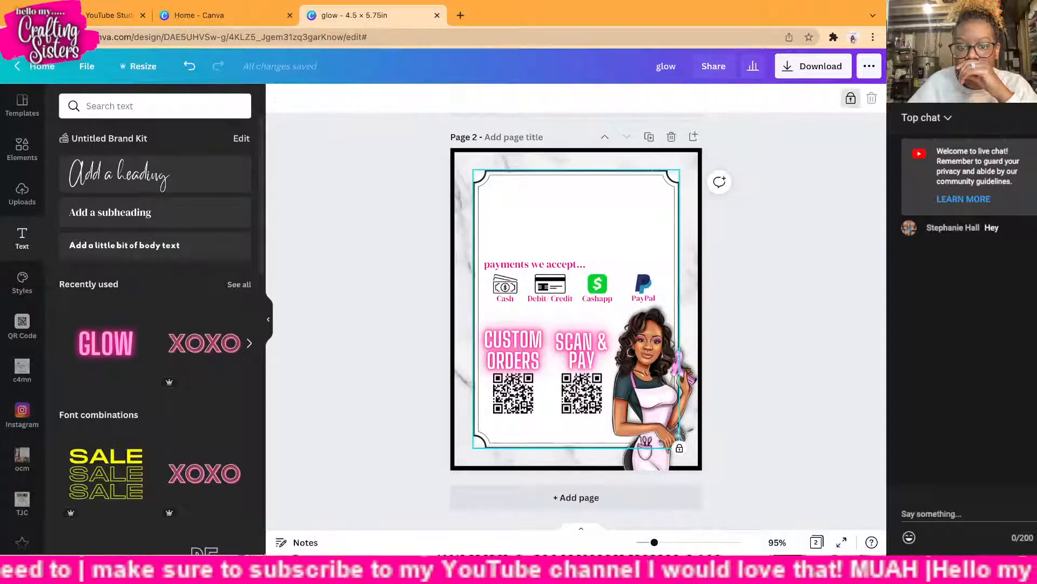
key(Escape)
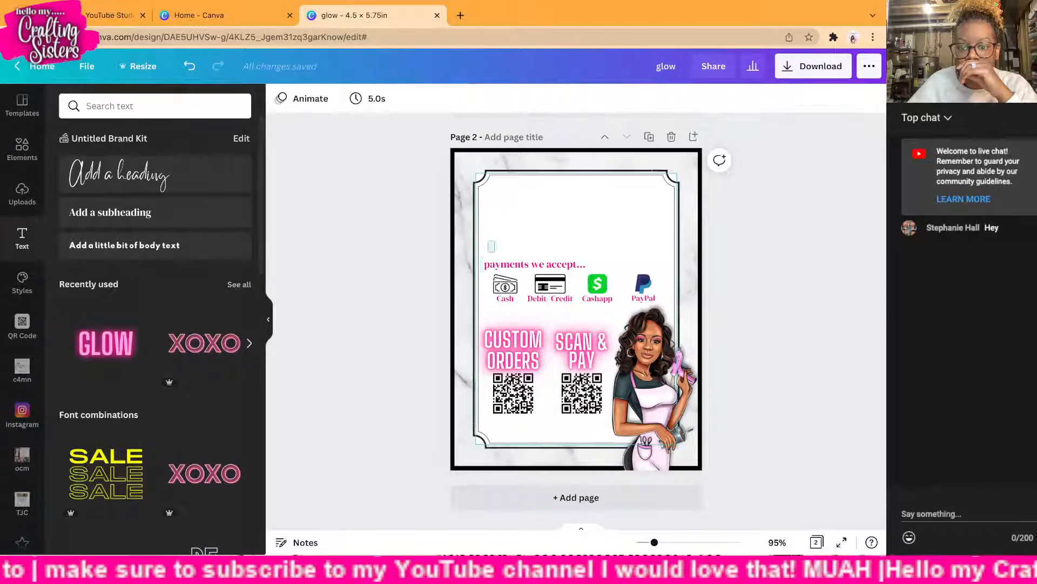
drag(487, 241, 657, 293)
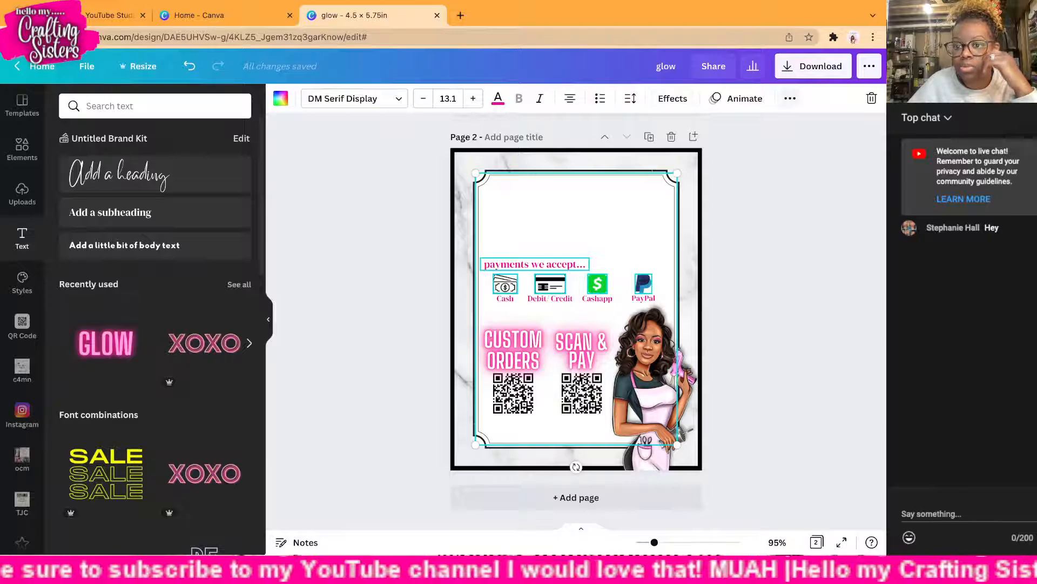
click(790, 99)
click(790, 98)
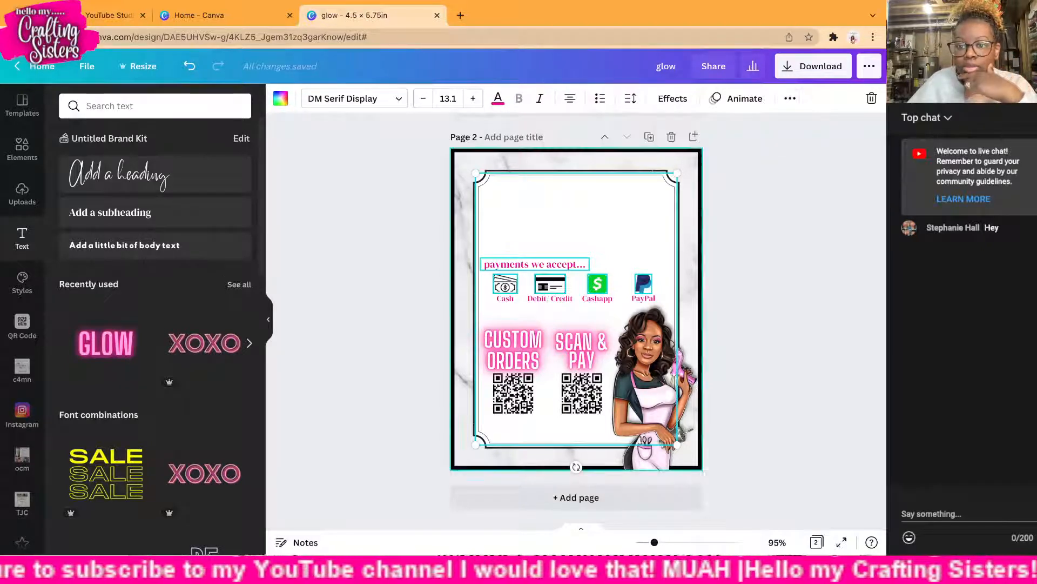
click(576, 216)
key(Escape)
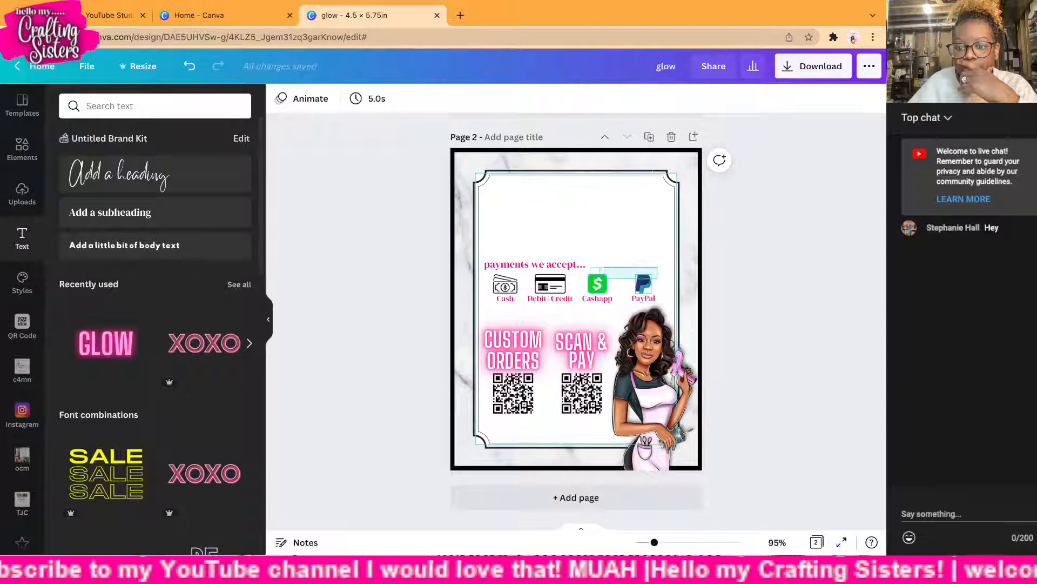
Step: Try to group the payments heading and icons on page 2, and undo the grouping
drag(555, 280, 510, 285)
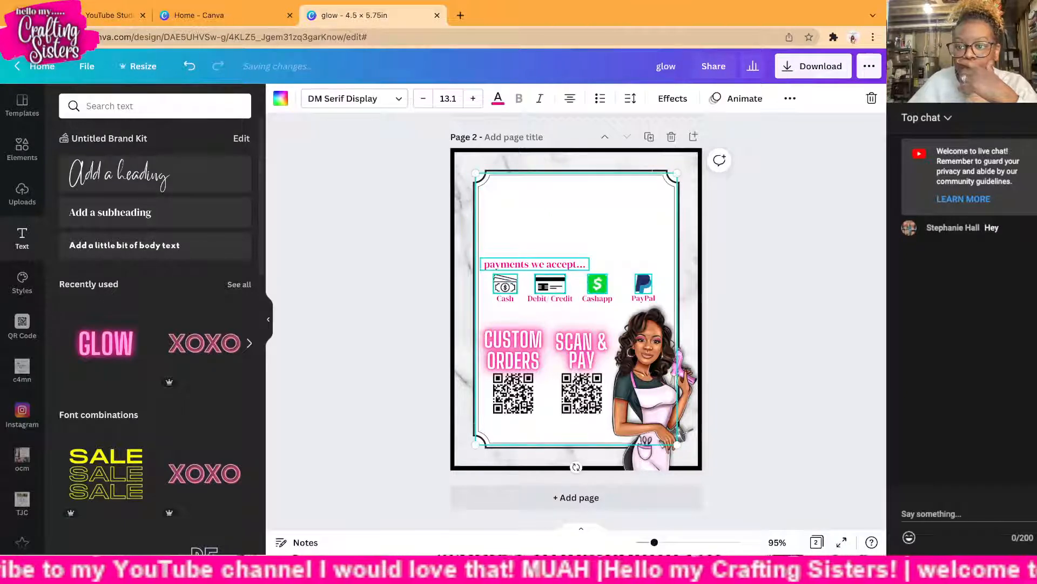
click(790, 98)
click(621, 129)
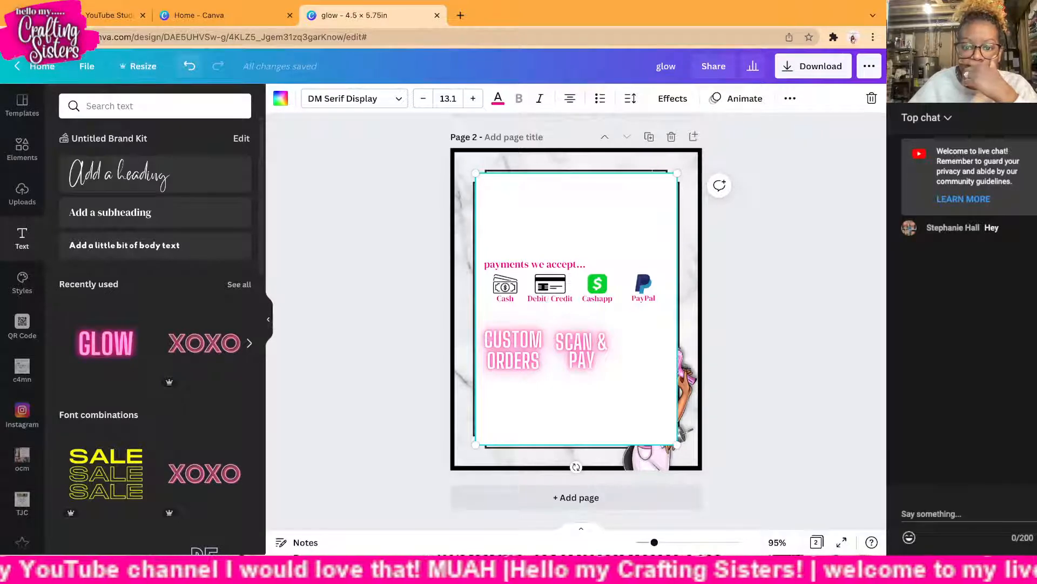
click(190, 66)
click(576, 216)
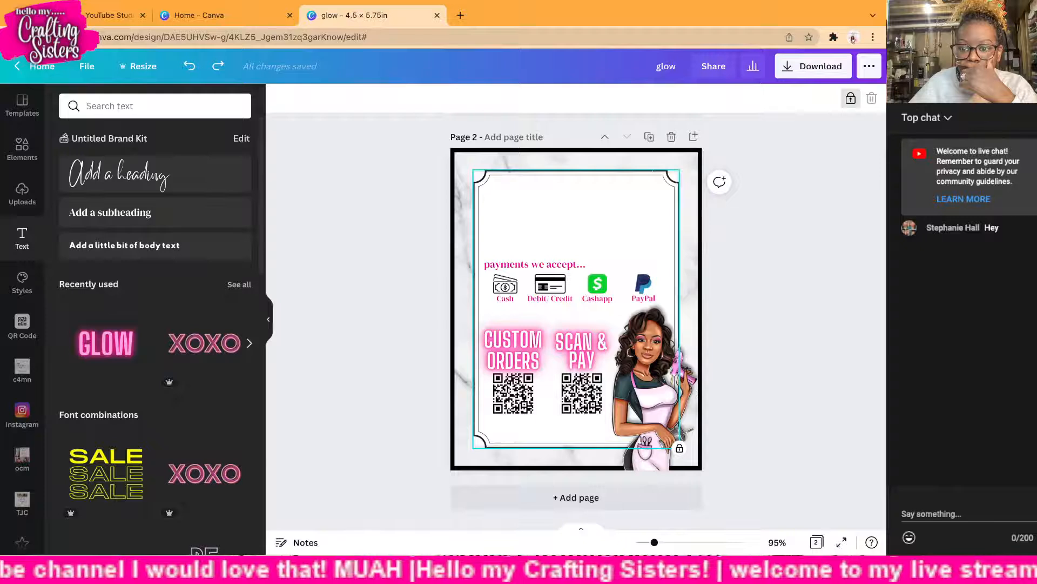
key(Escape)
Step: Unlock the ornate frame on page 2 and shorten it by lowering its upper edge above the payments heading
click(623, 190)
mouse_move(620, 186)
mouse_down()
mouse_move(627, 193)
mouse_move(610, 210)
mouse_move(619, 197)
mouse_up()
click(830, 98)
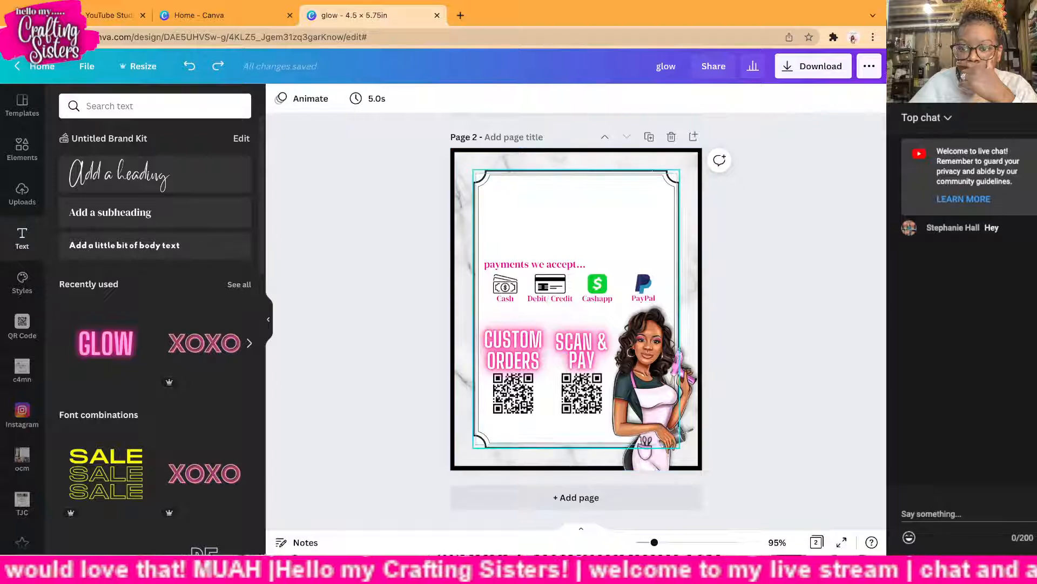
click(851, 98)
click(576, 165)
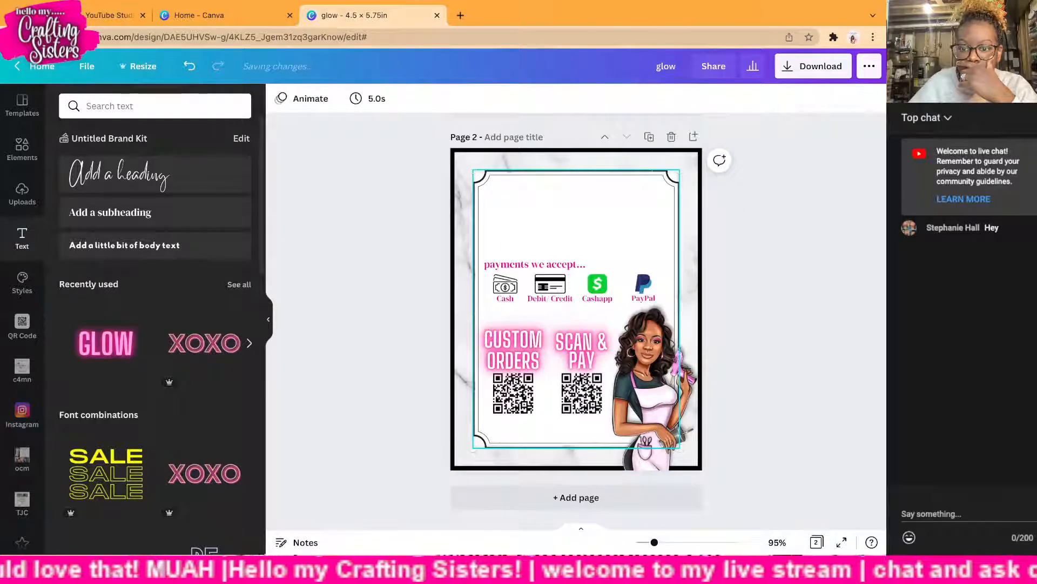
click(576, 174)
drag(576, 169, 576, 214)
Step: Lock the white panel behind the ornate frame on page 2 and reselect the frame
click(578, 196)
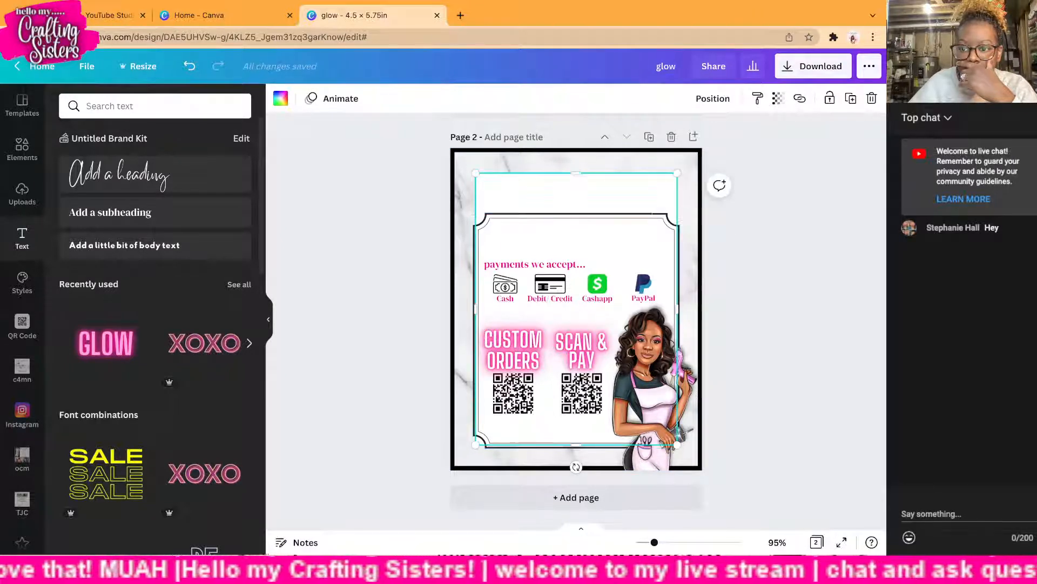
click(829, 98)
click(576, 215)
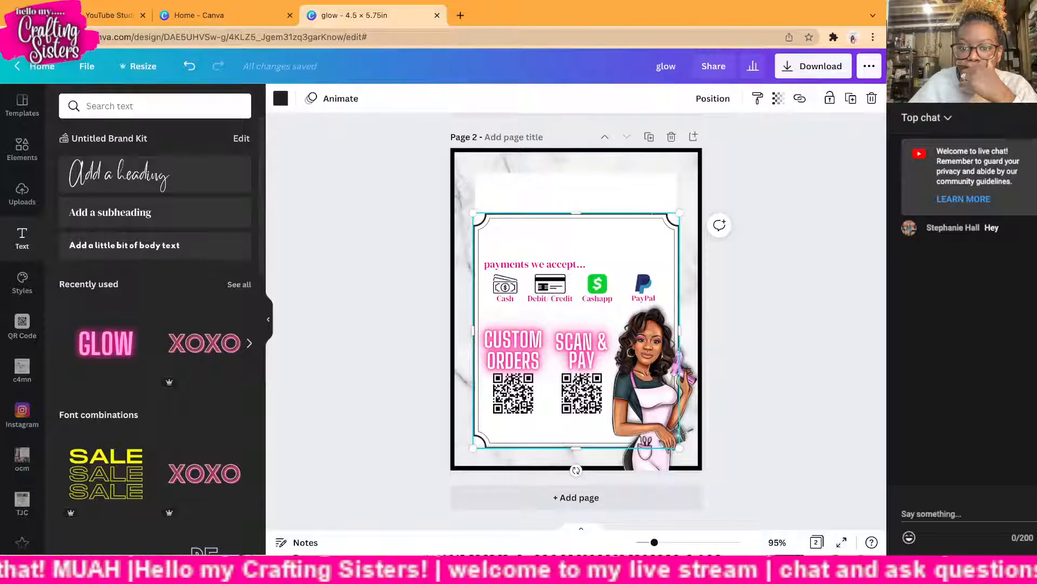
Step: Stretch the ornate frame on page 2 back up to the upper edge of the white panel and lock it
drag(576, 213, 576, 170)
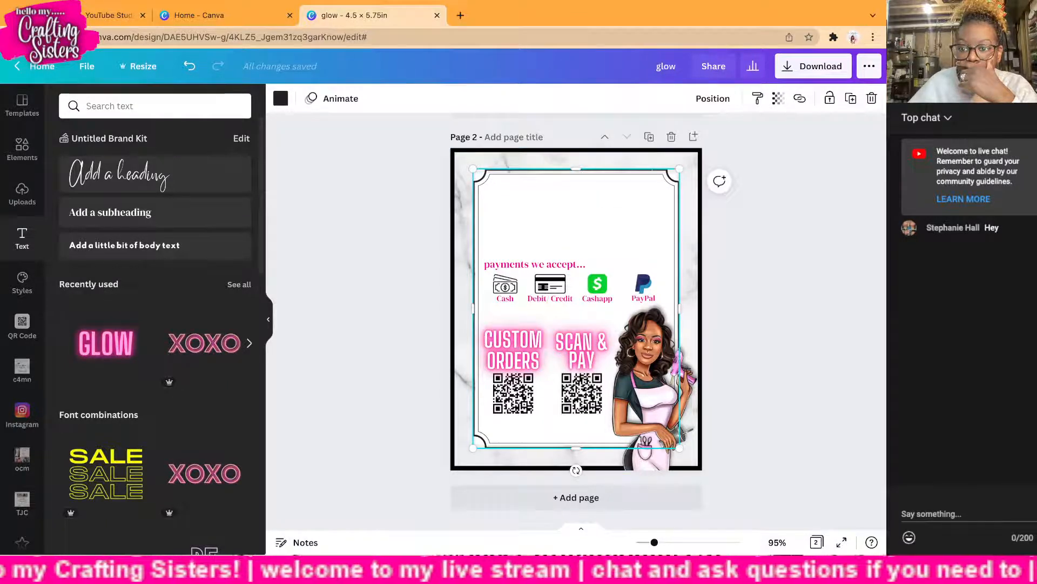
click(829, 98)
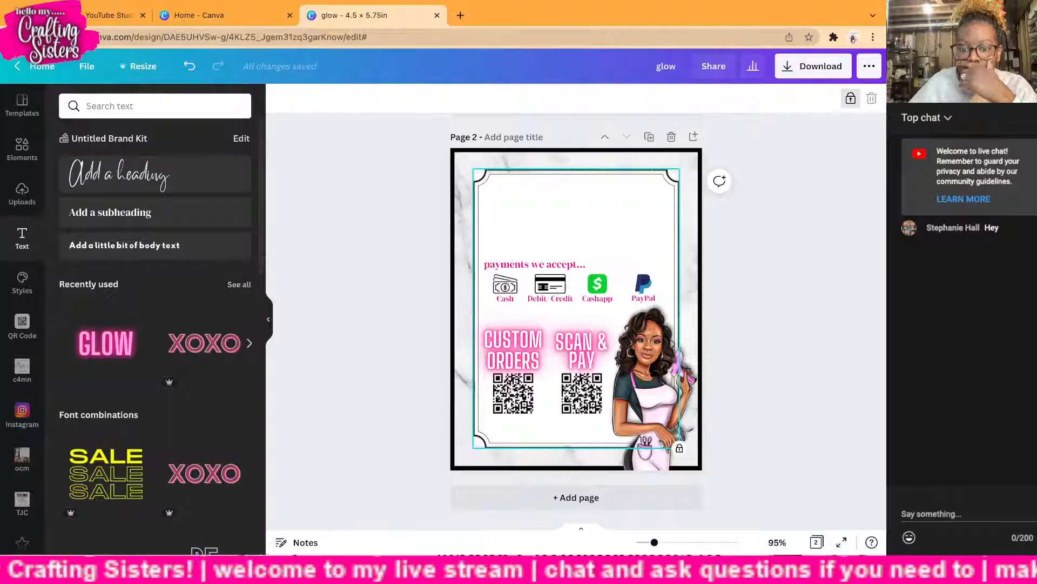
Step: Try to group the payments heading and icons without their labels on page 2, and undo the grouping
drag(504, 244, 649, 289)
click(760, 98)
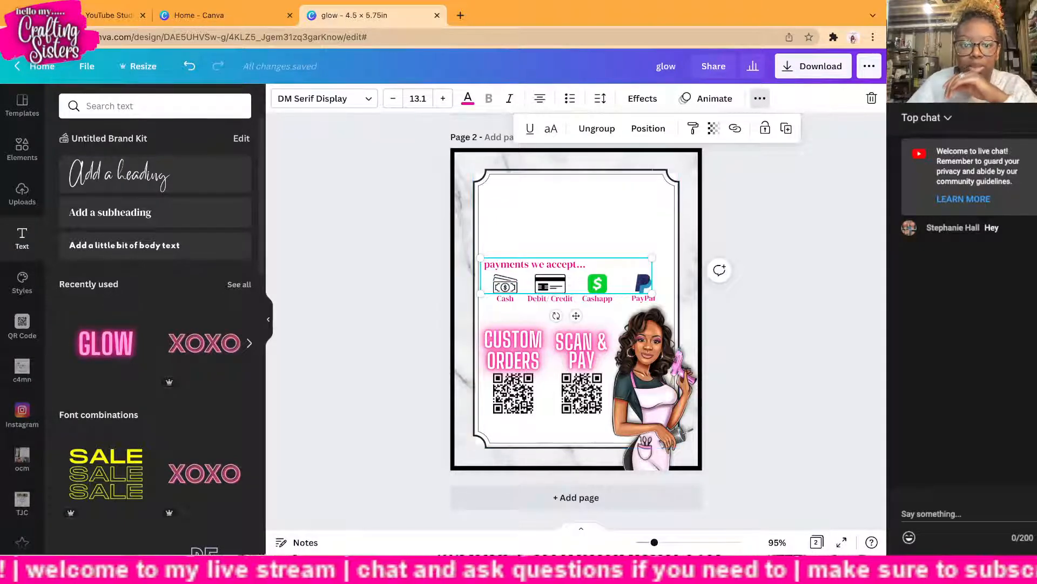
click(189, 65)
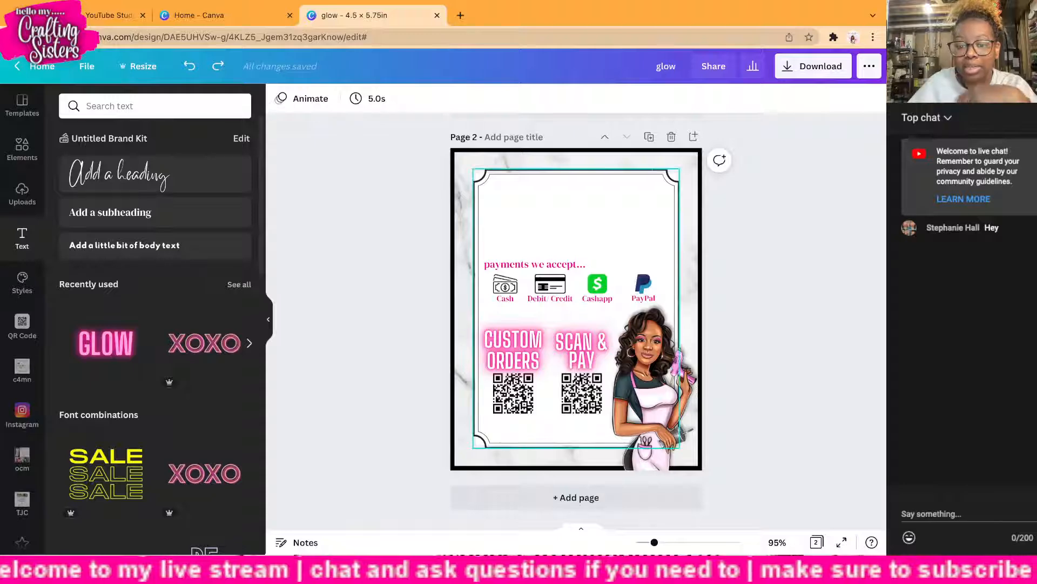
Step: Group the payments heading with its icons and labels on page 2 and move the group to the upper part of the frame
drag(489, 245, 645, 297)
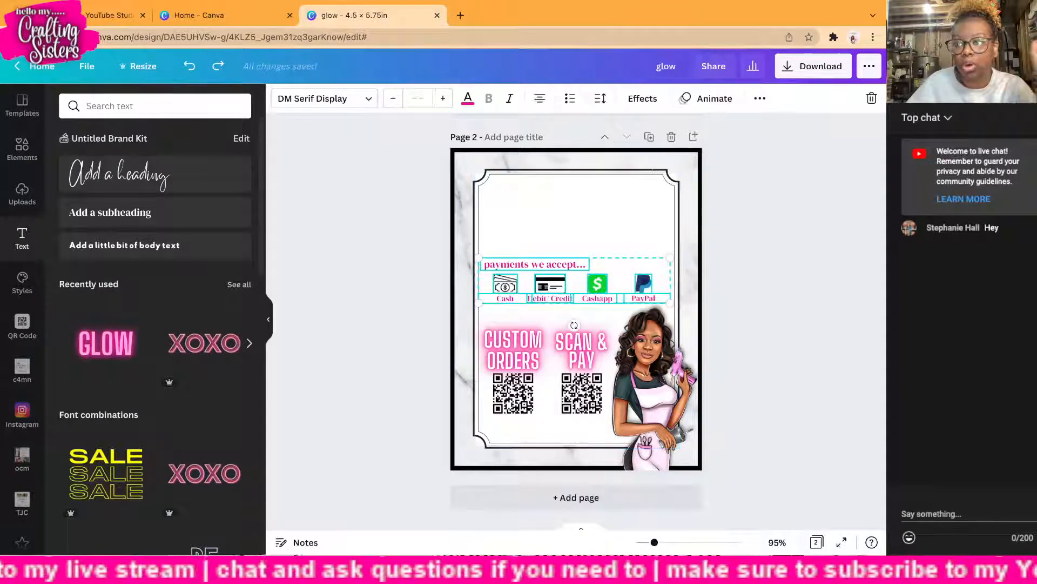
scroll(576, 319, up, 1)
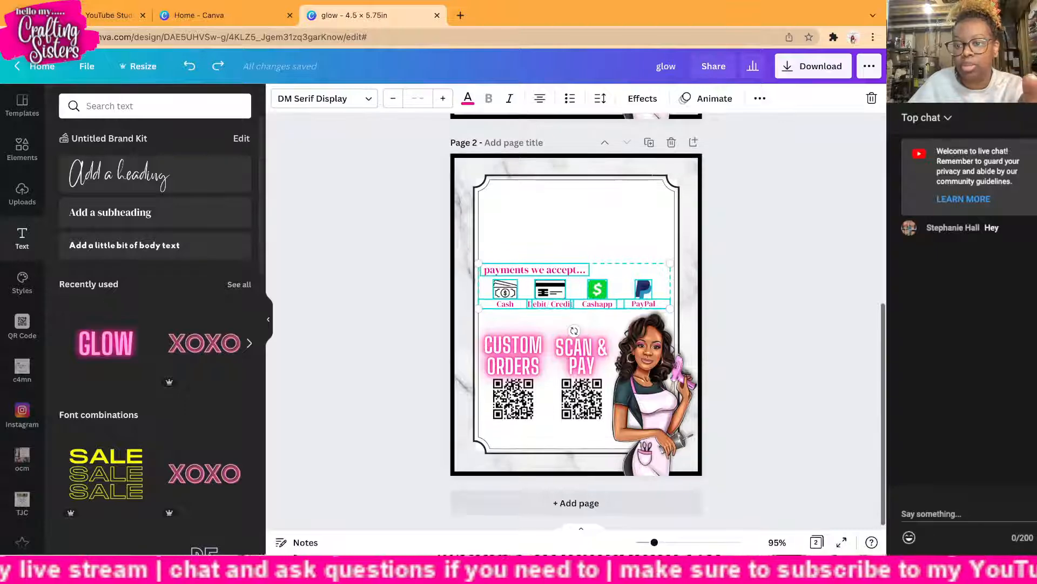
click(759, 98)
click(592, 127)
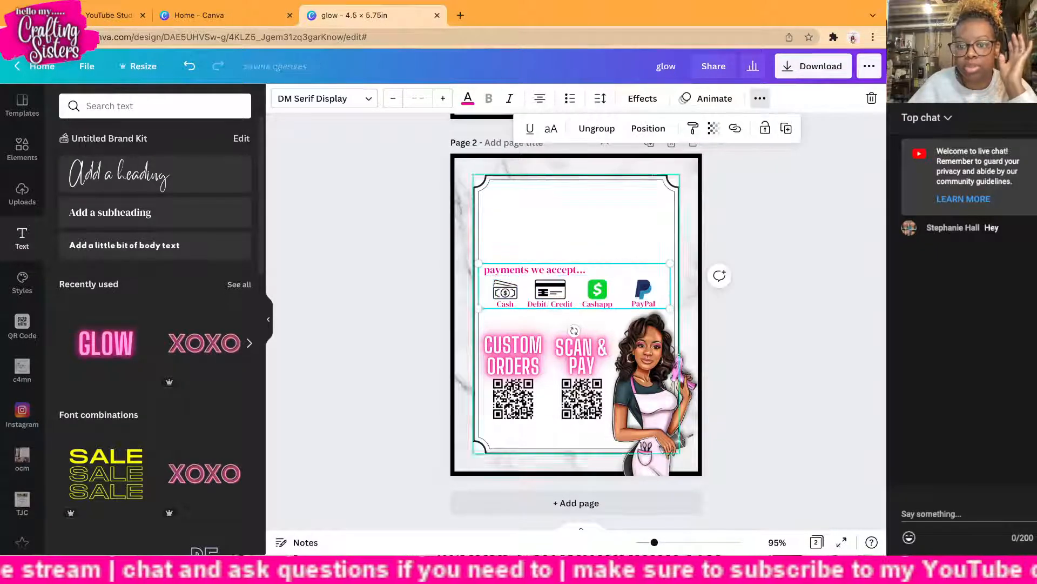
drag(576, 287, 578, 240)
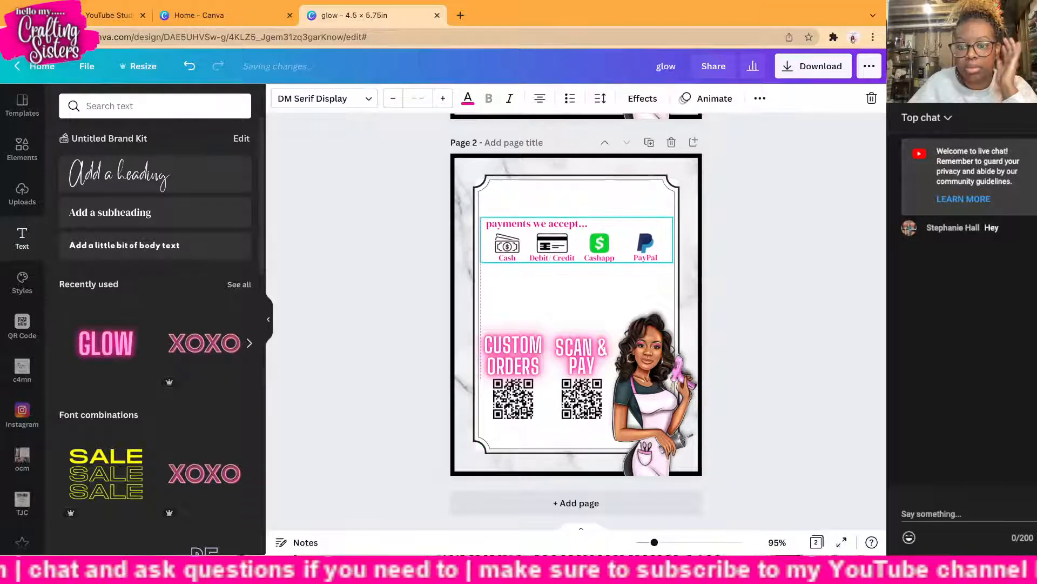
Step: Group the Custom Orders heading with its QR code, shrink the group and place it in the frame's lower-left corner
click(513, 355)
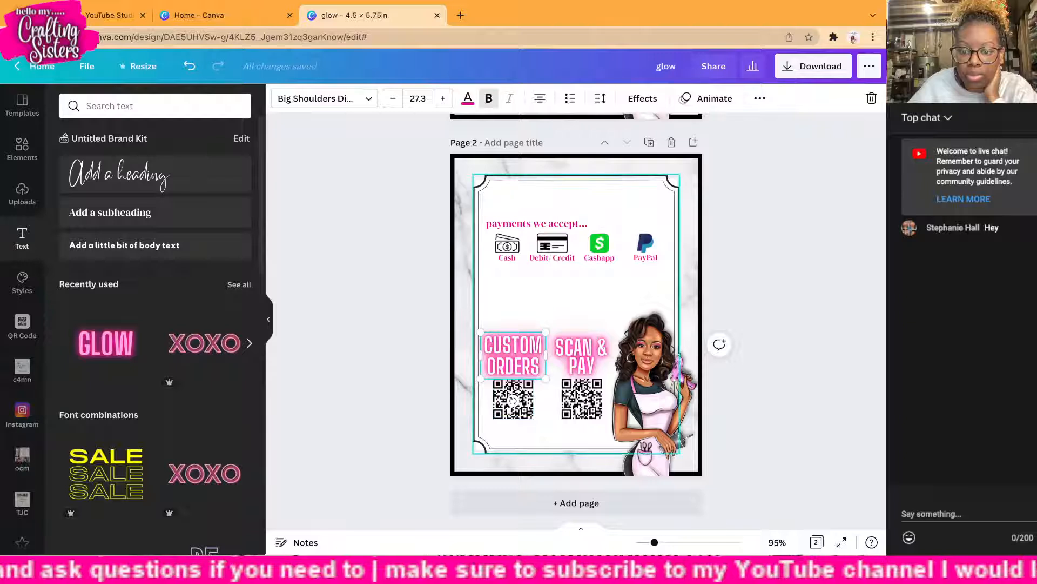
shift+click(514, 400)
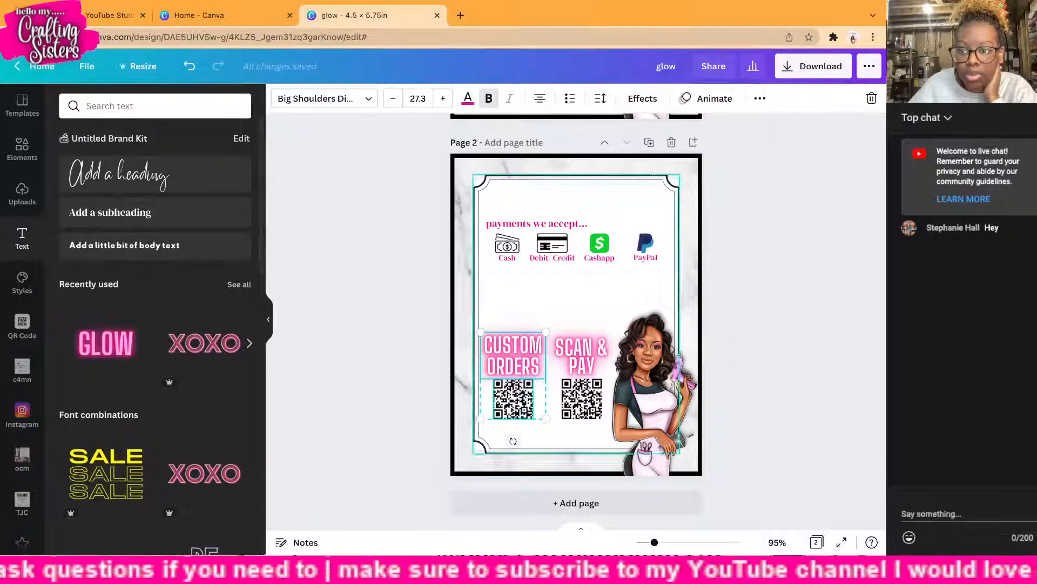
click(761, 99)
click(592, 128)
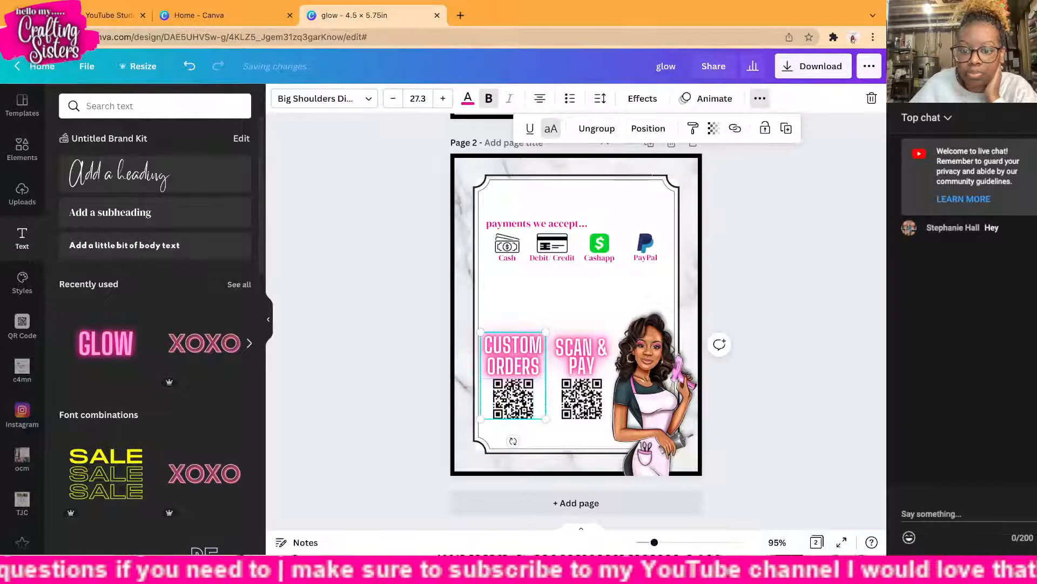
drag(546, 419, 507, 405)
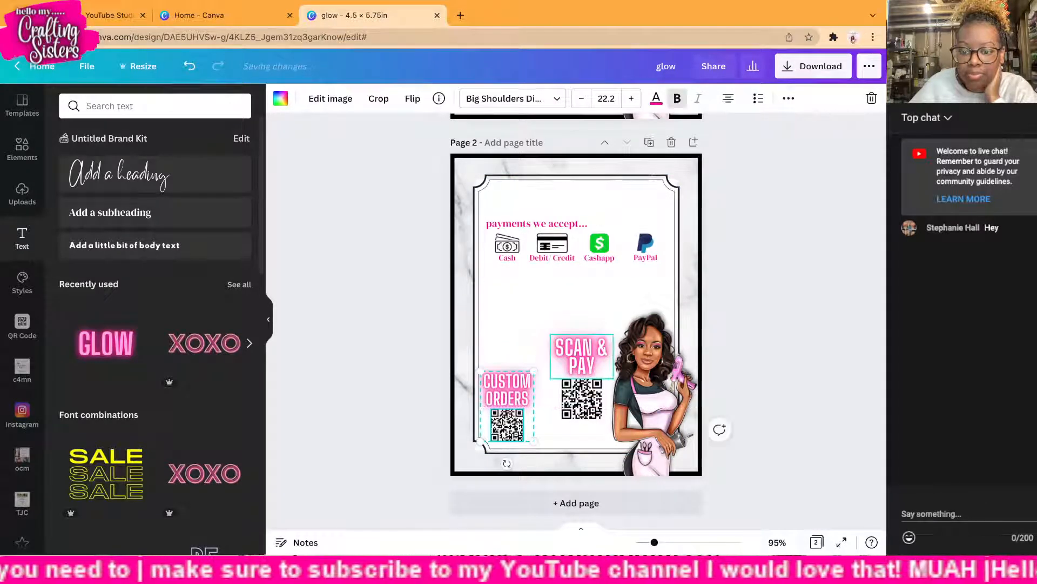
Step: Group the Scan & Pay heading with its QR code, shrink it and place it beside the Custom Orders group
click(576, 350)
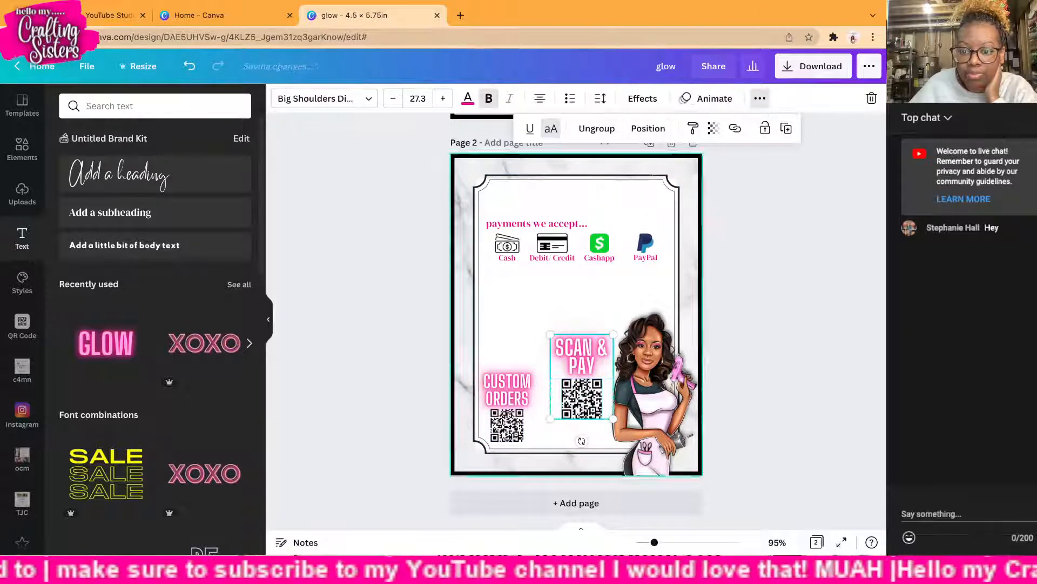
drag(614, 335, 560, 389)
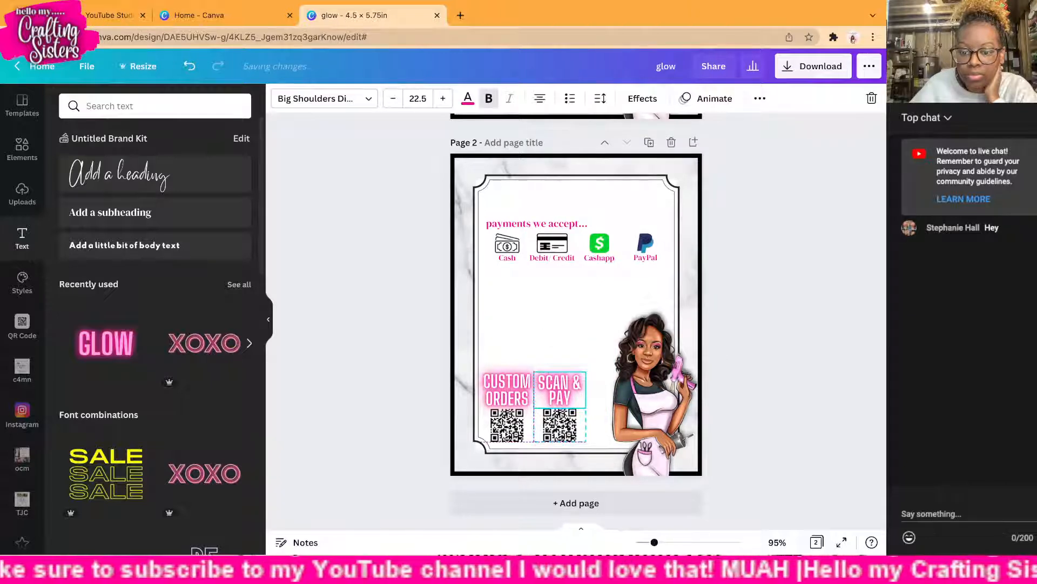
Step: Nudge the payments group slightly higher inside the frame on page 2
click(653, 175)
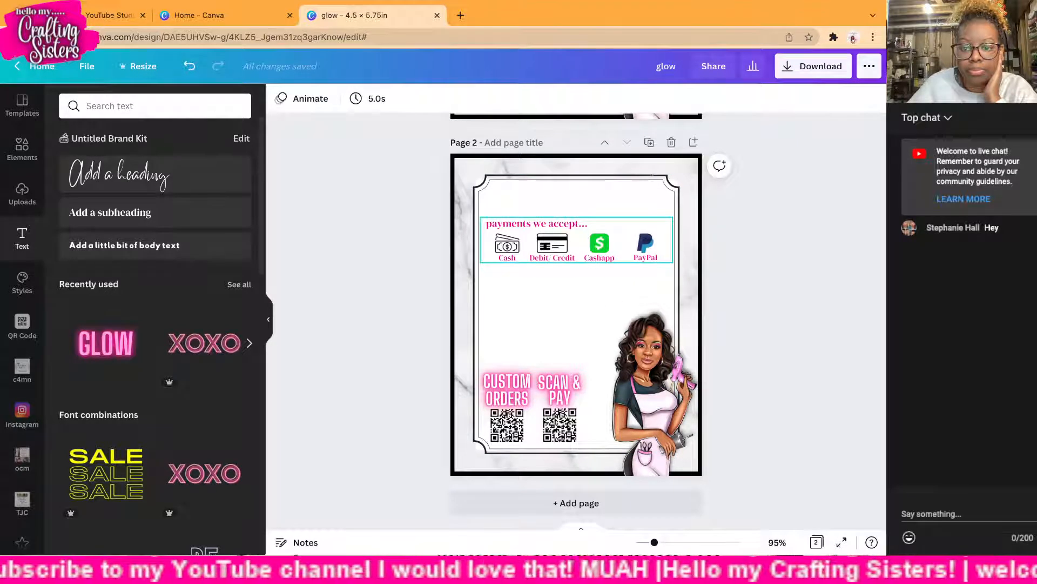
drag(552, 243, 552, 234)
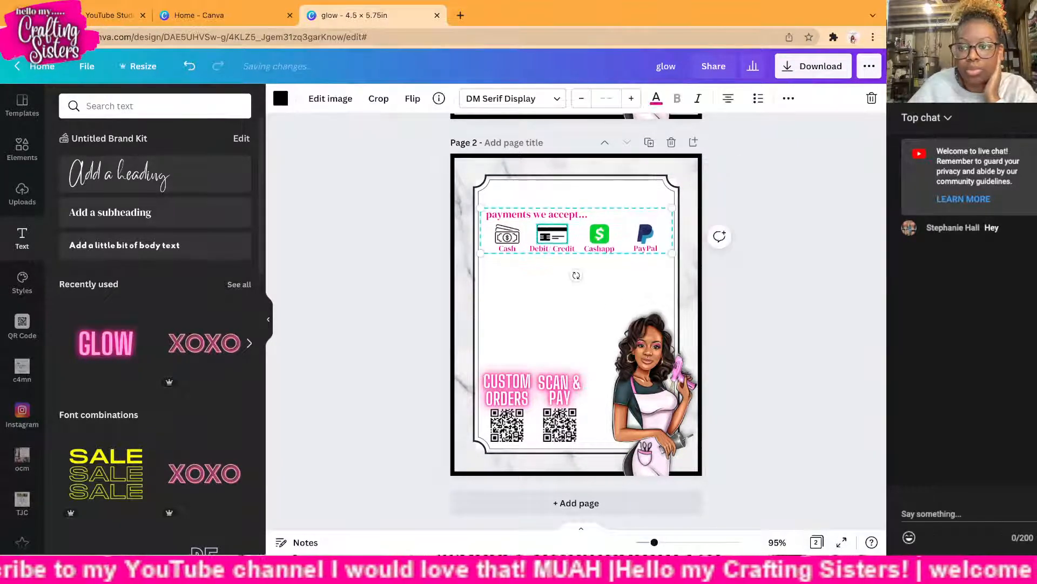
key(Escape)
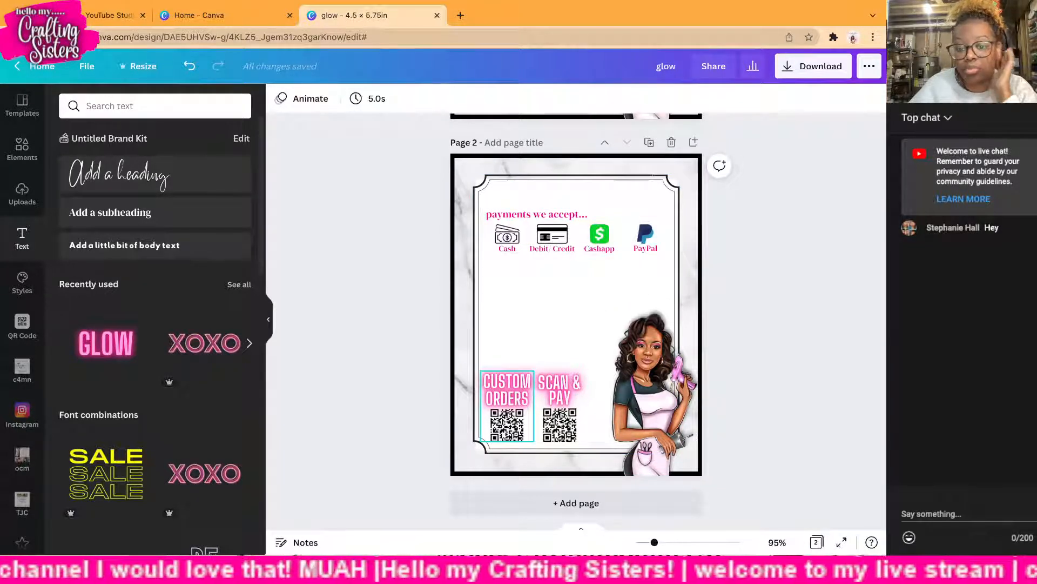
Step: Delete the Custom Orders and Scan & Pay headings with their QR codes from page 2
click(507, 395)
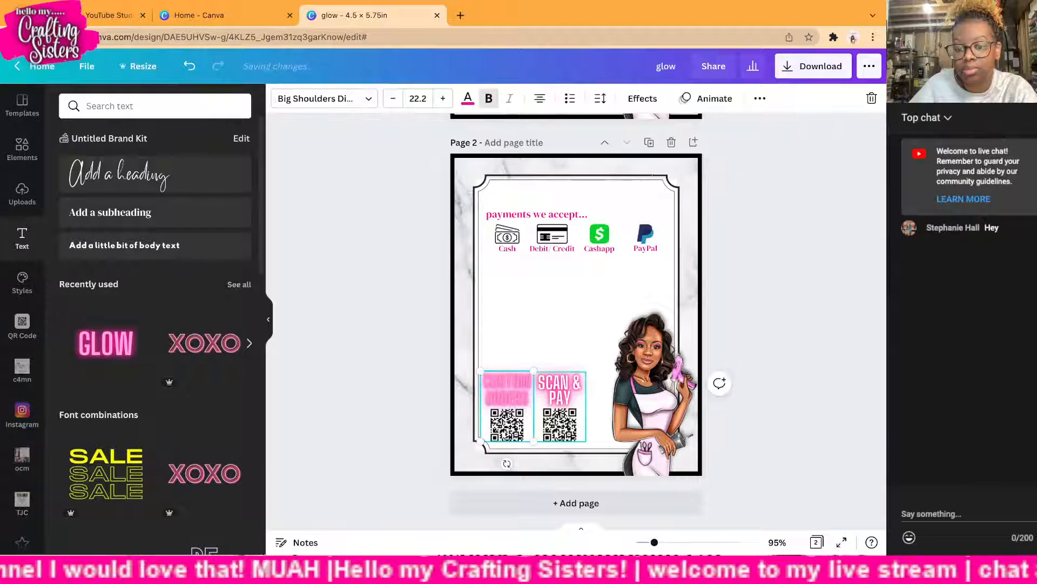
key(Delete)
click(560, 395)
key(Delete)
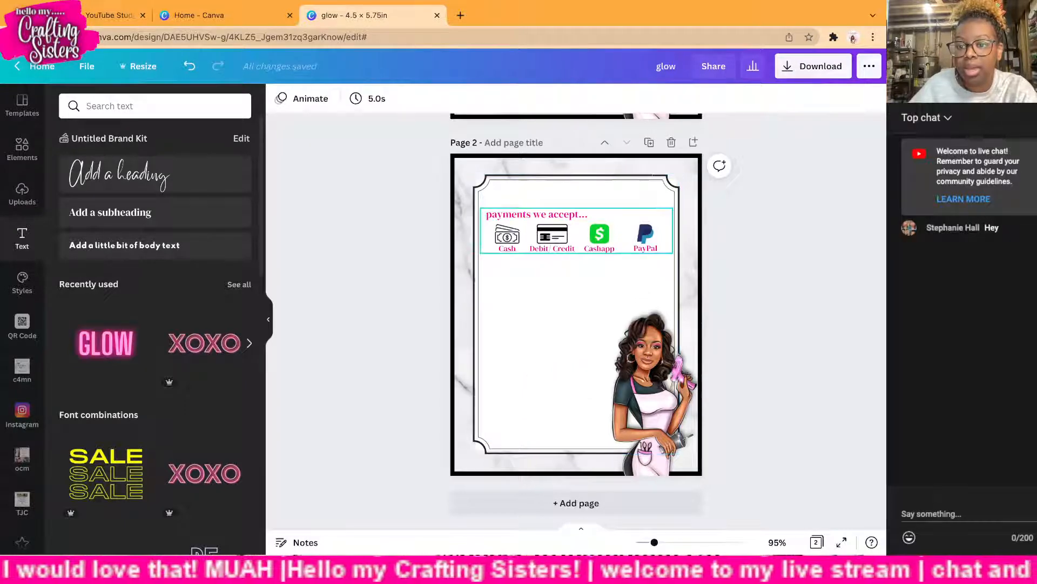
Step: Ungroup the payments heading, icons and labels on page 2
click(646, 248)
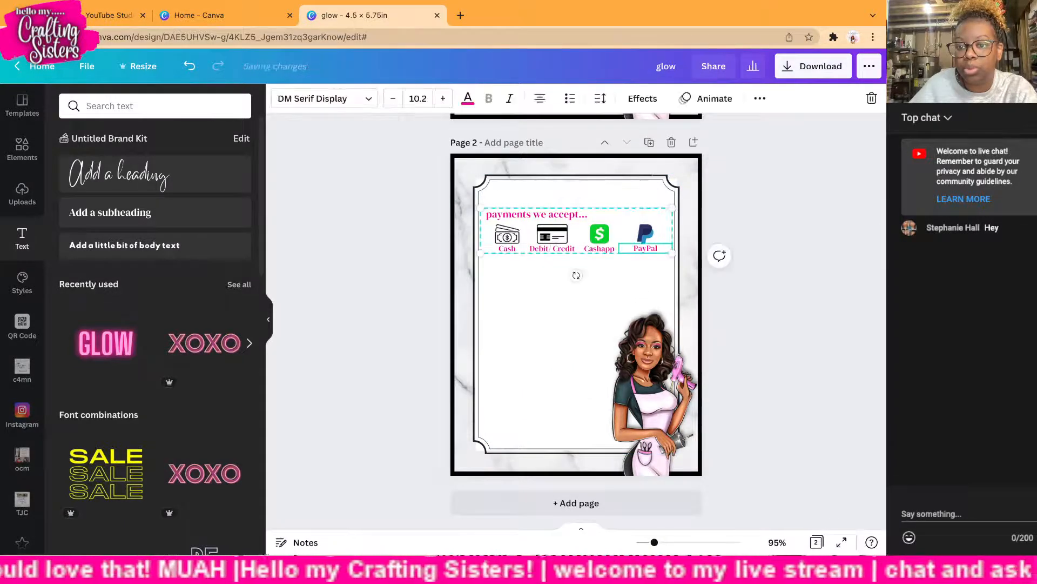
click(759, 98)
click(565, 128)
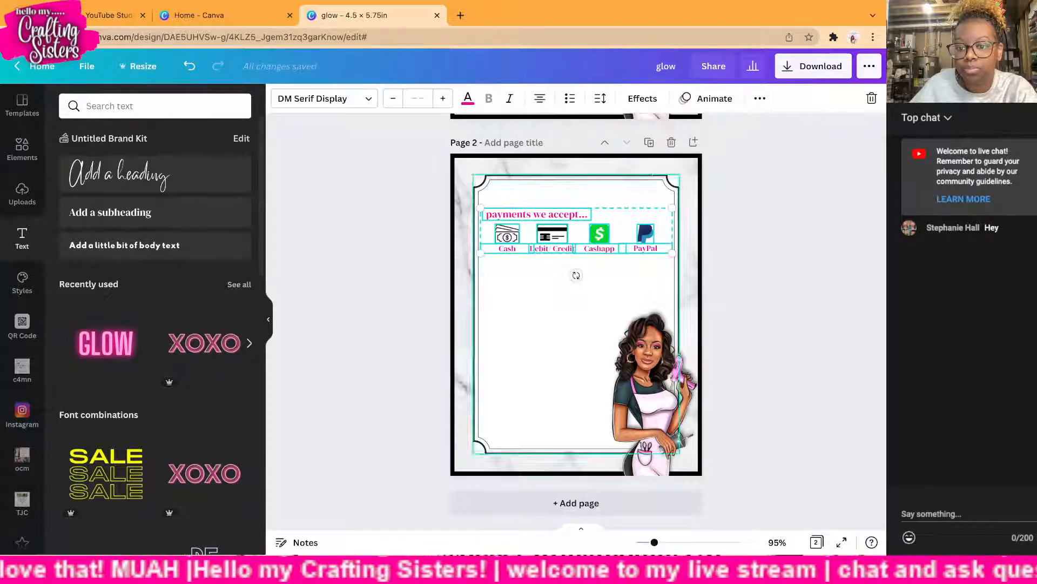
click(643, 259)
Step: Move the PayPal and Cashapp icons with their labels down into a separate row beside the crafter illustration
click(645, 236)
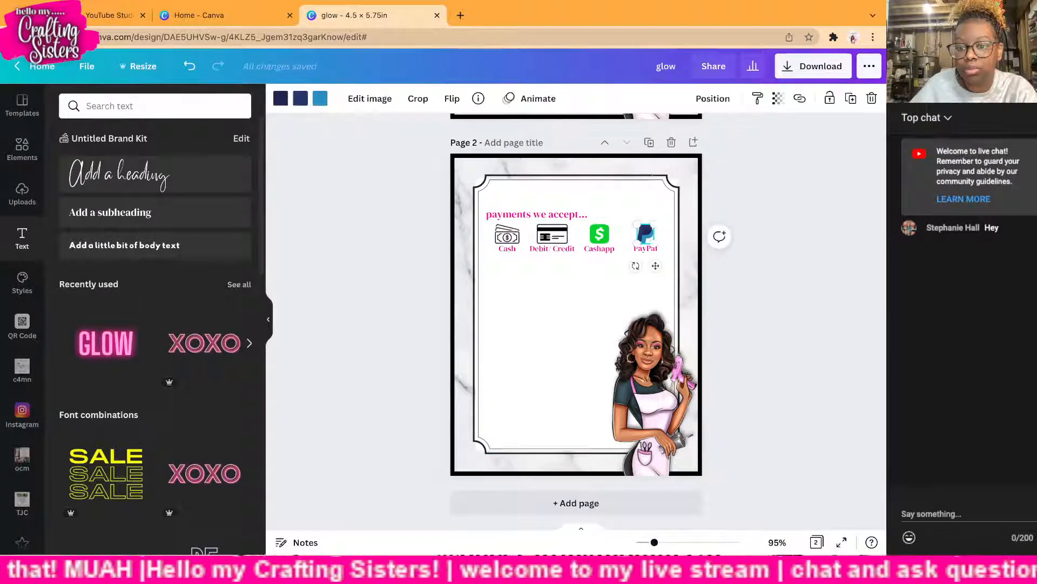
drag(646, 234, 508, 368)
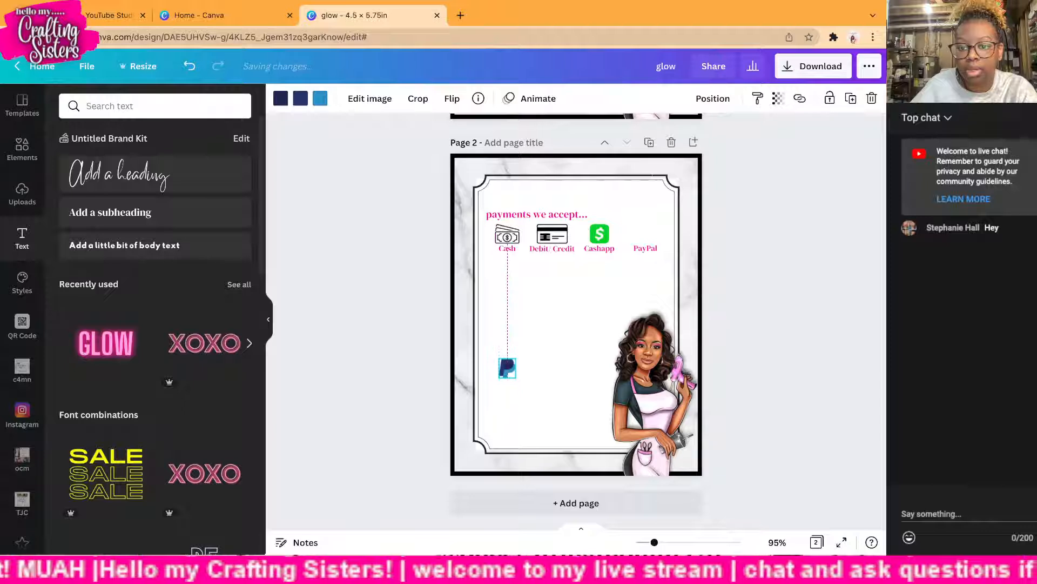
drag(600, 233, 582, 368)
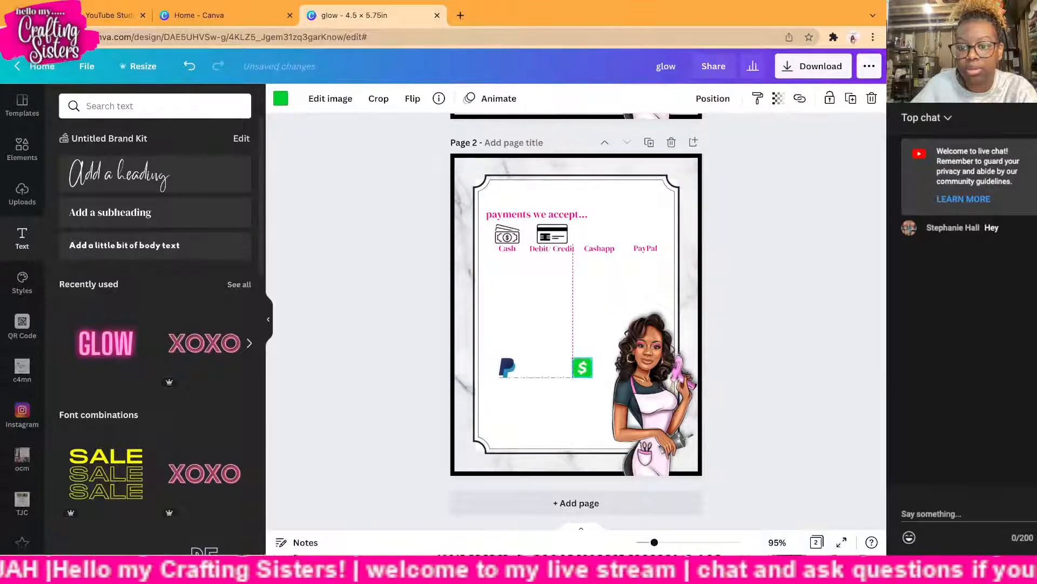
drag(646, 248, 507, 381)
drag(599, 248, 582, 382)
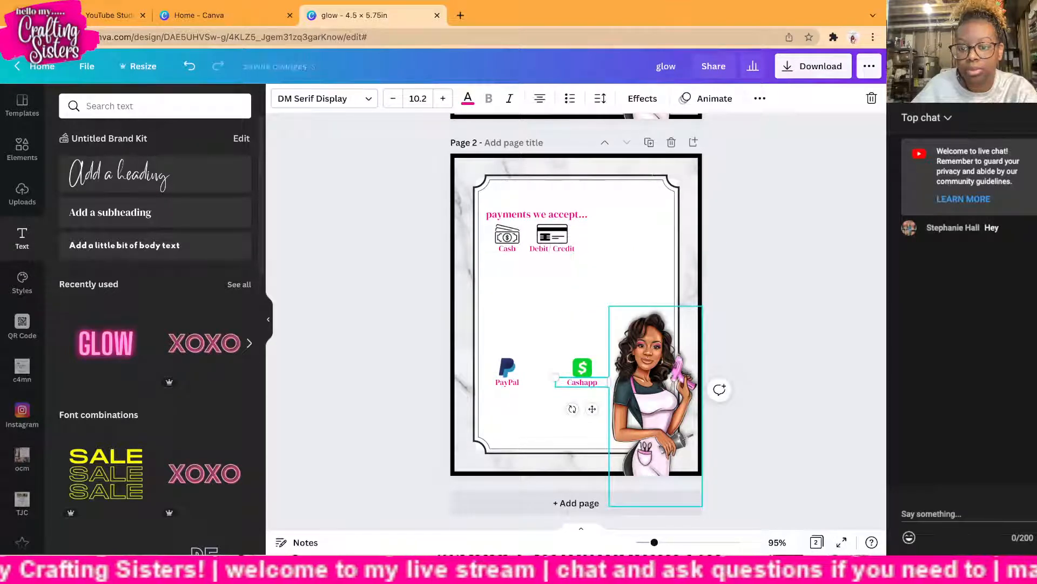
Step: Shrink the crafter illustration on page 2 slightly, keeping it anchored in the lower-right corner
click(654, 389)
drag(609, 307, 619, 328)
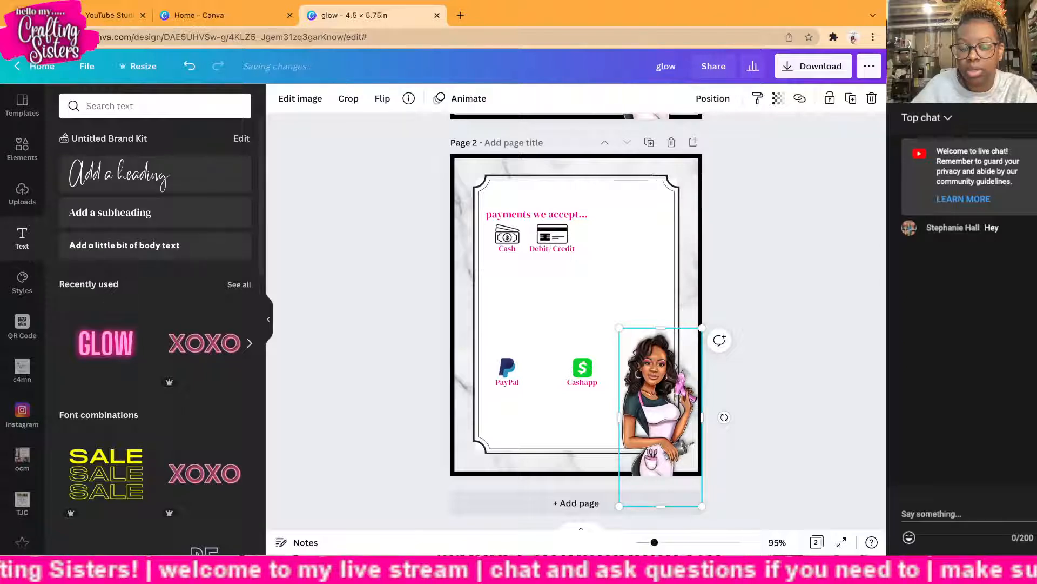
Step: Group the Cashapp icon with its label, and the PayPal icon with its label
drag(541, 349, 619, 415)
click(761, 97)
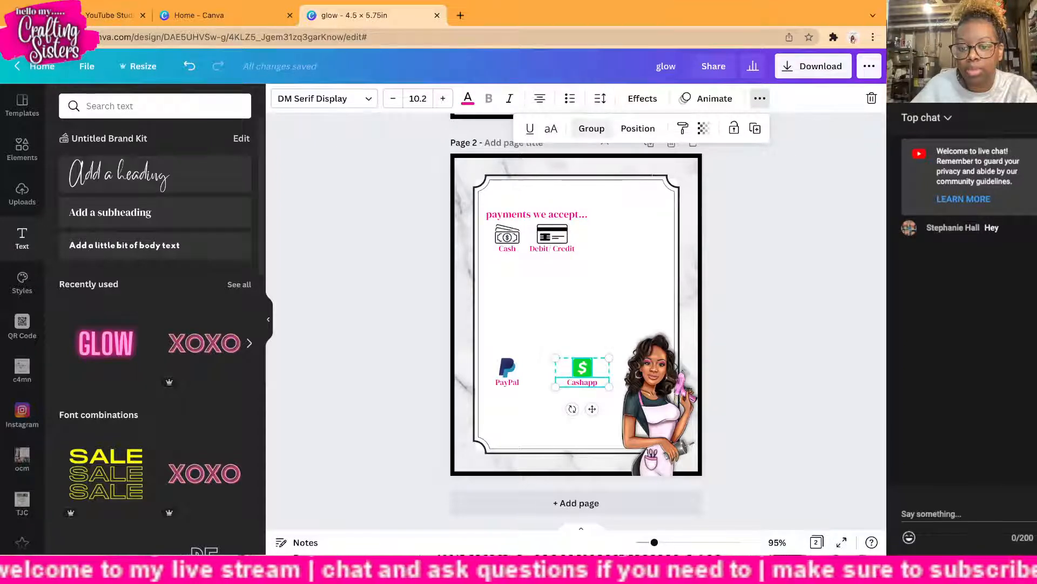
click(591, 128)
click(506, 382)
drag(488, 345, 527, 394)
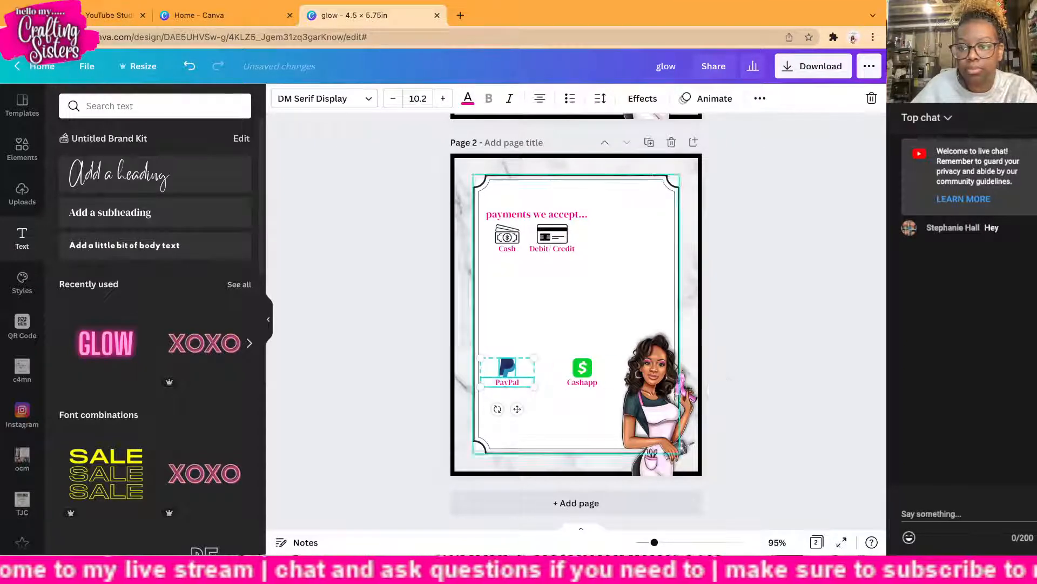
click(760, 98)
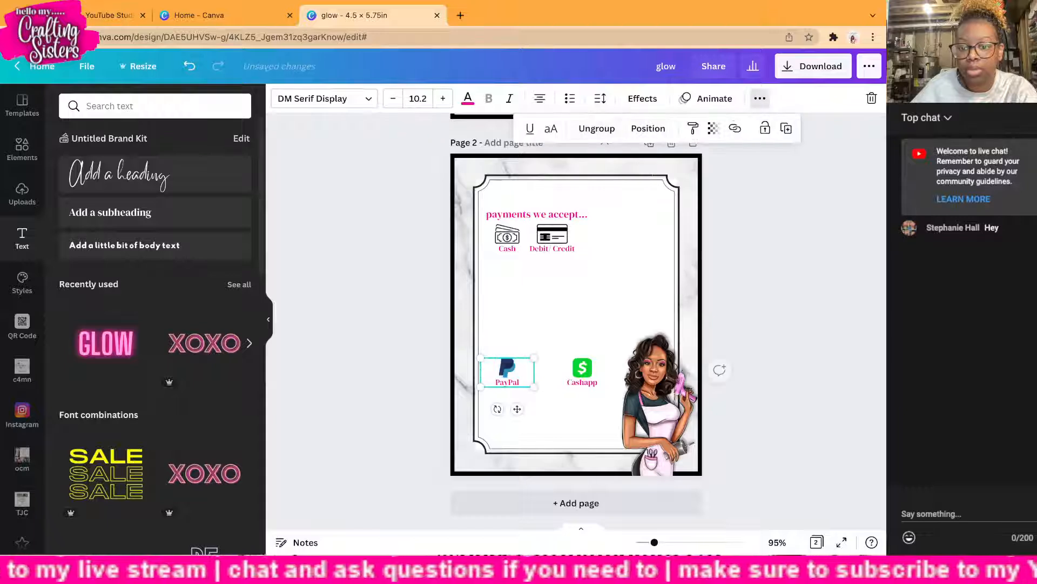
click(735, 243)
Step: Raise the PayPal and Cashapp groups to a row above the illustration's head, with Cashapp shifted farther right
drag(507, 368, 510, 313)
drag(582, 370, 591, 310)
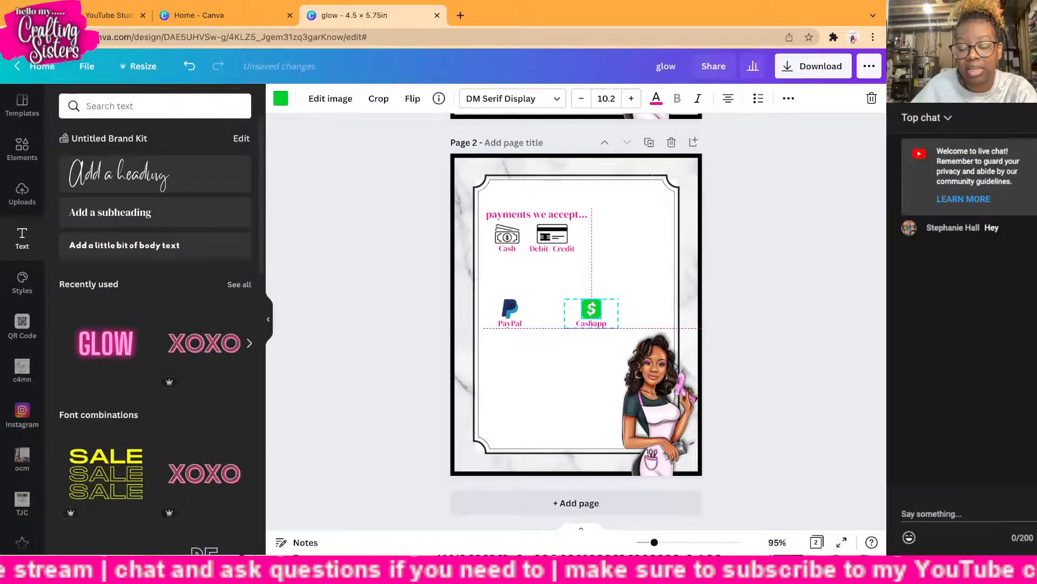
drag(591, 311, 603, 311)
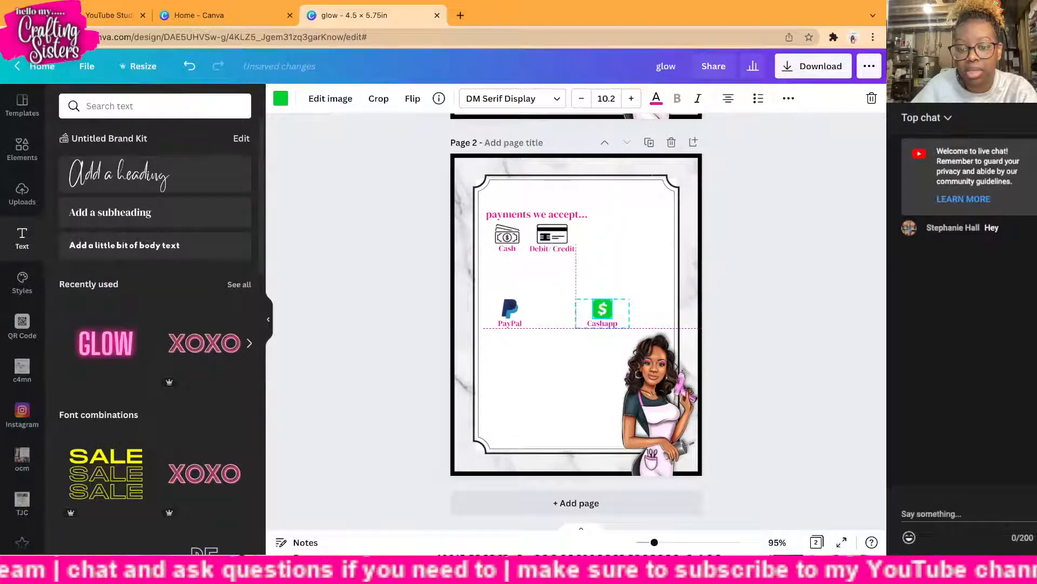
drag(510, 311, 510, 313)
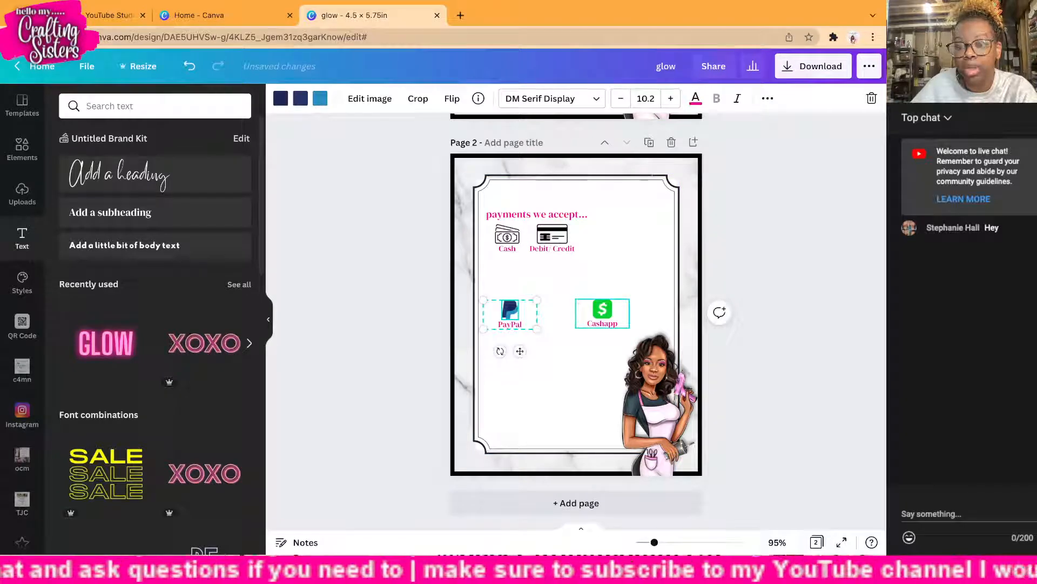
Step: Add a blank page 3 and move the crafter illustration from page 2 onto it
key(super+Return)
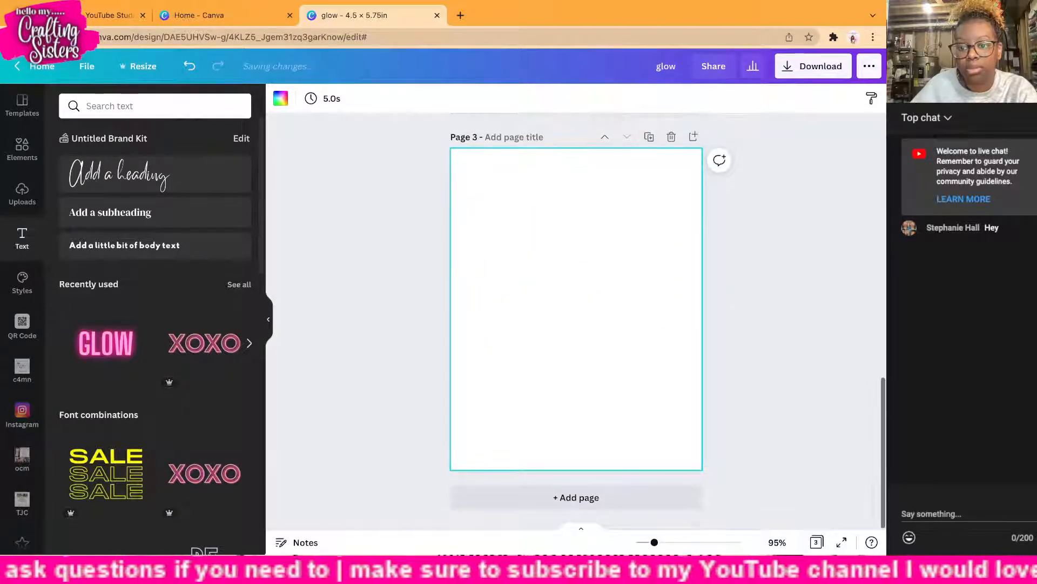
scroll(651, 351, up, 7)
scroll(651, 351, down, 1)
drag(651, 351, 618, 497)
scroll(619, 475, down, 2)
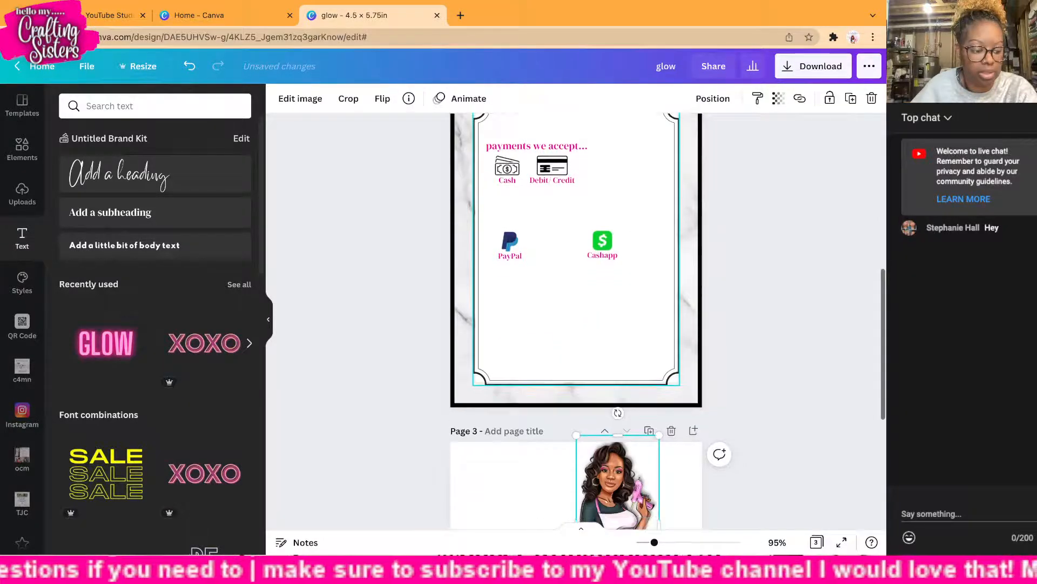
scroll(603, 259, up, 1)
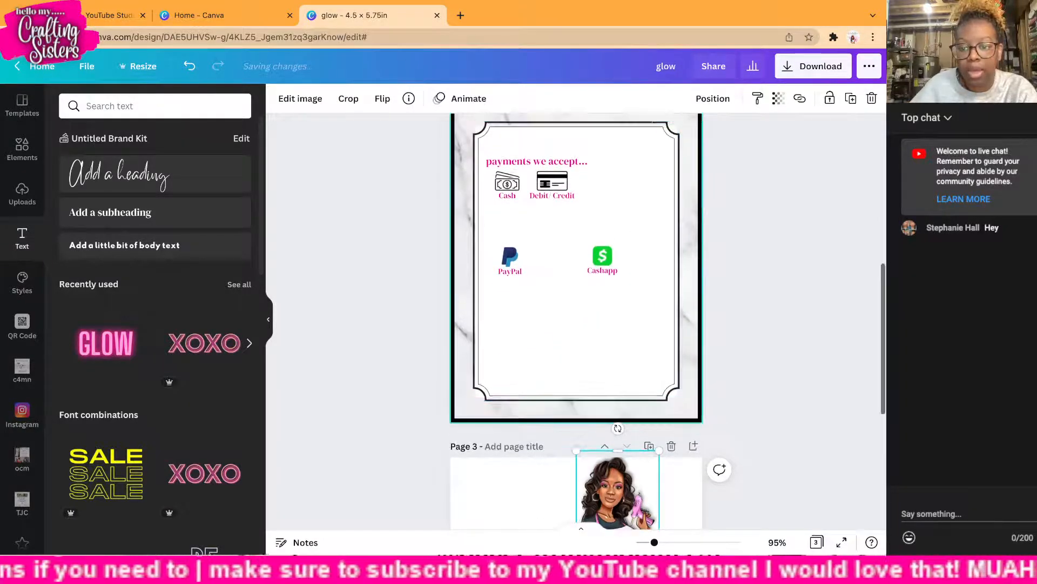
Step: Lower the Cashapp and PayPal groups on page 2 into one row, each slightly farther right
click(603, 259)
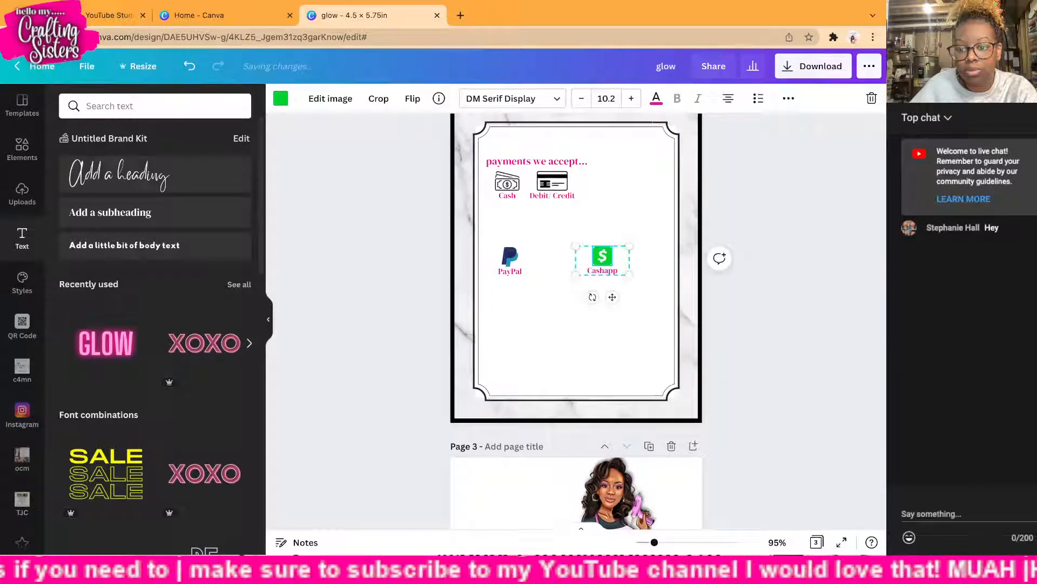
drag(602, 259, 631, 300)
drag(510, 259, 522, 300)
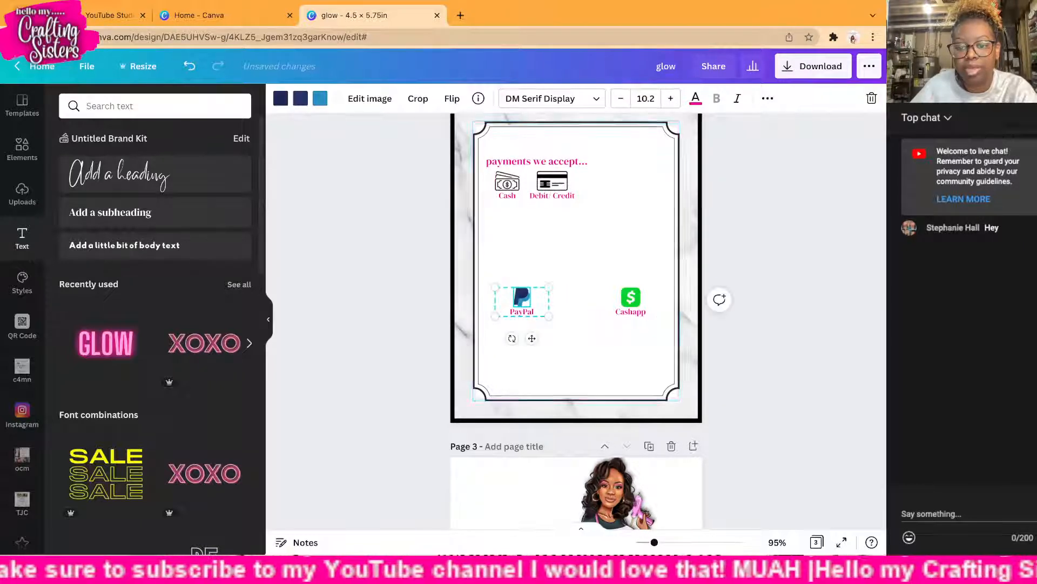
Step: Generate a QR code on page 2 from the URL of the current design
click(22, 324)
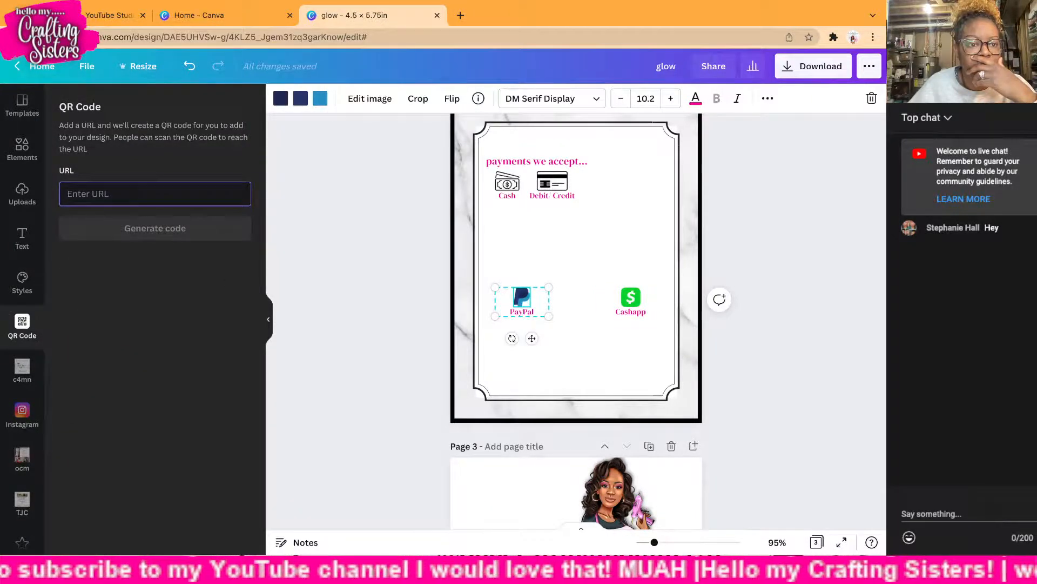
click(232, 37)
key(super+c)
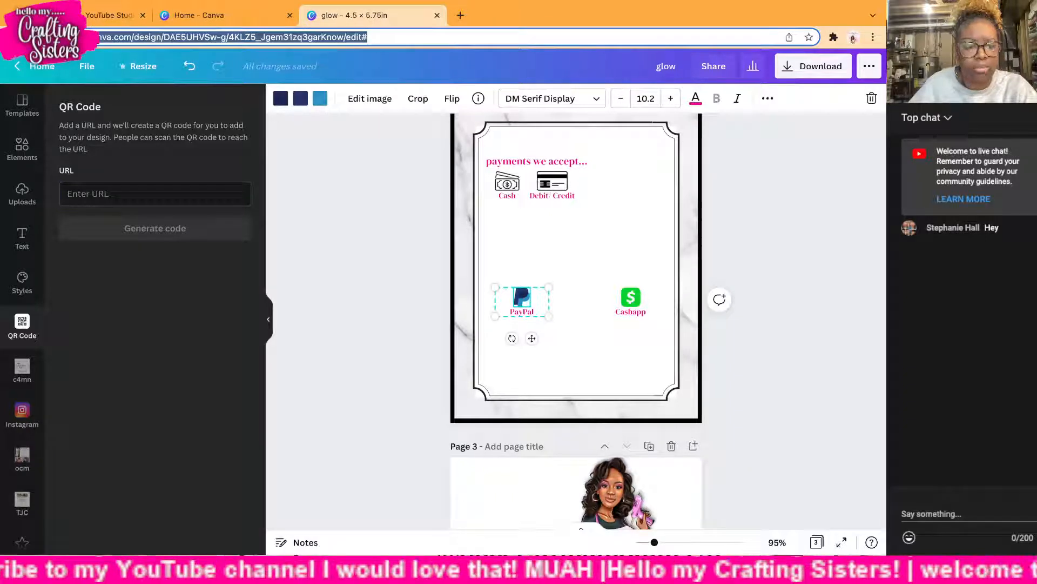
click(154, 193)
key(super+v)
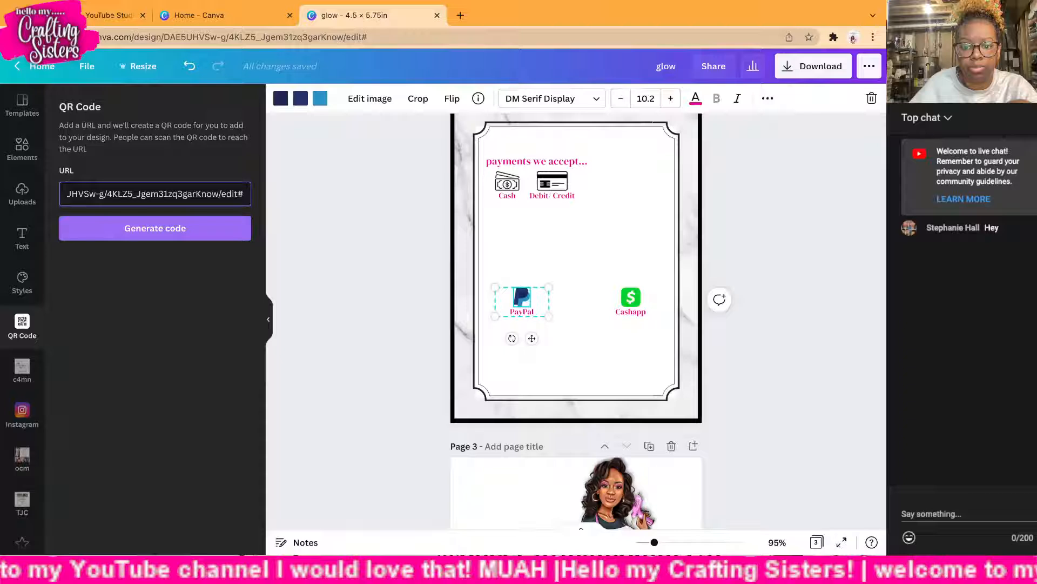
key(Return)
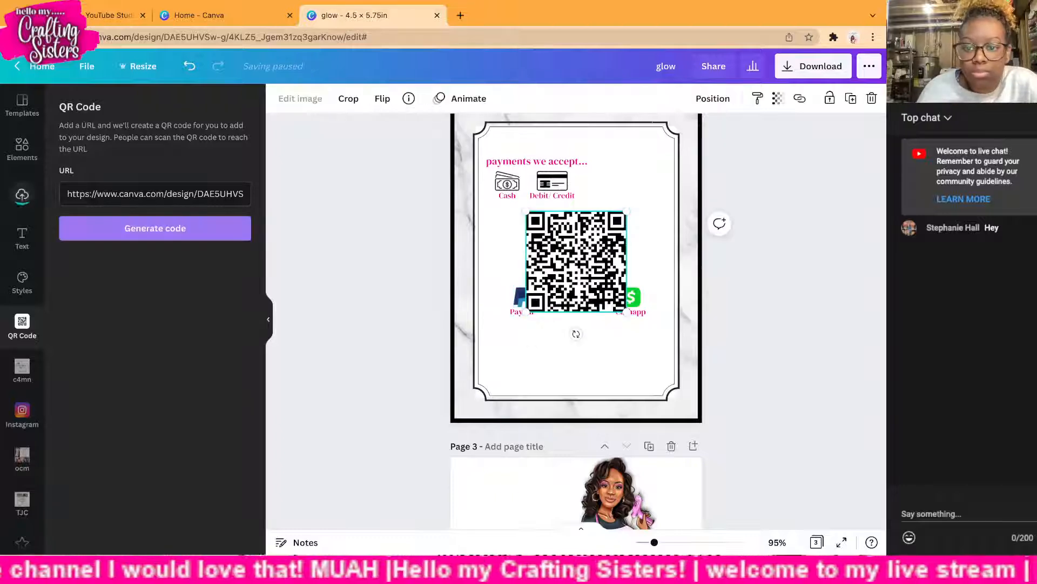
Step: Shrink the QR code to fit beneath the PayPal label and place a duplicate beneath the Cashapp label
drag(627, 211, 577, 261)
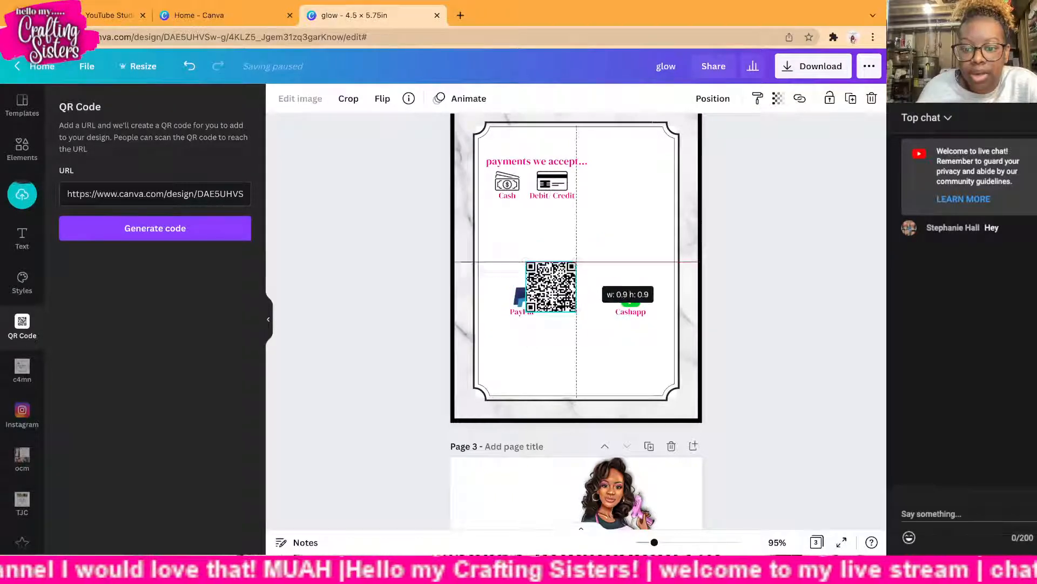
drag(552, 295, 489, 385)
drag(520, 353, 631, 348)
key(super+d)
click(630, 406)
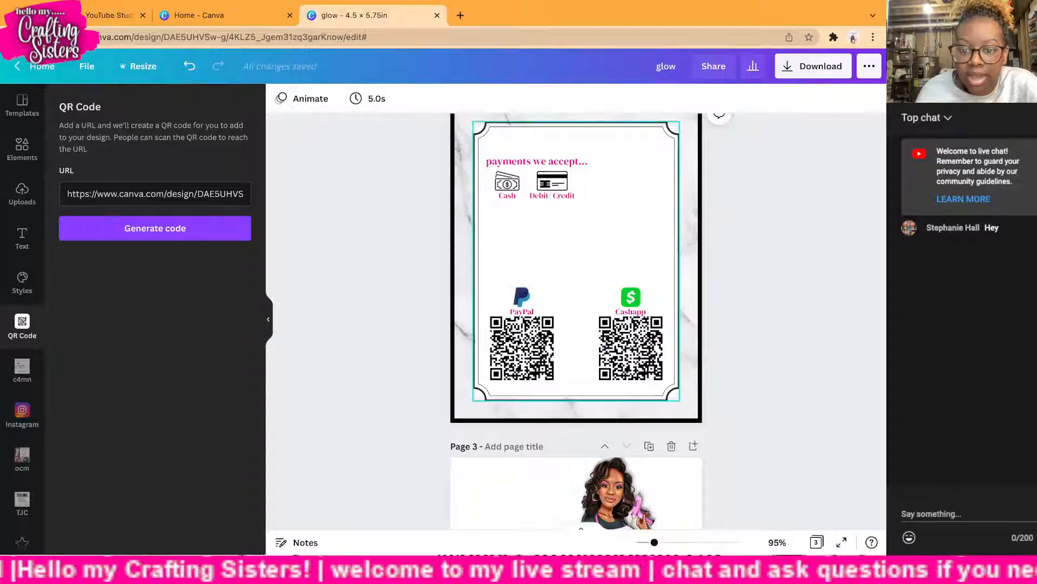
Step: Enlarge the PayPal and Cashapp icons, labels and QR codes to matching sizes, side by side within the frame
drag(511, 274, 529, 361)
drag(553, 287, 648, 374)
drag(598, 287, 588, 270)
key(Escape)
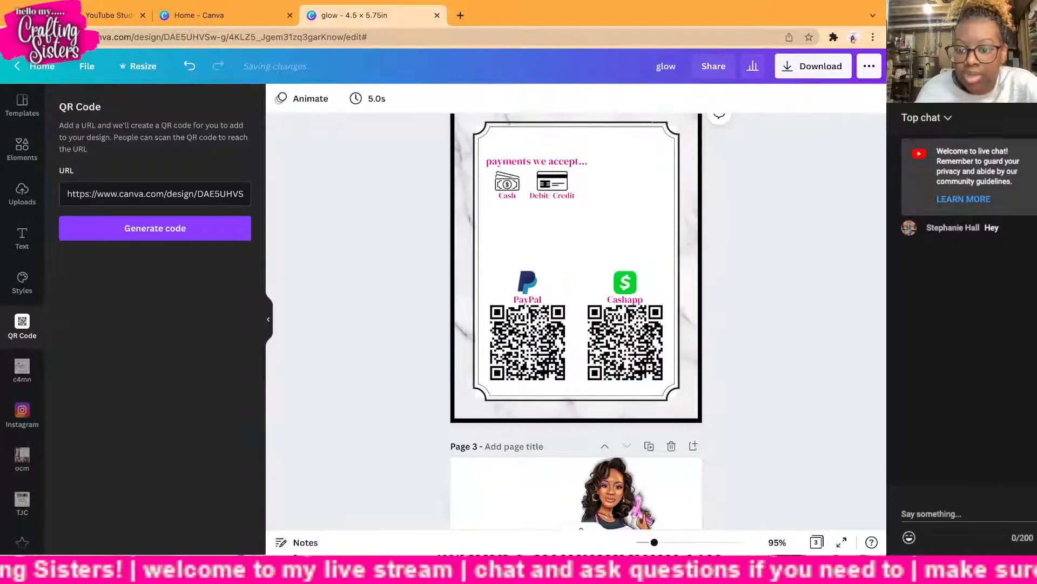
Step: Move the "payments we accept..." heading with its Cash and Debit/Credit icons down to the page center, above the PayPal and Cashapp blocks
scroll(576, 319, up, 1)
scroll(576, 319, down, 2)
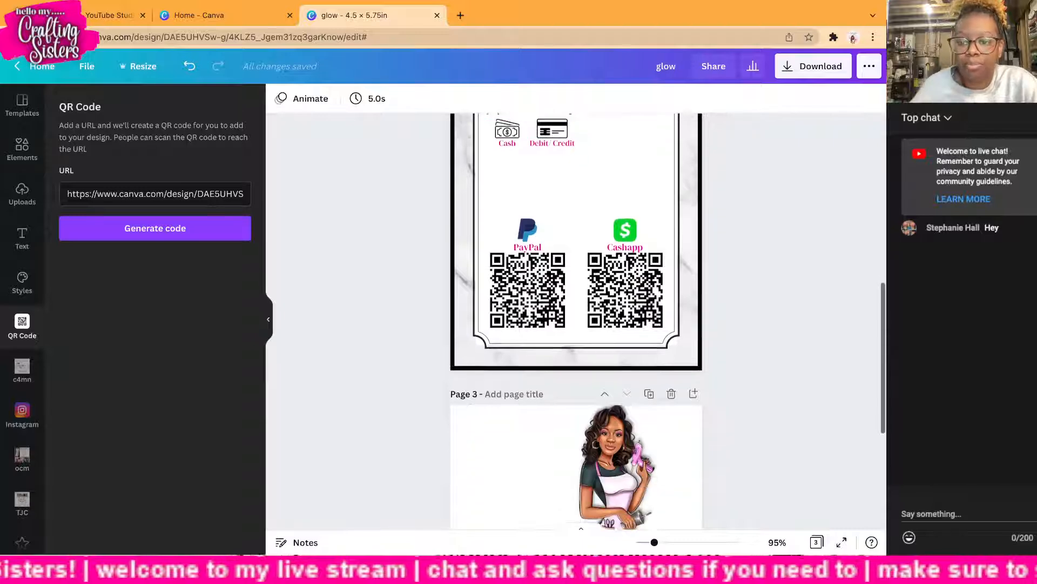
scroll(576, 318, up, 4)
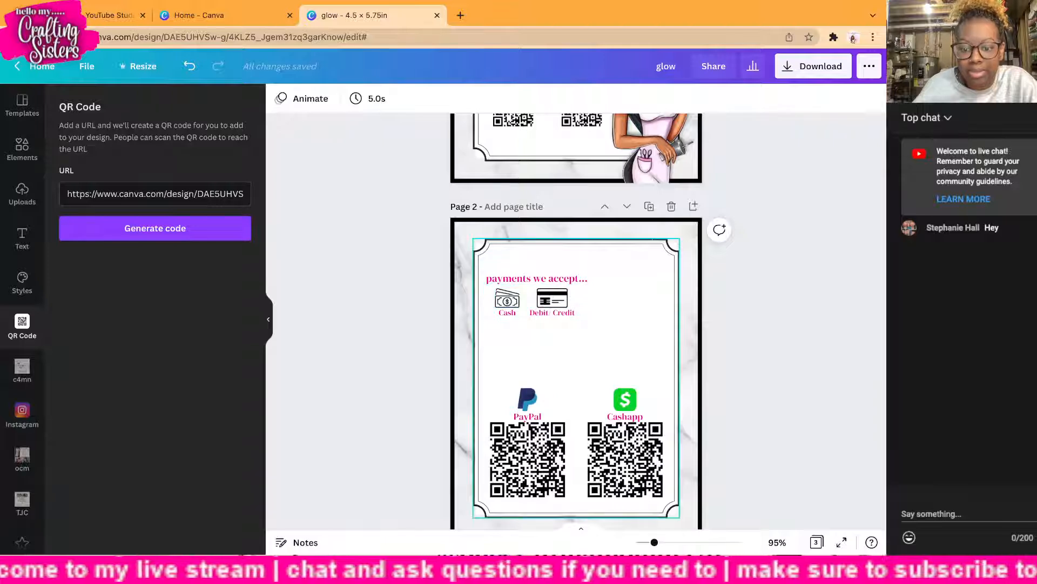
drag(504, 266, 576, 359)
key(Escape)
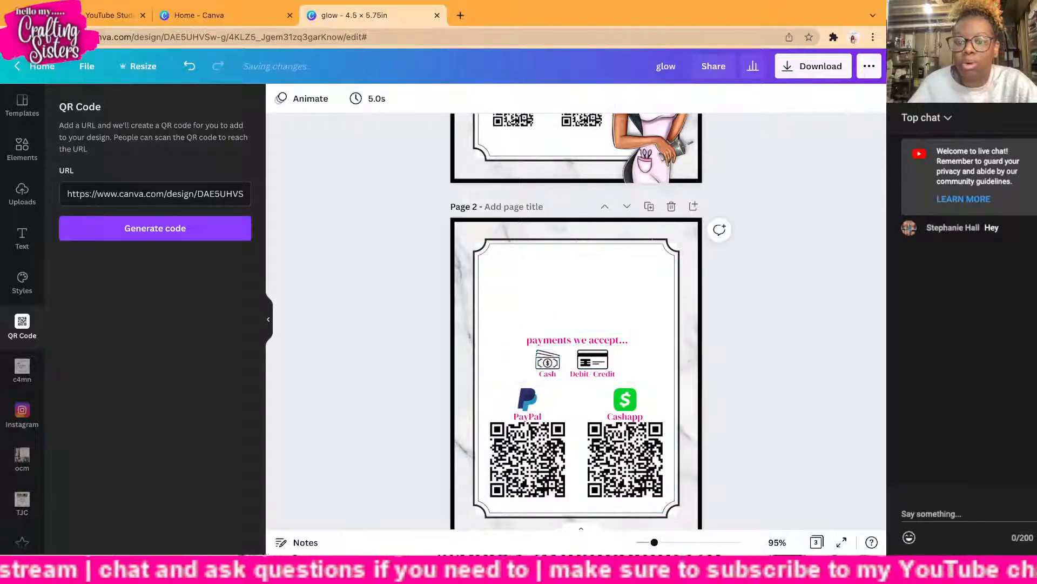
Step: Group the payments heading with the Cash and Debit/Credit icons and labels, and nudge the group down closer to the QR code blocks
drag(532, 315, 617, 378)
click(760, 98)
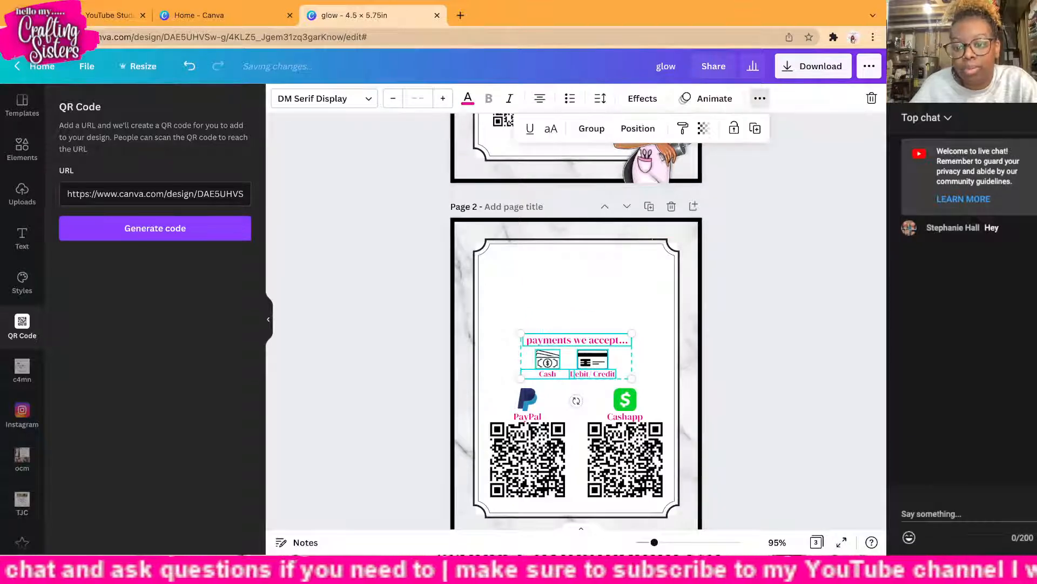
click(594, 128)
drag(577, 340, 576, 351)
click(756, 346)
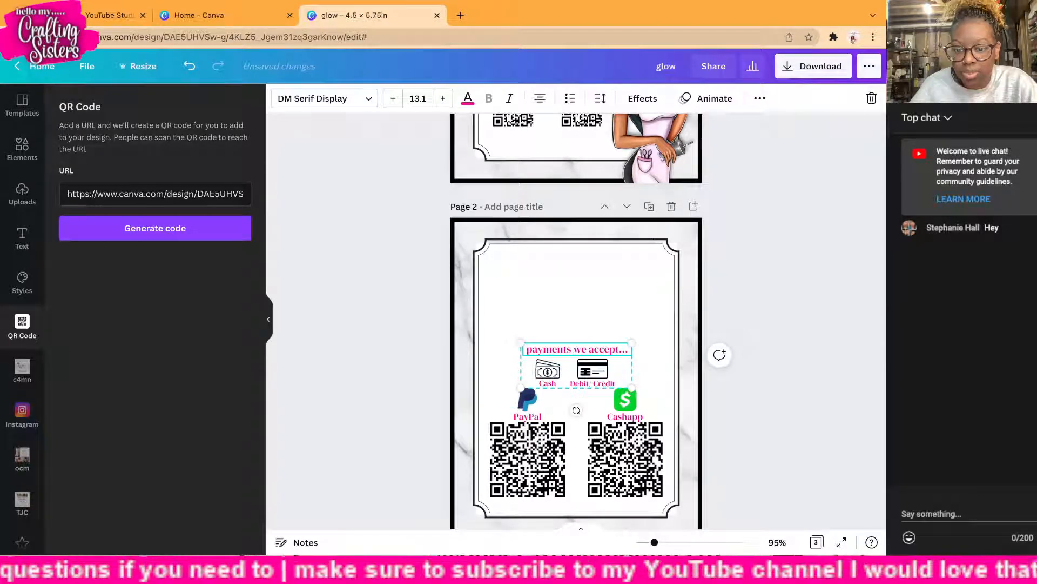
key(Escape)
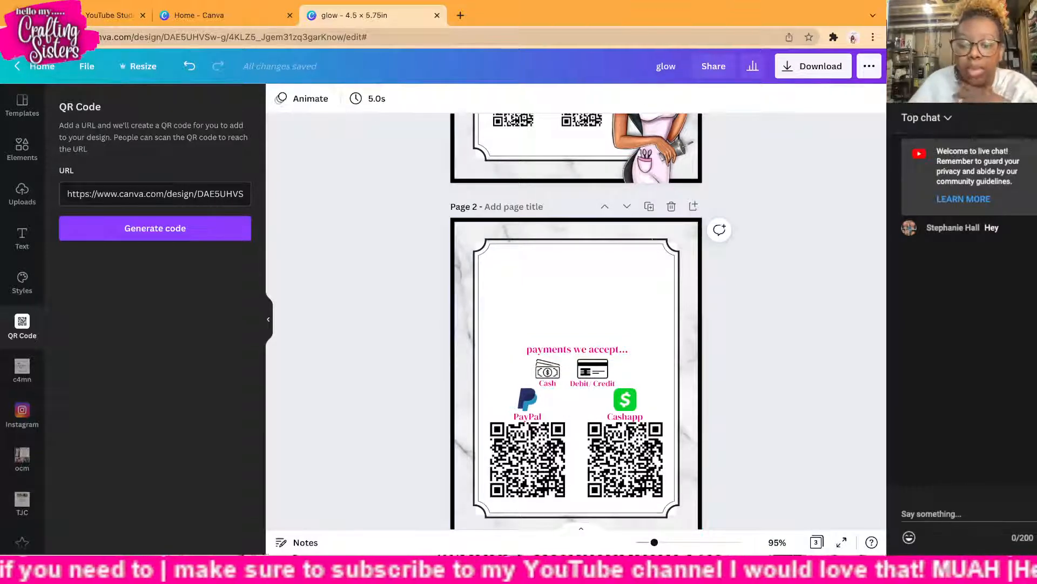
Step: Spread the two payment blocks apart, shifting Cashapp with its QR code right and PayPal with its QR code left
scroll(576, 351, down, 2)
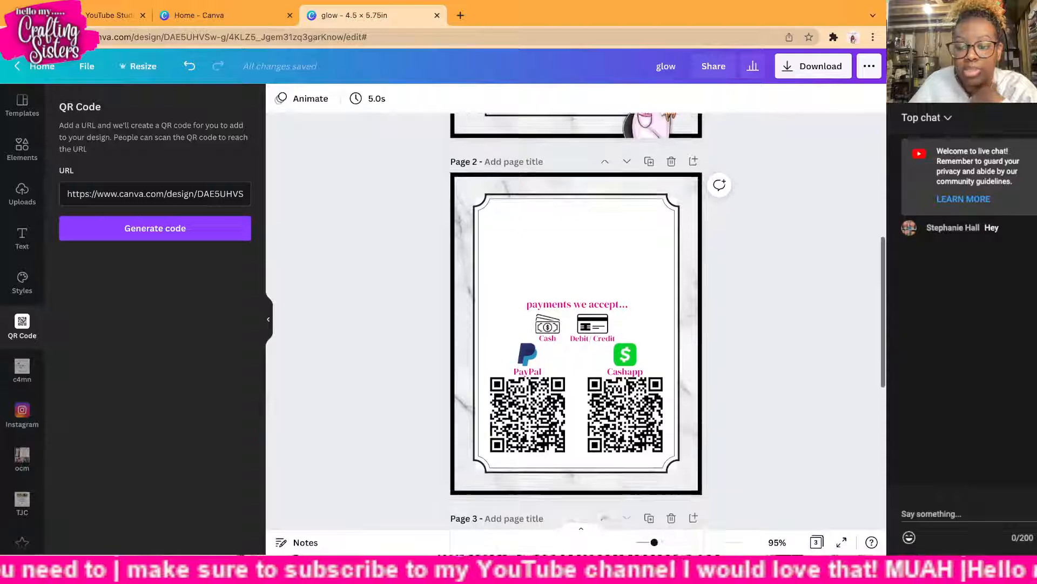
drag(613, 431, 632, 349)
click(527, 389)
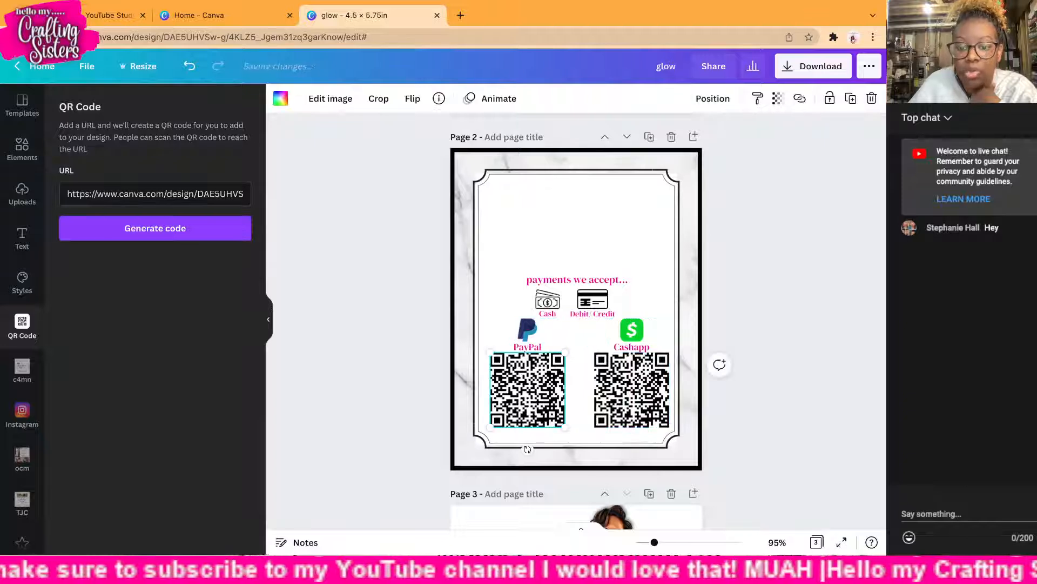
shift+click(528, 332)
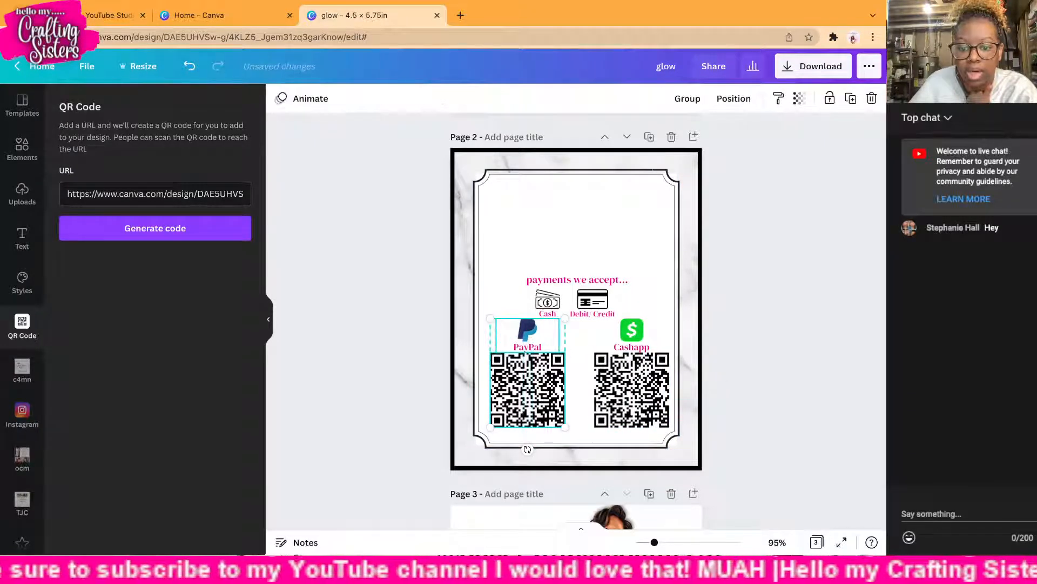
drag(528, 389, 520, 389)
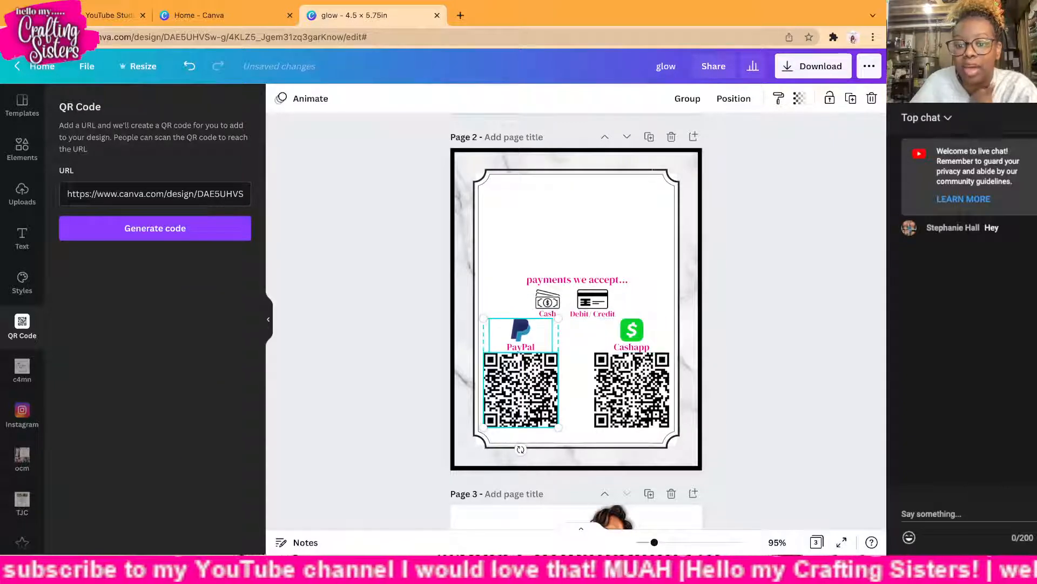
key(Escape)
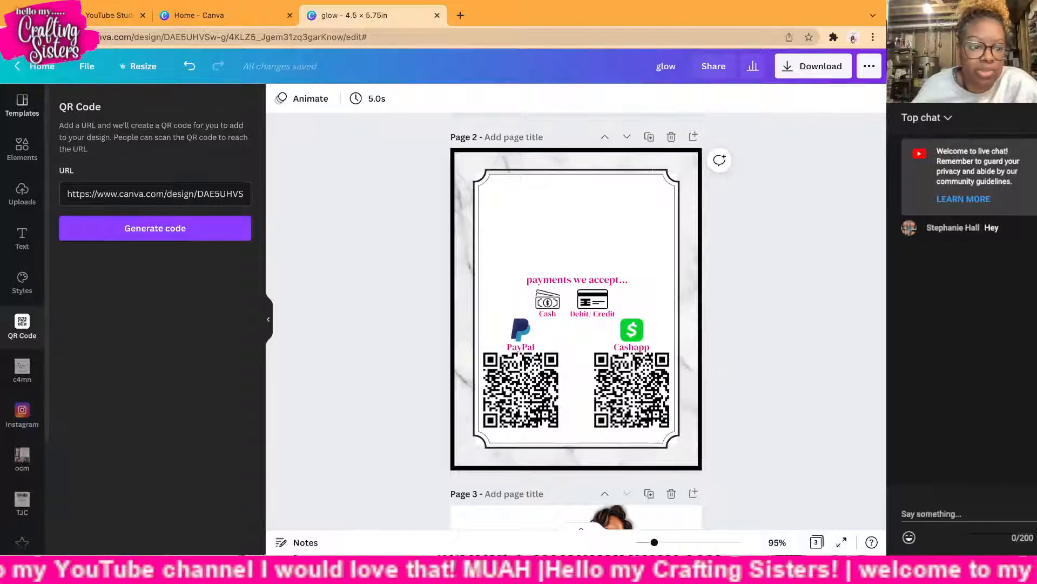
Step: Move the crafter illustration from page 3 back to page 2 and shrink it into the frame's upper-left corner
click(22, 147)
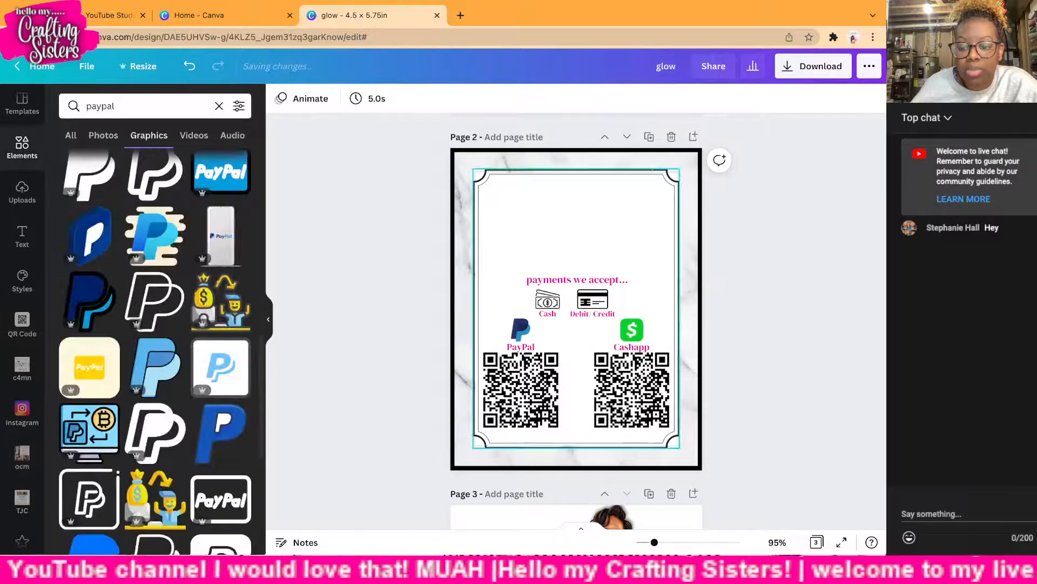
drag(617, 515, 490, 164)
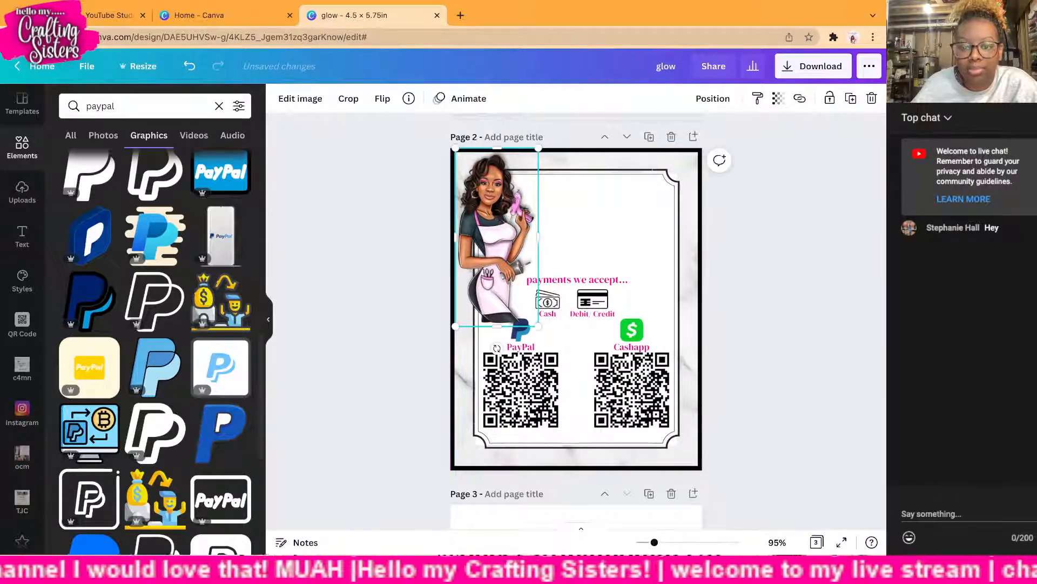
drag(538, 326, 517, 278)
drag(486, 213, 510, 240)
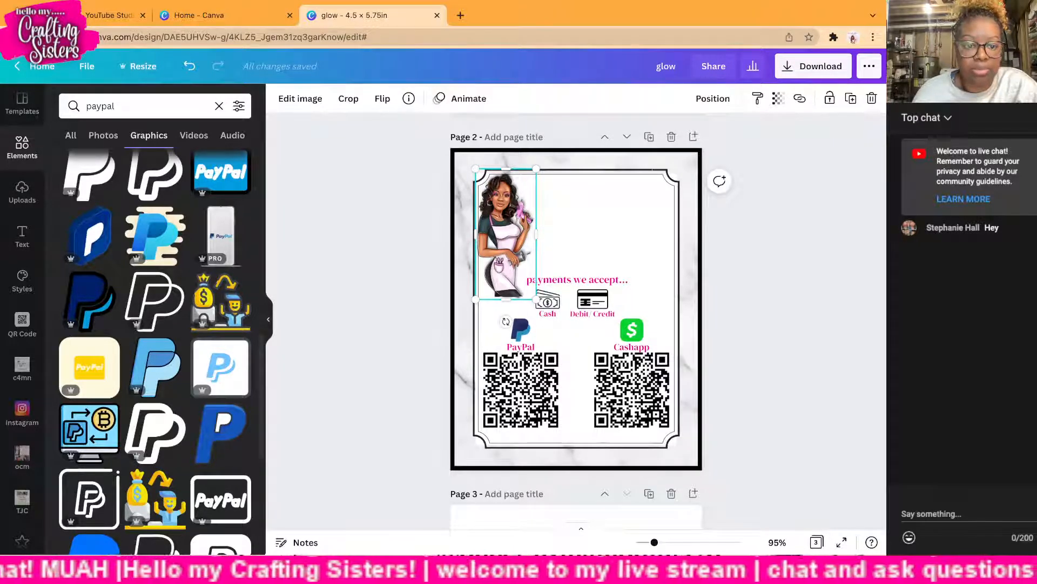
scroll(240, 216, up, 10)
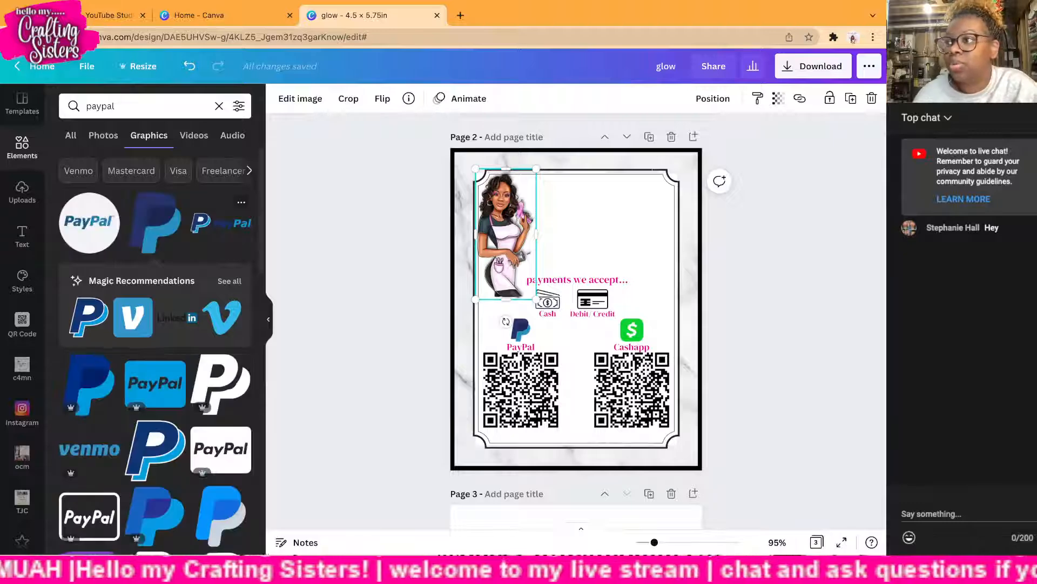